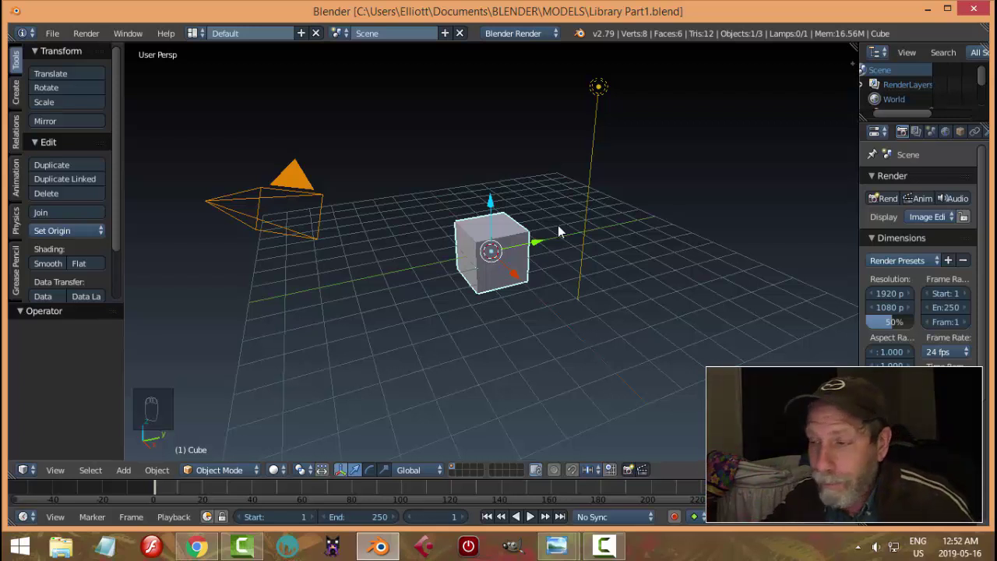
# - Switch the render engine to Cycles Render and set its device to GPU Compute
pyautogui.click(520, 33)
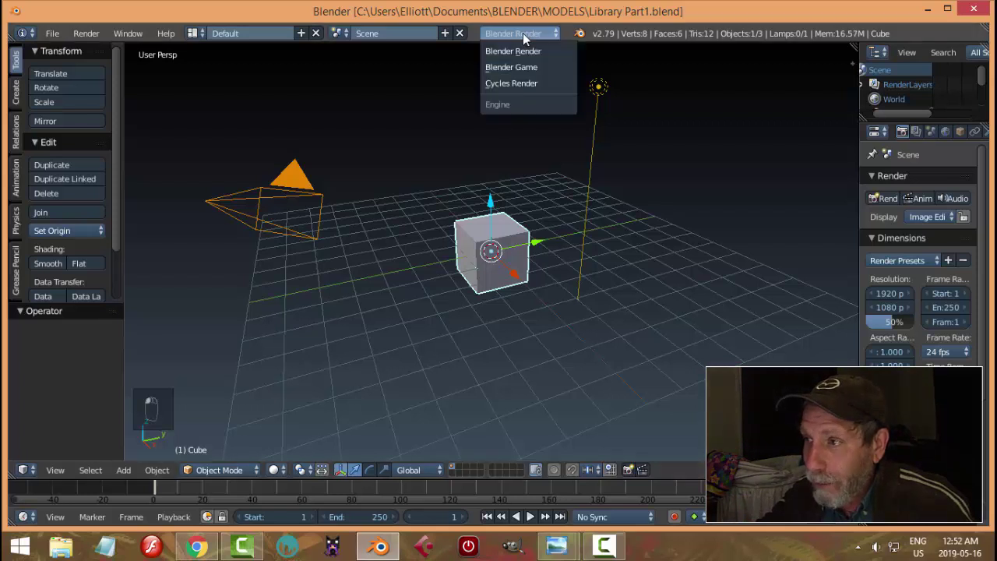
pyautogui.click(514, 82)
pyautogui.click(931, 254)
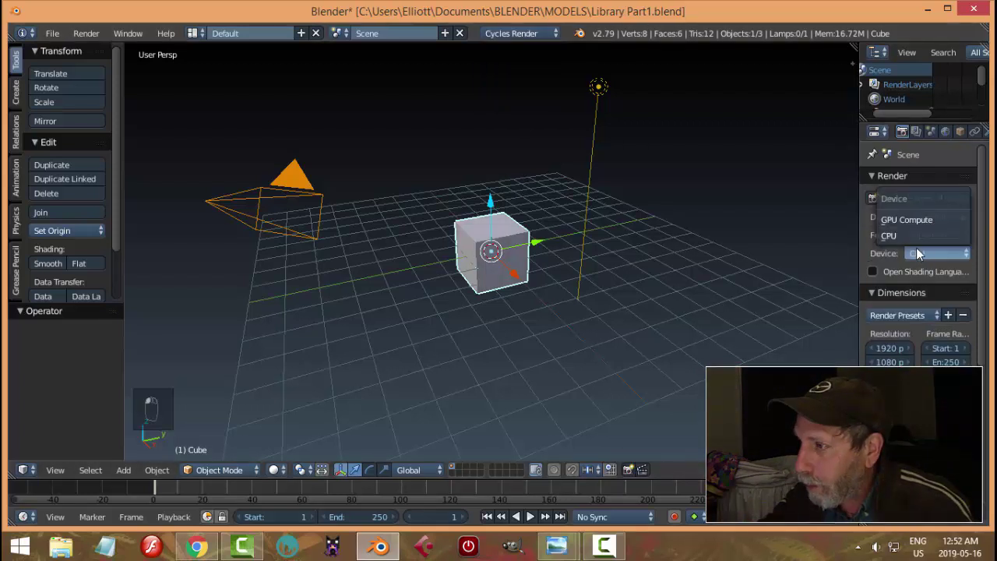
pyautogui.click(915, 221)
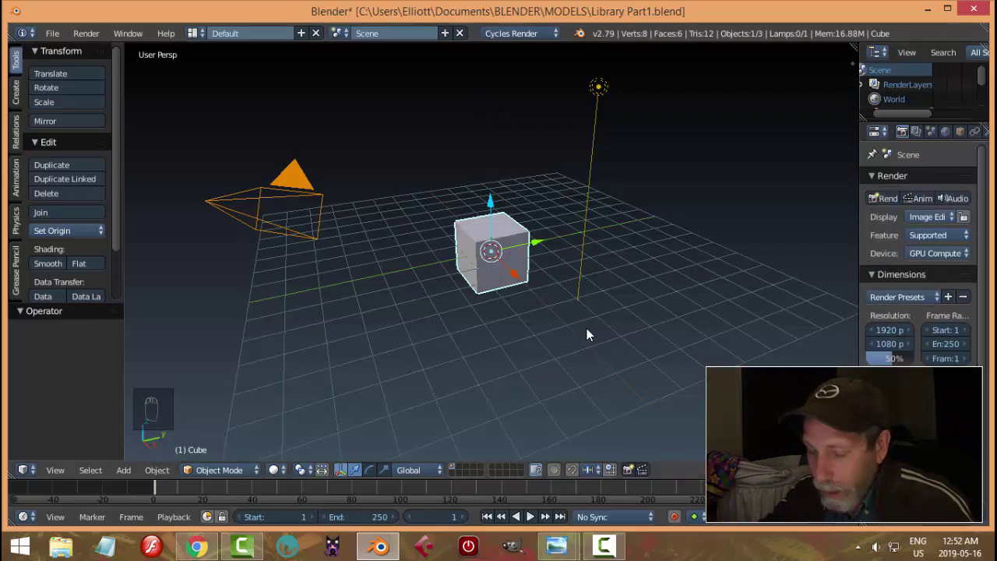
# - Delete the lamp and the camera from the scene
pyautogui.rightClick(601, 92)
pyautogui.keyDown('shift'); pyautogui.rightClick(273, 198); pyautogui.keyUp('shift')
pyautogui.press('x')
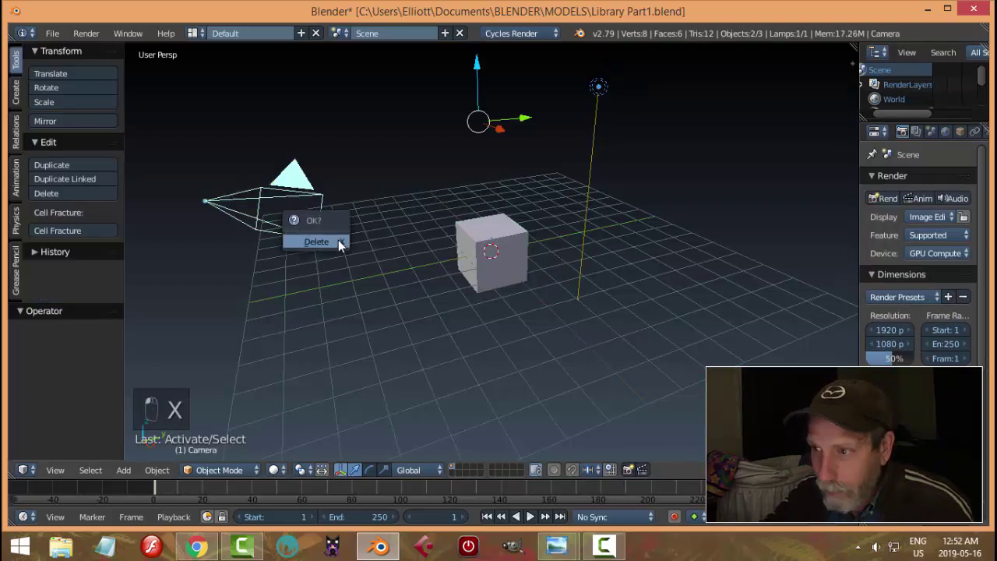
pyautogui.click(338, 239)
# - Raise the cube 1 unit along Z in the front orthographic view so its base sits on the grid
pyautogui.rightClick(475, 265)
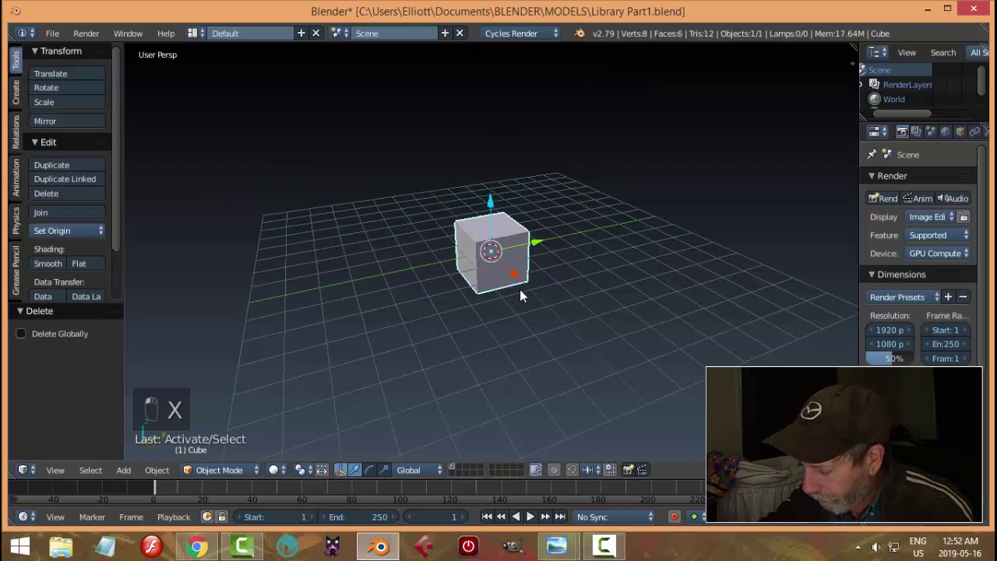
pyautogui.press('KP_1')
pyautogui.press('KP_5')
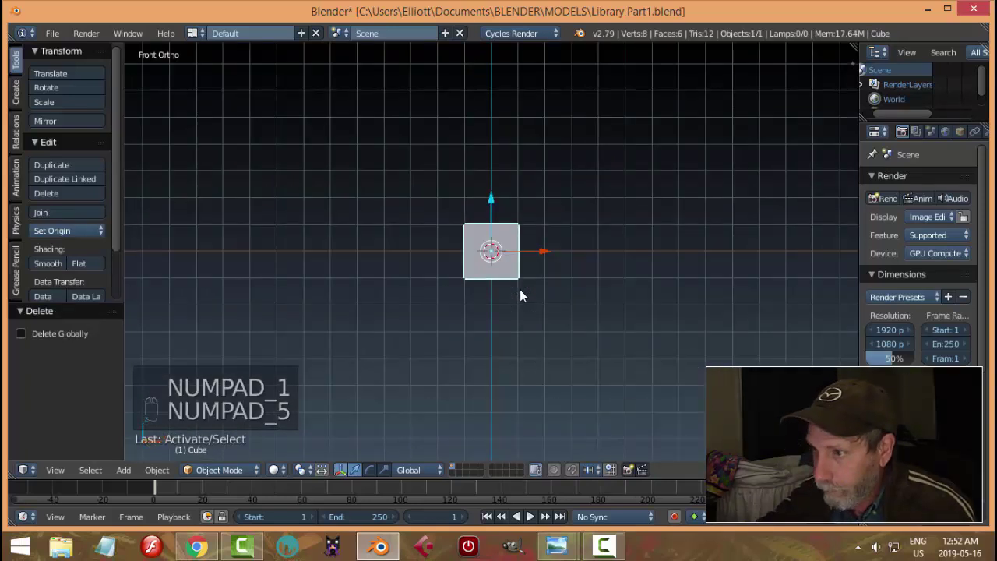
pyautogui.moveTo(493, 200); pyautogui.dragTo(493, 177)
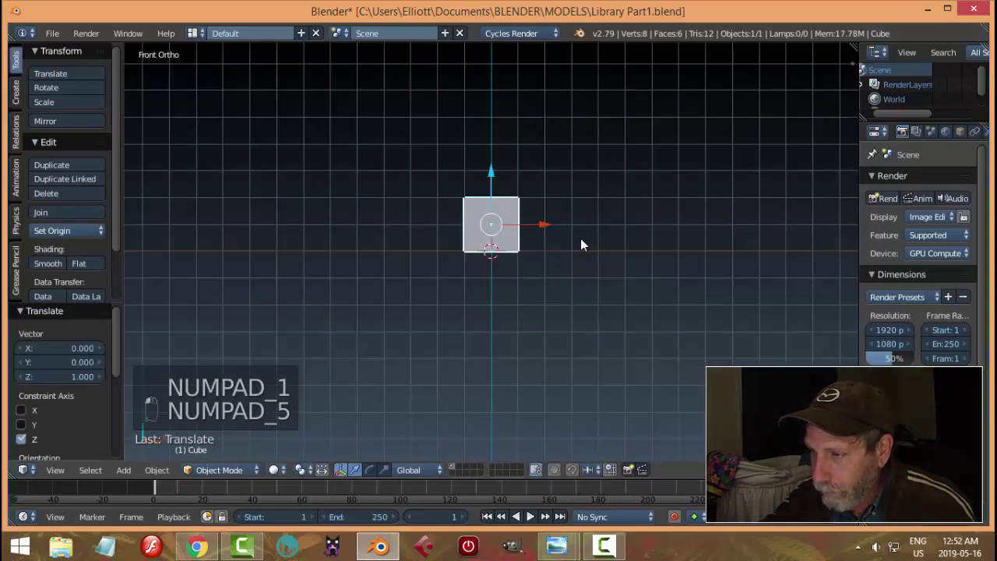
pyautogui.moveTo(580, 238); pyautogui.dragTo(614, 309, button='middle')
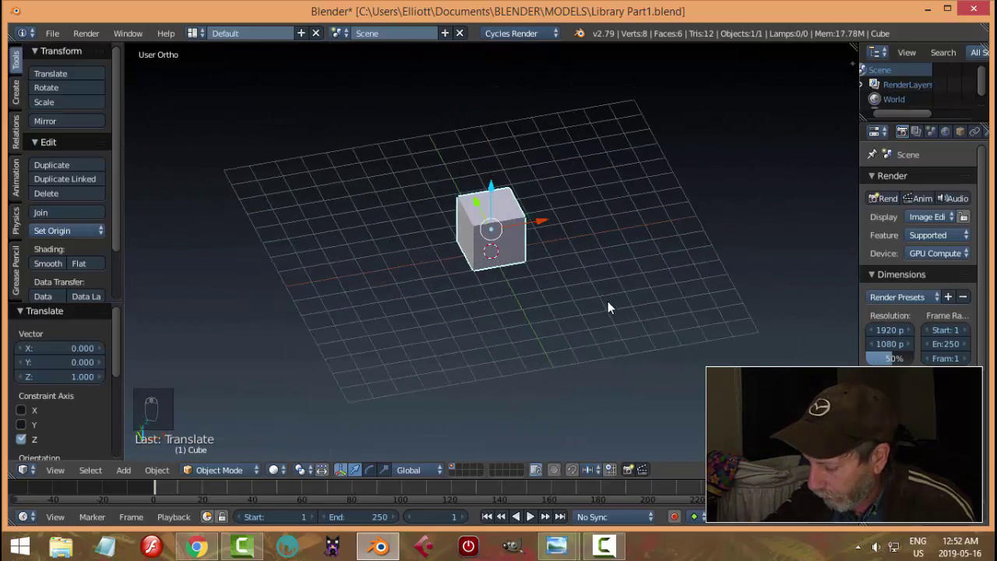
# - Enter Edit Mode on the cube, deselect everything and switch to face selection
pyautogui.press('KP_3')
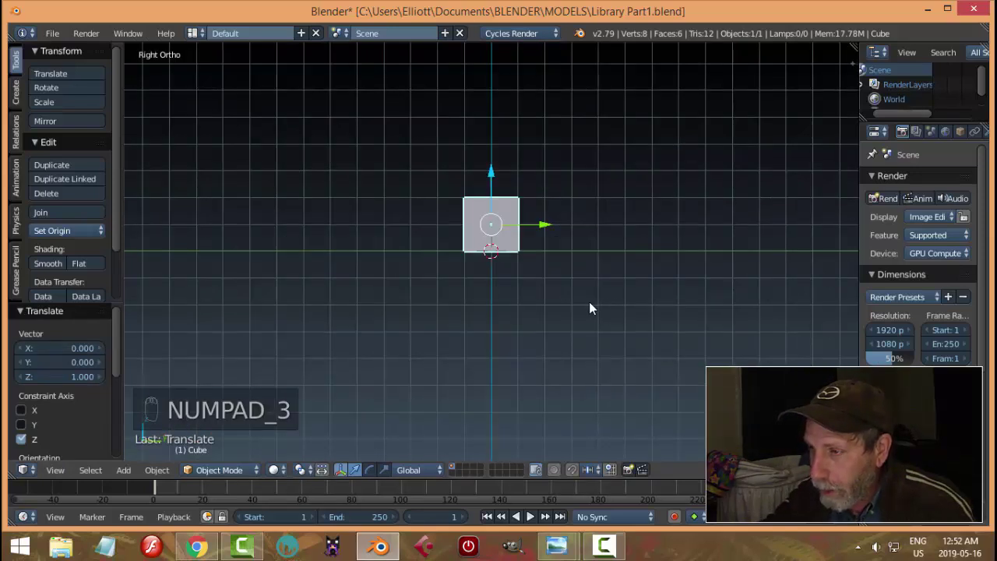
pyautogui.press('Tab')
pyautogui.click(707, 305)
pyautogui.moveTo(603, 270); pyautogui.dragTo(574, 296, button='middle')
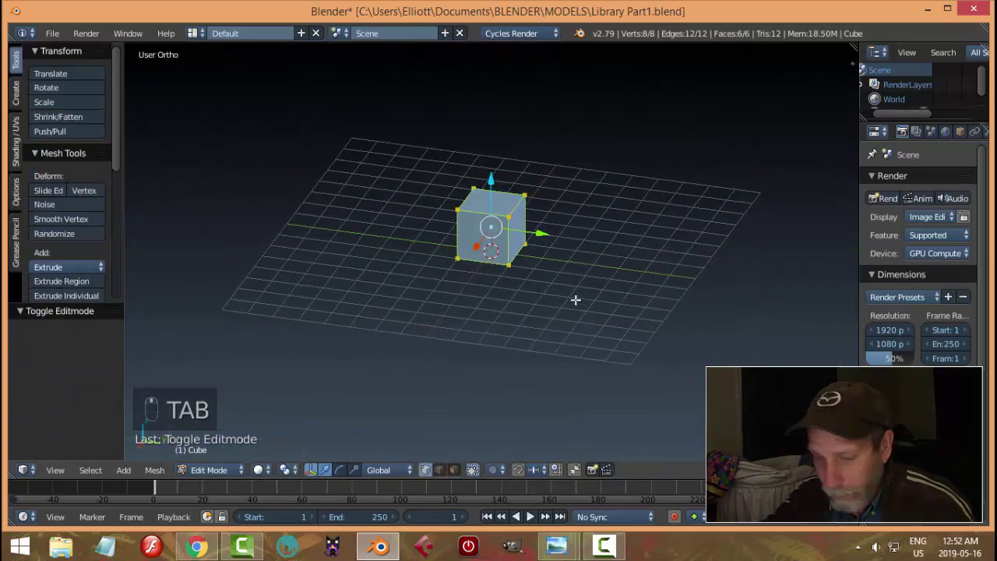
pyautogui.press('a')
pyautogui.press('a')
pyautogui.hotkey('ctrl', 'Tab')
pyautogui.click(555, 308)
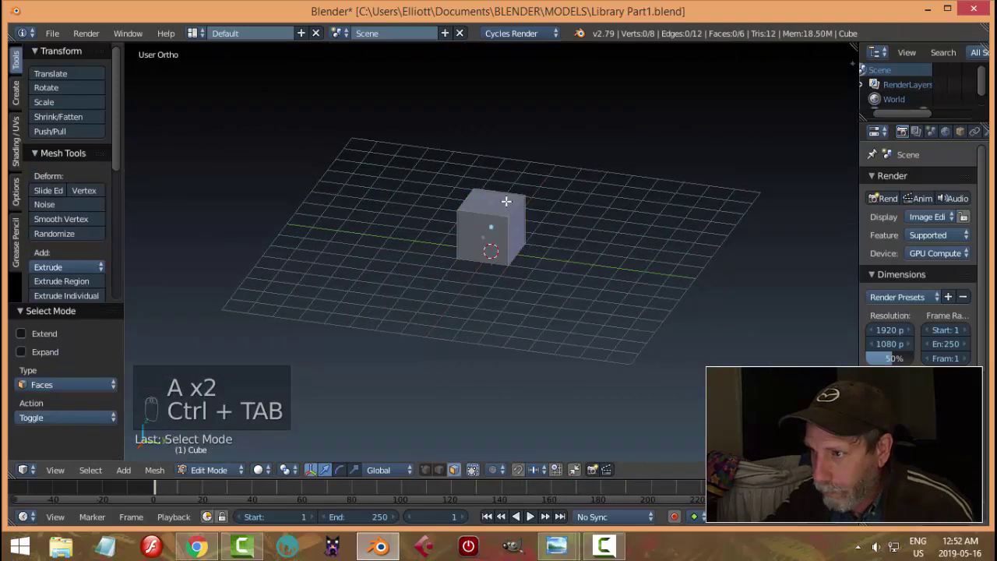
# - Lower the cube's top face along Z to flatten it into a low block
pyautogui.rightClick(507, 202)
pyautogui.moveTo(498, 160); pyautogui.dragTo(498, 206)
pyautogui.press('a')
# - Move the block's positive X side face inward along X by about 1 unit to narrow the block
pyautogui.moveTo(610, 227); pyautogui.dragTo(546, 276, button='middle')
pyautogui.rightClick(515, 250)
pyautogui.press('a')
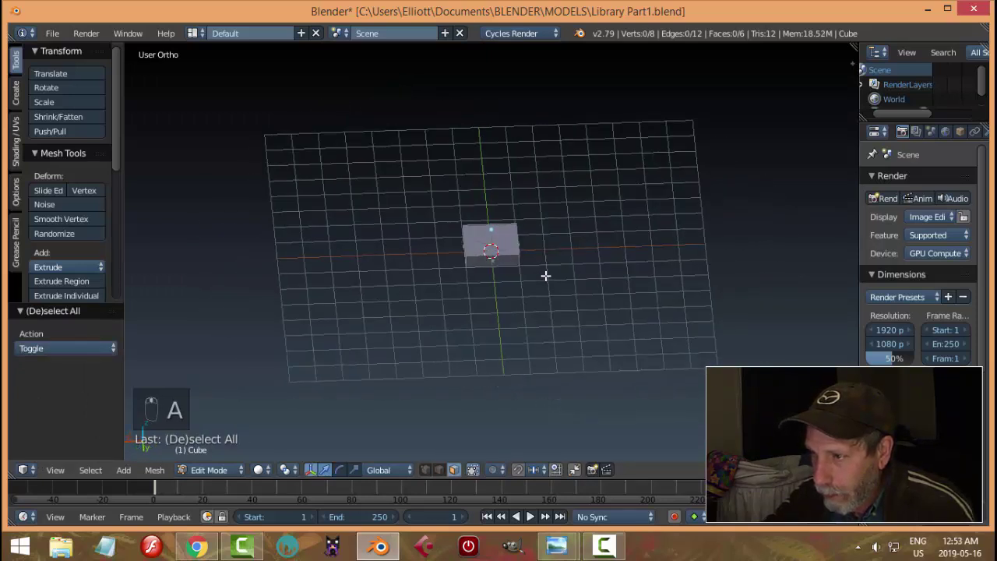
pyautogui.moveTo(463, 261); pyautogui.dragTo(493, 251, button='middle')
pyautogui.rightClick(463, 249)
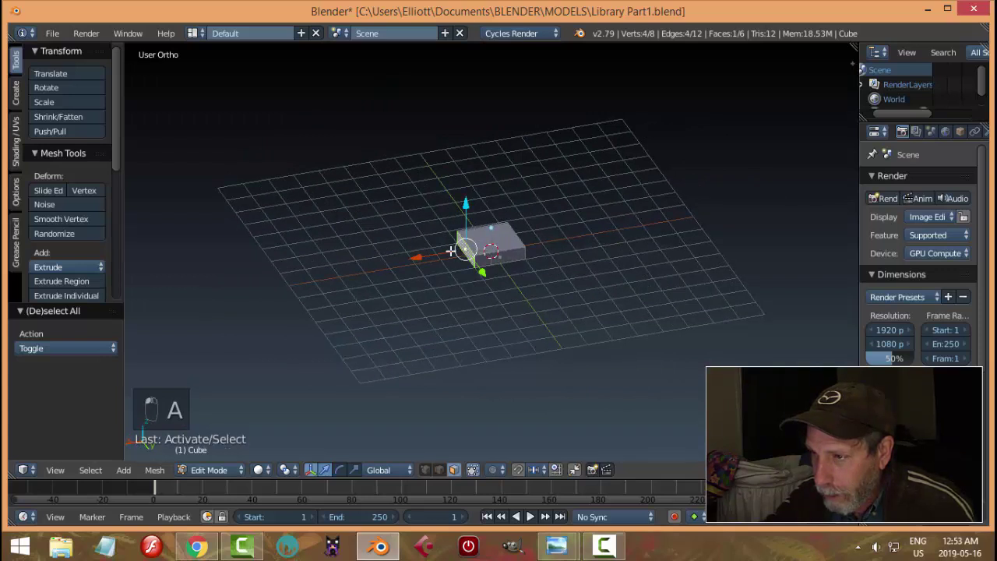
pyautogui.press('g')
pyautogui.press('x')
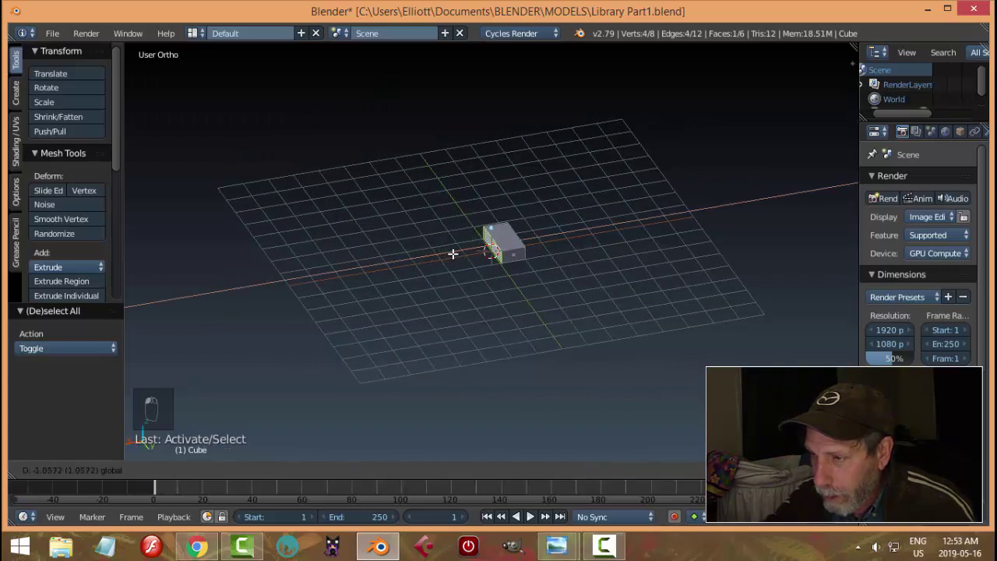
pyautogui.click(494, 280)
pyautogui.press('a')
# - Move the opposite long side face slightly inward along X to narrow the block further
pyautogui.moveTo(494, 280); pyautogui.dragTo(630, 283, button='middle')
pyautogui.scroll(5, 558, 283)
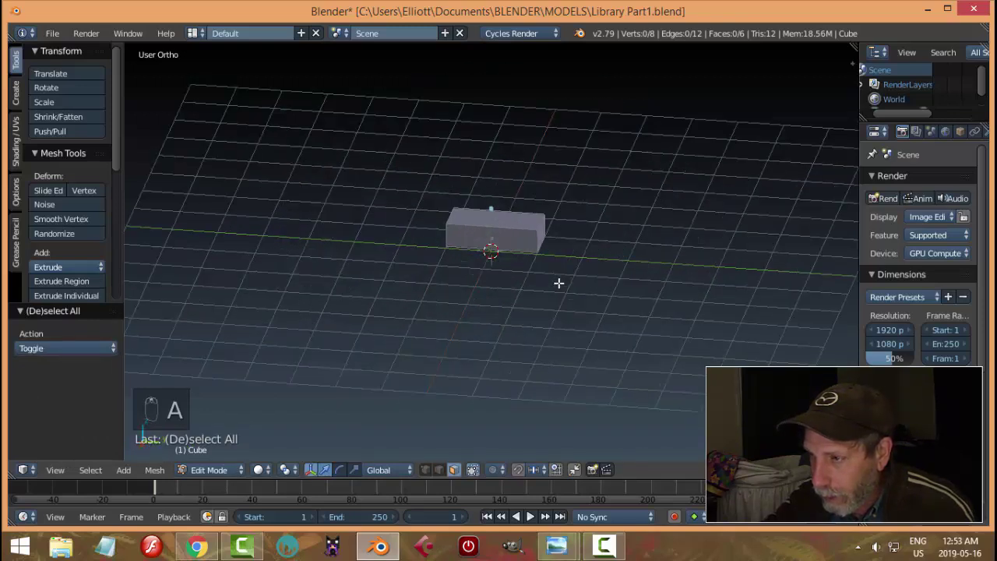
pyautogui.moveTo(570, 278); pyautogui.dragTo(423, 281, button='middle')
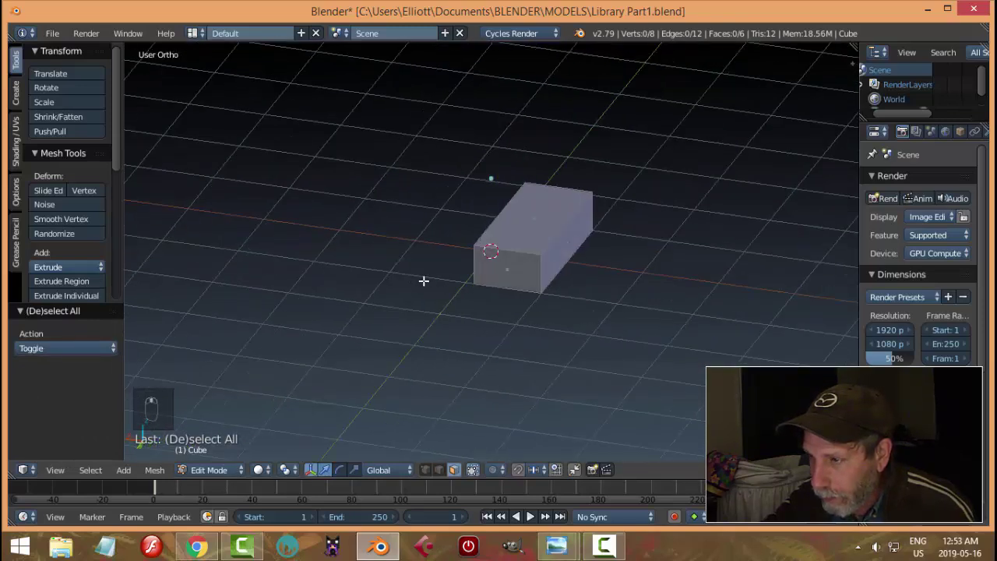
pyautogui.rightClick(547, 253)
pyautogui.press('g')
pyautogui.press('x')
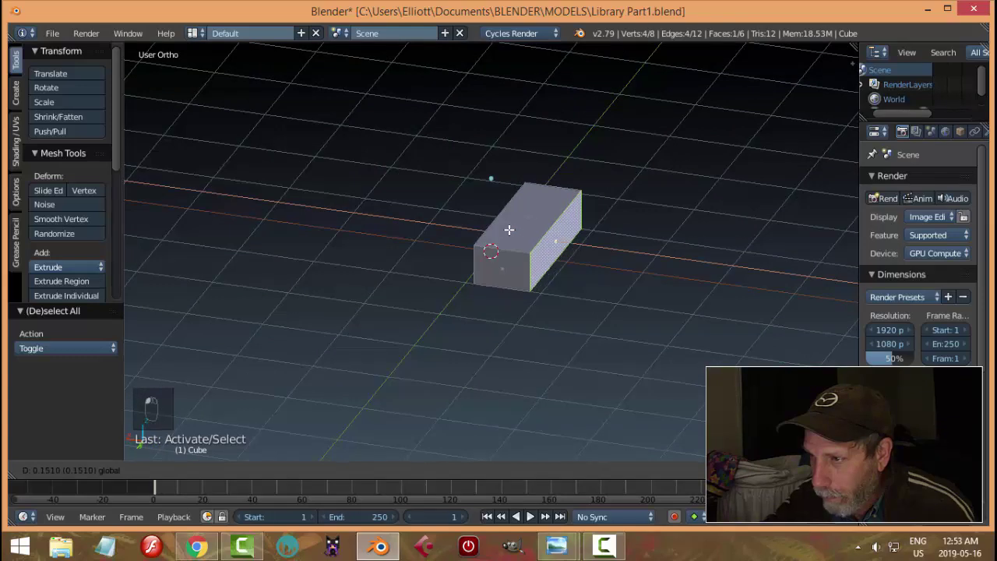
pyautogui.click(507, 230)
pyautogui.press('a')
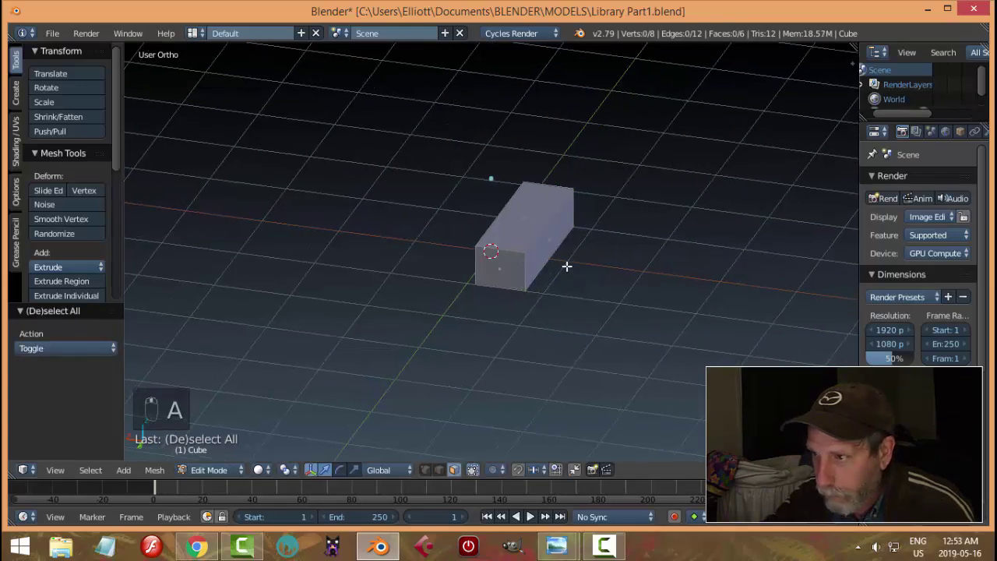
# - Lower the block's top face by about 0.16 units along Z
pyautogui.moveTo(565, 265); pyautogui.dragTo(603, 254, button='middle')
pyautogui.rightClick(518, 214)
pyautogui.moveTo(519, 214); pyautogui.dragTo(521, 184, button='middle')
pyautogui.moveTo(514, 156); pyautogui.dragTo(492, 173)
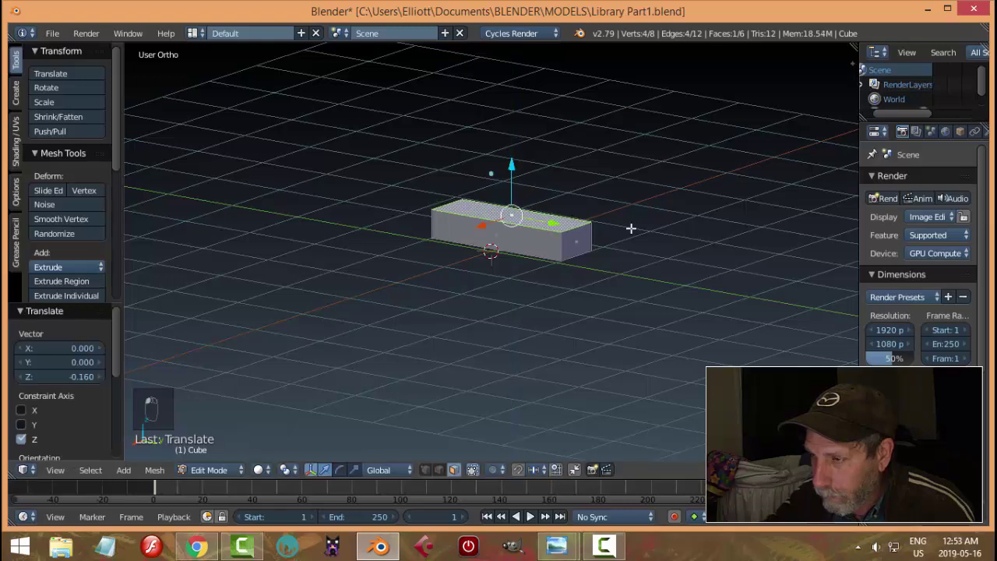
pyautogui.moveTo(629, 226); pyautogui.dragTo(590, 276, button='middle')
pyautogui.press('a')
# - Move the block's positive Y end face outward along Y to lengthen the block
pyautogui.rightClick(617, 236)
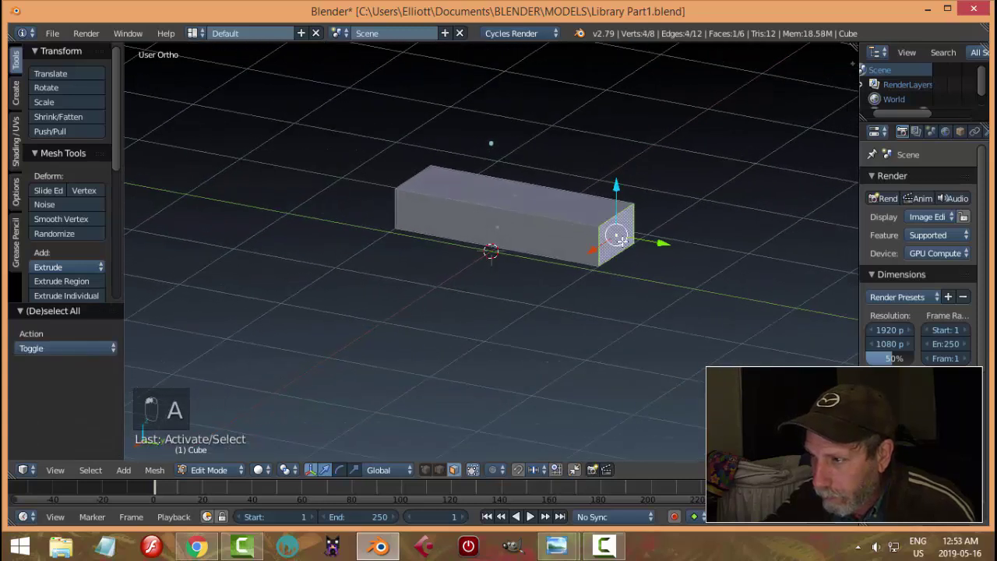
pyautogui.moveTo(652, 243); pyautogui.dragTo(690, 260)
pyautogui.press('a')
# - Bevel the edges of the block's top face with an offset amount of 0.090
pyautogui.moveTo(684, 276); pyautogui.dragTo(623, 285, button='middle')
pyautogui.scroll(-3, 620, 285)
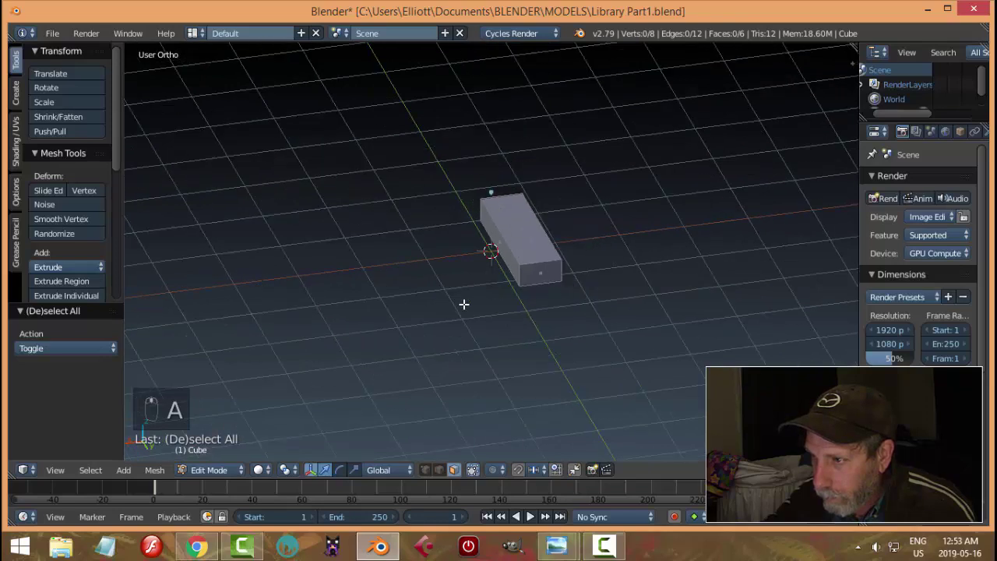
pyautogui.moveTo(463, 305); pyautogui.dragTo(550, 247, button='middle')
pyautogui.rightClick(550, 247)
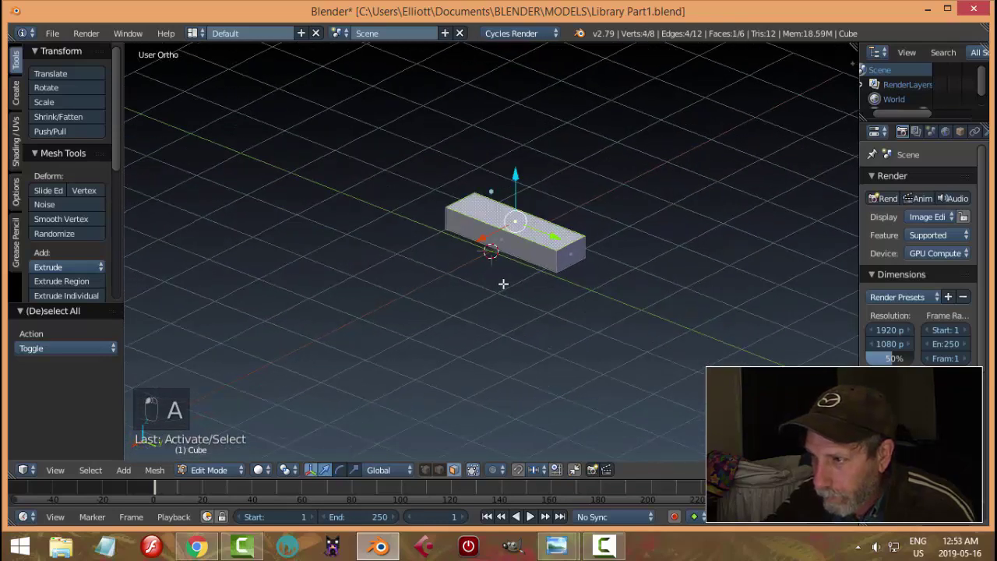
pyautogui.moveTo(503, 283); pyautogui.dragTo(503, 304, button='middle')
pyautogui.hotkey('ctrl', 'b')
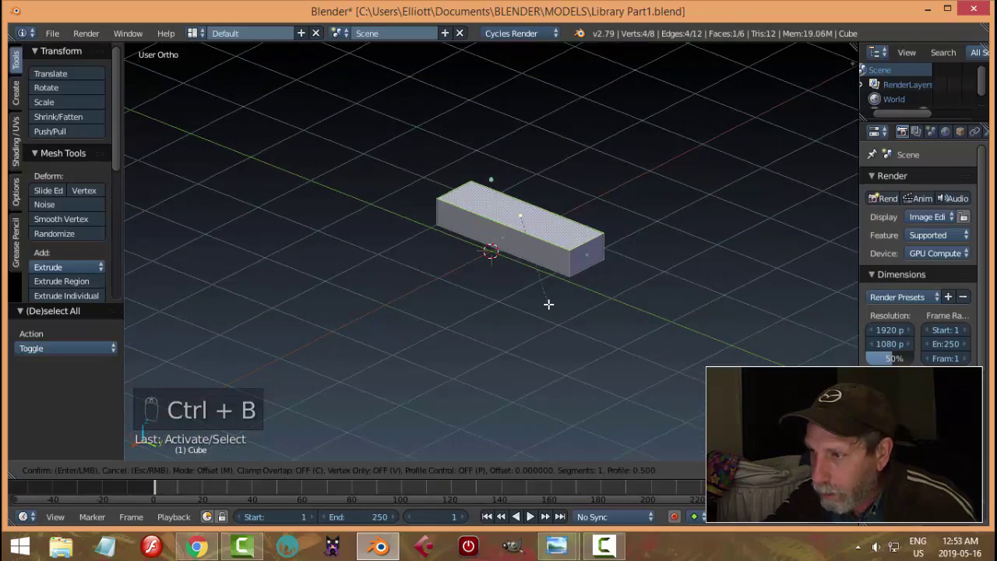
pyautogui.click(549, 304)
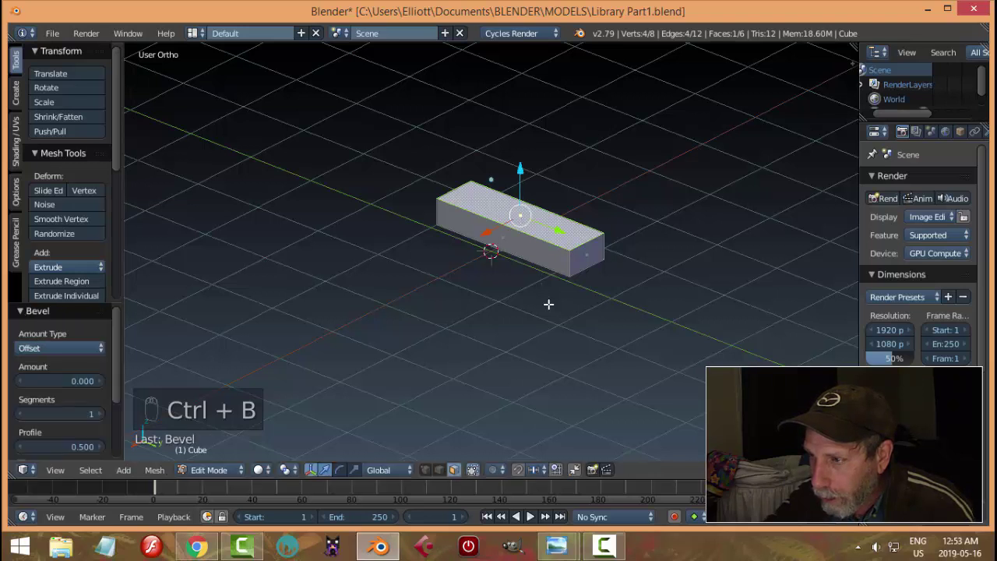
pyautogui.click(100, 380)
pyautogui.click(101, 380)
pyautogui.click(100, 380)
pyautogui.click(100, 381)
pyautogui.click(100, 381)
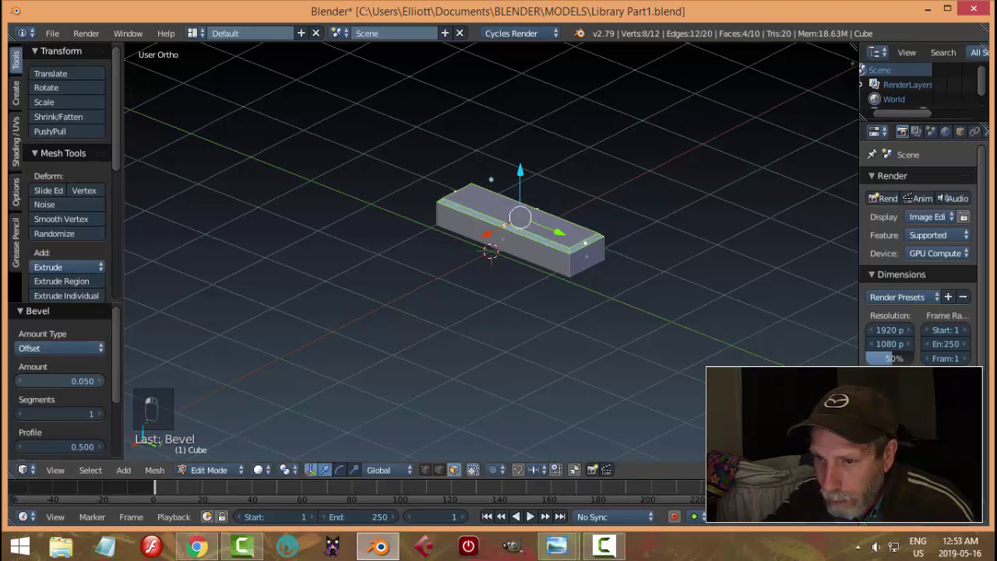
pyautogui.click(101, 380)
pyautogui.click(101, 380)
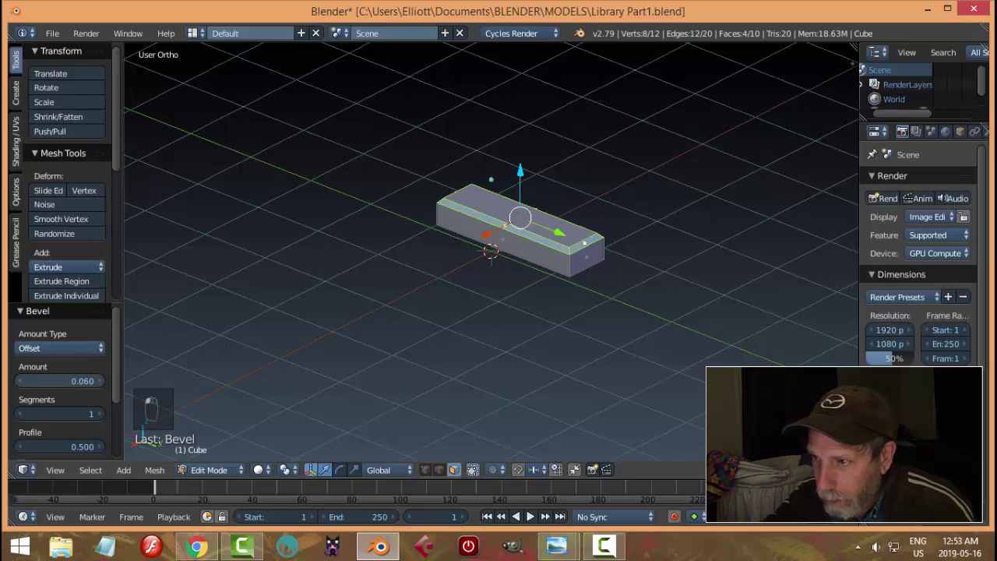
pyautogui.click(100, 380)
pyautogui.click(101, 380)
pyautogui.click(101, 380)
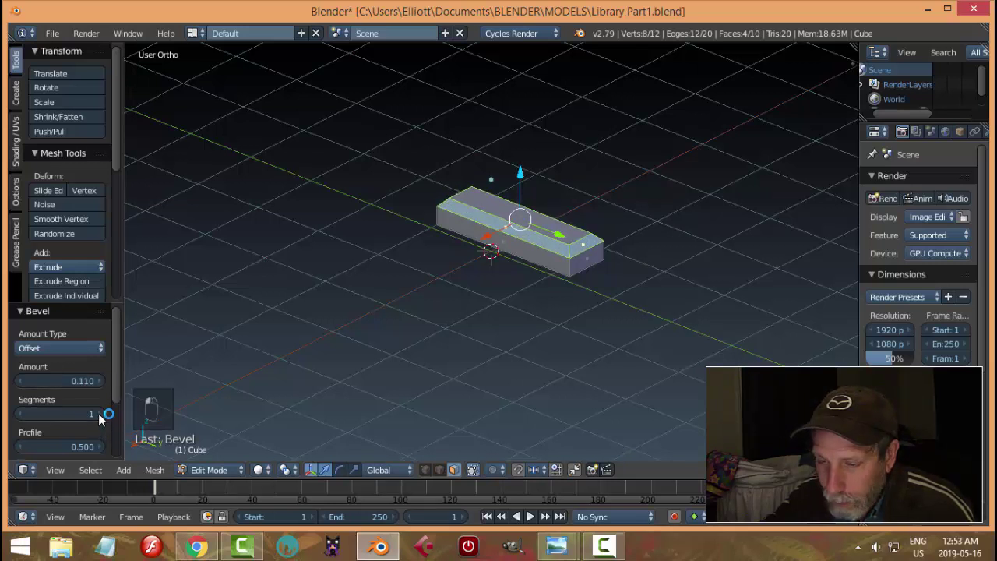
pyautogui.click(101, 381)
pyautogui.click(21, 381)
pyautogui.click(21, 381)
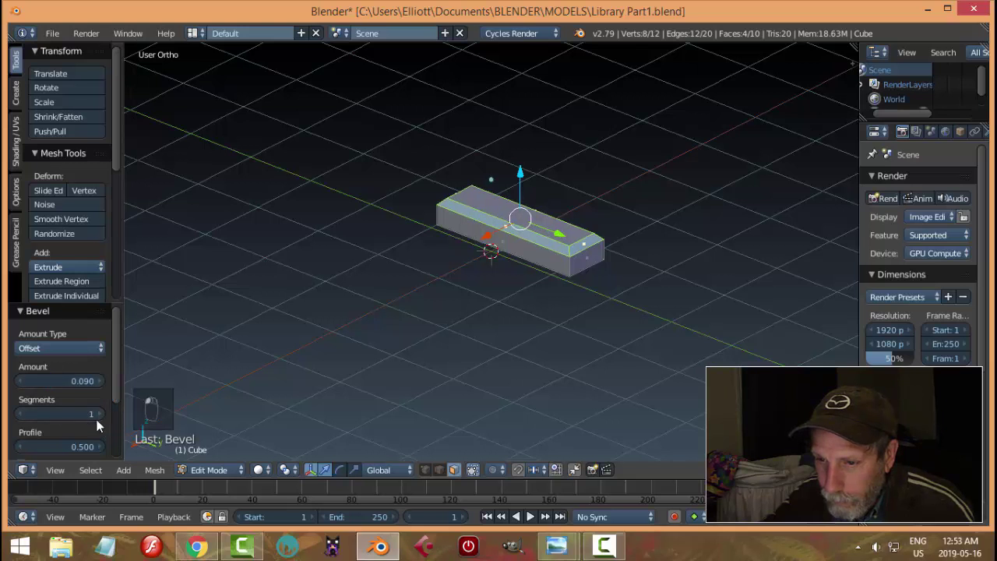
# - Set the bevel to 3 segments with a profile of 0.150 for a concave edge, and deselect everything
pyautogui.click(100, 414)
pyautogui.click(101, 414)
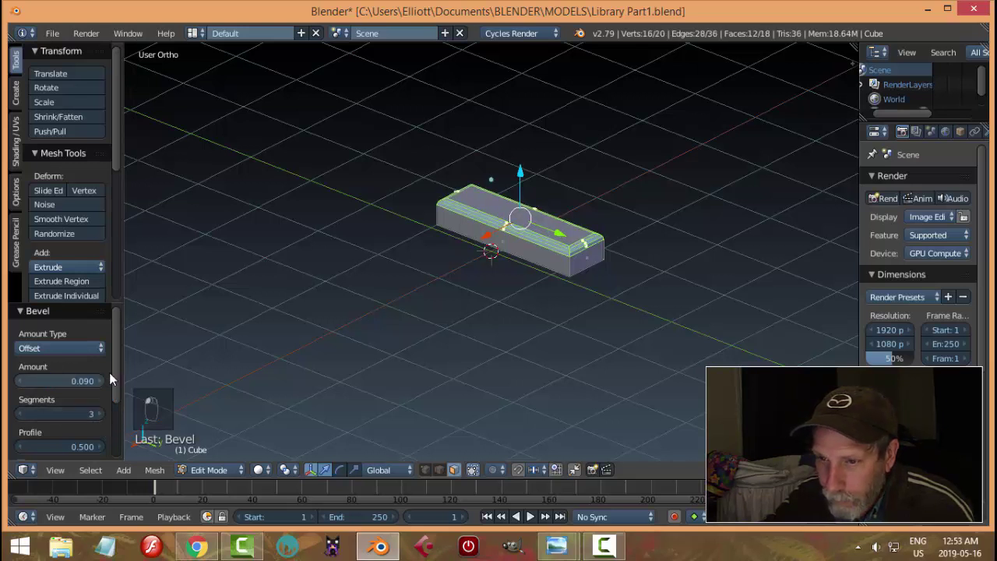
pyautogui.scroll(-1, 115, 379)
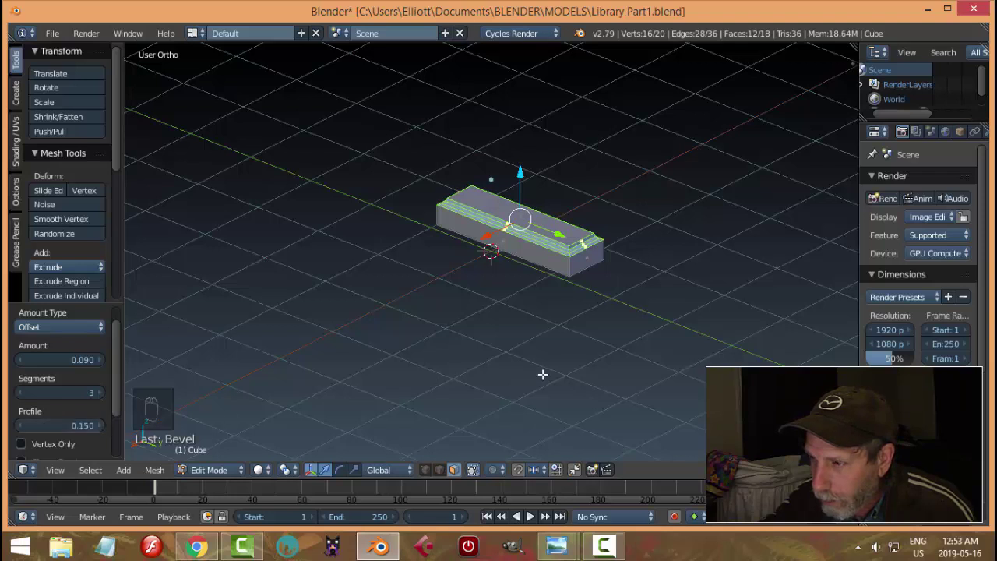
pyautogui.moveTo(536, 374); pyautogui.dragTo(547, 350, button='middle')
pyautogui.scroll(3, 546, 352)
pyautogui.press('a')
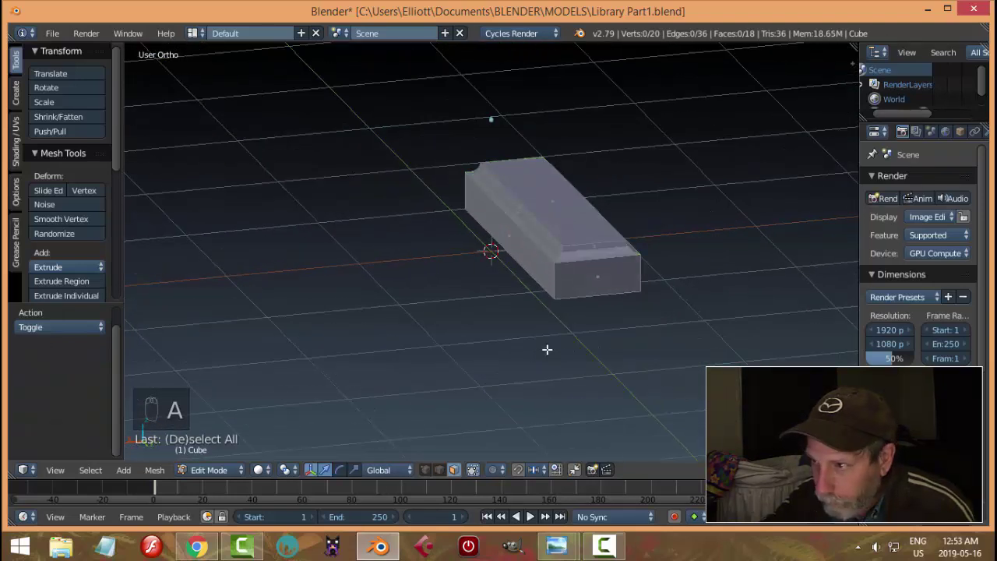
# - Select the raised top face for a close look and undo back past the bevel
pyautogui.rightClick(586, 234)
pyautogui.moveTo(627, 298); pyautogui.dragTo(546, 337, button='middle')
pyautogui.scroll(2, 637, 303)
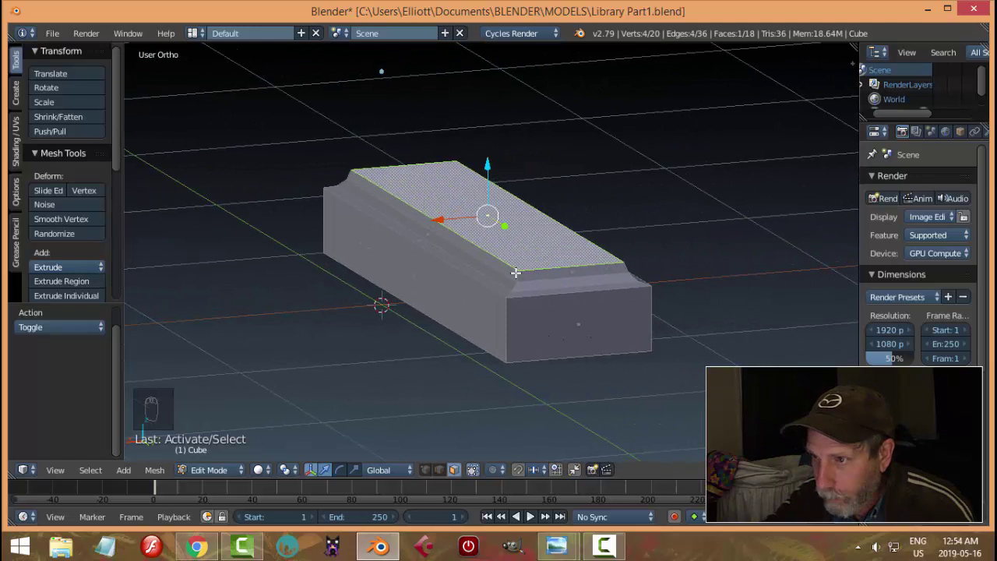
pyautogui.hotkey('ctrl', 'z')
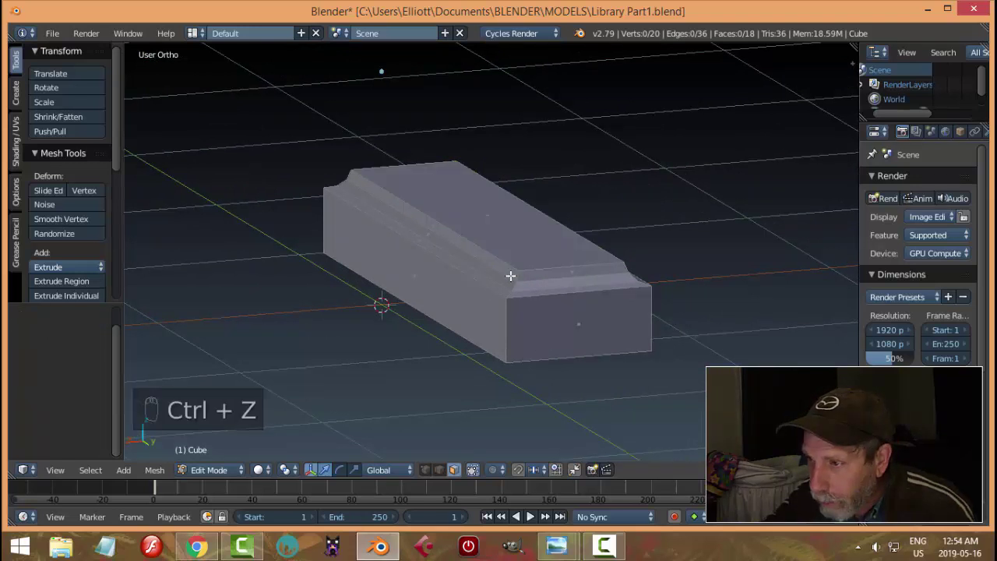
pyautogui.hotkey('ctrl', 'z')
pyautogui.hotkey('ctrl', 'z')
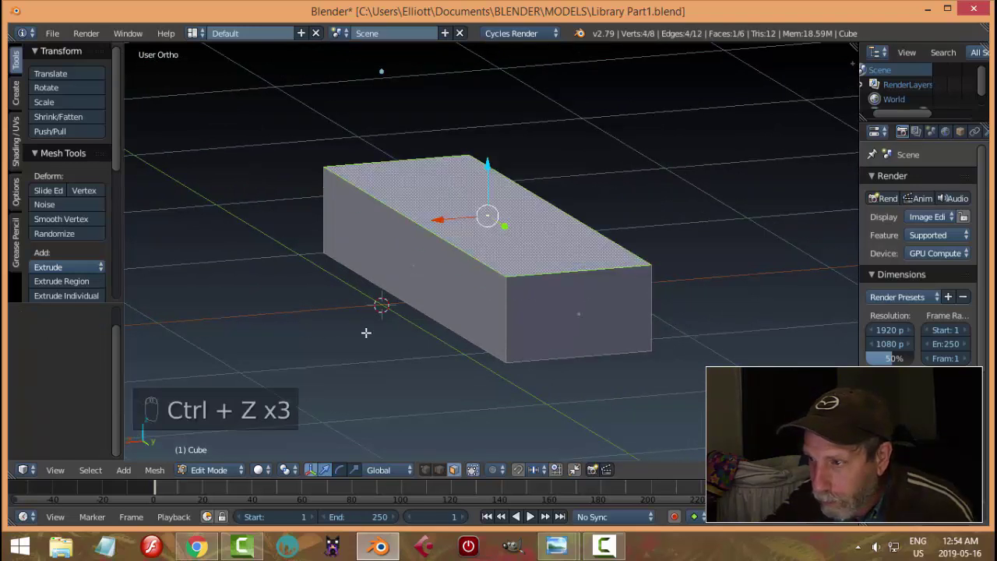
# - Lower the plain block's top face by about 0.154 units along Z
pyautogui.moveTo(494, 168); pyautogui.dragTo(495, 203)
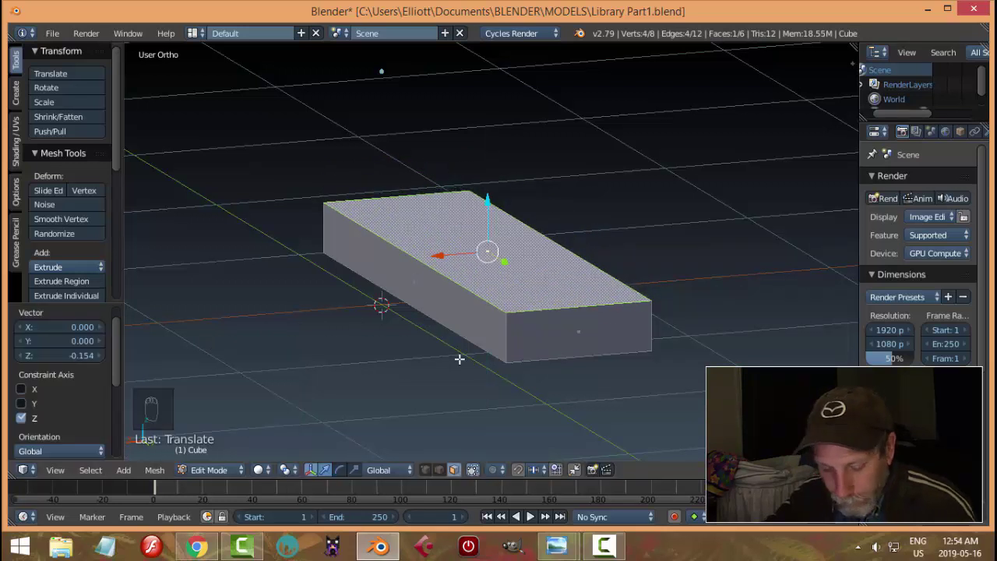
# - Bevel the edges of the block's top face with an amount of 0.080, 8 segments and a 0.150 profile, and deselect everything
pyautogui.hotkey('ctrl', 'b')
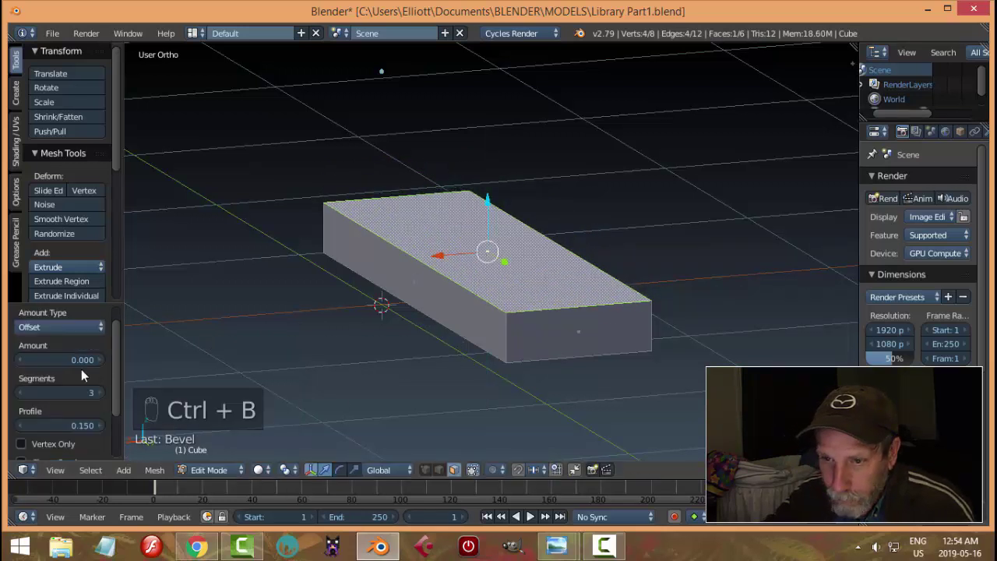
pyautogui.moveTo(101, 391)
pyautogui.mouseDown()
pyautogui.moveTo(117, 392)
pyautogui.moveTo(101, 391)
pyautogui.mouseUp()
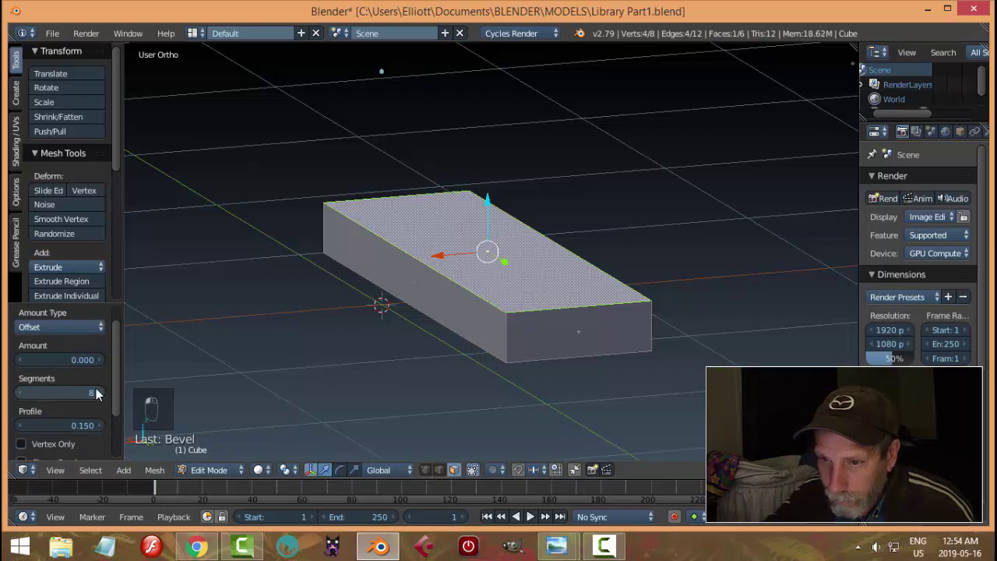
pyautogui.moveTo(63, 359); pyautogui.dragTo(86, 359)
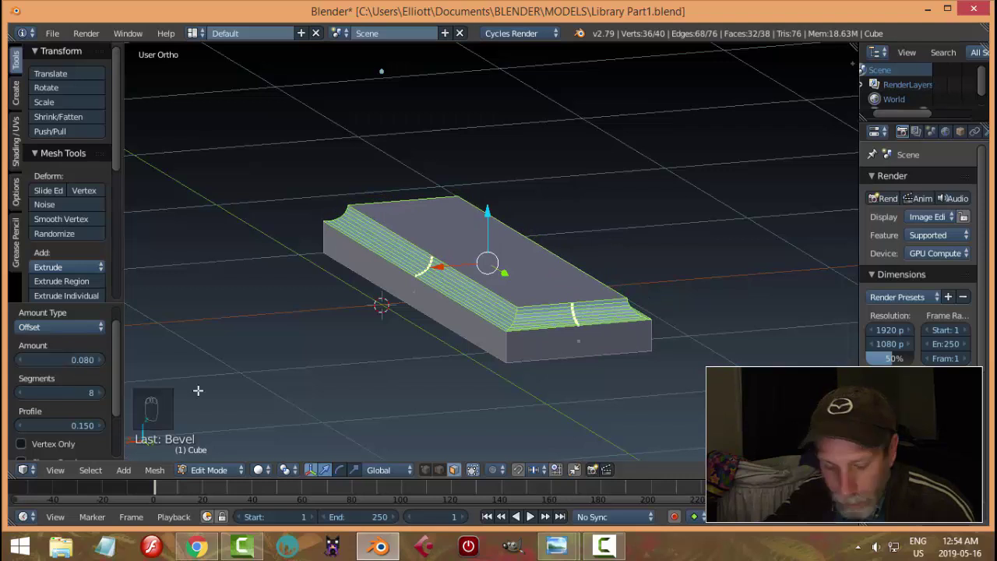
pyautogui.press('a')
# - Extrude the top face above the concave bevel upward by about 0.043 units along Z
pyautogui.rightClick(525, 284)
pyautogui.moveTo(524, 284); pyautogui.dragTo(563, 383, button='middle')
pyautogui.press('e')
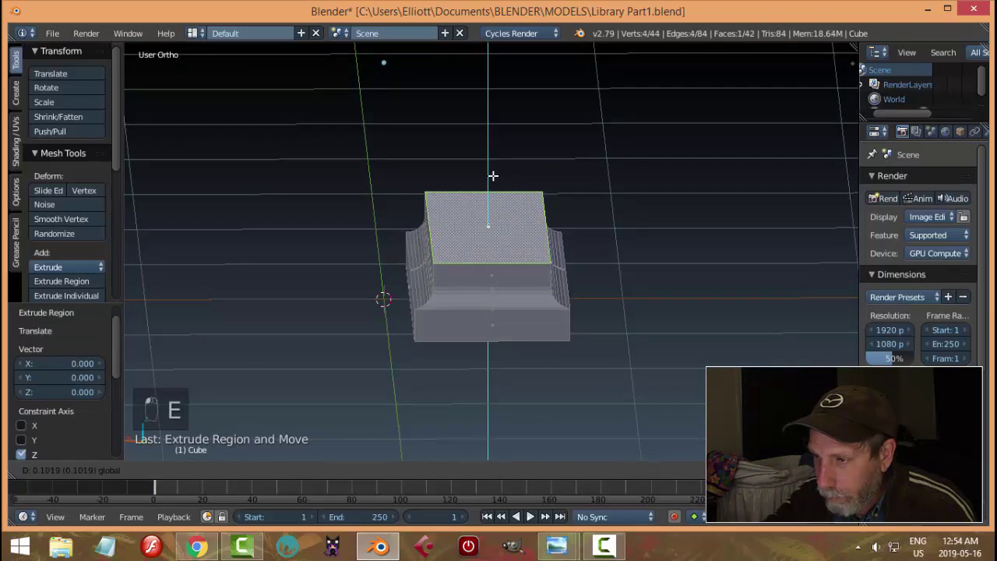
pyautogui.click(562, 263)
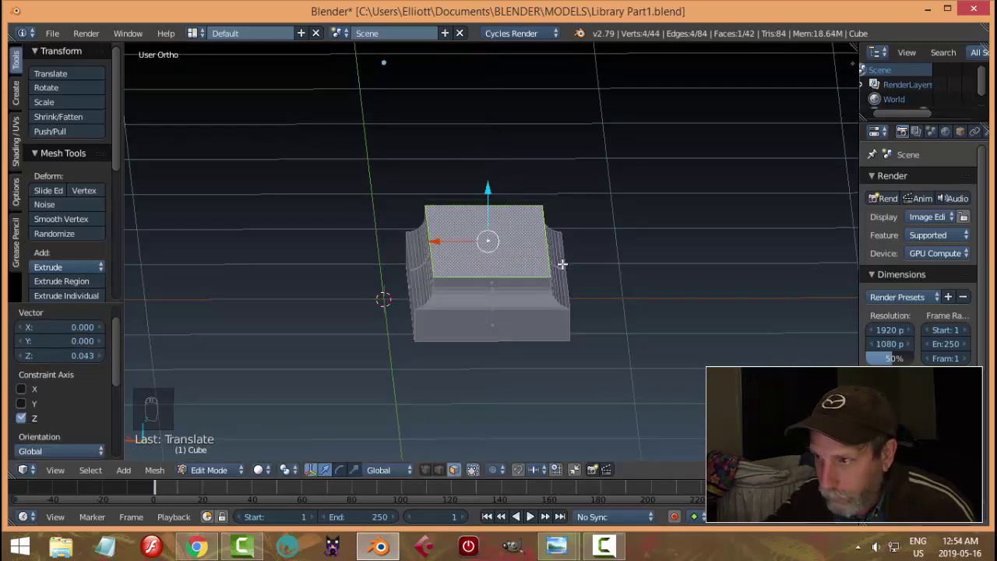
# - Extrude the top face in place and scale it by about 1.049 to form a slight overhang
pyautogui.press('e')
pyautogui.rightClick(522, 244)
pyautogui.press('s')
pyautogui.click(582, 274)
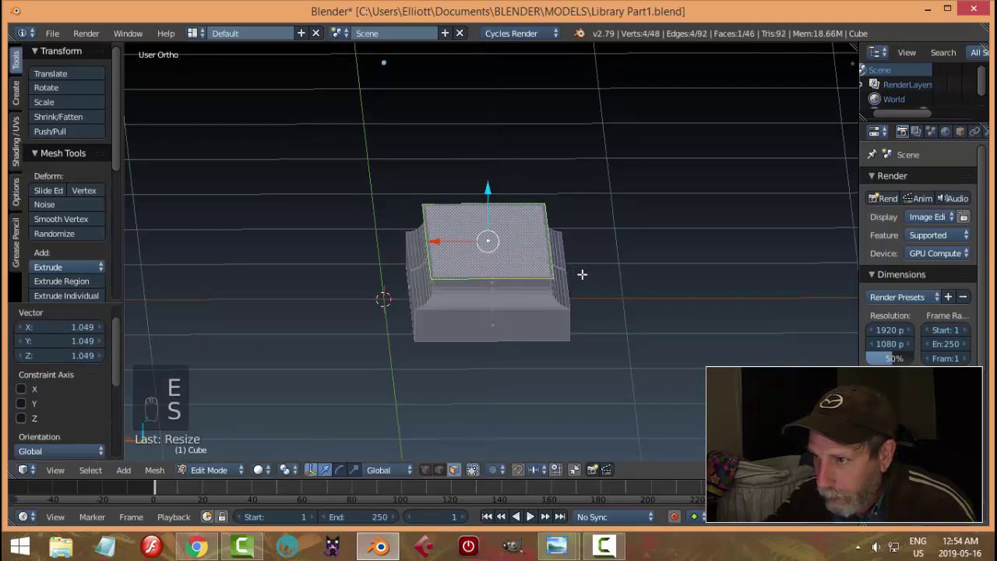
# - Extrude the overhanging face up into a thin lip, and extrude it again, scaled inward and raised about 0.031 units, for a sloped edge
pyautogui.moveTo(486, 191); pyautogui.dragTo(487, 170)
pyautogui.press('e')
pyautogui.rightClick(551, 259)
pyautogui.press('e')
pyautogui.rightClick(603, 258)
pyautogui.press('s')
pyautogui.click(587, 258)
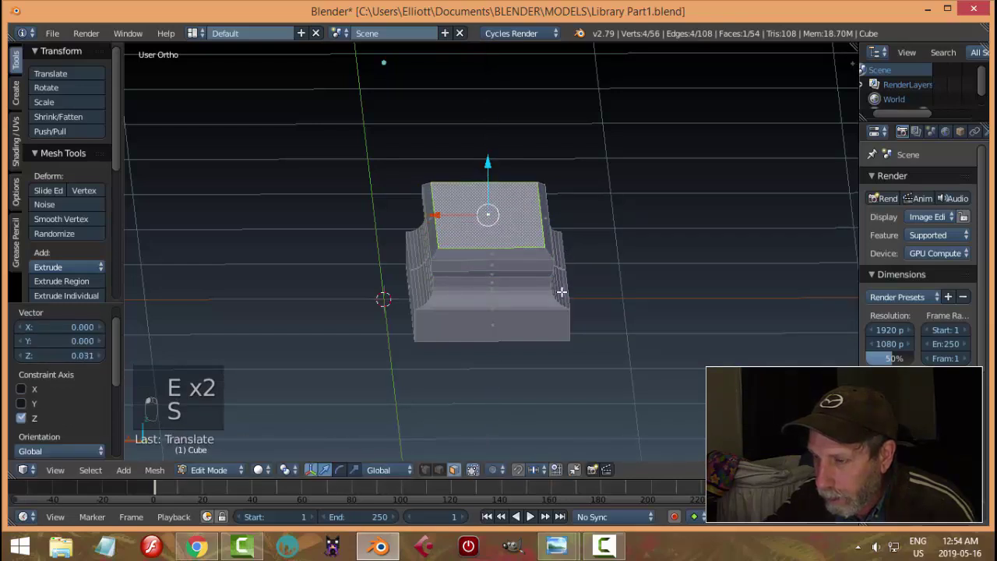
# - Extrude the narrowed top face upward into a short block above the sloped edge, and deselect everything
pyautogui.moveTo(560, 292)
pyautogui.mouseDown(button='middle')
pyautogui.moveTo(663, 282)
pyautogui.moveTo(554, 312)
pyautogui.moveTo(563, 305)
pyautogui.mouseUp(button='middle')
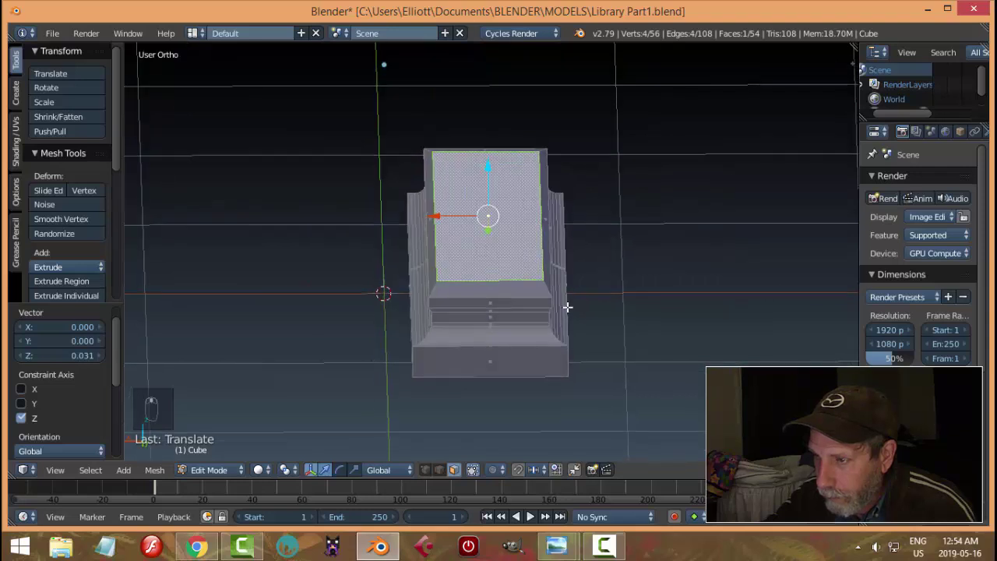
pyautogui.press('e')
pyautogui.rightClick(561, 309)
pyautogui.scroll(-2, 490, 190)
pyautogui.moveTo(490, 190); pyautogui.dragTo(491, 166)
pyautogui.moveTo(492, 167); pyautogui.dragTo(588, 281, button='middle')
pyautogui.press('a')
pyautogui.scroll(1, 596, 290)
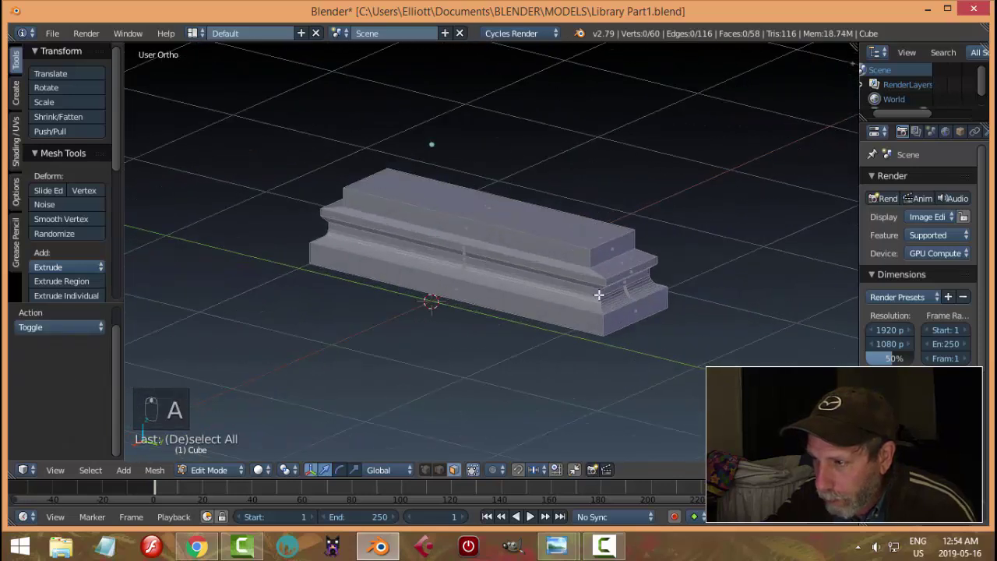
# - Scale the loop of side faces around the protruding lip slightly inward, and deselect everything
pyautogui.keyDown('alt'); pyautogui.rightClick(611, 282); pyautogui.keyUp('alt')
pyautogui.press('s')
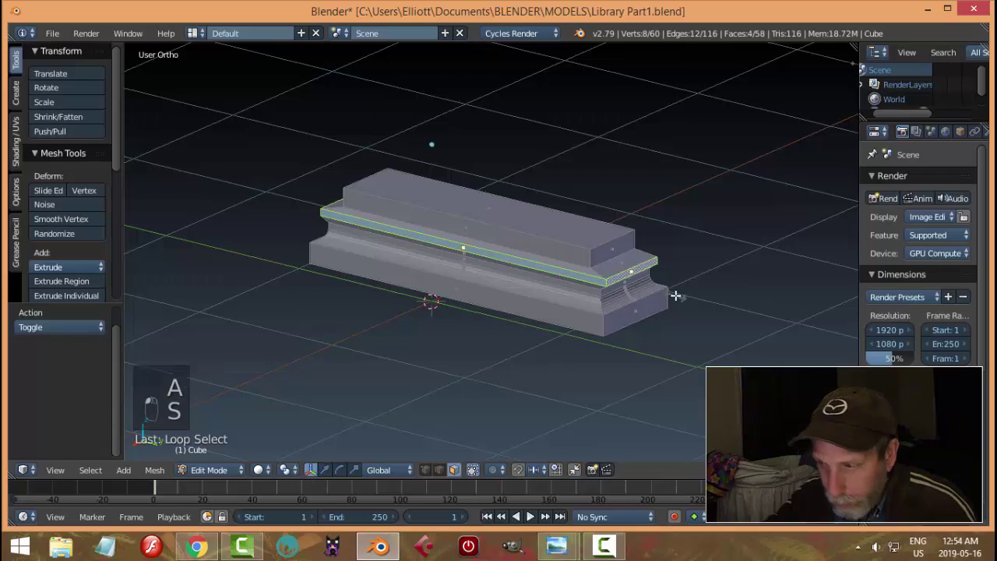
pyautogui.click(615, 286)
pyautogui.press('a')
pyautogui.moveTo(634, 285); pyautogui.dragTo(588, 295, button='middle')
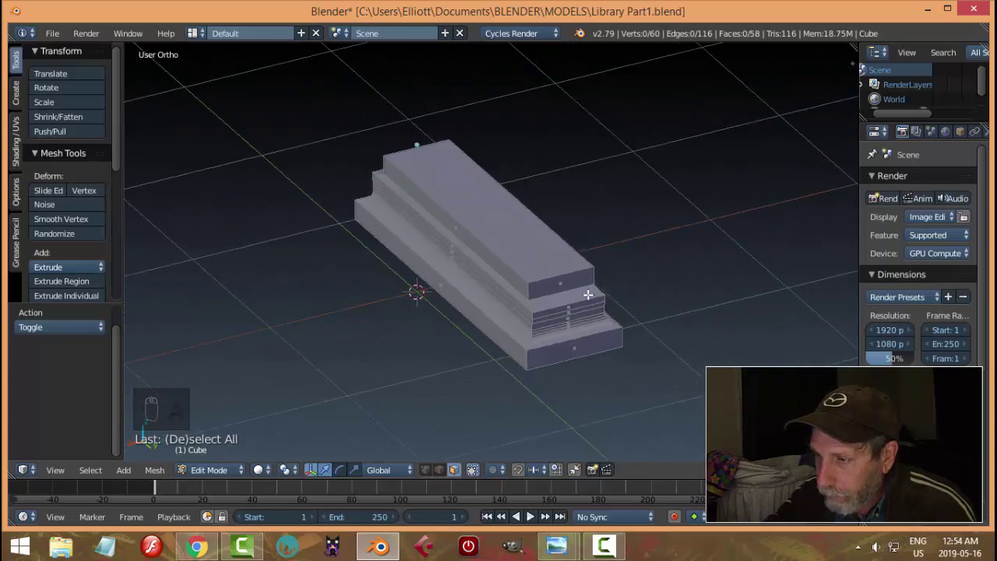
# - Raise the upper block's top face along Z to form a tall wall above the base molding
pyautogui.rightClick(563, 273)
pyautogui.scroll(-2, 516, 235)
pyautogui.moveTo(490, 188); pyautogui.dragTo(503, 115)
pyautogui.press('a')
# - Scale the entire mesh along X to about 0.76 to make the wall thinner, and deselect everything
pyautogui.moveTo(598, 220); pyautogui.dragTo(568, 232, button='middle')
pyautogui.press('a')
pyautogui.press('s')
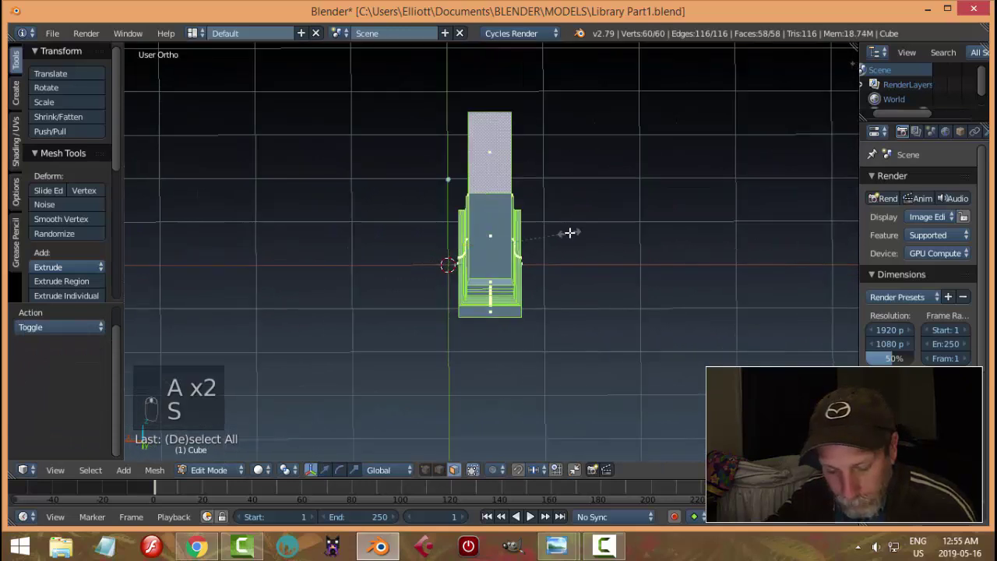
pyautogui.press('x')
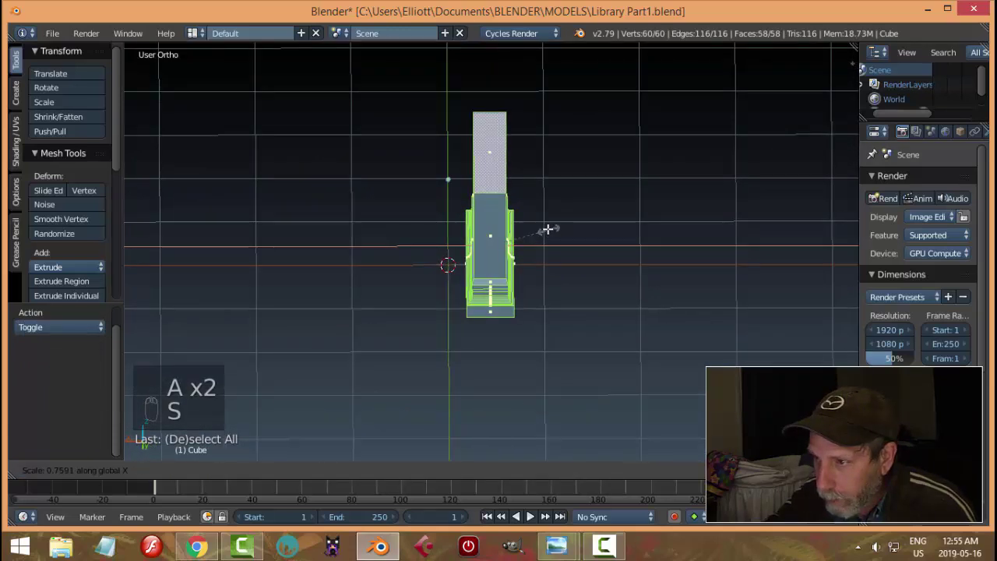
pyautogui.click(548, 234)
pyautogui.press('a')
# - Raise the wall's top face by about 0.049 units along Z and clear the selection
pyautogui.moveTo(547, 239); pyautogui.dragTo(513, 146, button='middle')
pyautogui.rightClick(513, 147)
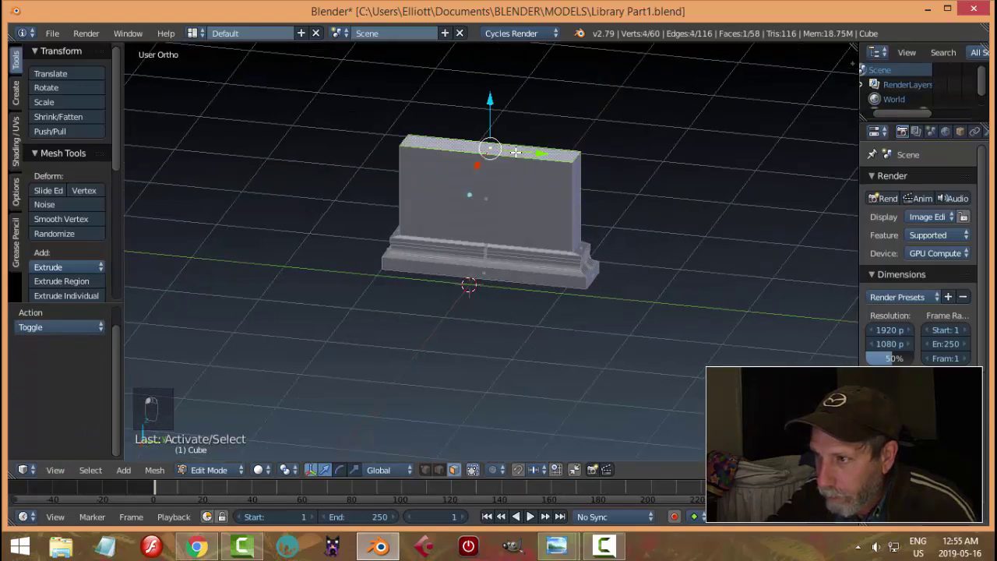
pyautogui.press('x')
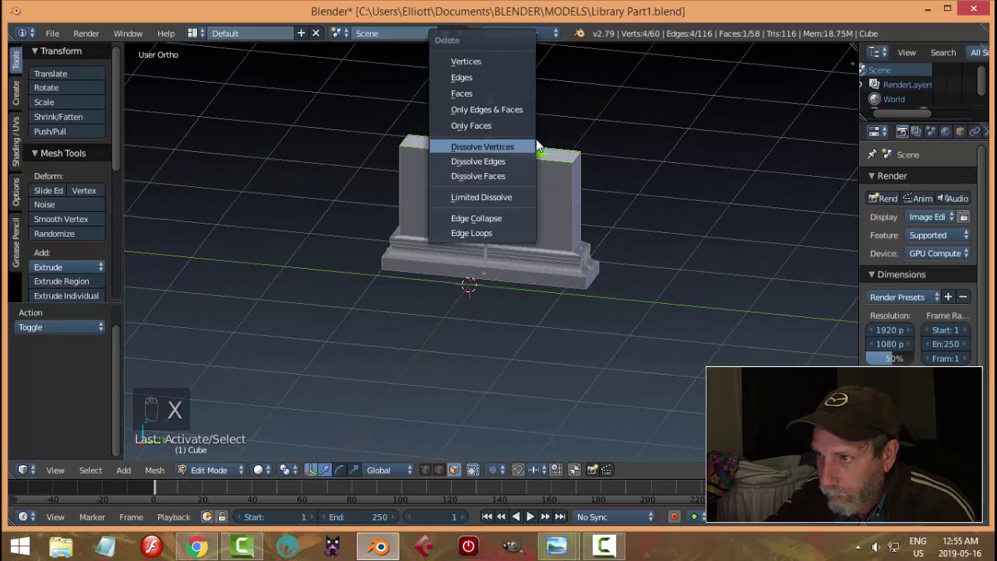
pyautogui.moveTo(486, 104); pyautogui.dragTo(490, 97)
pyautogui.press('KP_3')
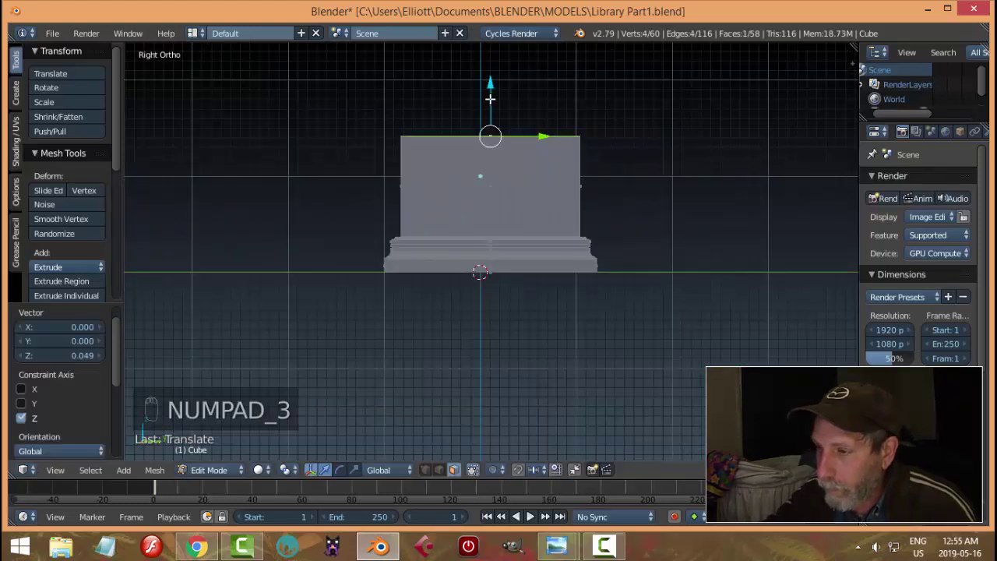
pyautogui.keyDown('shift'); pyautogui.moveTo(610, 179); pyautogui.dragTo(523, 267, button='middle'); pyautogui.keyUp('shift')
pyautogui.press('a')
pyautogui.press('a')
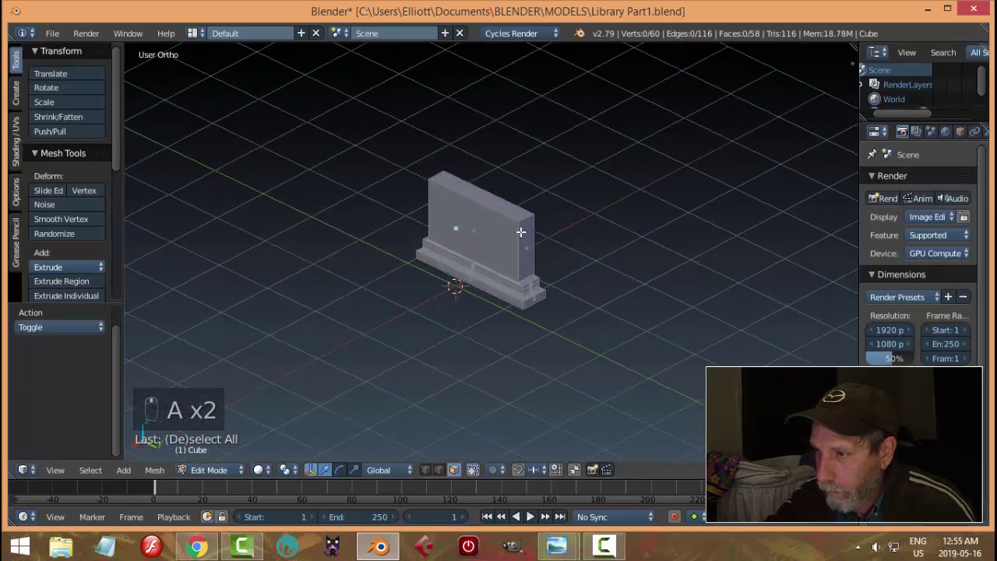
# - Delete the wall's top face to leave it open, and return to Object Mode
pyautogui.rightClick(521, 231)
pyautogui.press('x')
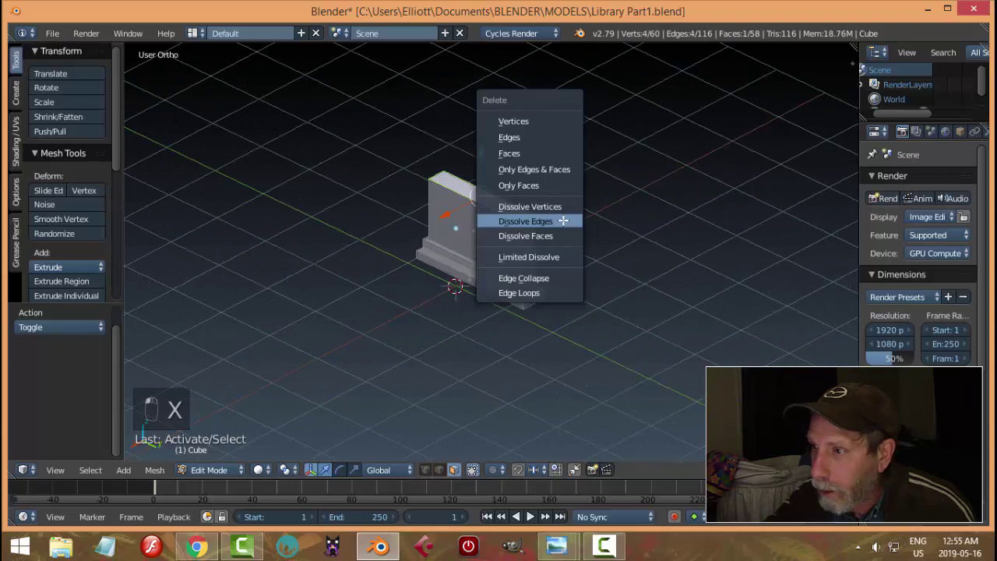
pyautogui.click(532, 152)
pyautogui.press('Tab')
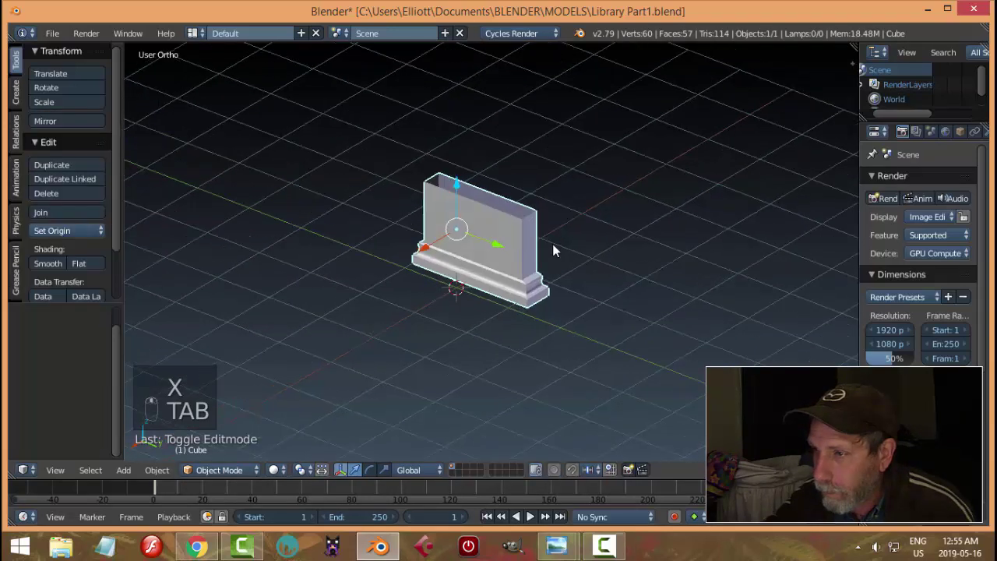
# - Set the wall object's origin to its geometry
pyautogui.moveTo(552, 249); pyautogui.dragTo(590, 226, button='middle')
pyautogui.click(65, 231)
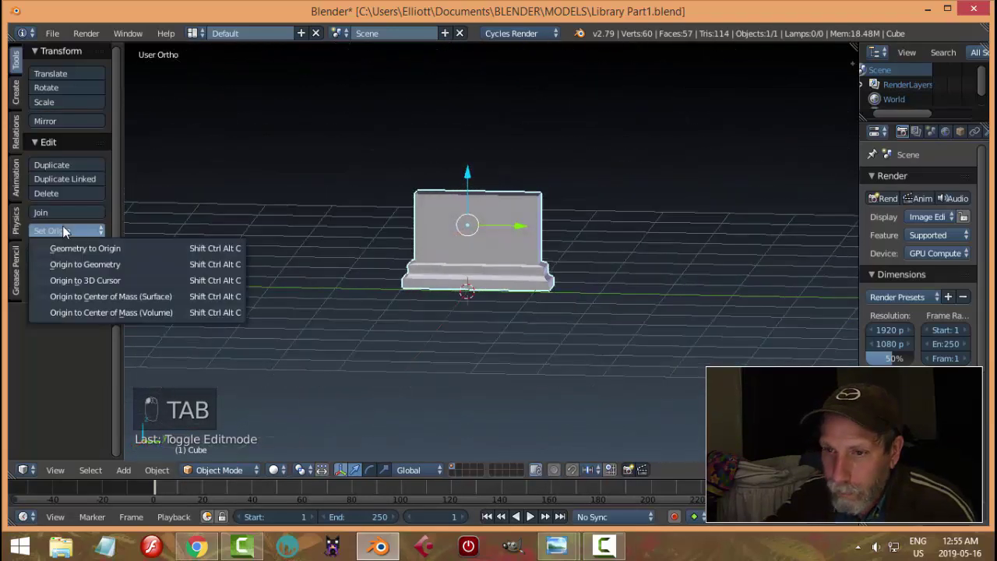
pyautogui.click(81, 262)
# - Duplicate the wall object in place and rotate the copy 180 degrees around the Y axis
pyautogui.moveTo(520, 256); pyautogui.dragTo(460, 274, button='middle')
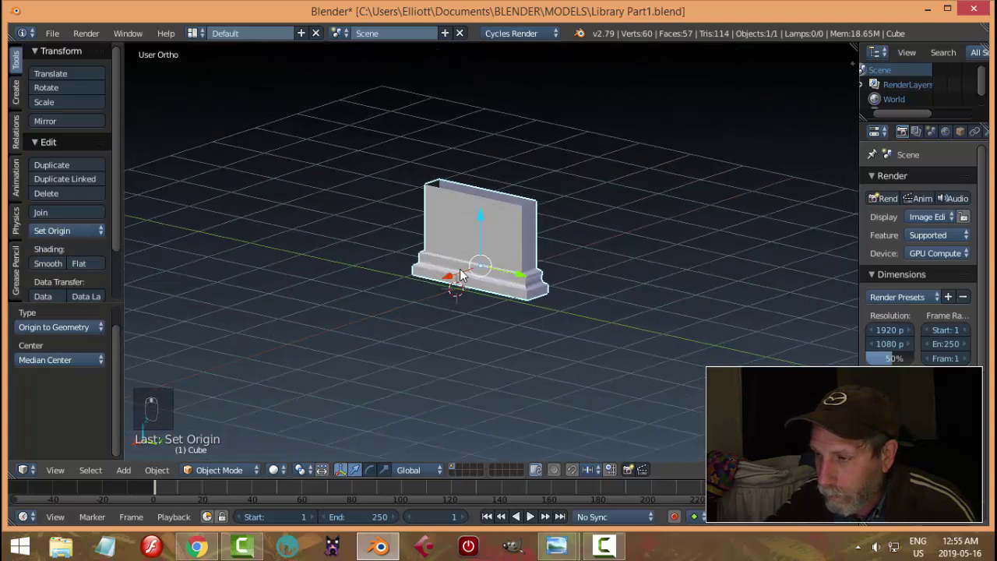
pyautogui.moveTo(545, 276); pyautogui.dragTo(554, 281, button='middle')
pyautogui.moveTo(550, 282); pyautogui.dragTo(561, 285, button='middle')
pyautogui.hotkey('shift', 'd')
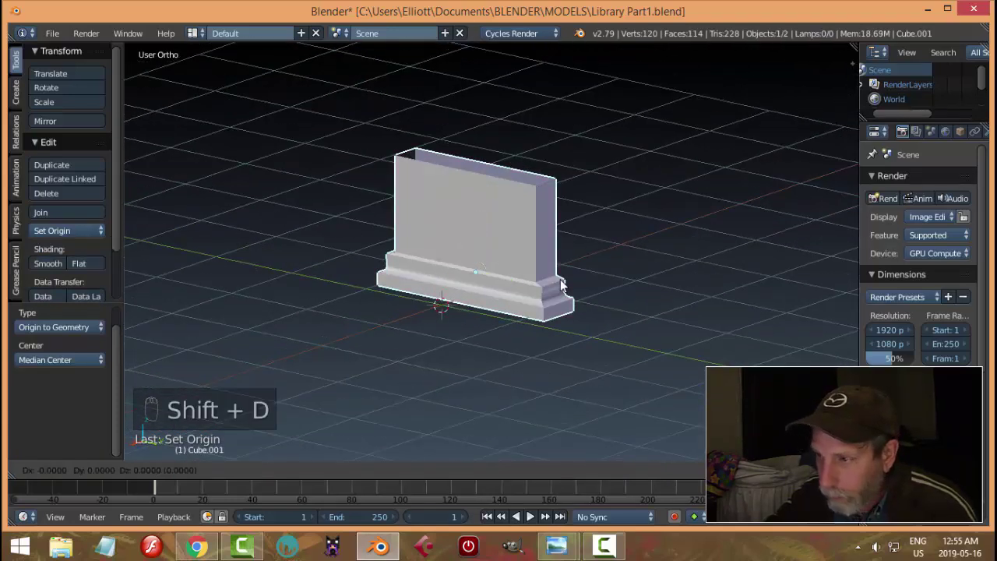
pyautogui.press('r')
pyautogui.write('y1')
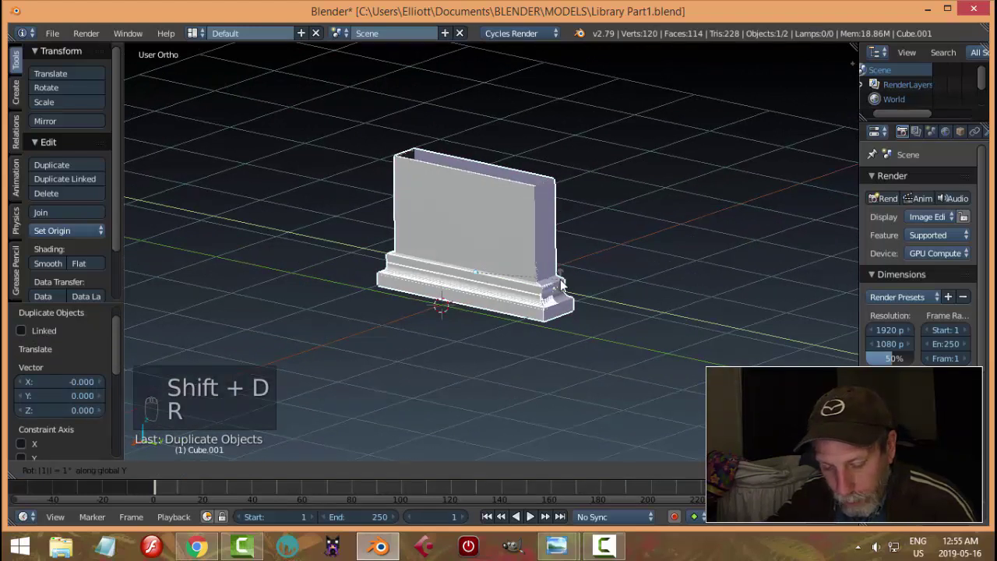
pyautogui.write('80')
pyautogui.press('Return')
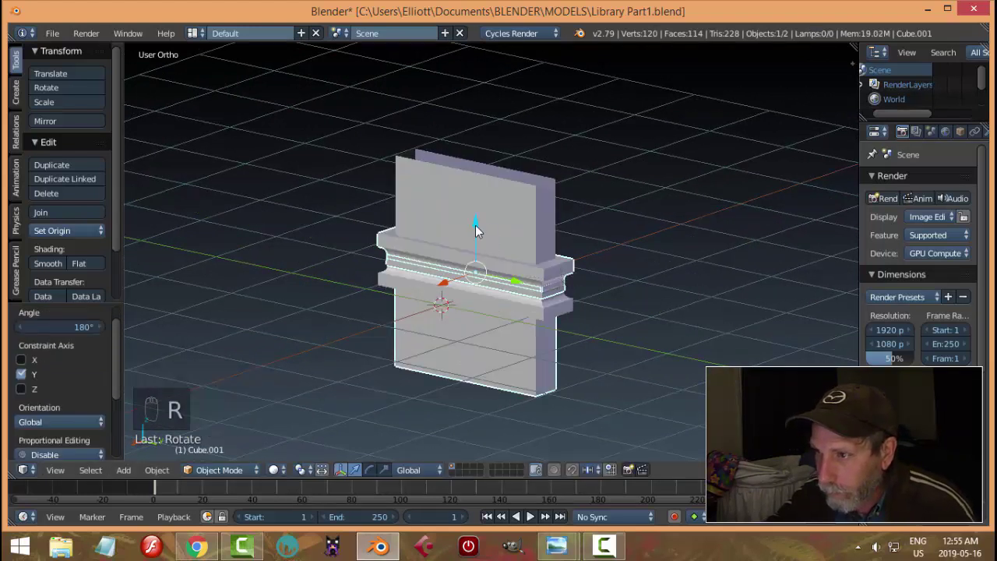
# - Raise the flipped copy about 2.306 units along Z above the original, and nudge it back down about 0.016 units
pyautogui.moveTo(476, 231); pyautogui.dragTo(544, 426)
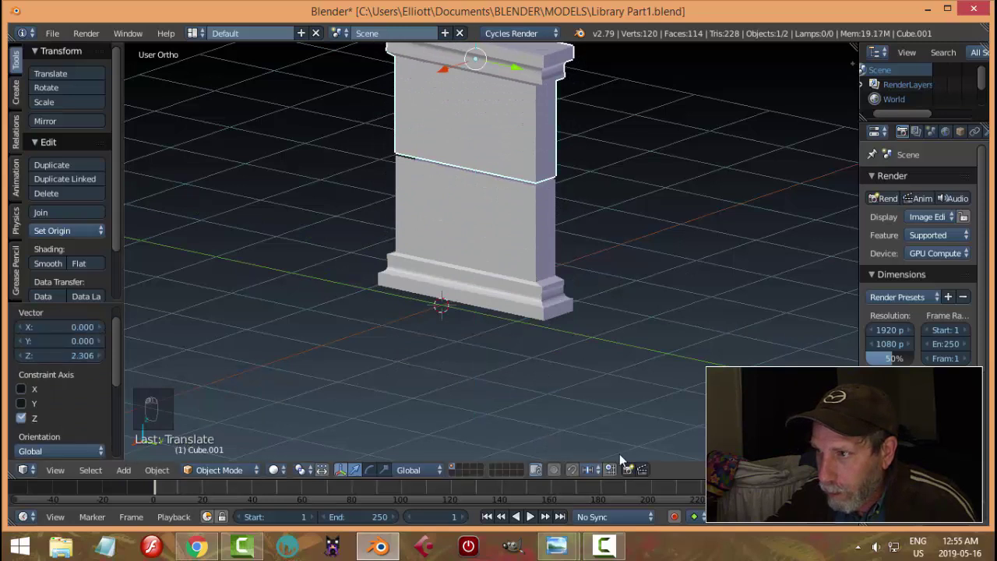
pyautogui.moveTo(458, 91); pyautogui.dragTo(534, 199, button='middle')
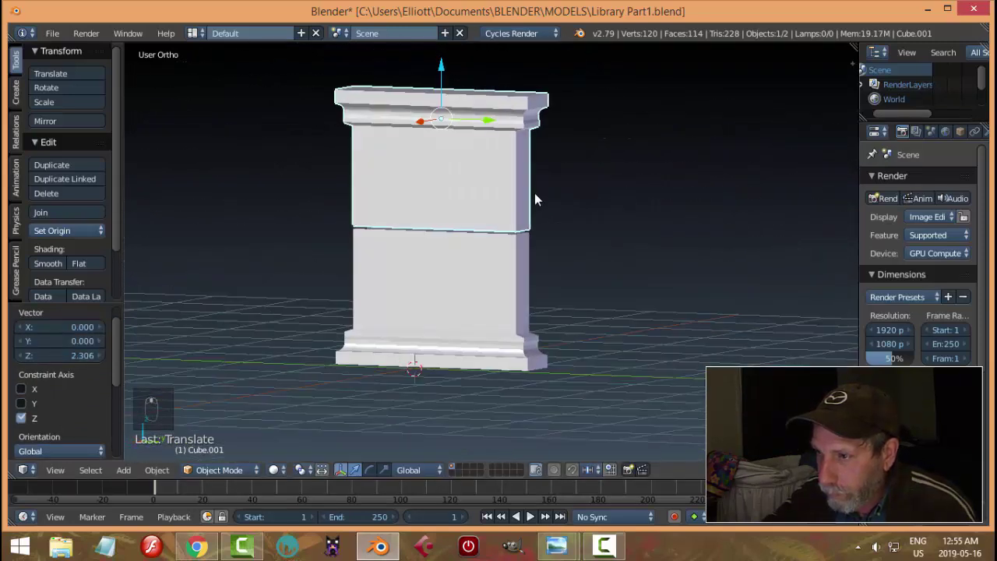
pyautogui.keyDown('shift'); pyautogui.rightClick(477, 272); pyautogui.keyUp('shift')
pyautogui.moveTo(540, 260); pyautogui.dragTo(465, 271, button='middle')
pyautogui.press('a')
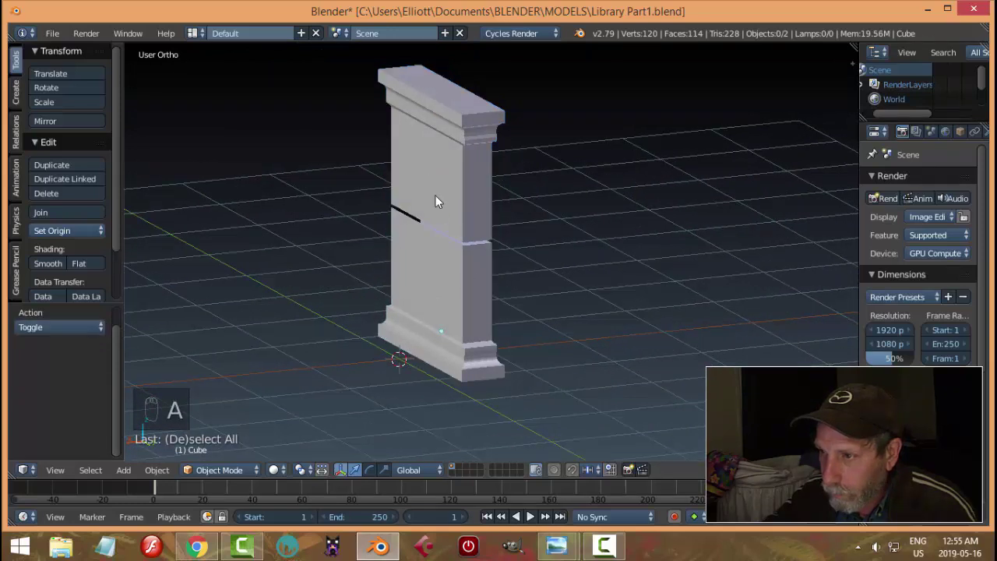
pyautogui.rightClick(431, 174)
pyautogui.moveTo(440, 70); pyautogui.dragTo(441, 73)
# - Select the upper and lower wall pieces together and join them into one object
pyautogui.moveTo(531, 246); pyautogui.dragTo(444, 279, button='middle')
pyautogui.keyDown('shift'); pyautogui.rightClick(444, 280); pyautogui.keyUp('shift')
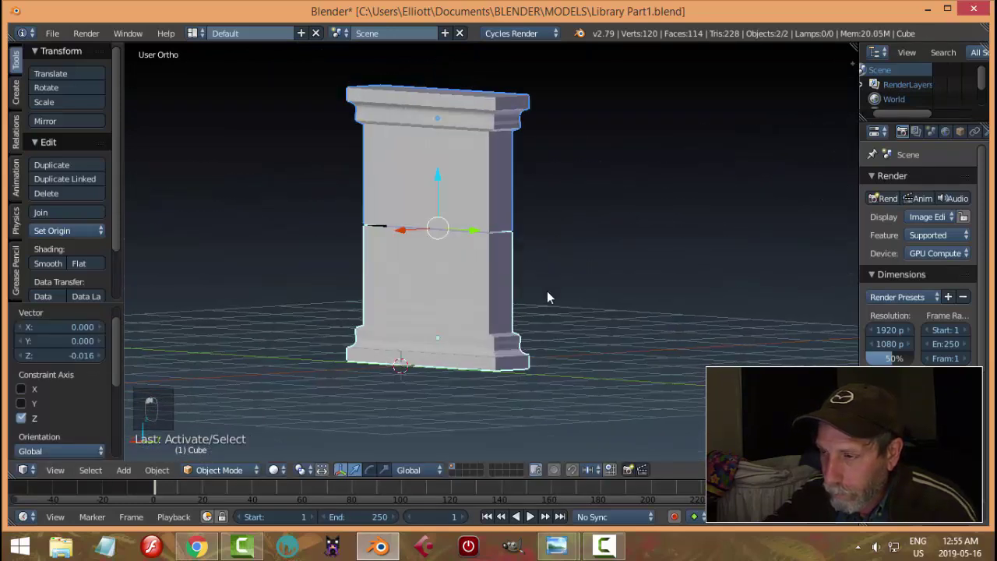
pyautogui.moveTo(547, 290)
pyautogui.mouseDown(button='middle')
pyautogui.moveTo(388, 296)
pyautogui.moveTo(535, 294)
pyautogui.mouseUp(button='middle')
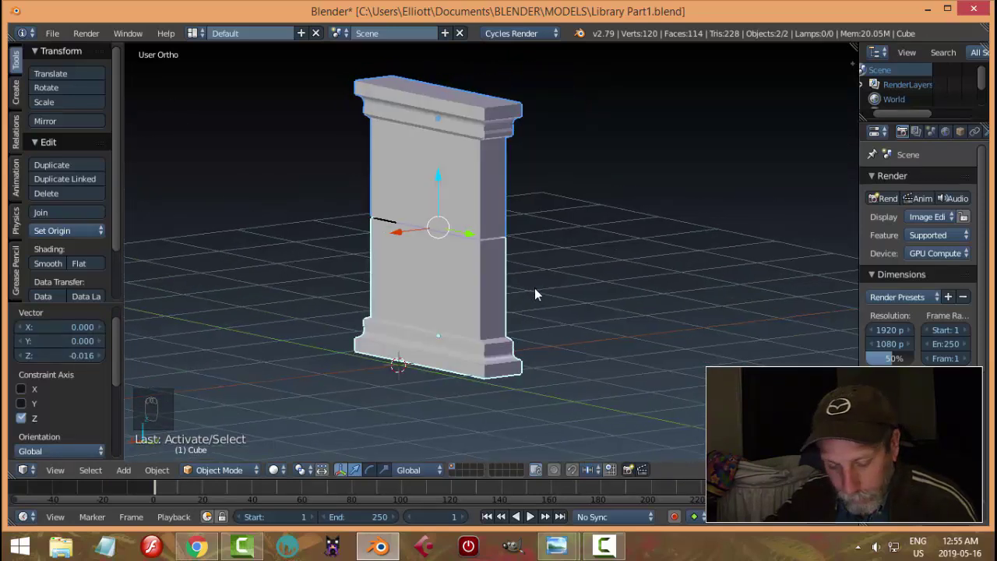
pyautogui.hotkey('ctrl', 'j')
# - In Edit Mode with edge selection, bridge the two open edge loops at the wall's middle seam, and deselect everything
pyautogui.press('Tab')
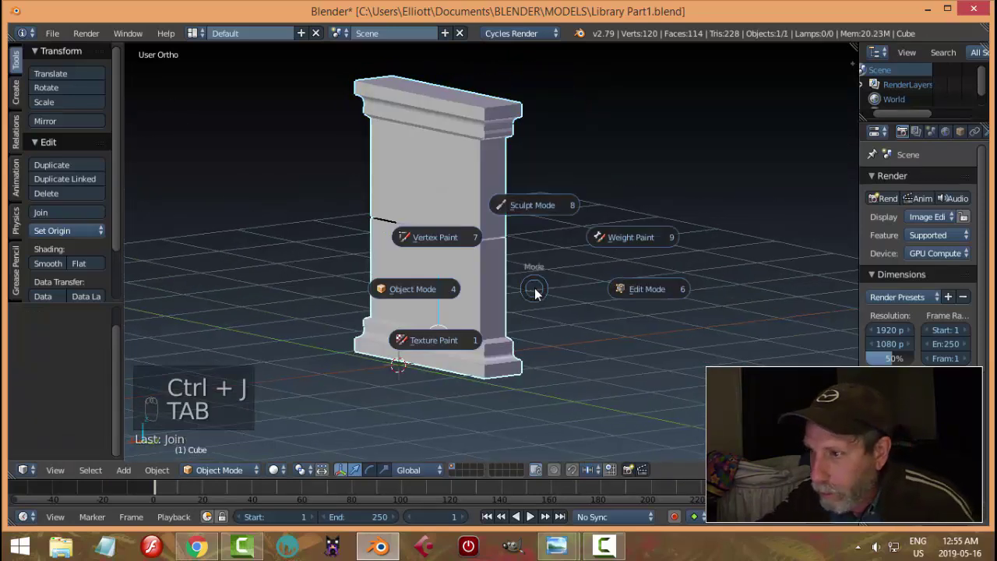
pyautogui.click(612, 295)
pyautogui.hotkey('ctrl', 'Tab')
pyautogui.click(493, 254)
pyautogui.scroll(5, 448, 224)
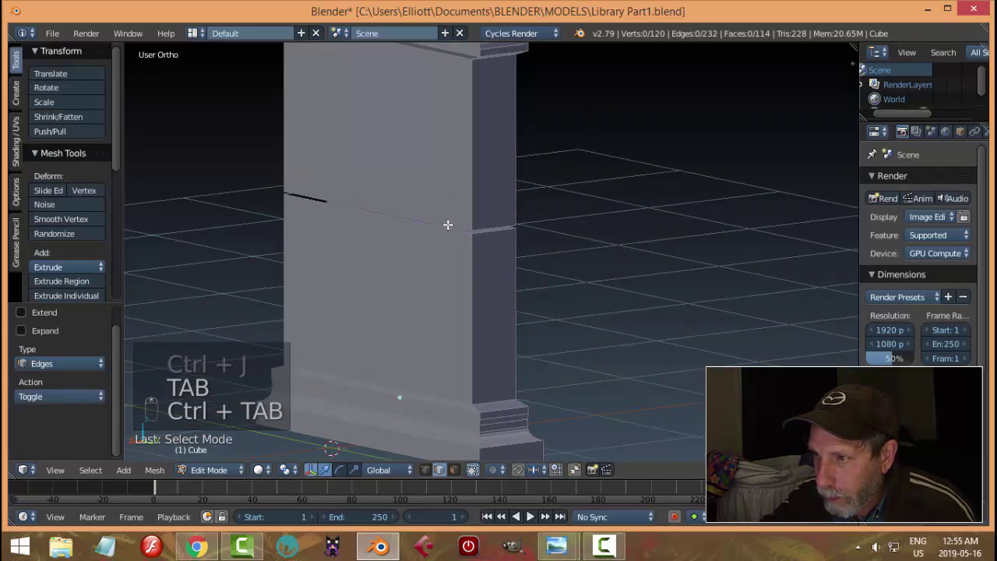
pyautogui.keyDown('alt'); pyautogui.rightClick(448, 224); pyautogui.keyUp('alt')
pyautogui.moveTo(527, 273); pyautogui.dragTo(551, 275, button='middle')
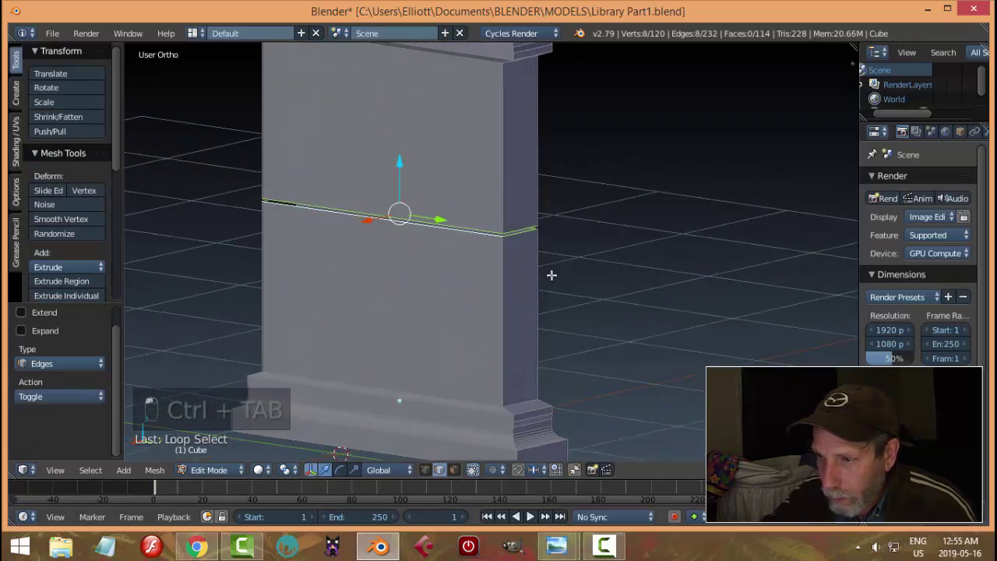
pyautogui.hotkey('ctrl', 'e')
pyautogui.click(533, 334)
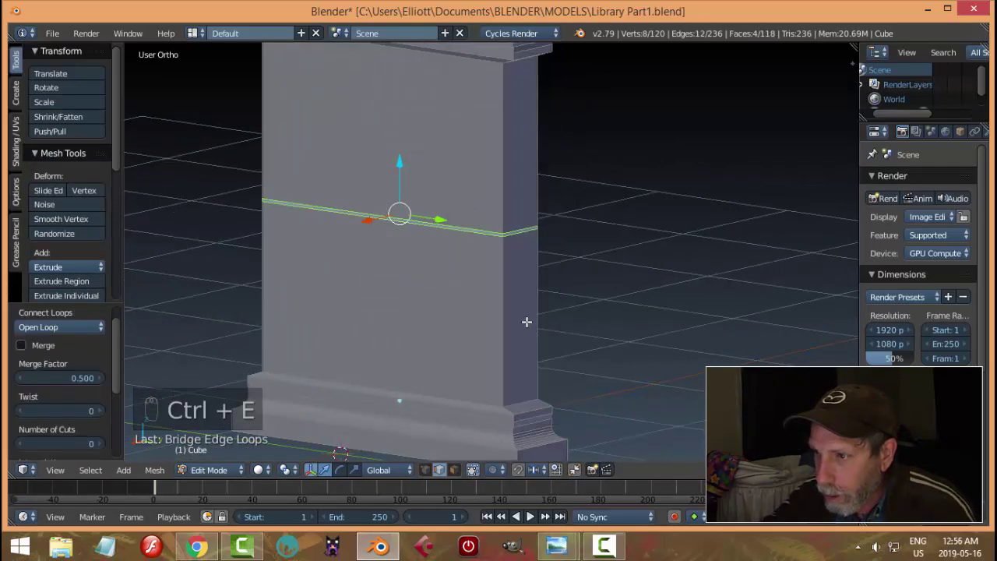
pyautogui.press('a')
# - Select the extra edge loops at the wall's middle seam and dissolve those edges
pyautogui.keyDown('alt'); pyautogui.rightClick(482, 229); pyautogui.keyUp('alt')
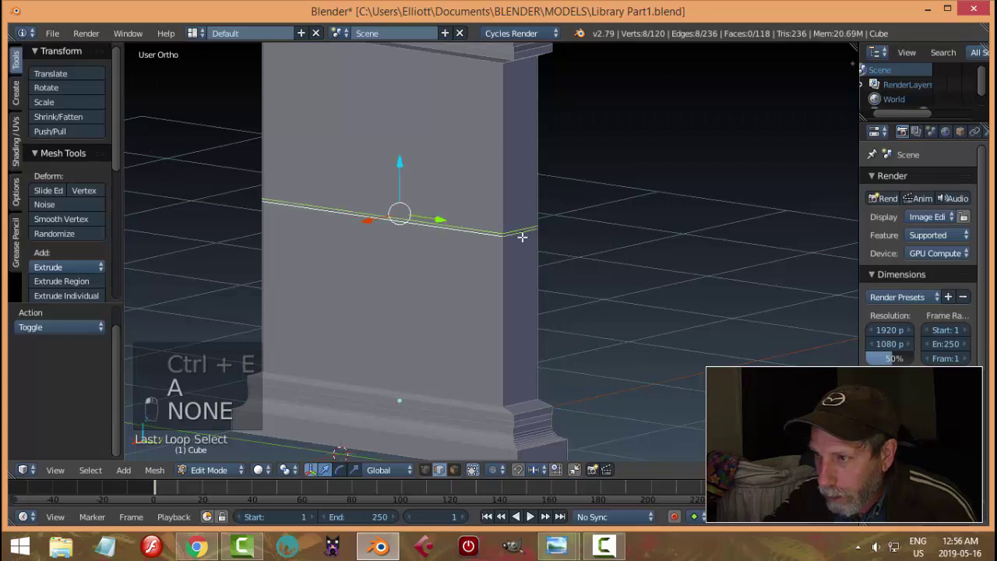
pyautogui.press('x')
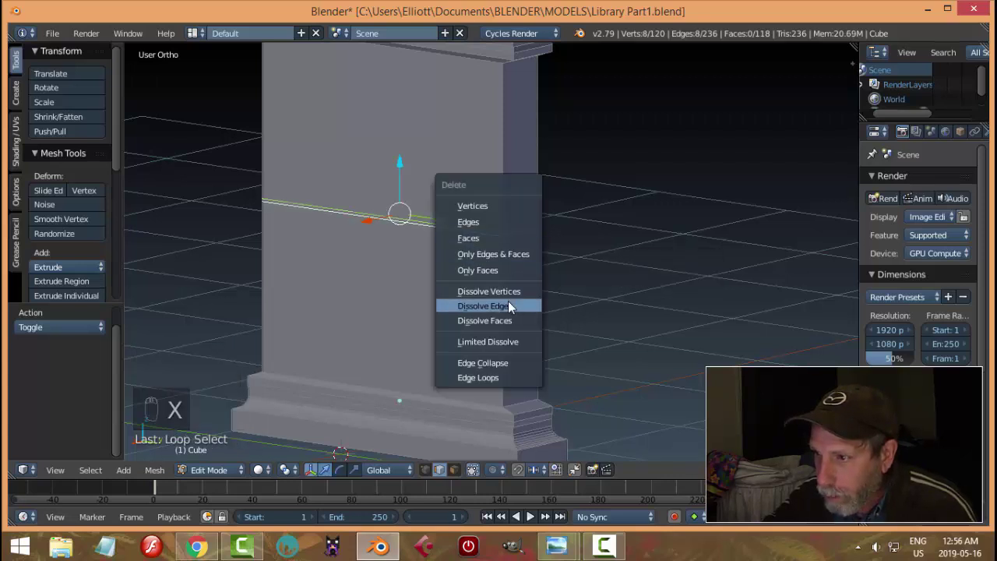
pyautogui.click(512, 306)
pyautogui.scroll(-3, 546, 272)
pyautogui.moveTo(541, 269); pyautogui.dragTo(562, 273, button='middle')
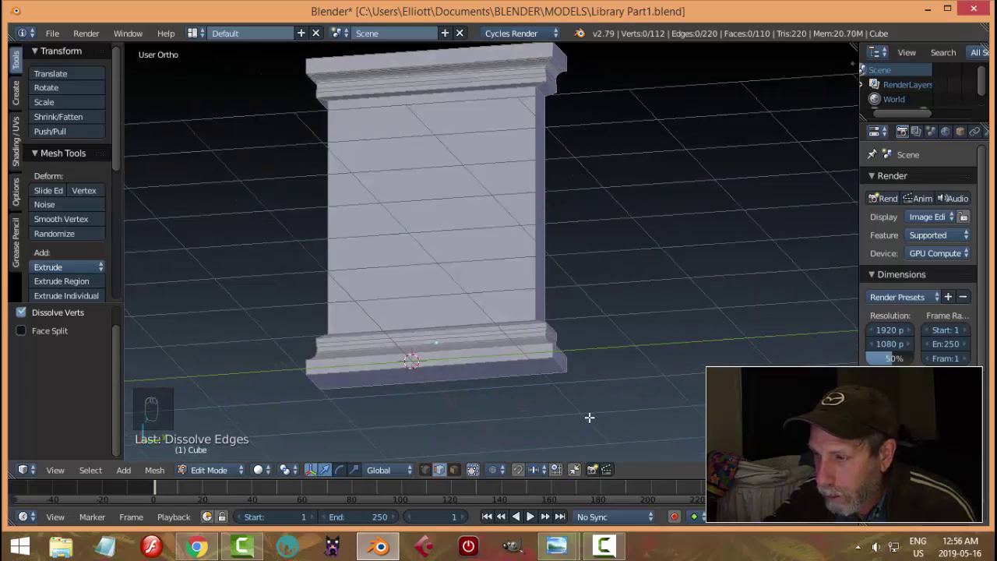
pyautogui.hotkey('ctrl', 'Tab')
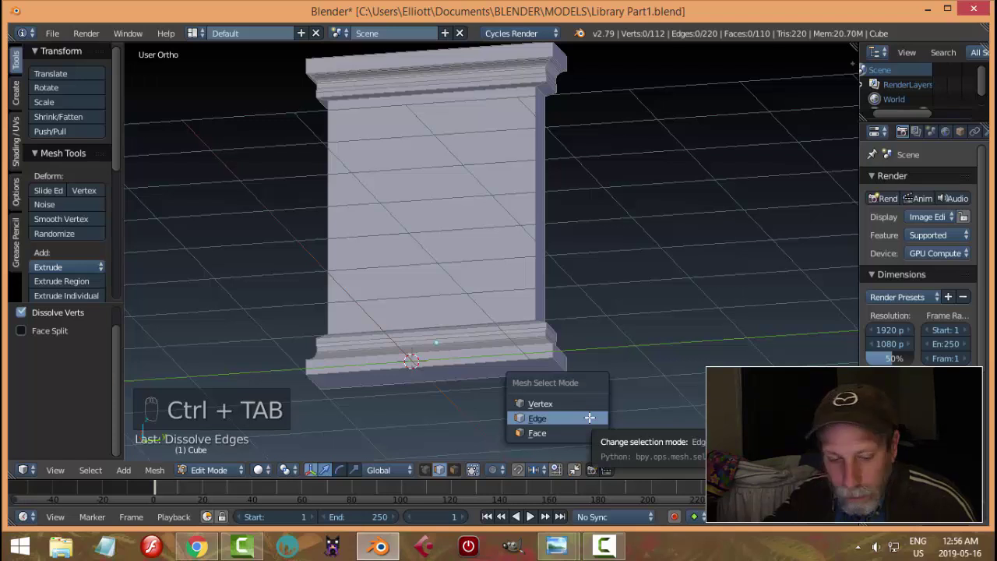
pyautogui.moveTo(518, 366); pyautogui.dragTo(494, 330, button='middle')
pyautogui.press('Tab')
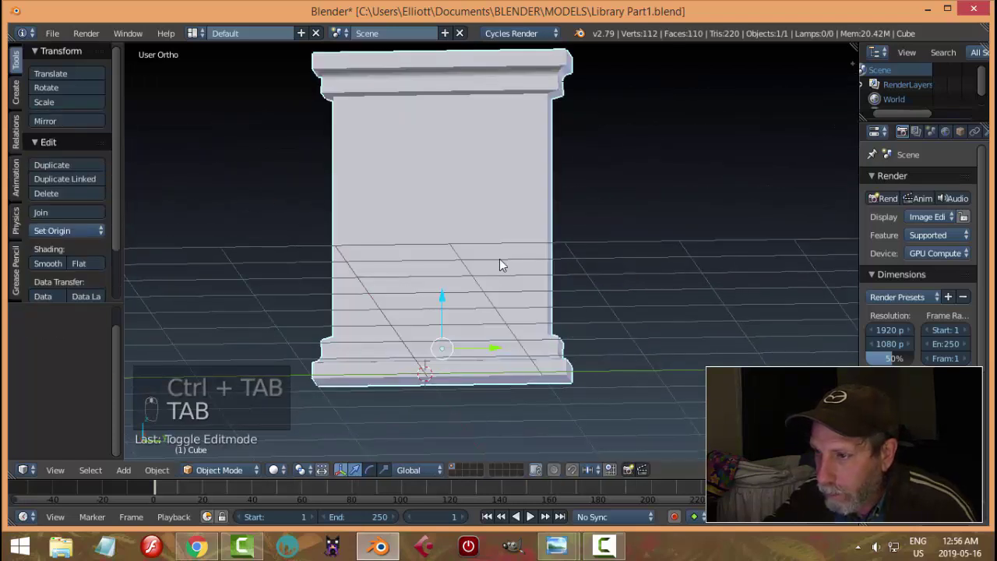
pyautogui.rightClick(504, 260)
pyautogui.press('Tab')
pyautogui.click(614, 275)
# - Add two horizontal loop cuts around the wall and scale them apart to about 2.57 along Z, near the moldings
pyautogui.moveTo(616, 285); pyautogui.dragTo(624, 309, button='middle')
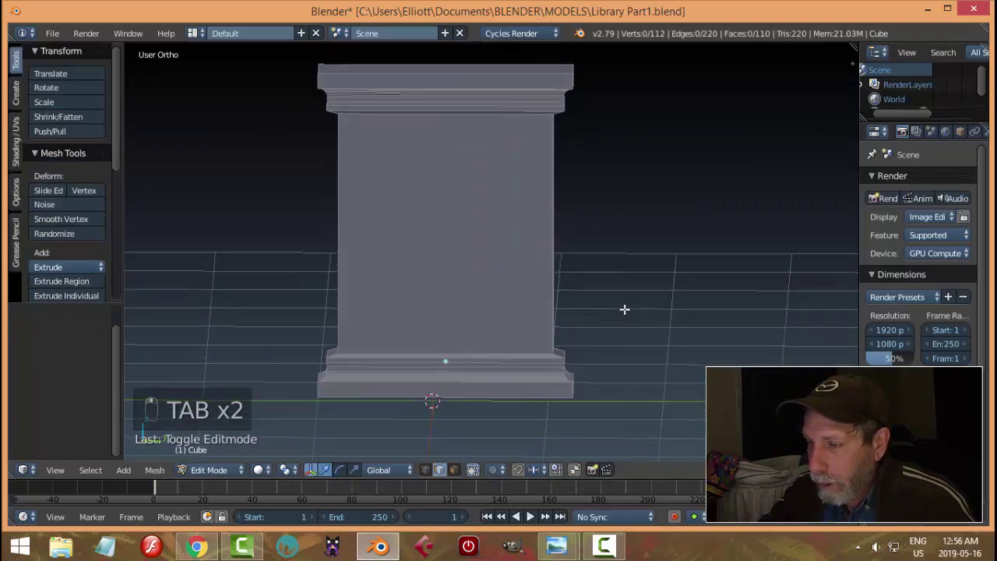
pyautogui.hotkey('ctrl', 'r')
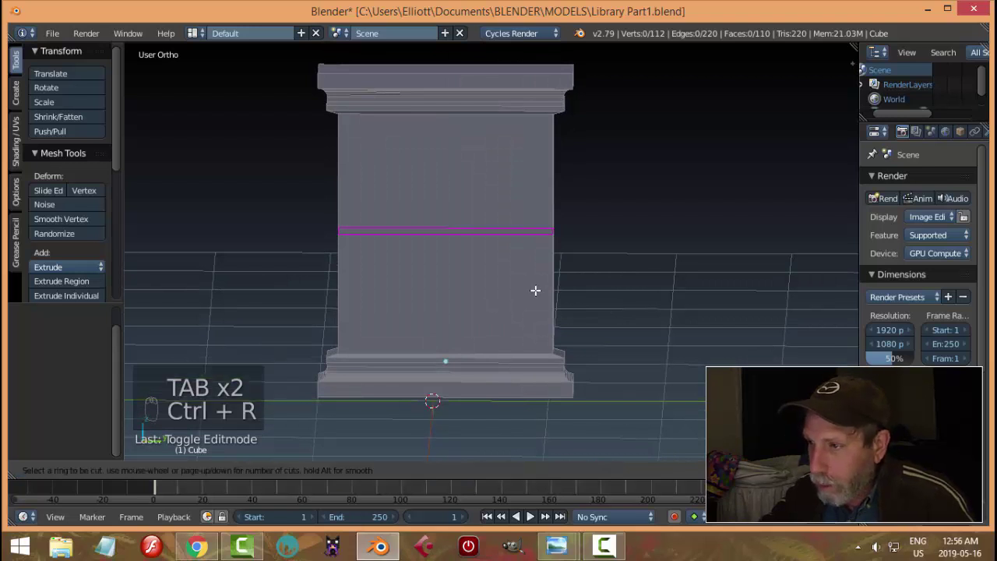
pyautogui.scroll(1, 535, 290)
pyautogui.click(535, 291)
pyautogui.rightClick(548, 291)
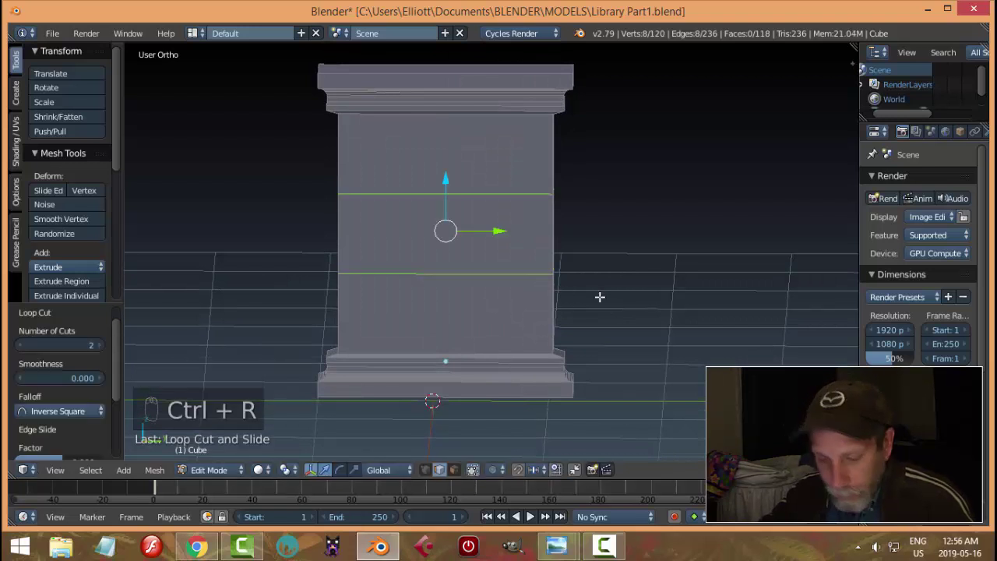
pyautogui.press('s')
pyautogui.press('z')
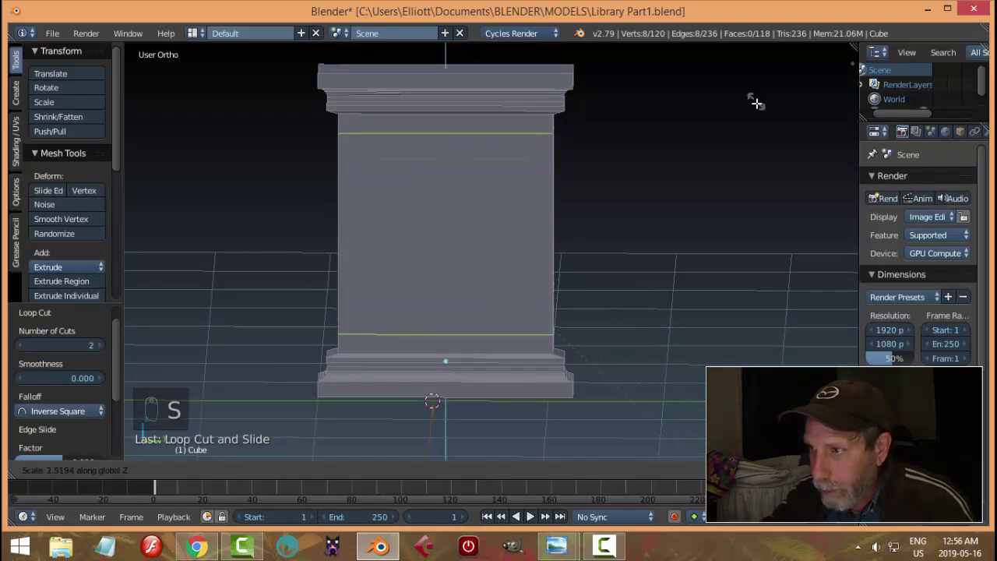
pyautogui.click(757, 113)
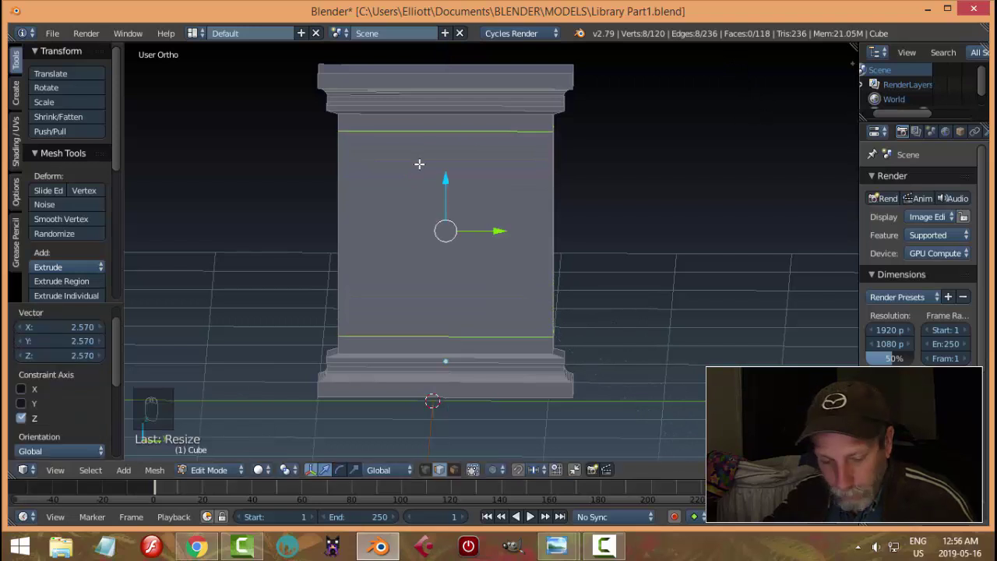
# - Add two vertical loop cuts through the wall and spread them toward its sides by scaling about 2.373 along Y
pyautogui.hotkey('ctrl', 'r')
pyautogui.scroll(1, 436, 122)
pyautogui.click(436, 123)
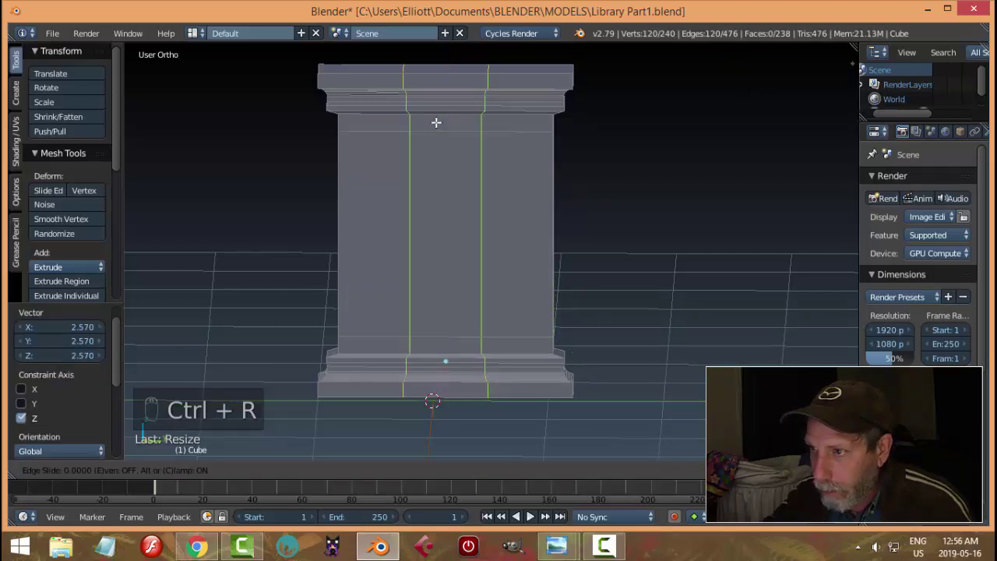
pyautogui.rightClick(437, 123)
pyautogui.press('s')
pyautogui.press('y')
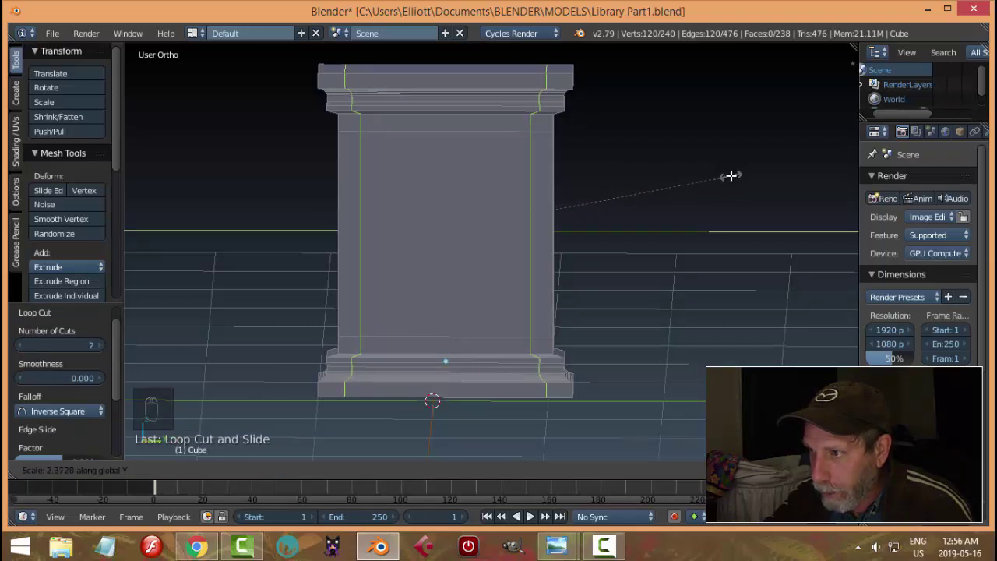
pyautogui.click(732, 173)
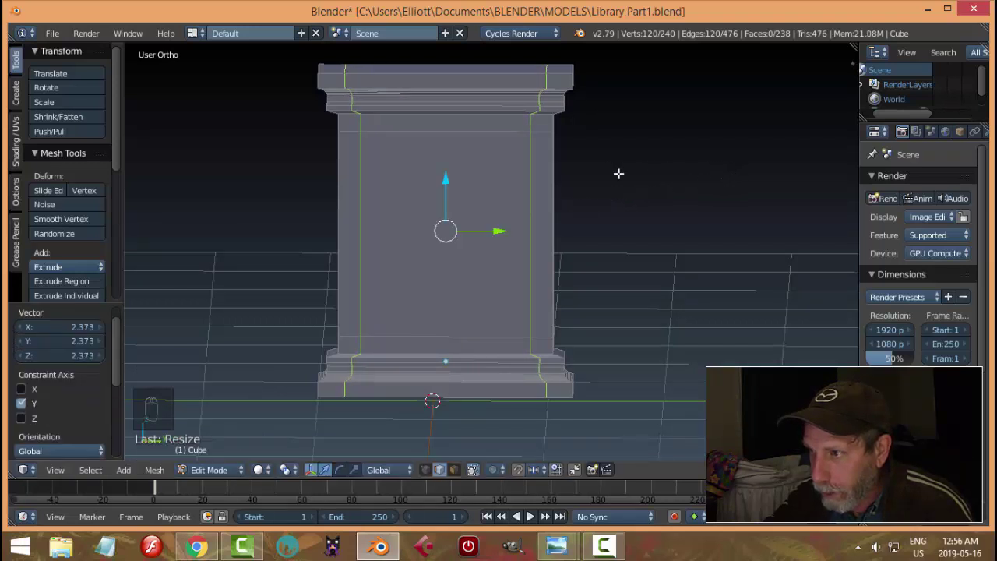
# - In face selection, extrude the large central front face, push it slightly inward along X to form a recessed panel, and deselect everything
pyautogui.press('a')
pyautogui.hotkey('ctrl', 'Tab')
pyautogui.click(548, 190)
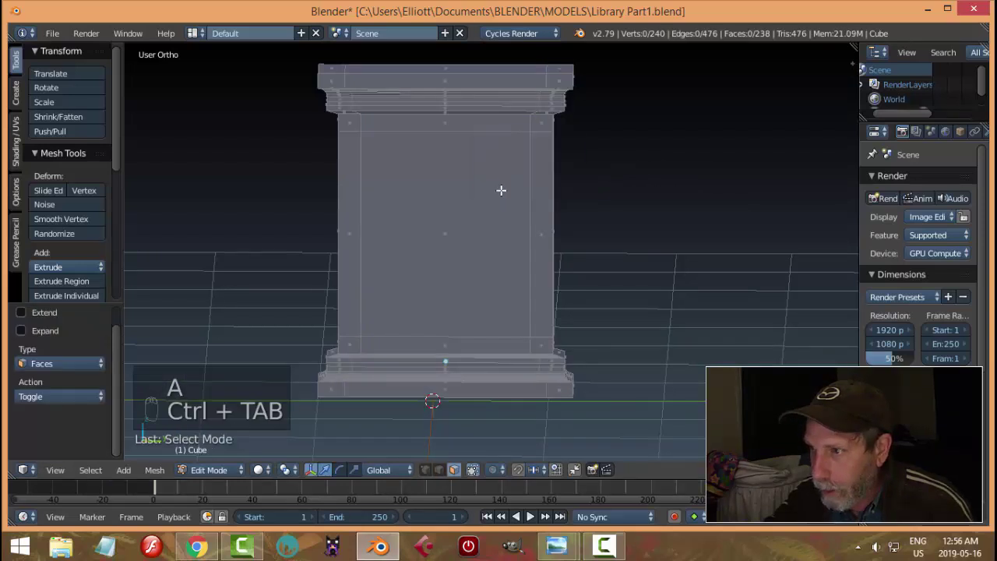
pyautogui.rightClick(500, 190)
pyautogui.moveTo(501, 189); pyautogui.dragTo(493, 209, button='middle')
pyautogui.scroll(3, 551, 218)
pyautogui.moveTo(550, 218); pyautogui.dragTo(543, 250, button='middle')
pyautogui.press('e')
pyautogui.rightClick(551, 248)
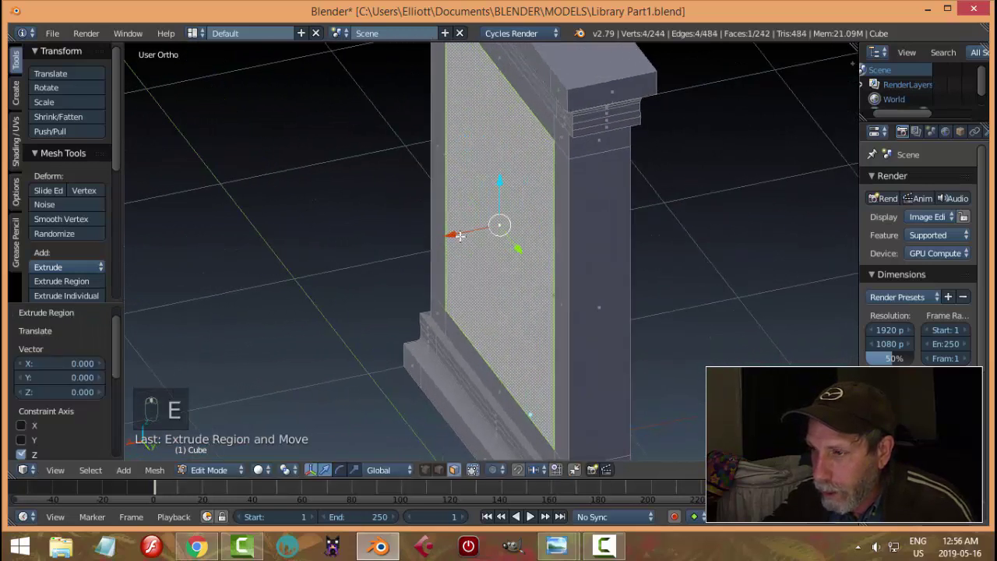
pyautogui.moveTo(460, 236); pyautogui.dragTo(465, 236)
pyautogui.press('a')
# - Add seven evenly spaced vertical loop cuts across the recessed panel
pyautogui.scroll(4, 511, 324)
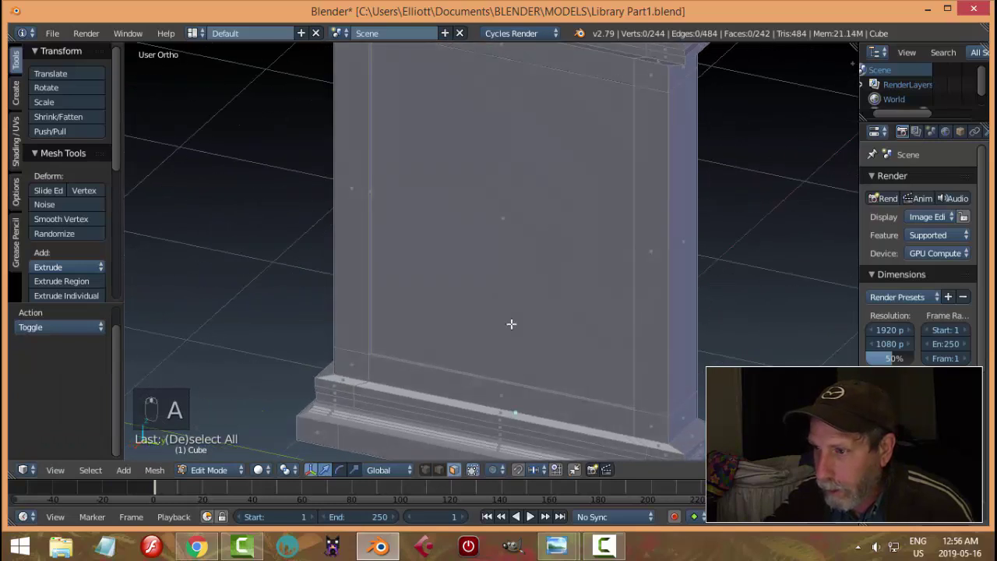
pyautogui.hotkey('ctrl', 'r')
pyautogui.scroll(5, 463, 403)
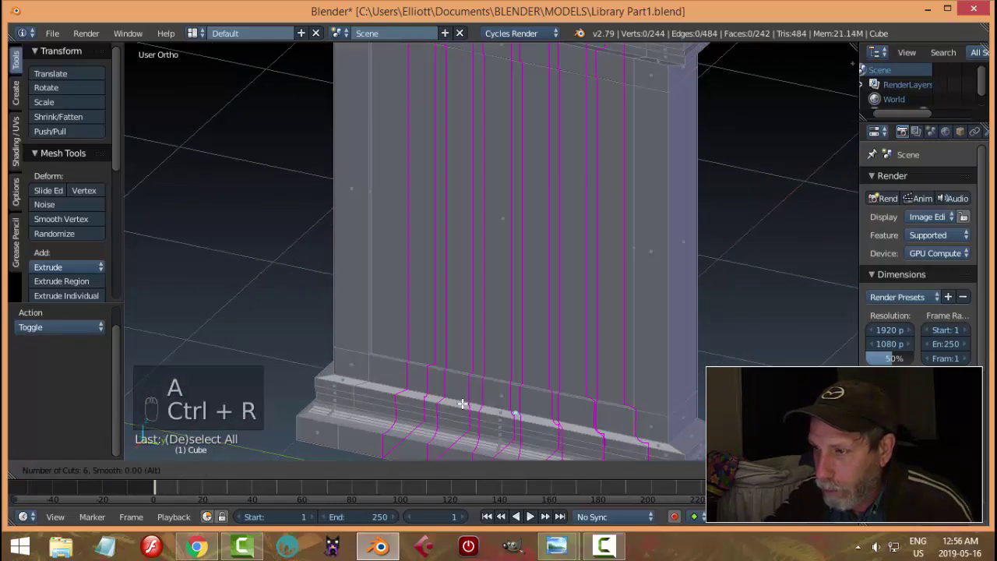
pyautogui.scroll(1, 462, 403)
pyautogui.click(462, 403)
pyautogui.rightClick(464, 402)
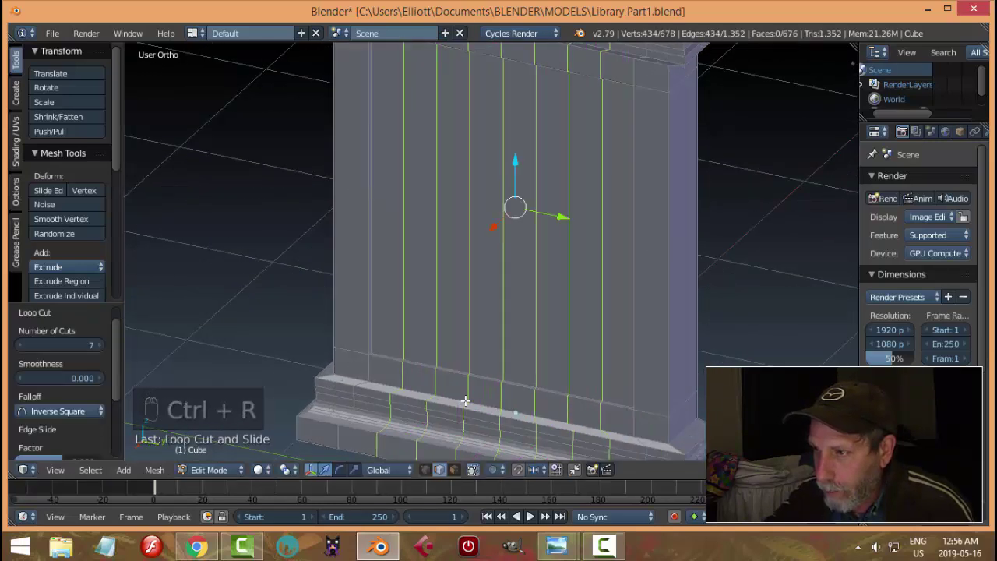
# - Select the eight vertical faces of the recessed panel and scale them to about 0.969 along Z and 0.953 along Y
pyautogui.press('a')
pyautogui.hotkey('ctrl', 'Tab')
pyautogui.click(447, 404)
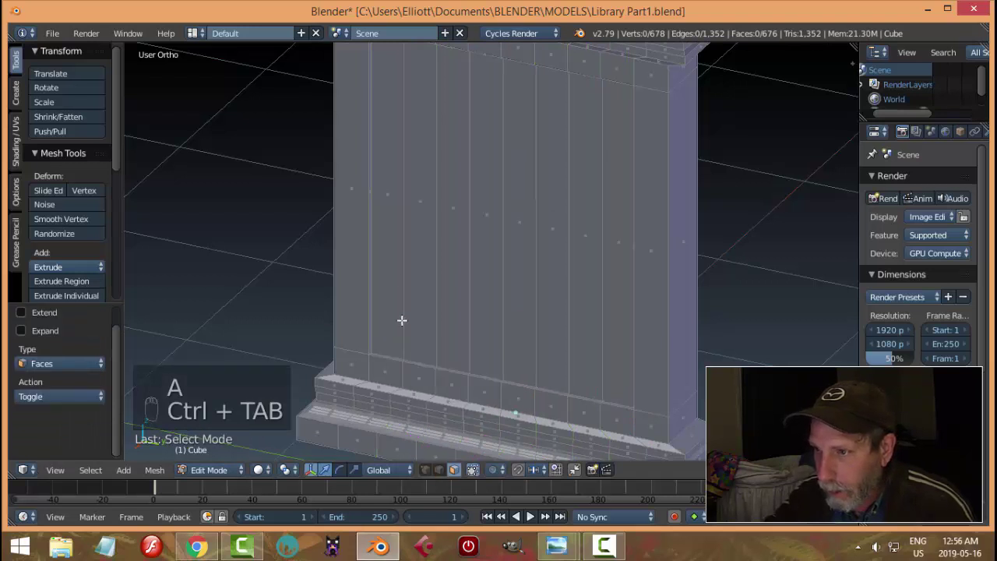
pyautogui.rightClick(400, 268)
pyautogui.keyDown('shift'); pyautogui.rightClick(421, 238); pyautogui.keyUp('shift')
pyautogui.keyDown('shift'); pyautogui.rightClick(445, 238); pyautogui.keyUp('shift')
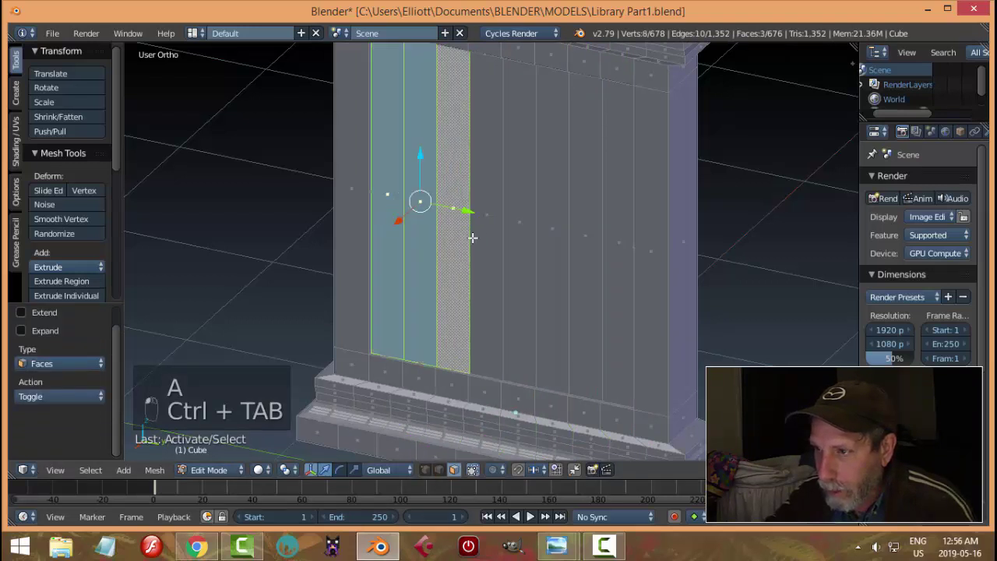
pyautogui.keyDown('shift'); pyautogui.rightClick(478, 238); pyautogui.keyUp('shift')
pyautogui.keyDown('shift'); pyautogui.rightClick(517, 230); pyautogui.keyUp('shift')
pyautogui.keyDown('shift'); pyautogui.rightClick(549, 226); pyautogui.keyUp('shift')
pyautogui.keyDown('shift'); pyautogui.rightClick(584, 223); pyautogui.keyUp('shift')
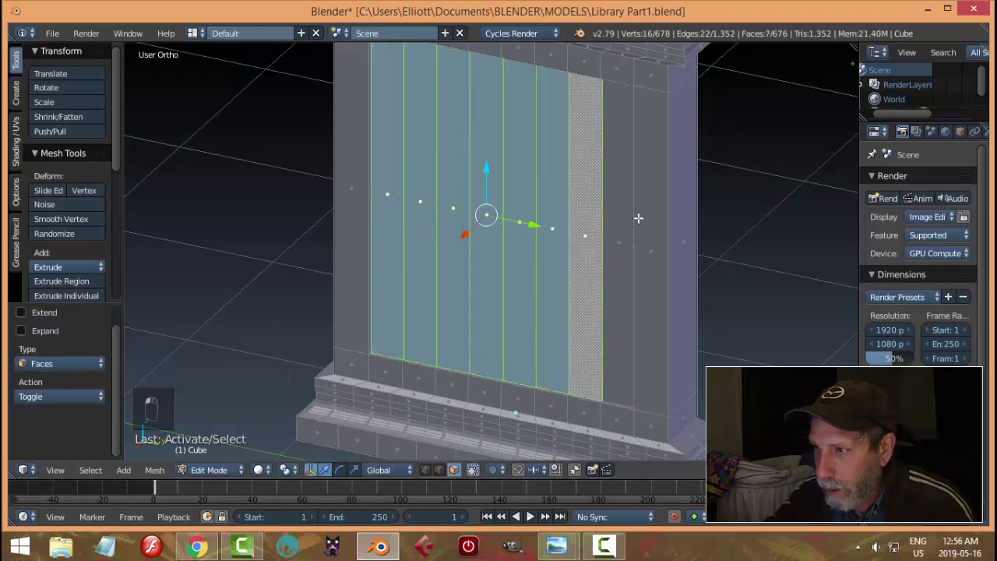
pyautogui.keyDown('shift'); pyautogui.rightClick(606, 217); pyautogui.keyUp('shift')
pyautogui.moveTo(646, 214)
pyautogui.mouseDown(button='middle')
pyautogui.moveTo(683, 198)
pyautogui.moveTo(663, 208)
pyautogui.mouseUp(button='middle')
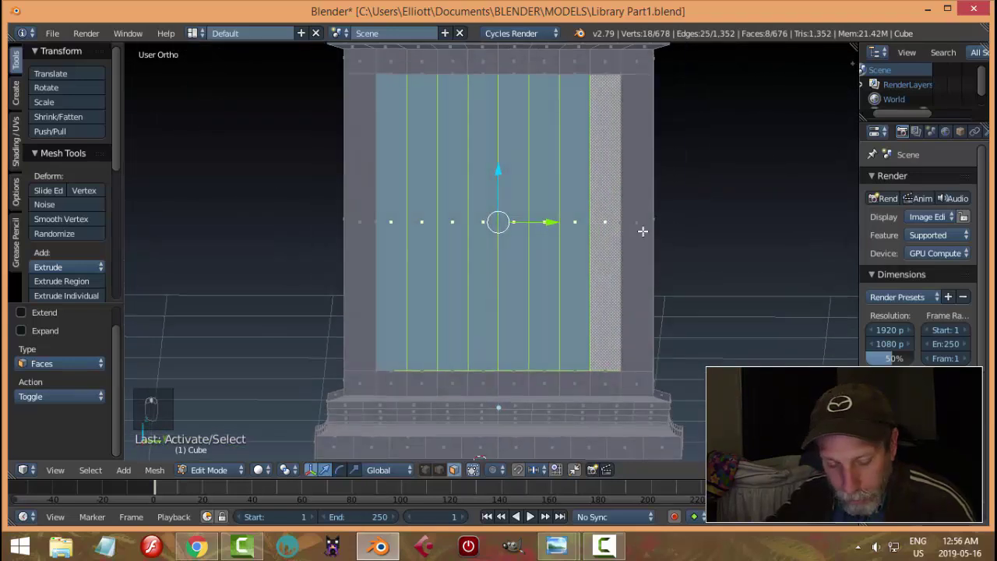
pyautogui.press('s')
pyautogui.click(638, 227)
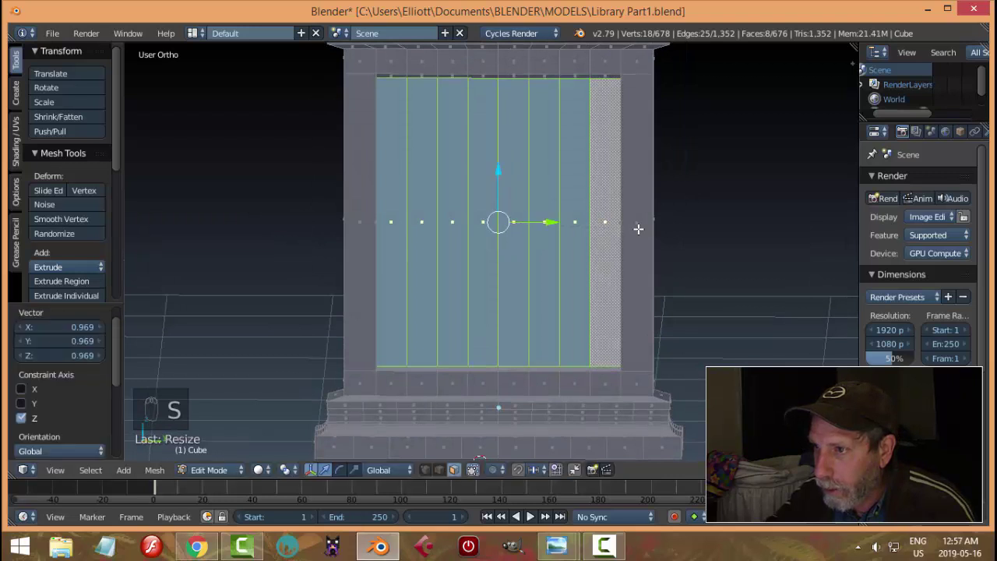
pyautogui.press('s')
pyautogui.press('y')
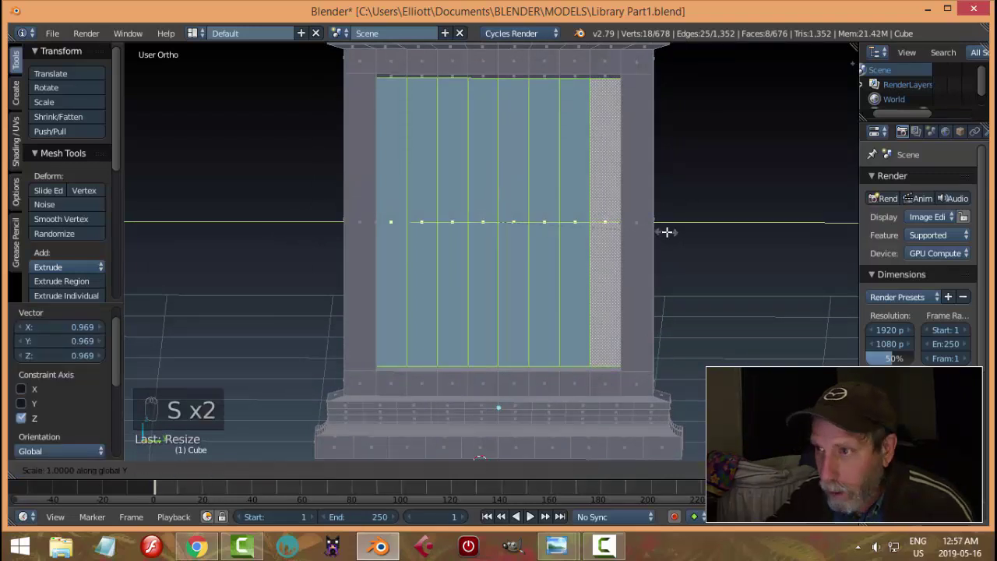
pyautogui.click(659, 232)
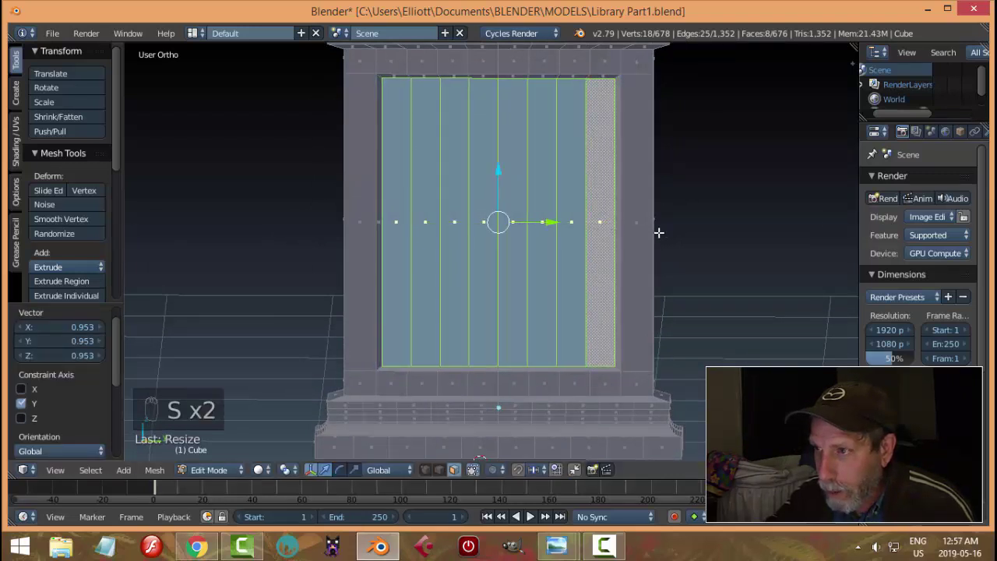
# - Inset the eight panel faces individually by about 0.022 and extrude the inset faces about 0.008 inward along X
pyautogui.moveTo(551, 169); pyautogui.dragTo(579, 179, button='middle')
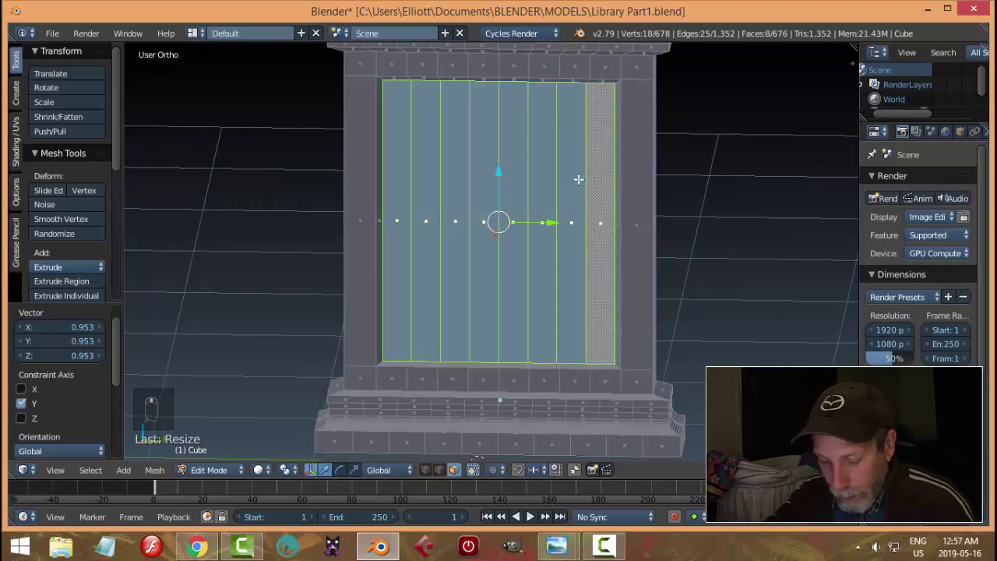
pyautogui.press('i')
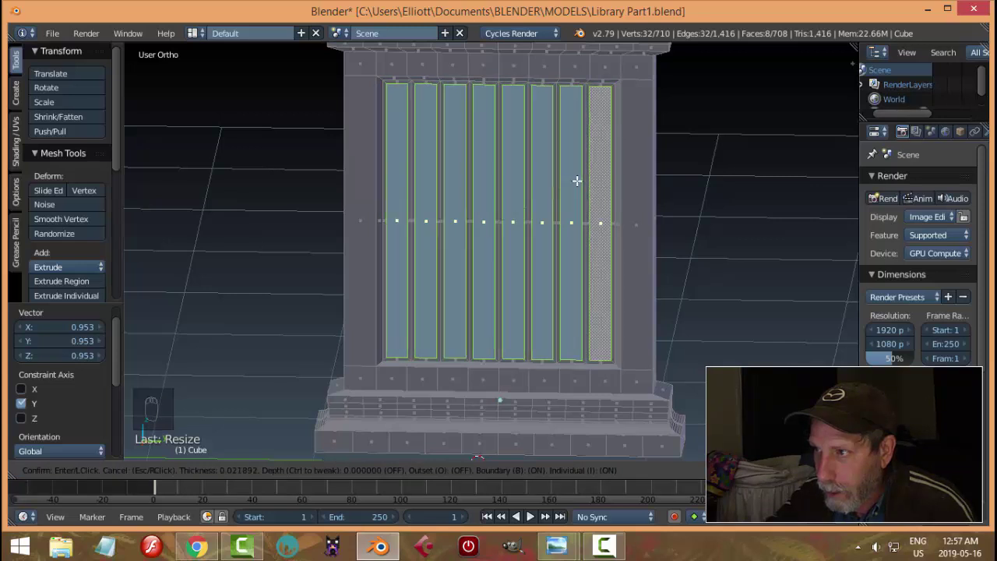
pyautogui.click(576, 179)
pyautogui.moveTo(576, 180); pyautogui.dragTo(488, 236, button='middle')
pyautogui.press('e')
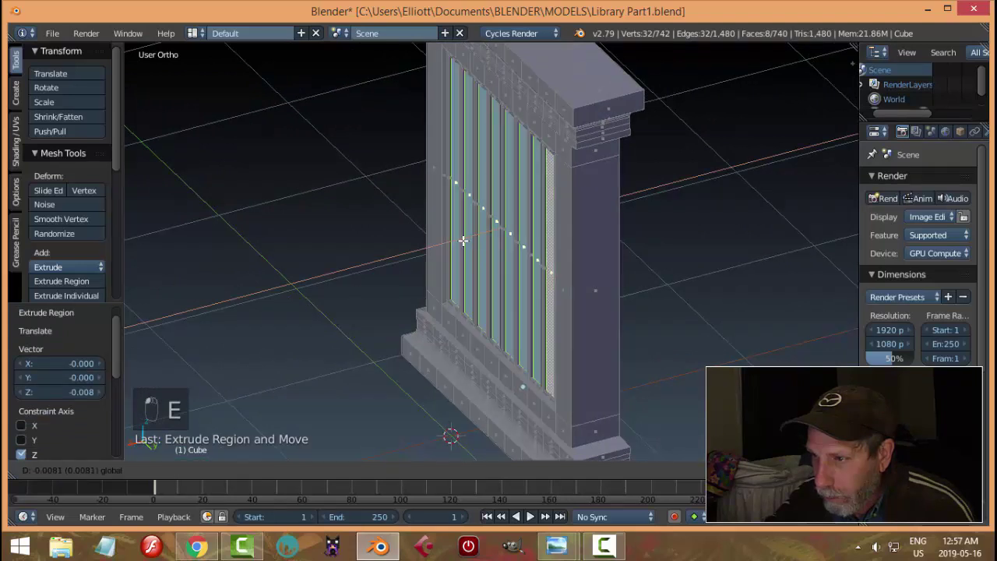
pyautogui.click(462, 241)
# - Scale the eight extruded strip faces to about 0.965 along Z
pyautogui.moveTo(467, 234); pyautogui.dragTo(560, 200, button='middle')
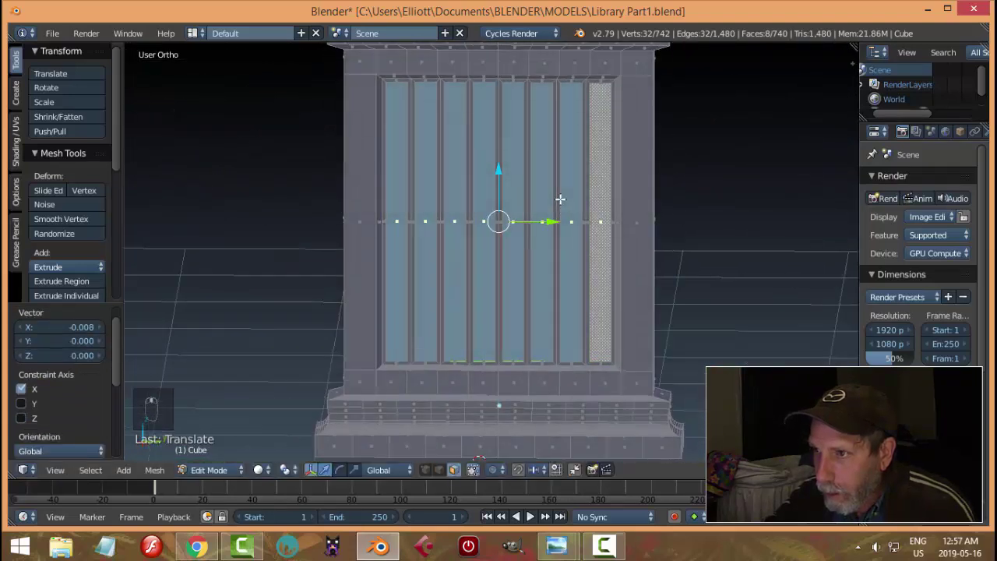
pyautogui.press('s')
pyautogui.press('z')
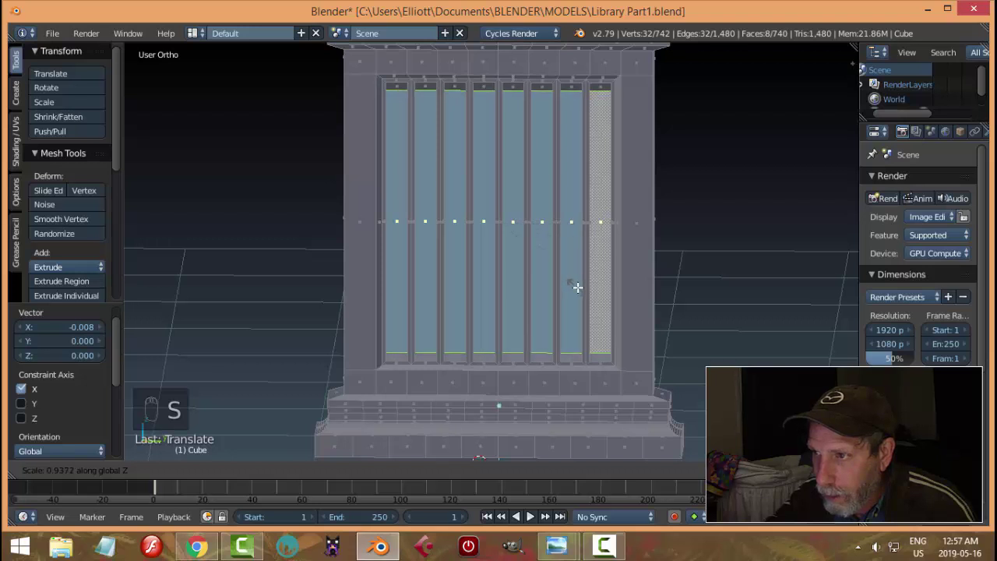
pyautogui.click(593, 333)
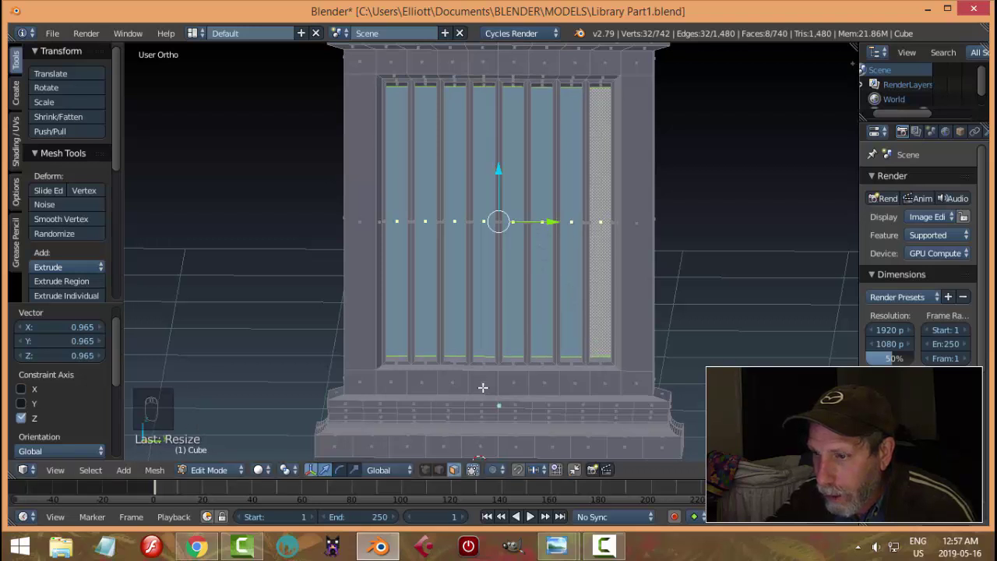
# - Set the pivot point to Individual Origins and narrow each of the eight strip faces to about 0.741 along Y
pyautogui.click(290, 469)
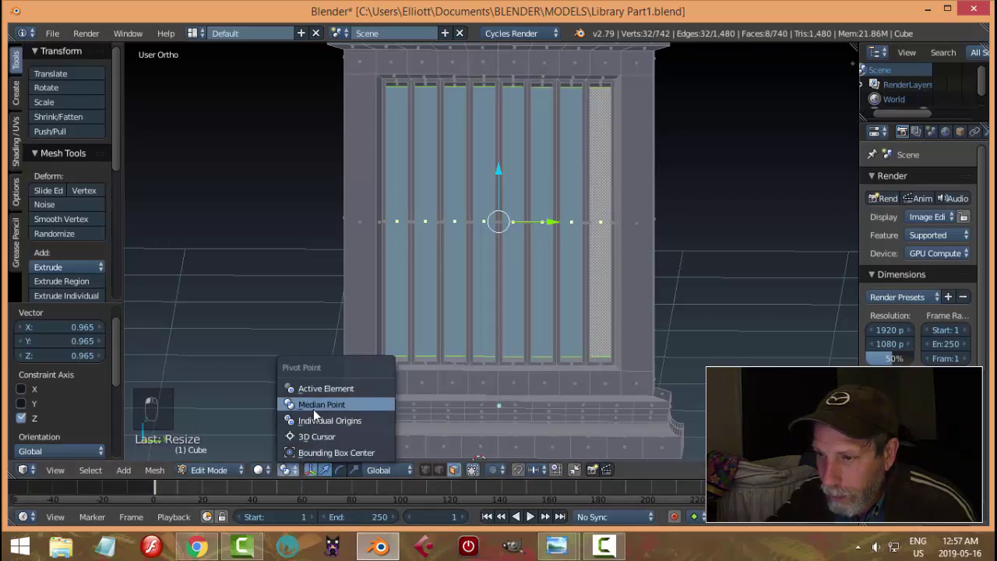
pyautogui.click(308, 404)
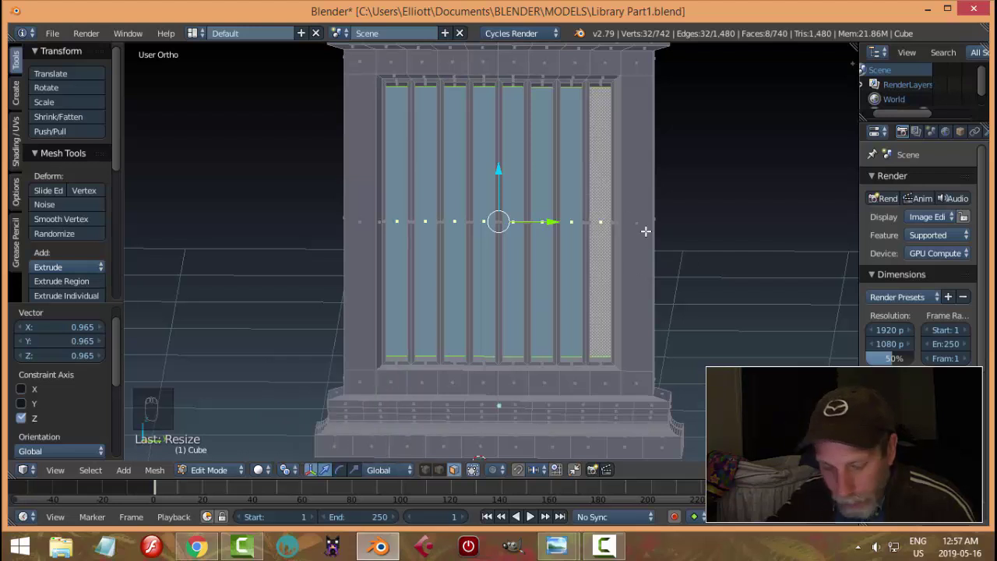
pyautogui.press('s')
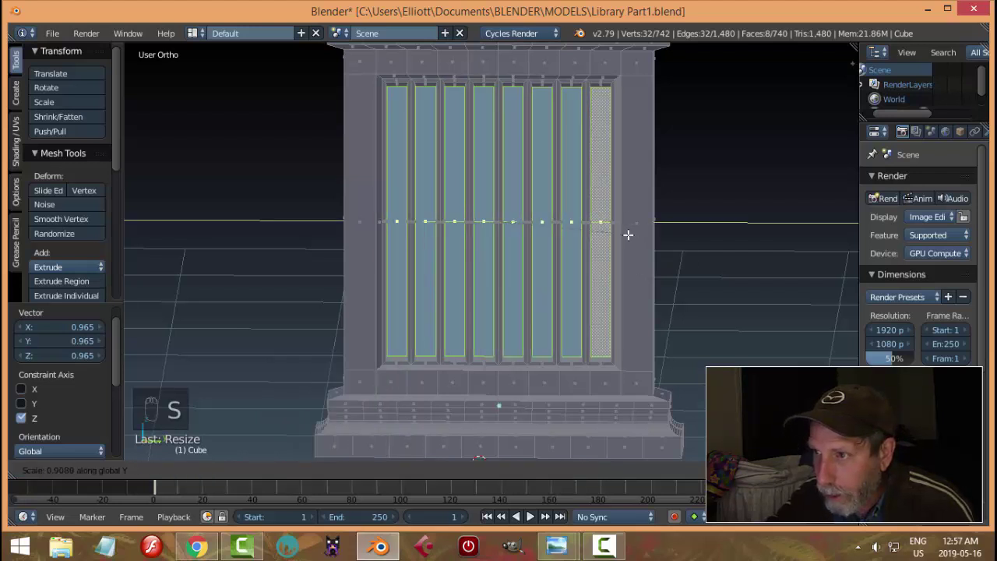
pyautogui.click(601, 229)
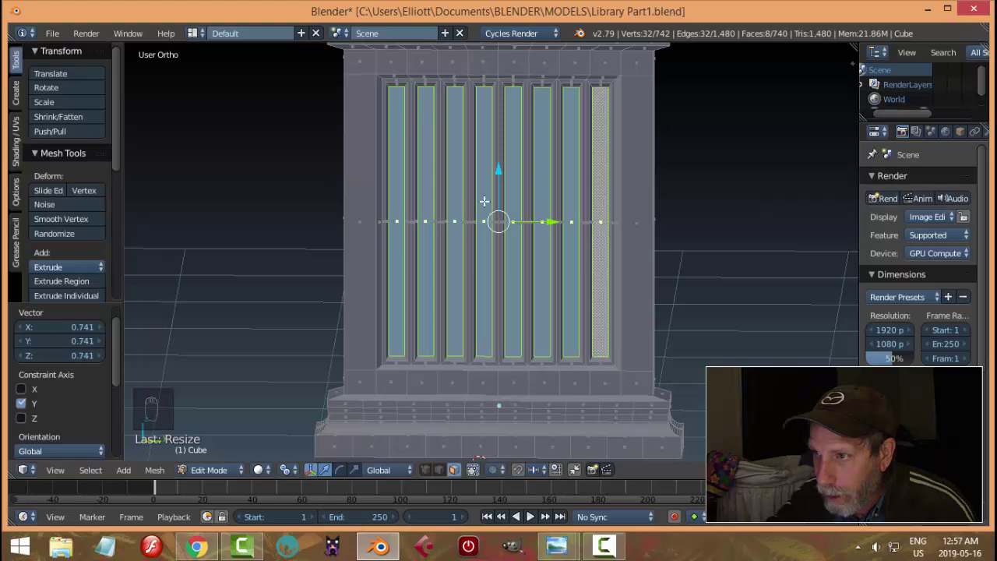
# - Narrow each of the eight selected strip faces to about 0.93 along Y, clear the selection and return to Object Mode
pyautogui.press('s')
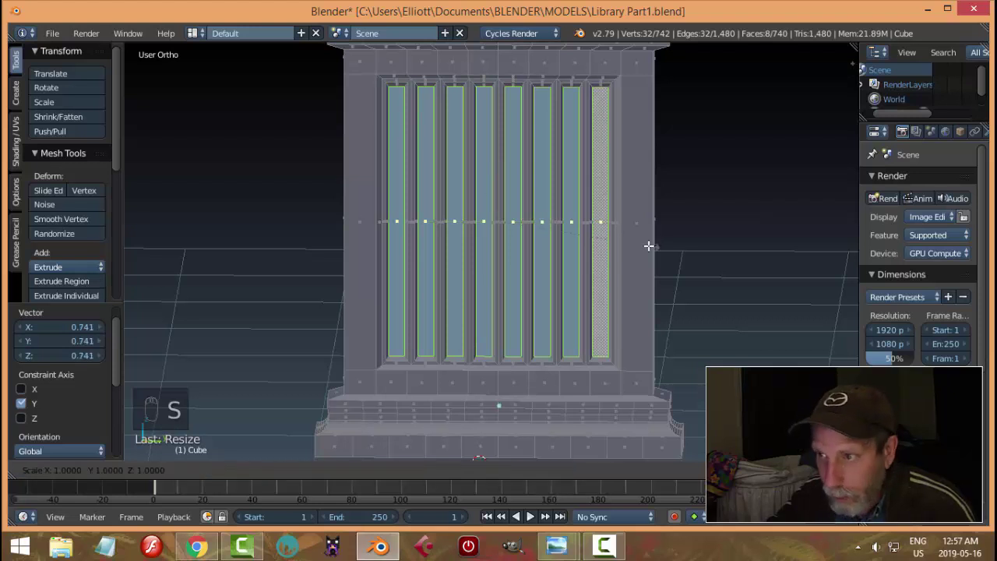
pyautogui.rightClick(626, 245)
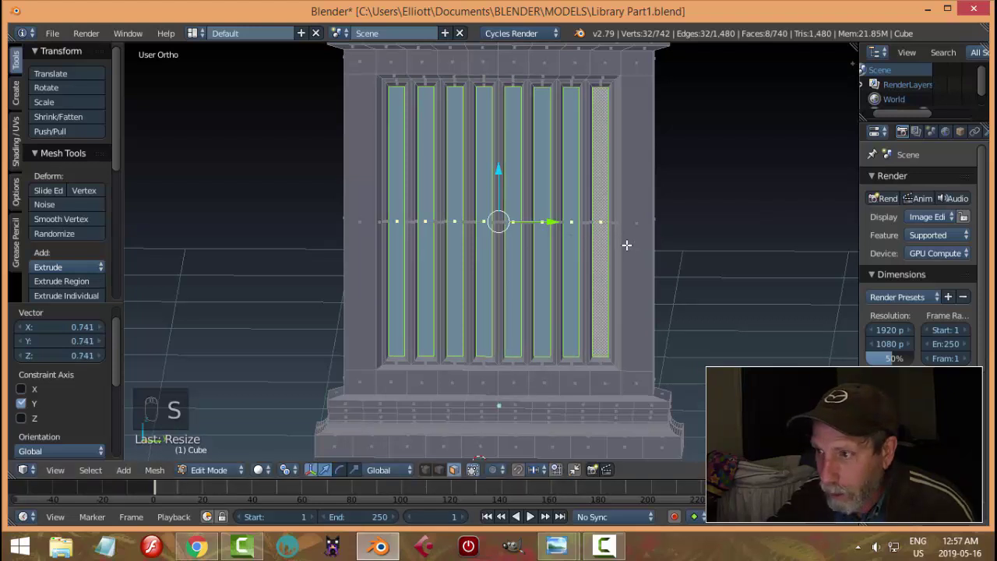
pyautogui.press('s')
pyautogui.press('y')
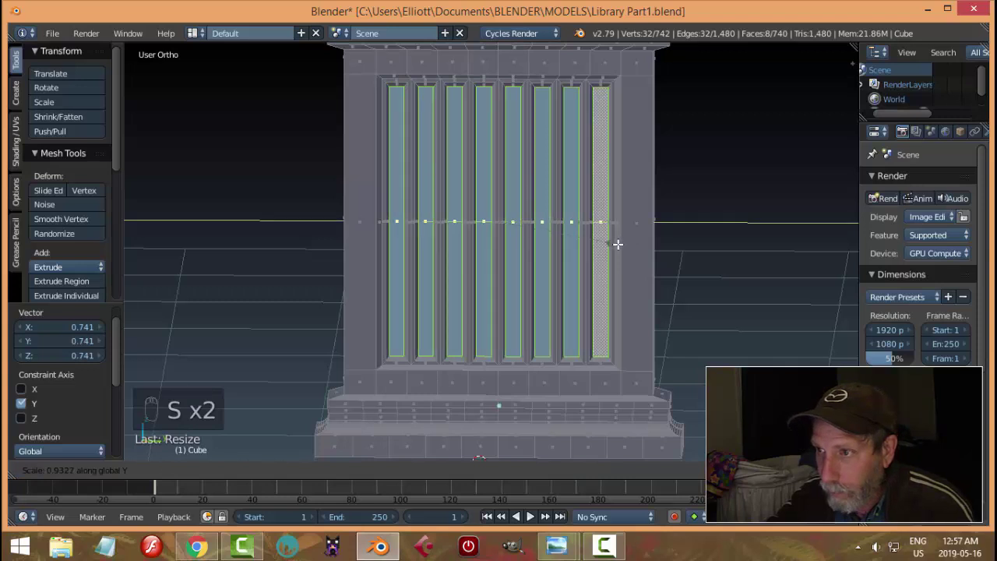
pyautogui.click(613, 245)
pyautogui.press('a')
pyautogui.press('Tab')
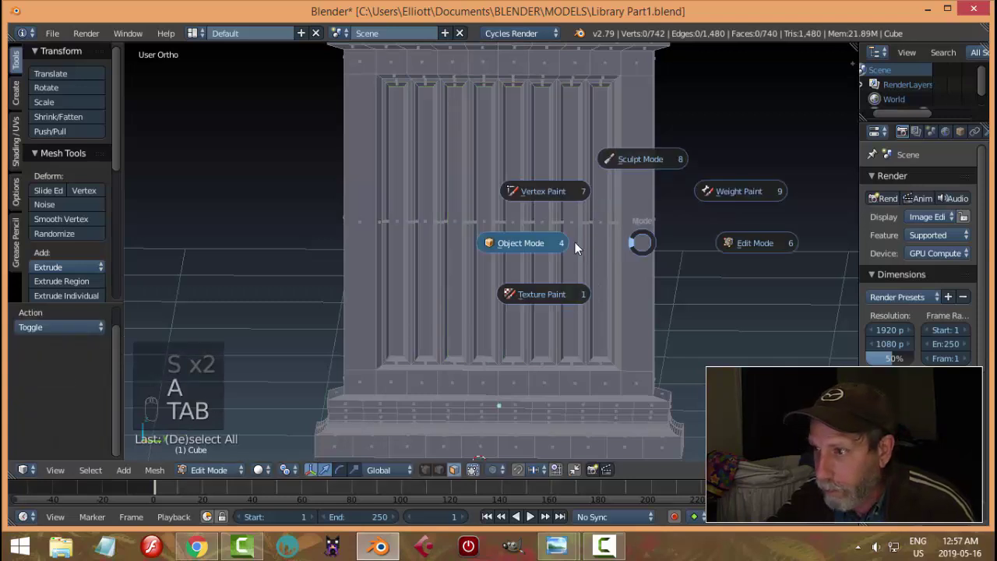
pyautogui.click(575, 242)
# - Examine the wall section from the front, above, side and back to check the strip panel and moldings
pyautogui.scroll(-3, 653, 227)
pyautogui.moveTo(653, 228); pyautogui.dragTo(603, 238, button='middle')
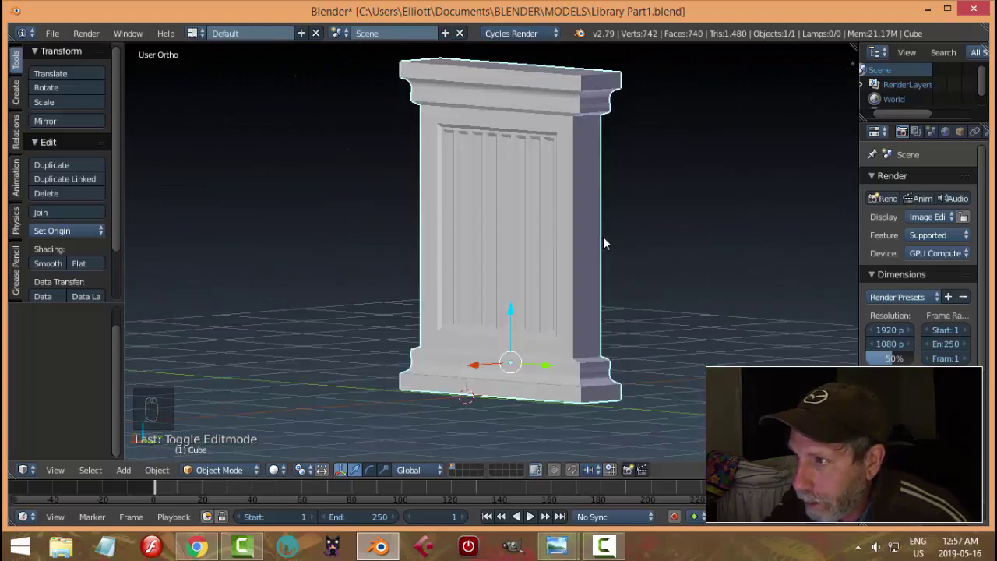
pyautogui.scroll(3, 630, 143)
pyautogui.moveTo(631, 144); pyautogui.dragTo(509, 287, button='middle')
pyautogui.scroll(-2, 542, 264)
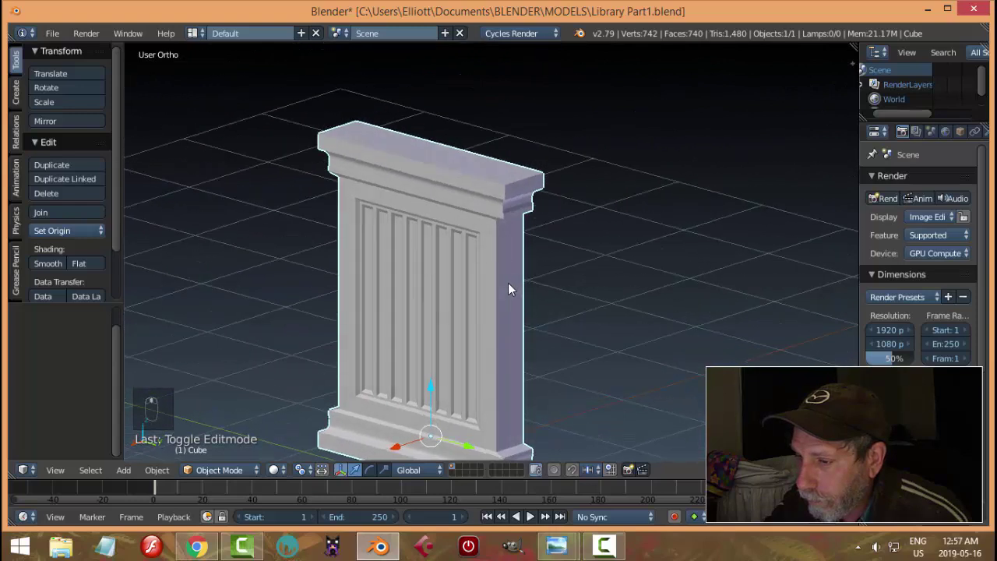
pyautogui.scroll(2, 511, 242)
pyautogui.moveTo(510, 248); pyautogui.dragTo(461, 225, button='middle')
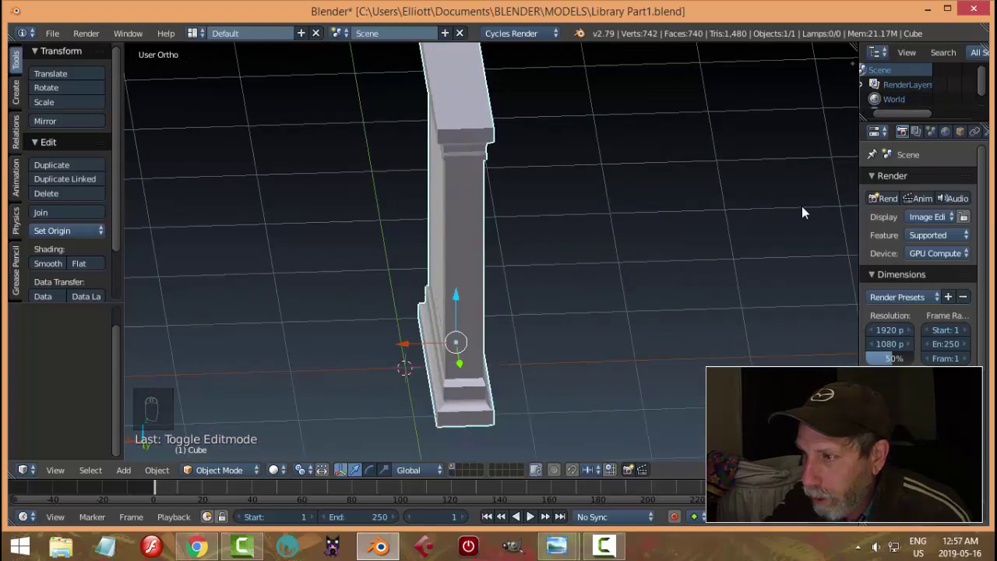
pyautogui.moveTo(601, 206); pyautogui.dragTo(533, 210, button='middle')
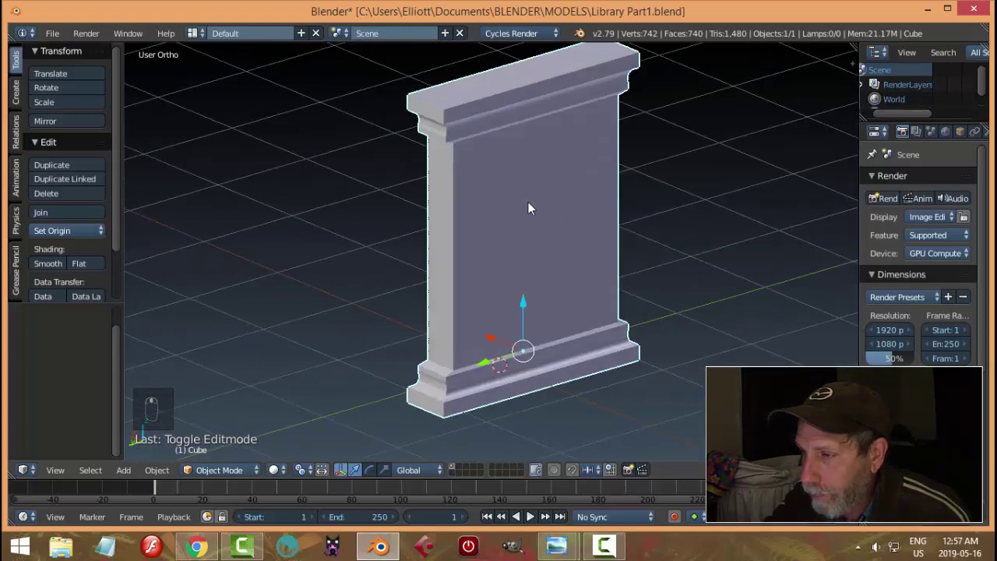
# - Duplicate the vertical edge loop nearest the end on the wall's plain back side and move the copy -0.719 along X
pyautogui.press('Tab')
pyautogui.click(565, 202)
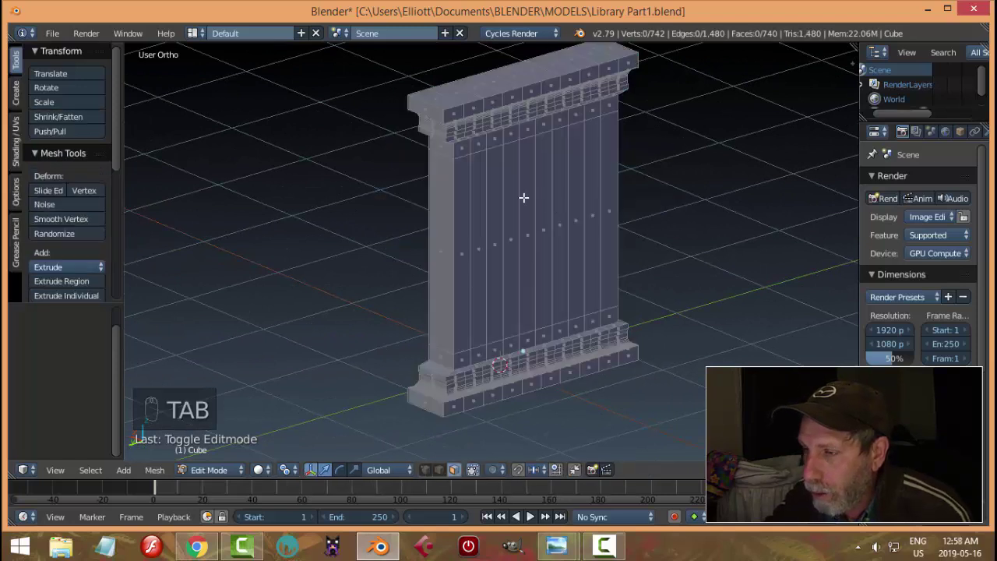
pyautogui.hotkey('ctrl', 'Tab')
pyautogui.click(480, 184)
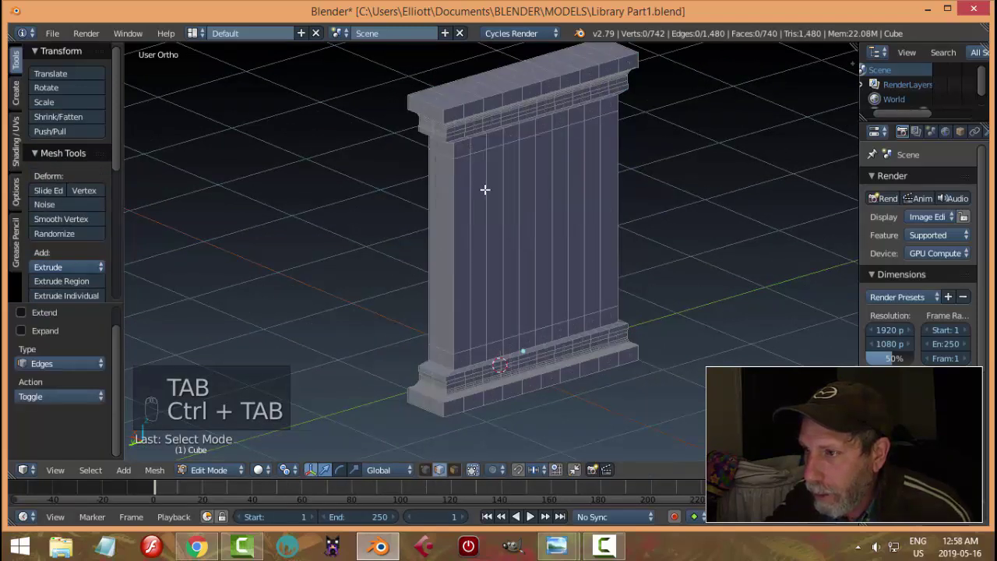
pyautogui.keyDown('alt'); pyautogui.rightClick(465, 173); pyautogui.keyUp('alt')
pyautogui.moveTo(514, 189); pyautogui.dragTo(463, 132, button='middle')
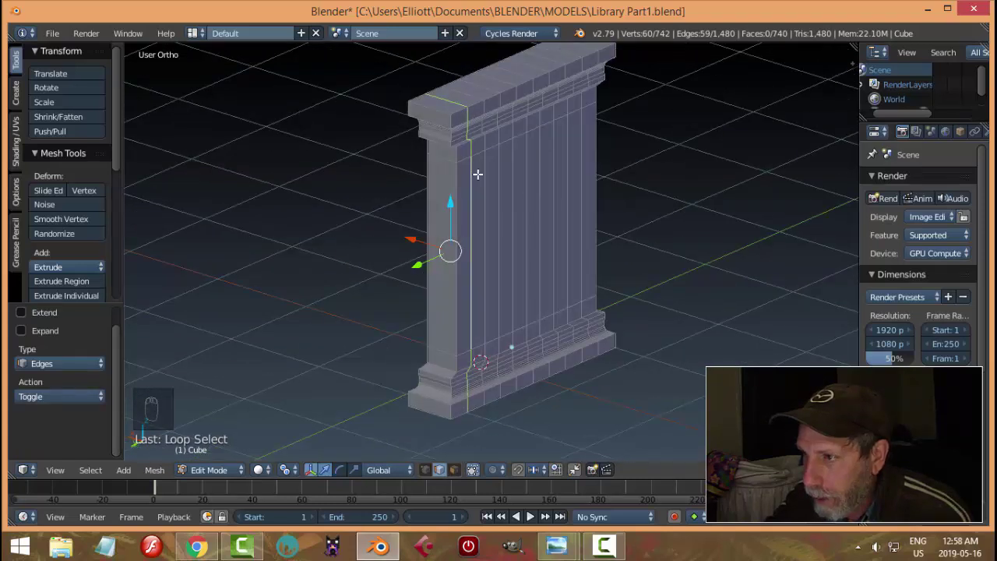
pyautogui.moveTo(469, 354); pyautogui.dragTo(527, 315, button='middle')
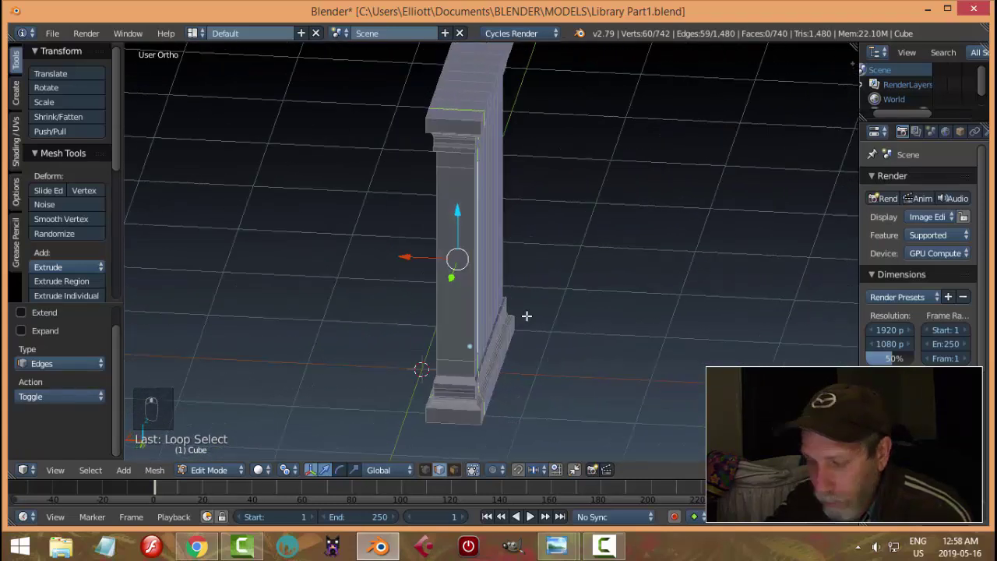
pyautogui.hotkey('shift', 'd')
pyautogui.press('x')
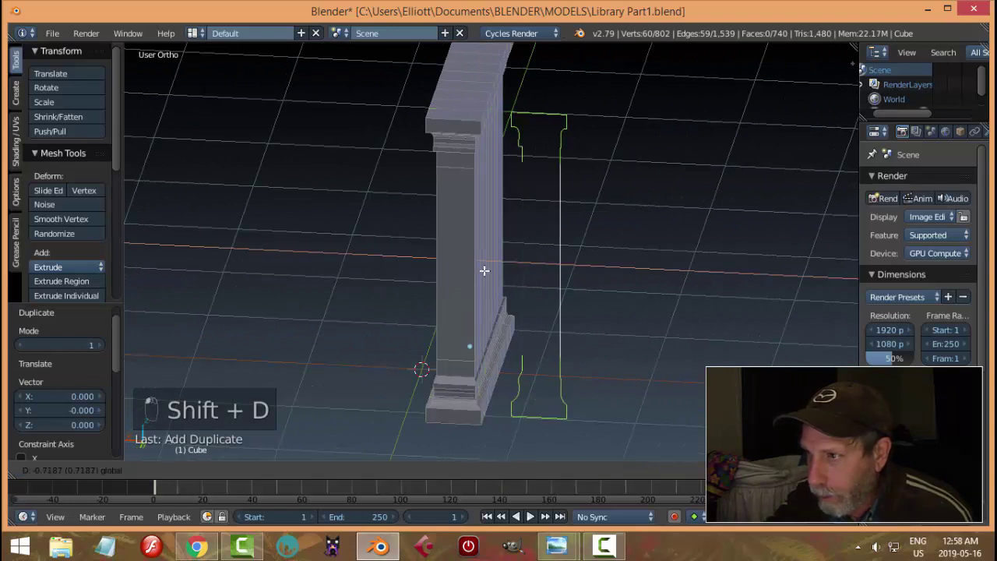
pyautogui.click(484, 261)
# - Show the mesh in front view with wireframe shading and return to Object Mode
pyautogui.press('Tab')
pyautogui.click(688, 276)
pyautogui.press('KP_1')
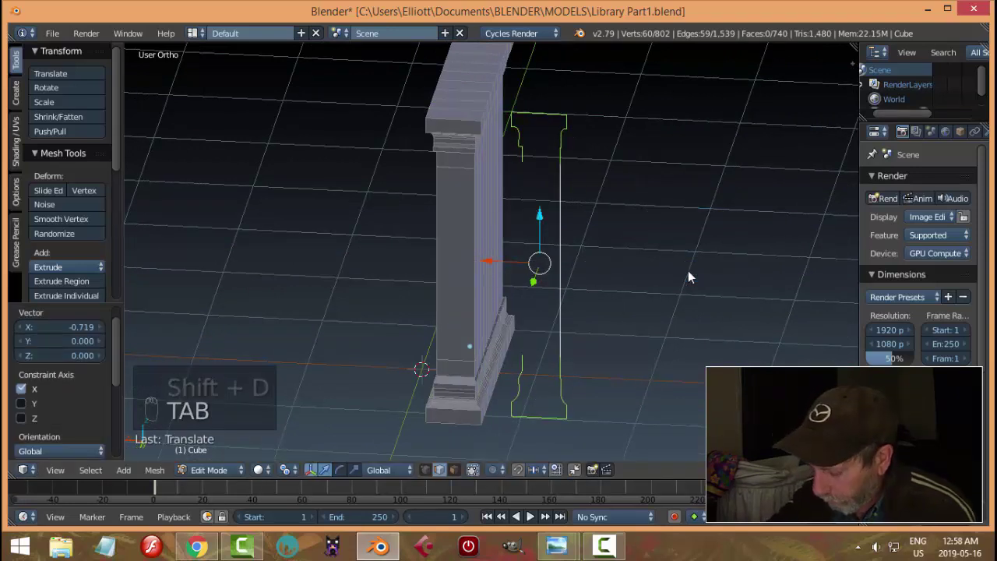
pyautogui.press('z')
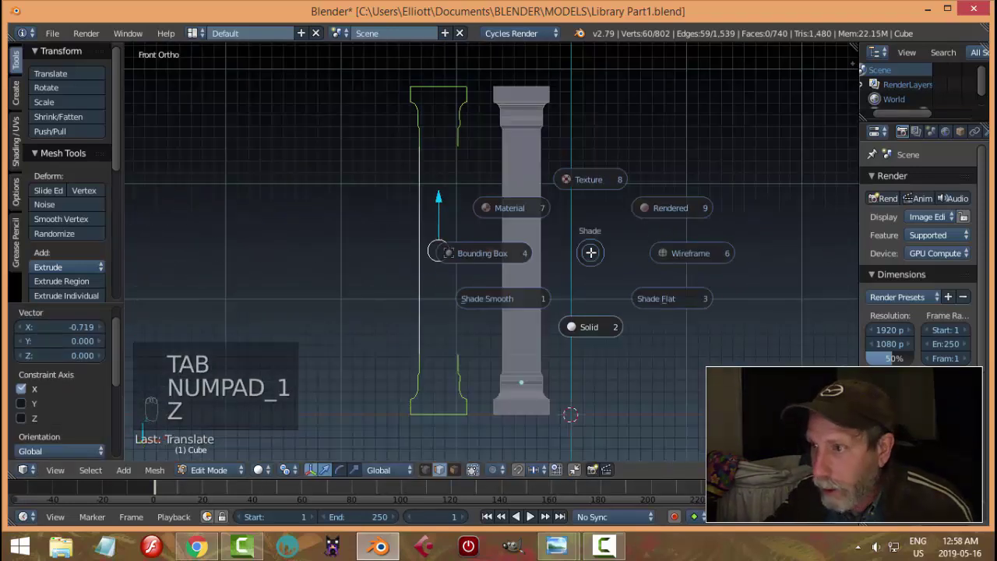
pyautogui.click(674, 254)
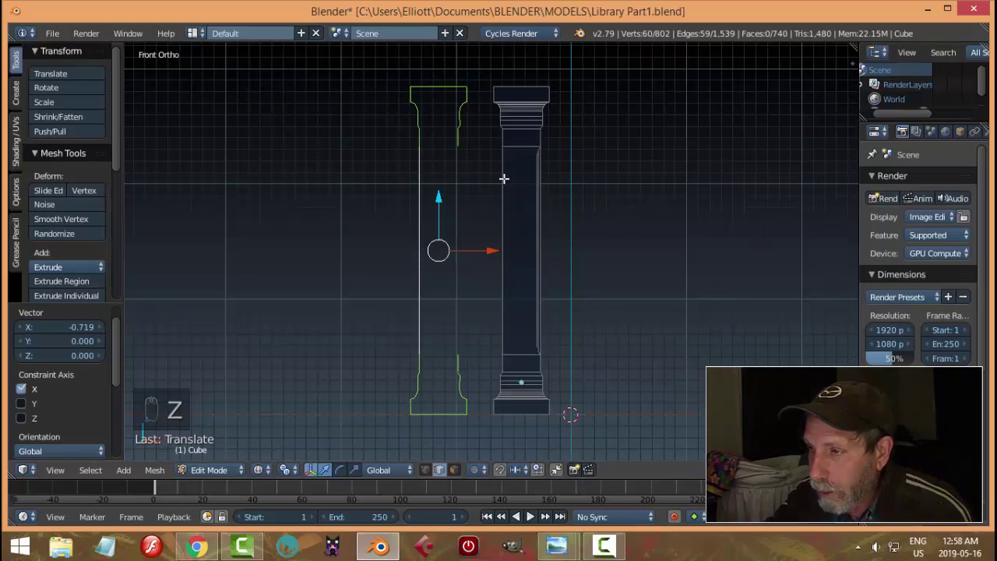
pyautogui.press('Tab')
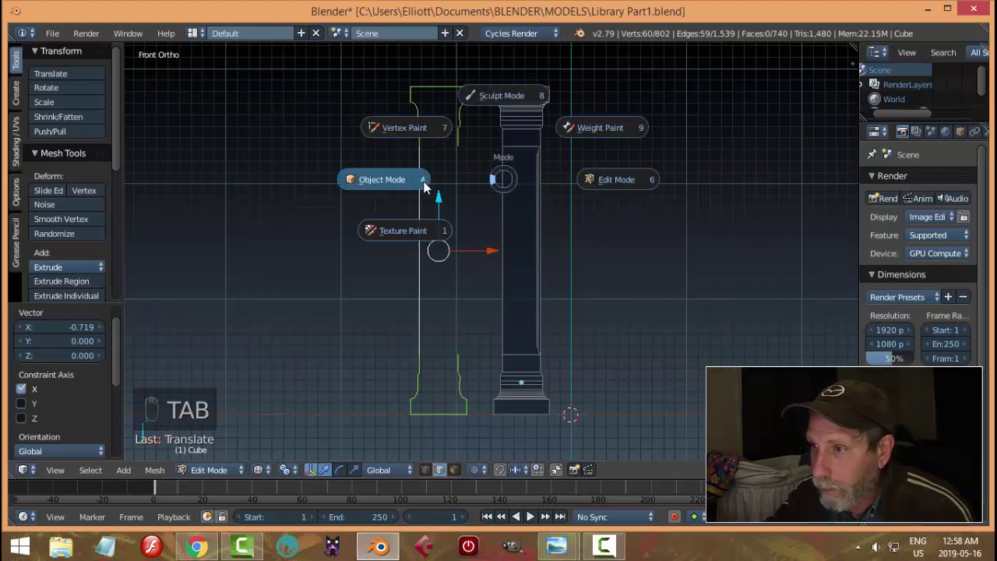
pyautogui.click(441, 145)
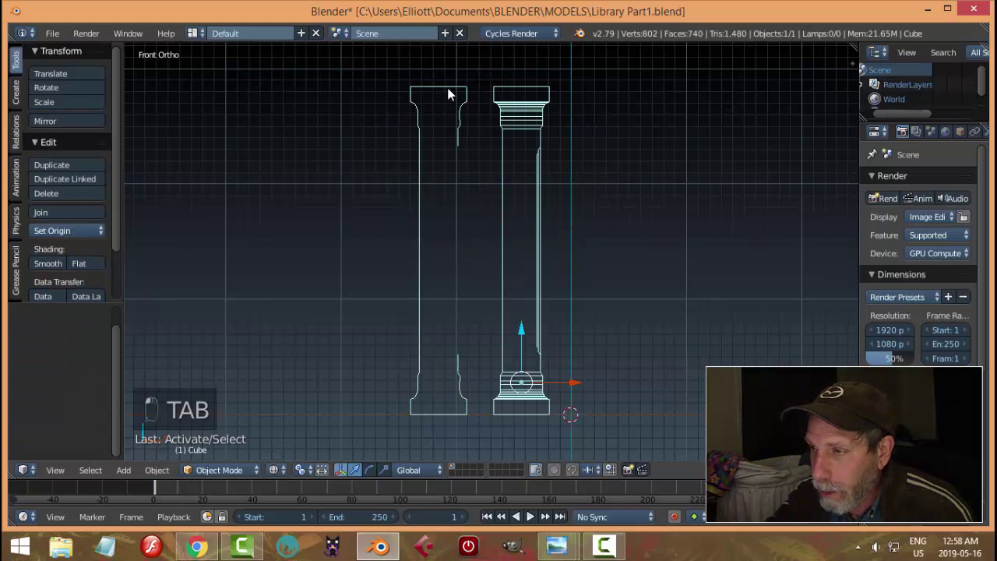
# - Select the whole duplicated profile loop in Edit Mode, separate it into its own object and return to Object Mode
pyautogui.press('Tab')
pyautogui.click(521, 92)
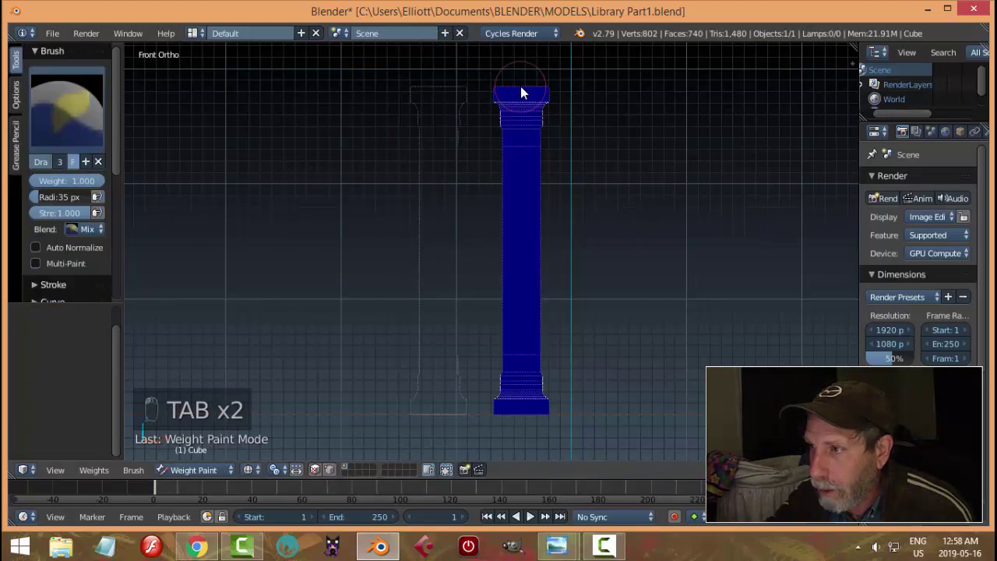
pyautogui.click(215, 463)
pyautogui.click(222, 436)
pyautogui.rightClick(457, 137)
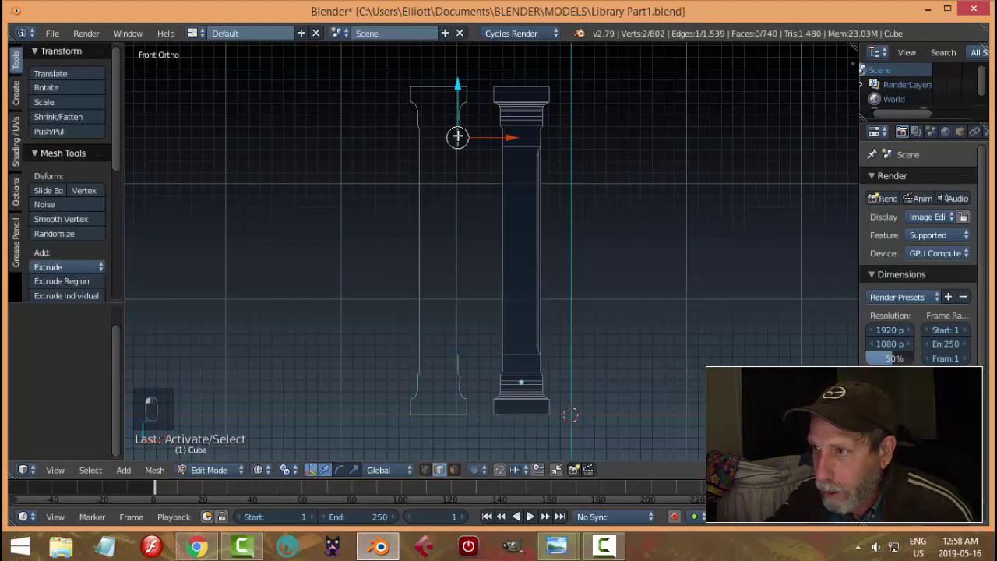
pyautogui.hotkey('ctrl', 'l')
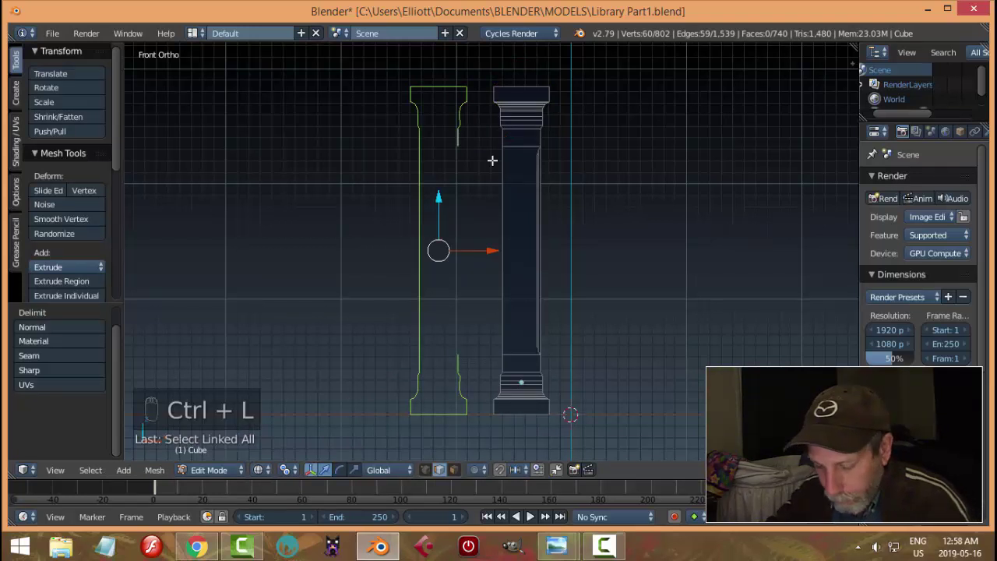
pyautogui.press('p')
pyautogui.click(492, 160)
pyautogui.press('Tab')
pyautogui.click(362, 162)
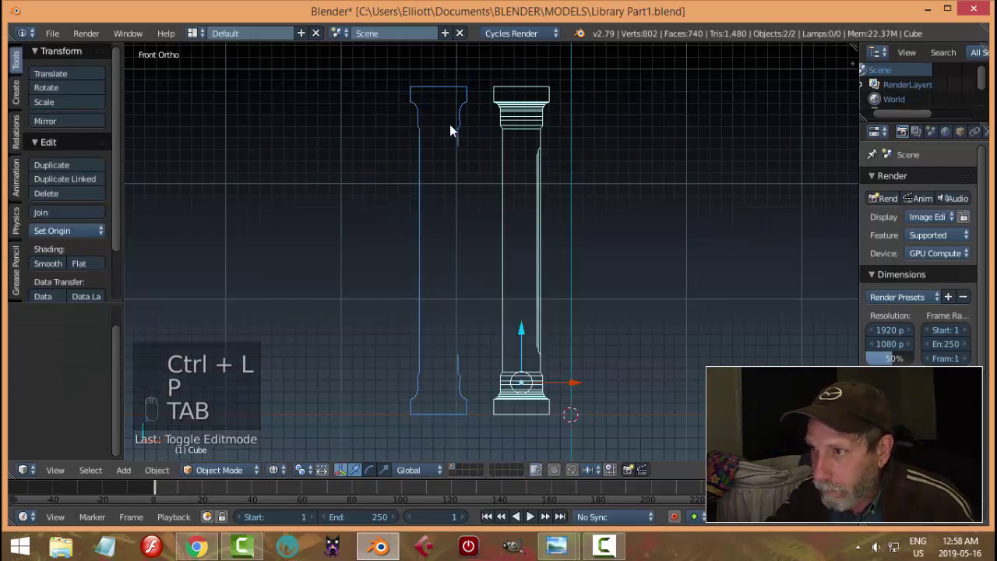
# - Edit the separated profile in vertex mode and delete all vertices of the half nearest the wall
pyautogui.rightClick(459, 125)
pyautogui.press('Tab')
pyautogui.click(515, 127)
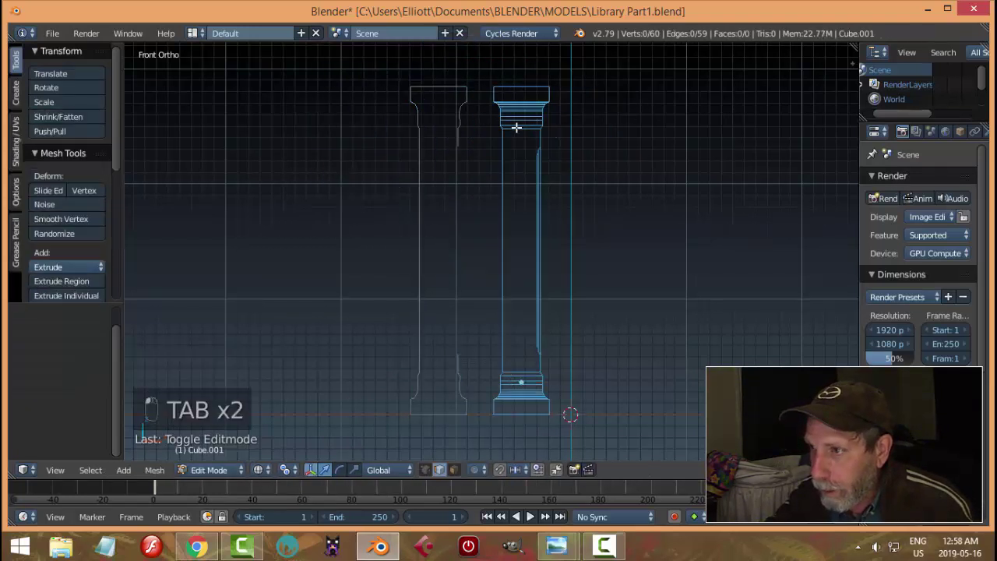
pyautogui.hotkey('ctrl', 'Tab')
pyautogui.click(477, 113)
pyautogui.press('b')
pyautogui.moveTo(450, 66); pyautogui.dragTo(489, 459)
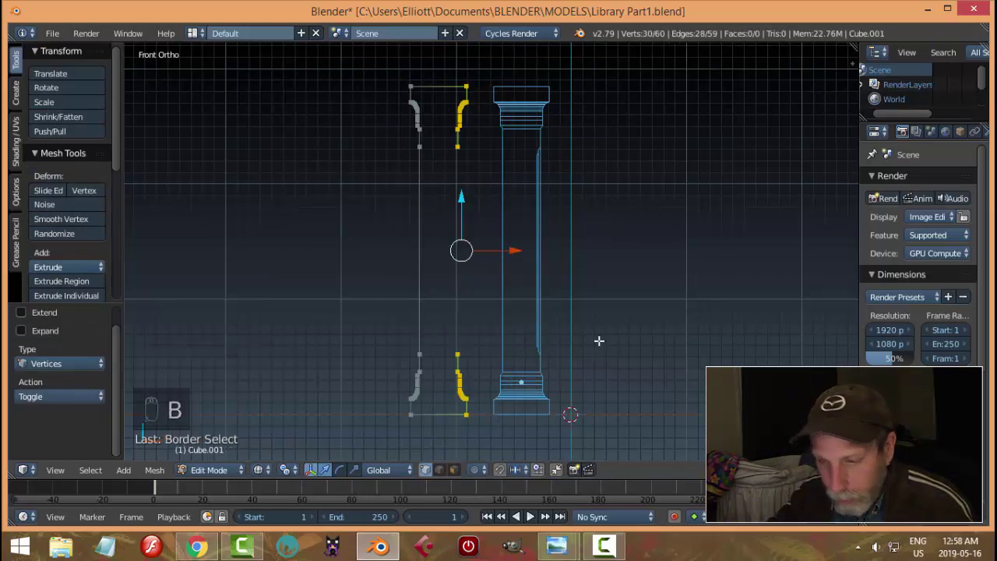
pyautogui.press('x')
pyautogui.click(572, 241)
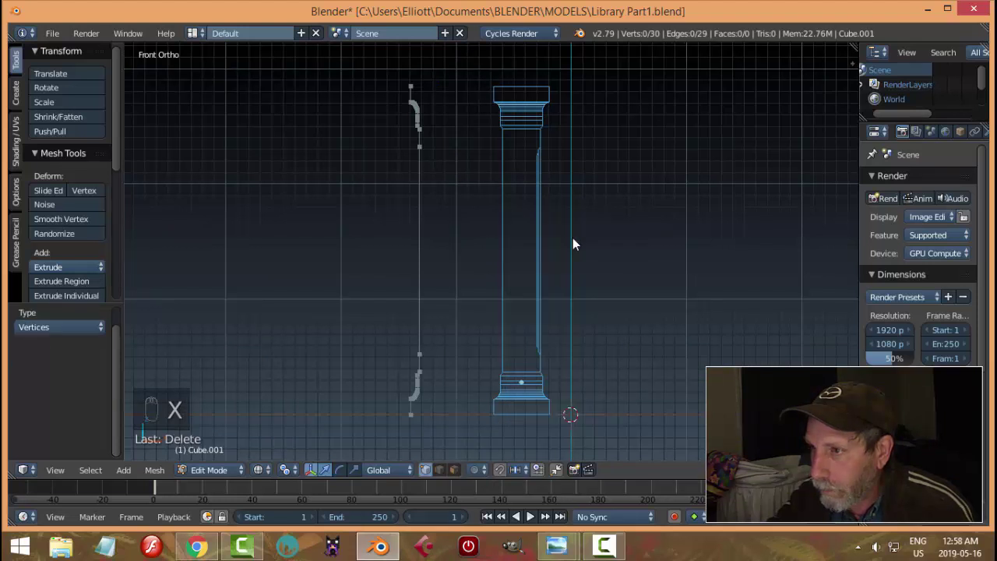
# - Delete the remaining upper and lower profile vertices, keeping only the topmost and bottommost vertex
pyautogui.press('b')
pyautogui.moveTo(402, 99); pyautogui.dragTo(456, 182)
pyautogui.press('x')
pyautogui.click(455, 184)
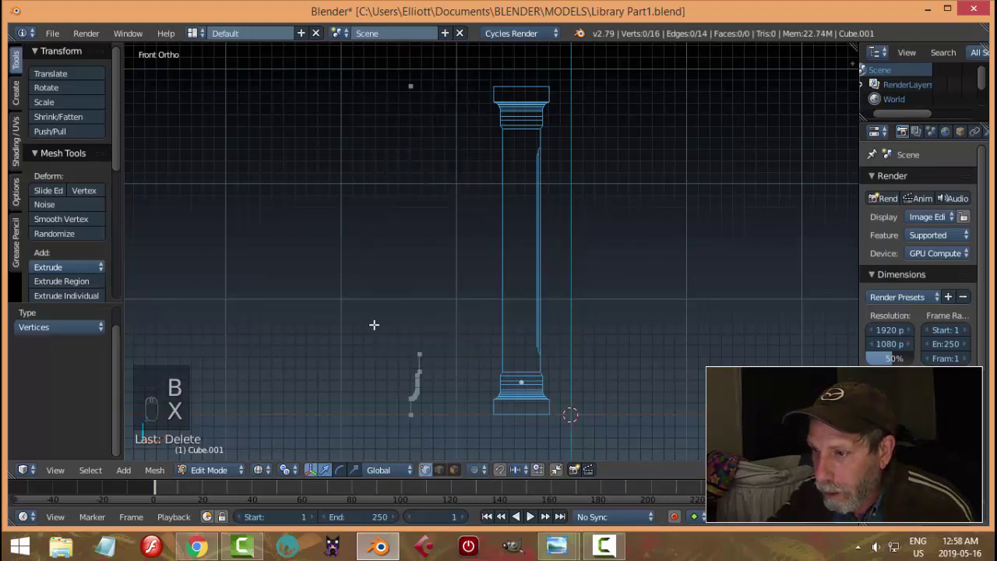
pyautogui.press('b')
pyautogui.moveTo(374, 325); pyautogui.dragTo(450, 412)
pyautogui.press('x')
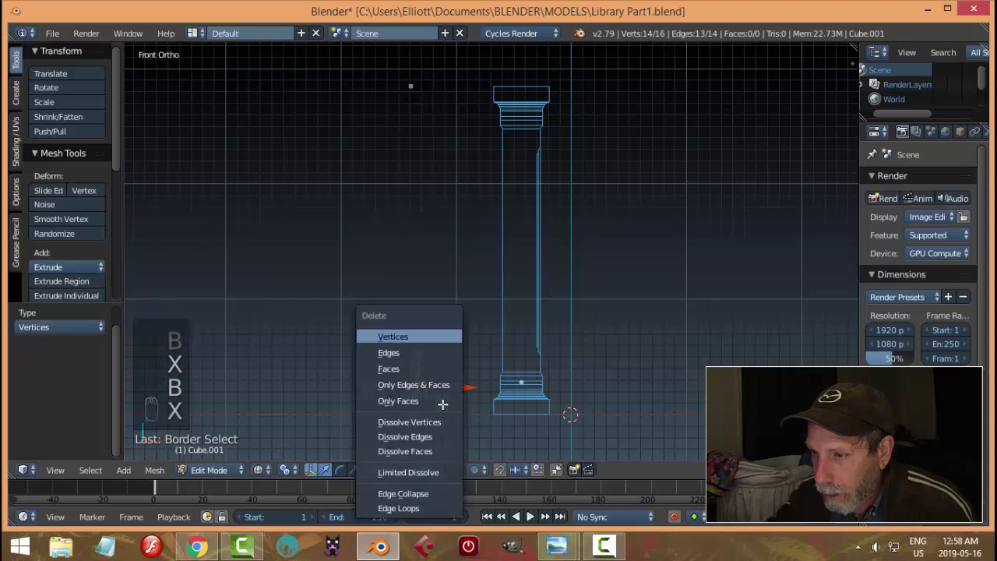
pyautogui.click(428, 337)
# - Connect the two remaining vertices with an edge and return to solid shading
pyautogui.press('a')
pyautogui.moveTo(434, 334); pyautogui.dragTo(525, 338, button='middle')
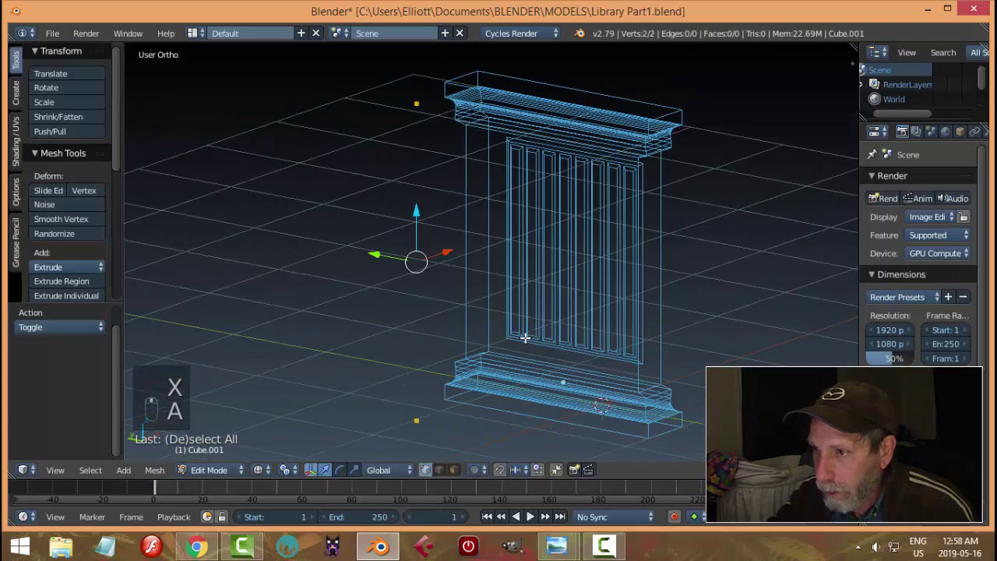
pyautogui.press('f')
pyautogui.press('a')
pyautogui.moveTo(464, 310); pyautogui.dragTo(647, 299, button='middle')
pyautogui.press('z')
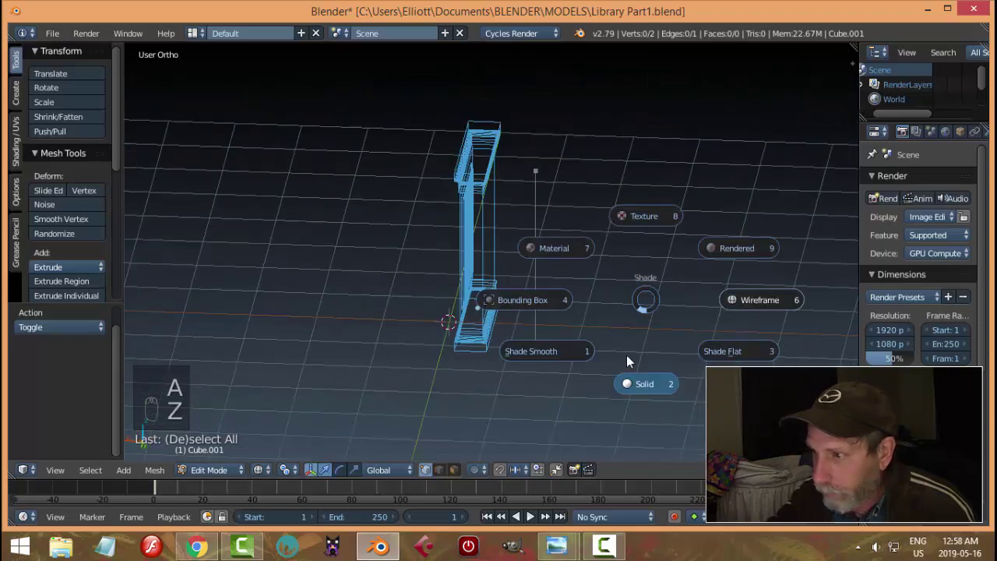
pyautogui.click(626, 355)
# - Move the vertical edge about 0.70 along X against the wall's back and extrude it -3.184 along X
pyautogui.rightClick(537, 156)
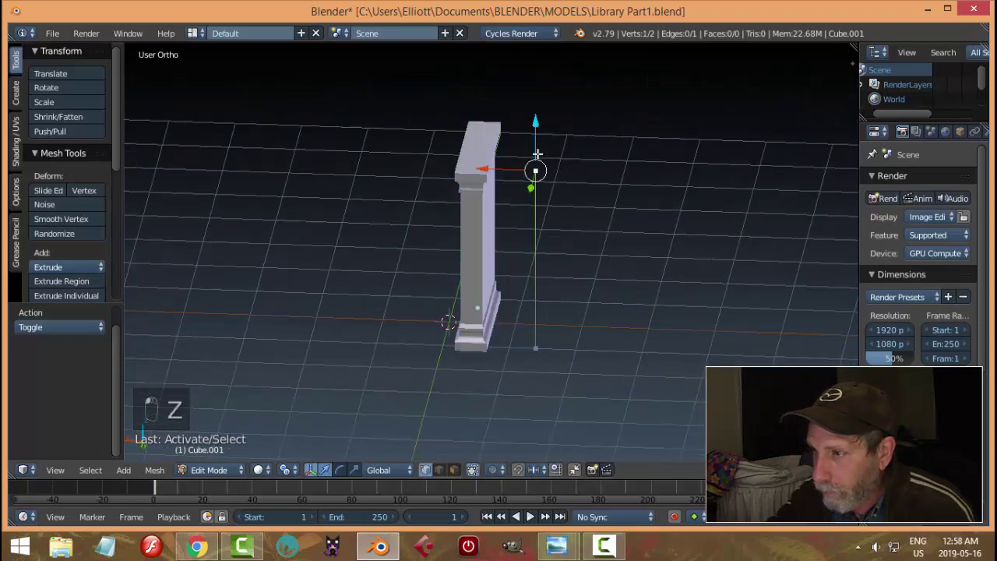
pyautogui.keyDown('shift'); pyautogui.rightClick(552, 353); pyautogui.keyUp('shift')
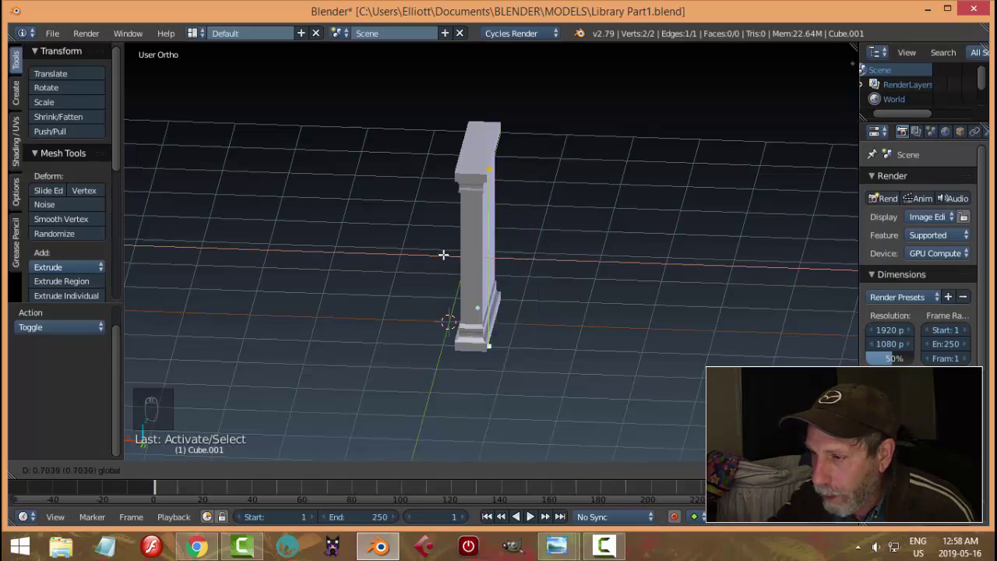
pyautogui.moveTo(441, 254); pyautogui.dragTo(643, 314)
pyautogui.press('e')
pyautogui.click(553, 259)
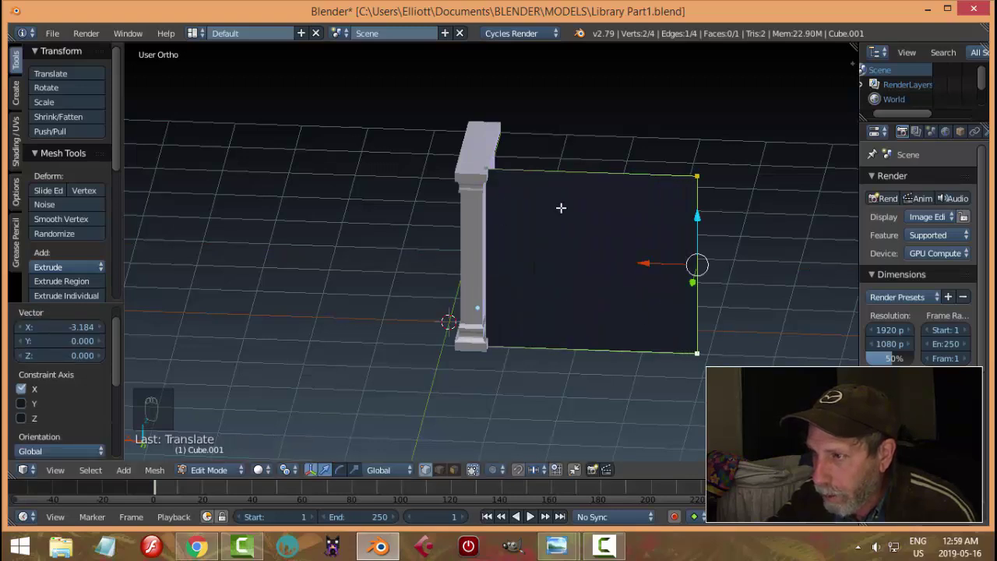
# - Extrude the entire new wall face -0.753 along Y to give it thickness
pyautogui.moveTo(651, 271); pyautogui.dragTo(560, 310, button='middle')
pyautogui.press('a')
pyautogui.press('a')
pyautogui.press('e')
pyautogui.click(559, 311)
pyautogui.press('e')
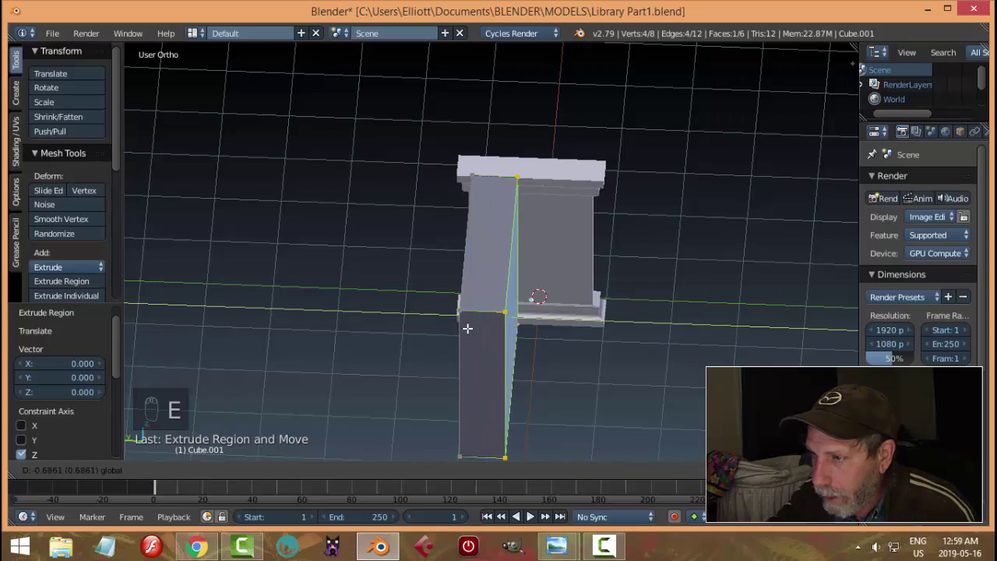
pyautogui.click(469, 329)
pyautogui.press('s')
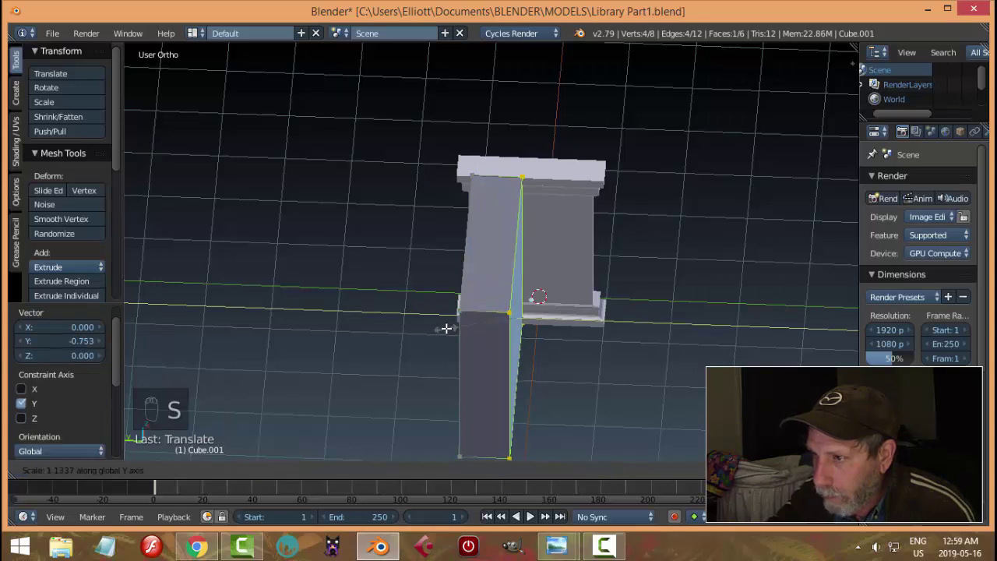
pyautogui.rightClick(456, 334)
# - Add a horizontal loop cut around the rear wall block, slid down near its base
pyautogui.moveTo(467, 338); pyautogui.dragTo(638, 332, button='middle')
pyautogui.press('a')
pyautogui.hotkey('ctrl', 'r')
pyautogui.click(638, 326)
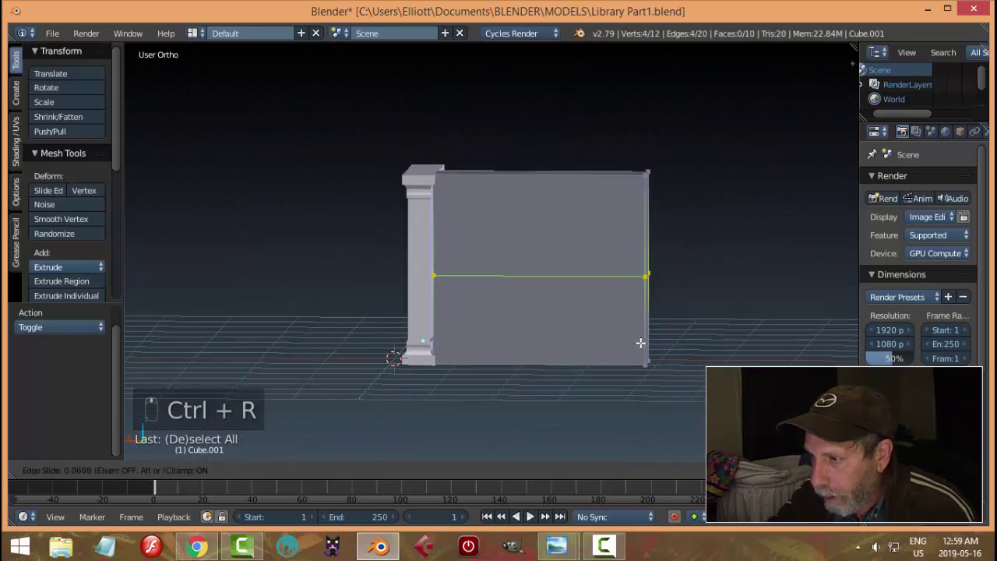
pyautogui.click(638, 389)
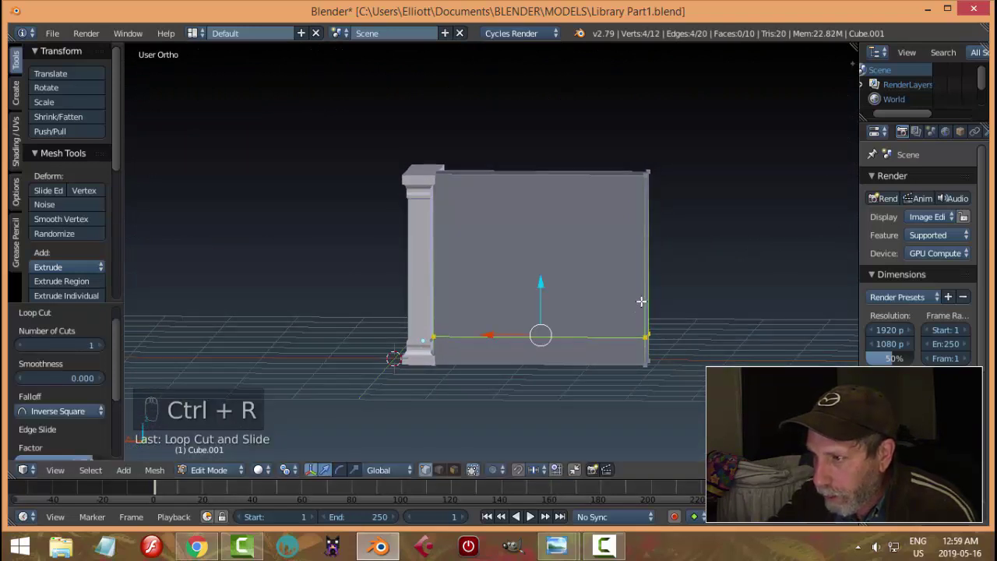
# - Add a second horizontal loop cut near the wall block's top and lower it 0.132 along Z
pyautogui.hotkey('ctrl', 'r')
pyautogui.click(641, 301)
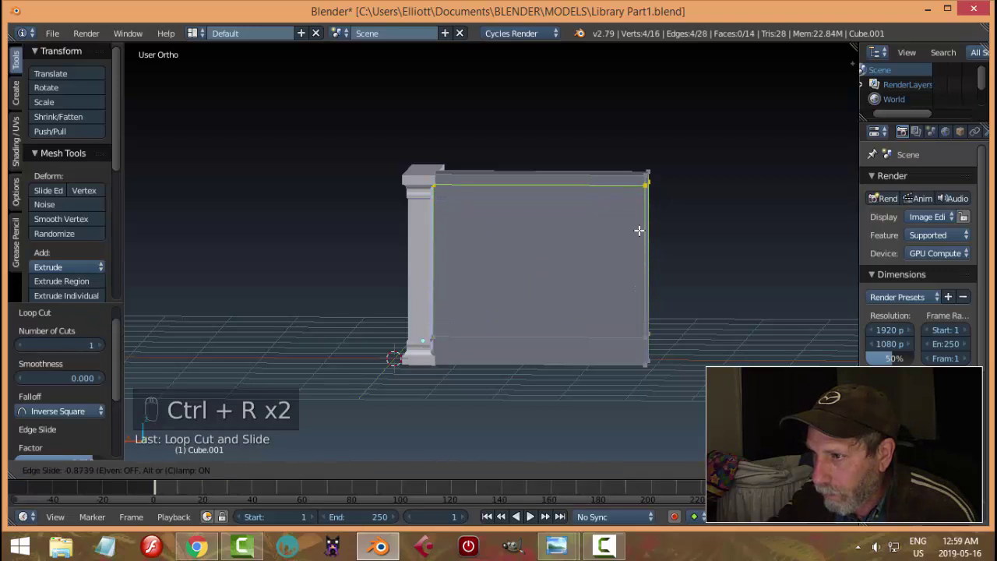
pyautogui.click(639, 229)
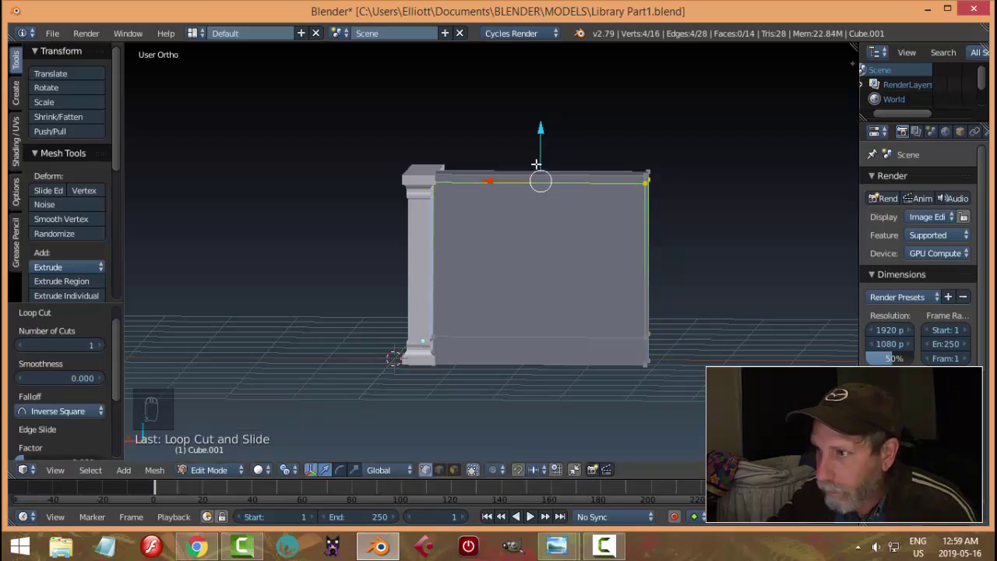
pyautogui.moveTo(540, 134); pyautogui.dragTo(545, 153)
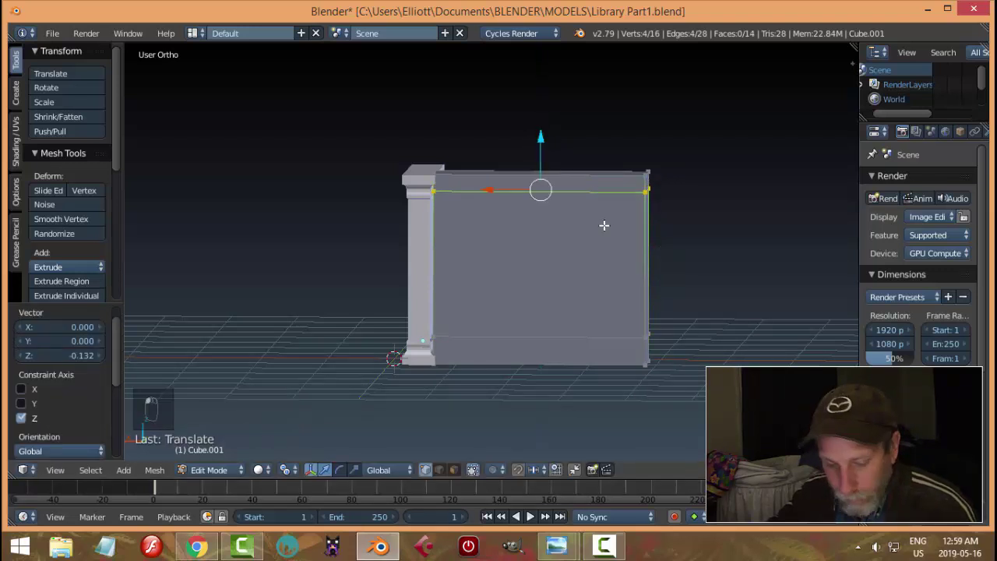
# - Add two vertical loop cuts across the wall block and spread them apart by scaling 2.746 along X
pyautogui.press('a')
pyautogui.hotkey('ctrl', 'r')
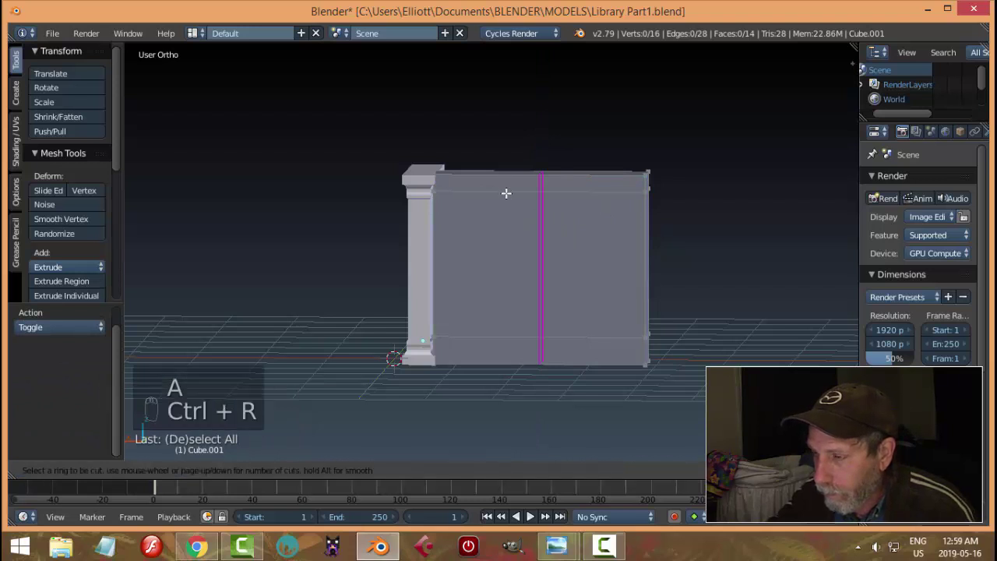
pyautogui.scroll(1, 504, 191)
pyautogui.click(506, 193)
pyautogui.click(510, 195)
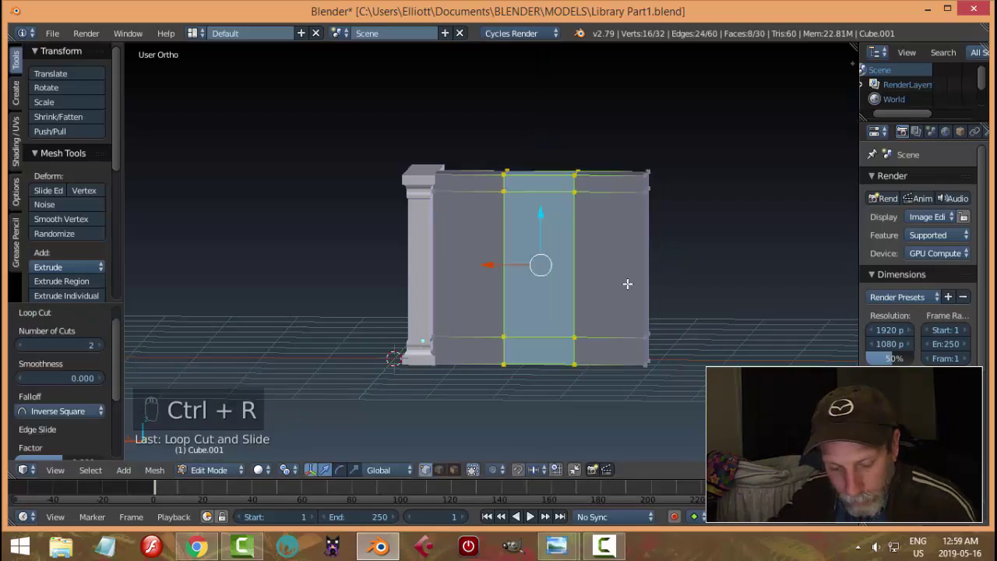
pyautogui.press('s')
pyautogui.press('x')
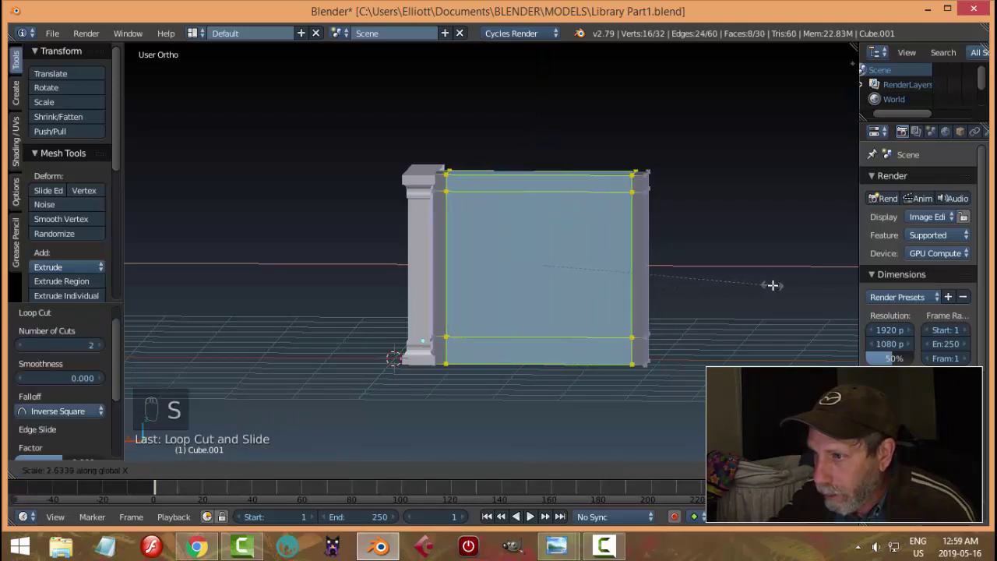
pyautogui.click(782, 290)
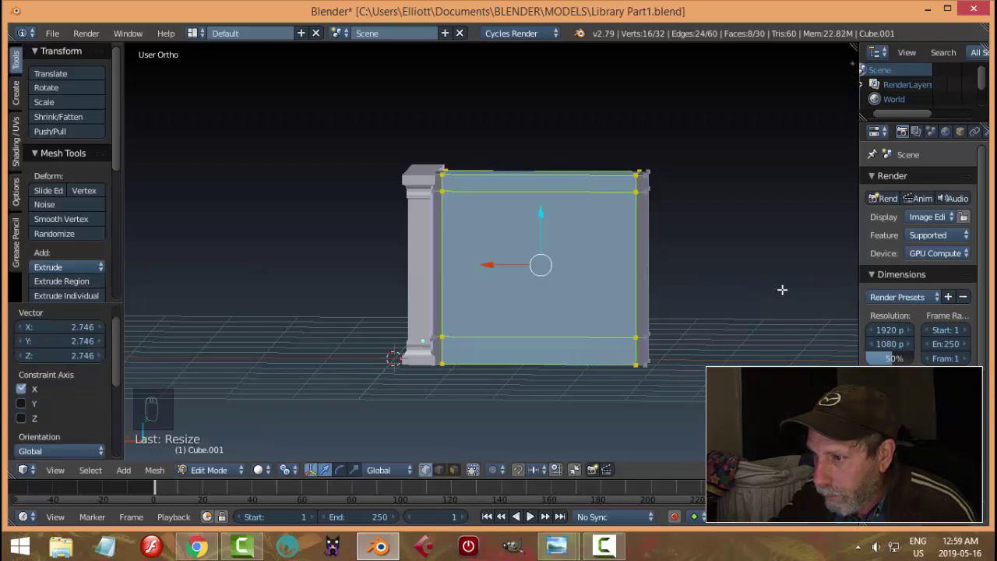
pyautogui.press('a')
# - Extrude the large central face on the wall block's side -0.494 along Y to form a recess
pyautogui.moveTo(683, 303); pyautogui.dragTo(614, 311, button='middle')
pyautogui.hotkey('ctrl', 'Tab')
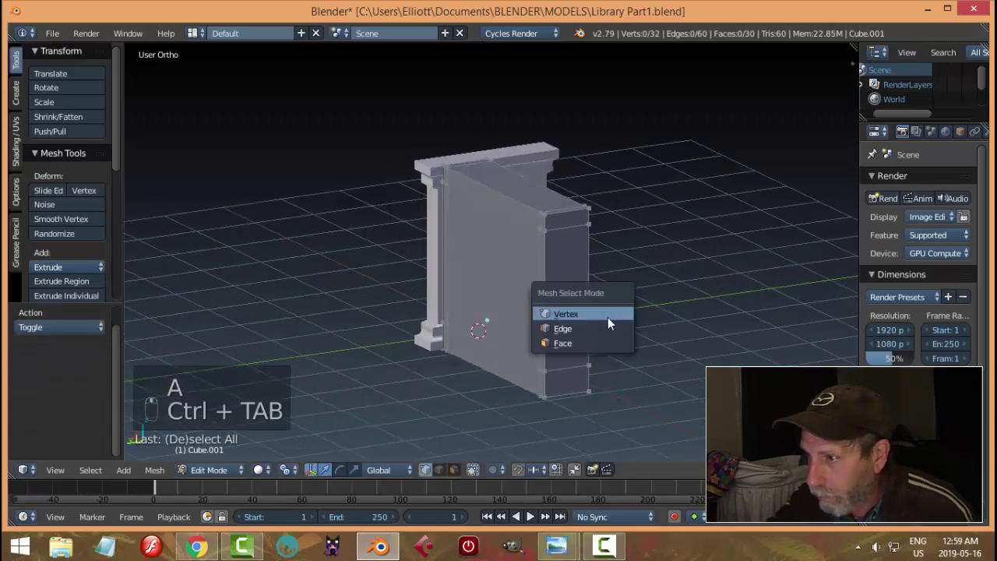
pyautogui.click(595, 343)
pyautogui.rightClick(499, 285)
pyautogui.moveTo(499, 285); pyautogui.dragTo(511, 319, button='middle')
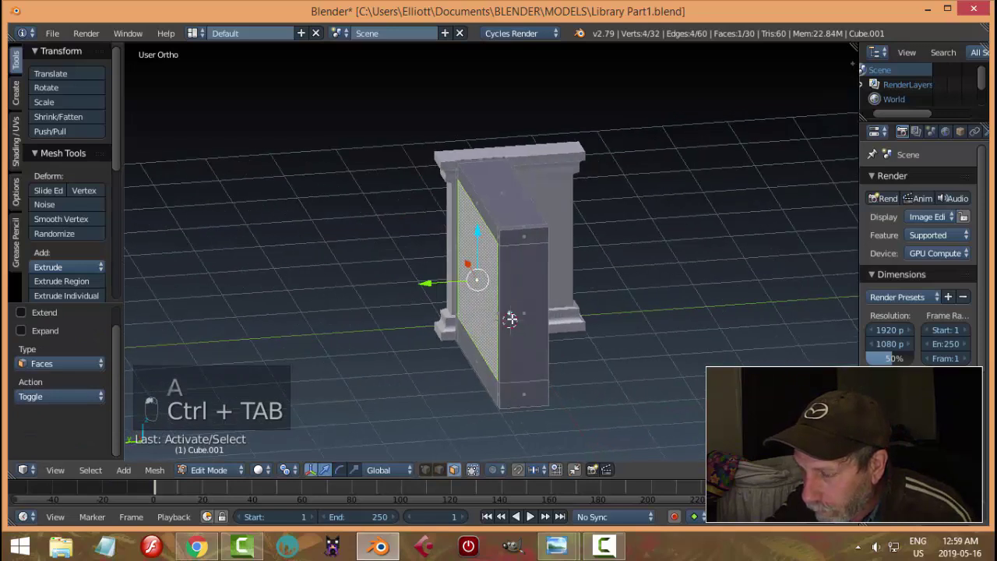
pyautogui.press('e')
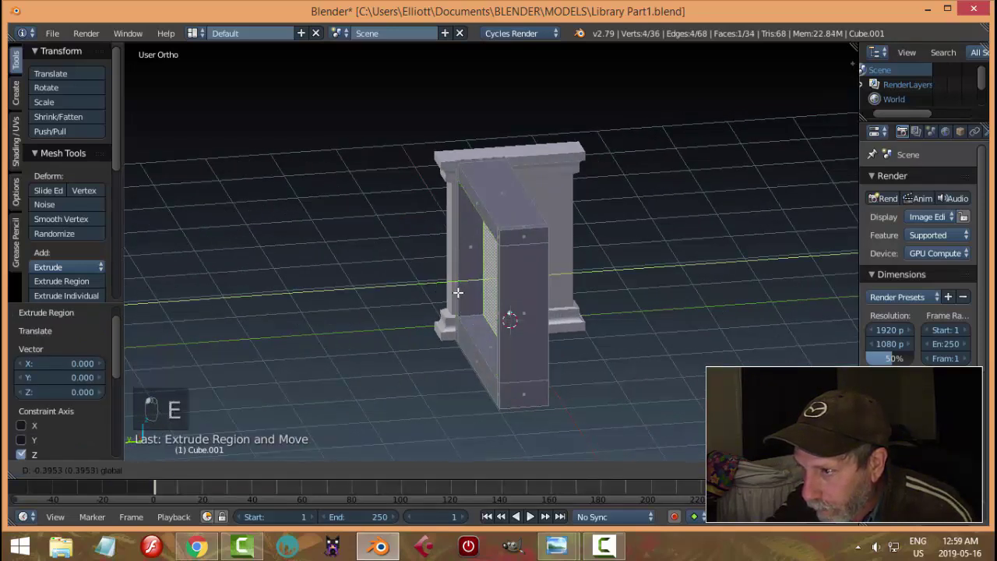
pyautogui.click(463, 294)
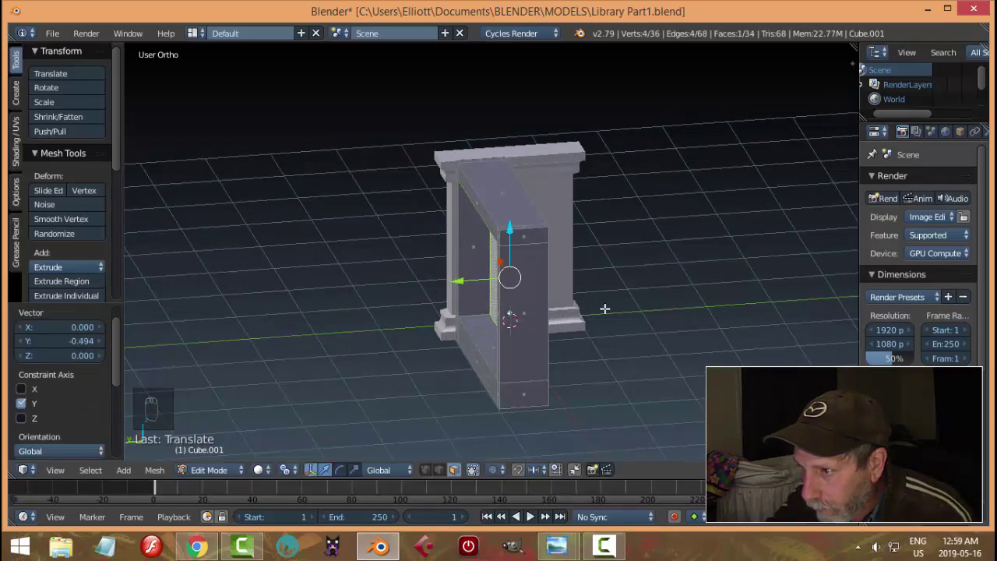
pyautogui.moveTo(462, 293); pyautogui.dragTo(672, 311, button='middle')
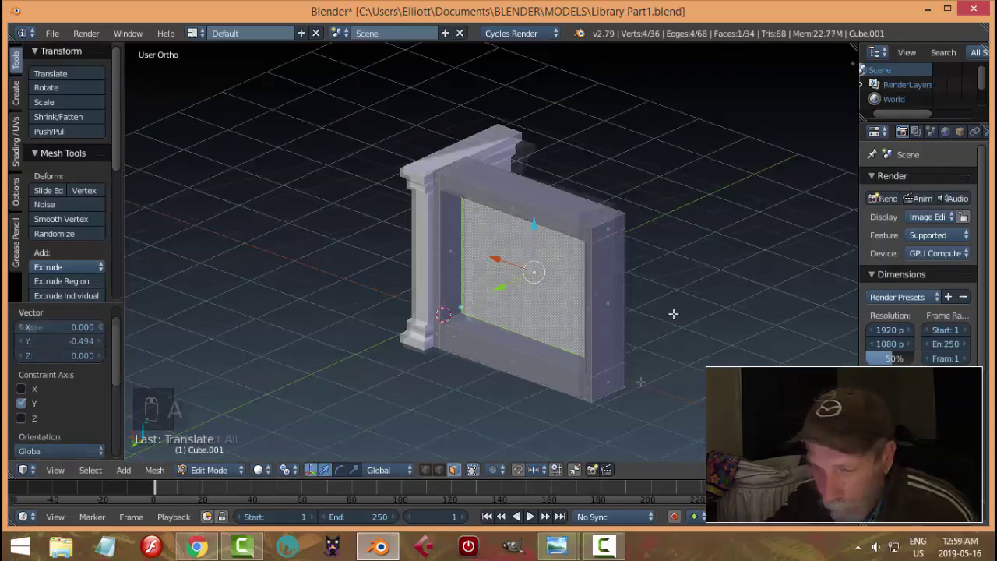
pyautogui.press('a')
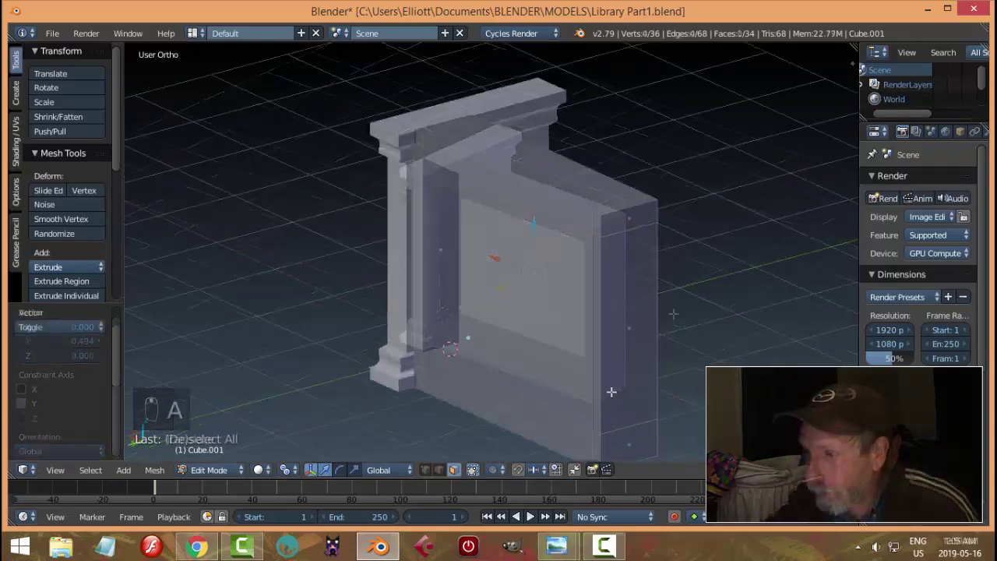
# - Duplicate the three front faces along the base below the recess and move the copy 0.091 along Y
pyautogui.moveTo(499, 296); pyautogui.dragTo(664, 366, button='middle')
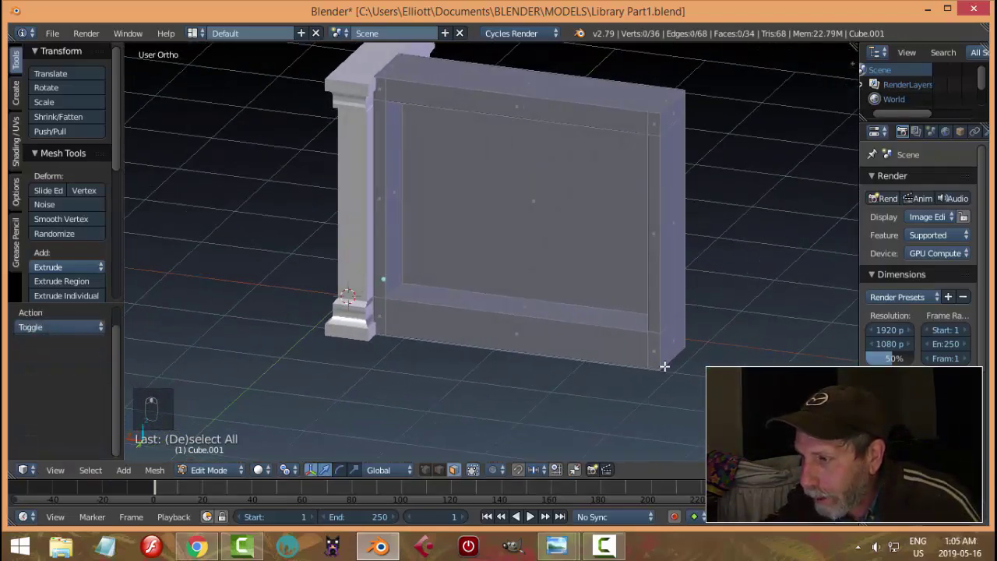
pyautogui.rightClick(654, 351)
pyautogui.keyDown('shift'); pyautogui.rightClick(507, 343); pyautogui.keyUp('shift')
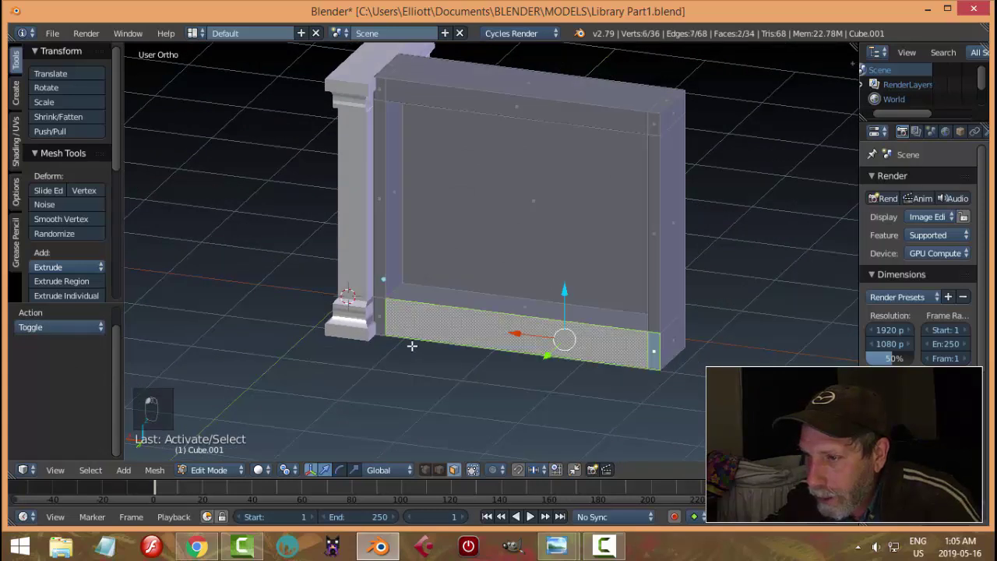
pyautogui.keyDown('shift'); pyautogui.rightClick(381, 315); pyautogui.keyUp('shift')
pyautogui.moveTo(382, 315); pyautogui.dragTo(451, 356, button='middle')
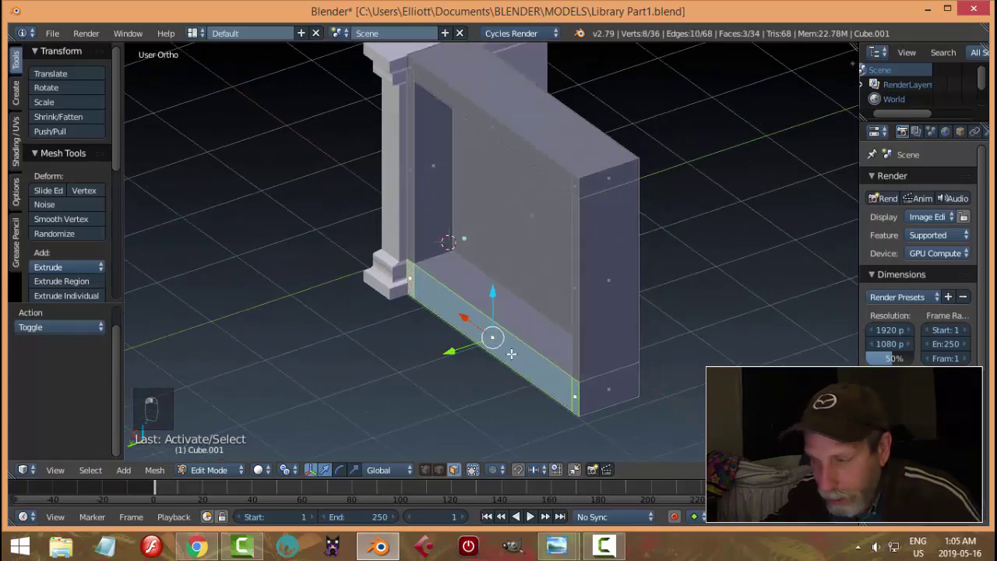
pyautogui.hotkey('shift', 'd')
pyautogui.click(444, 357)
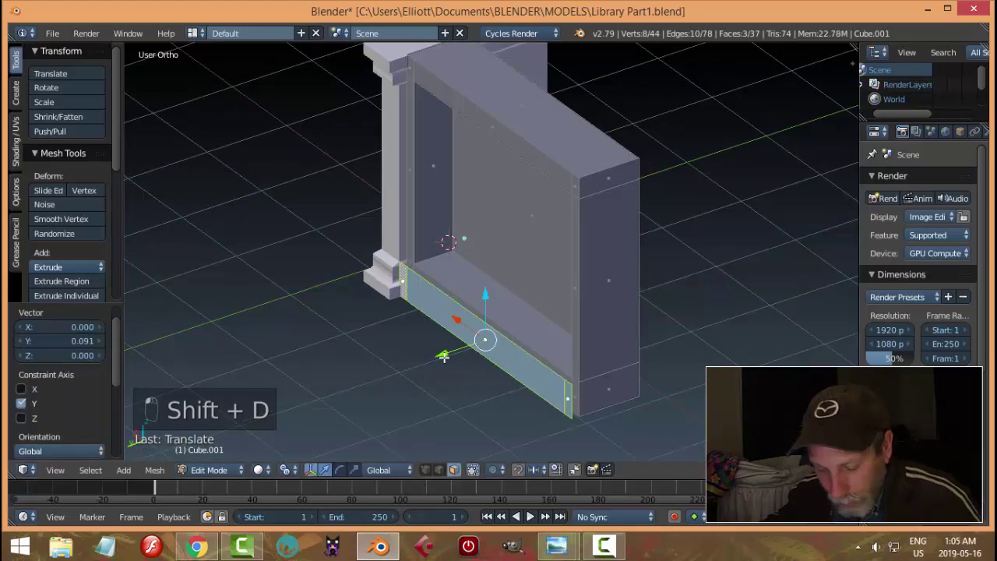
# - Separate the duplicated base strip into its own object and open it in Edit Mode with nothing selected
pyautogui.press('p')
pyautogui.click(489, 362)
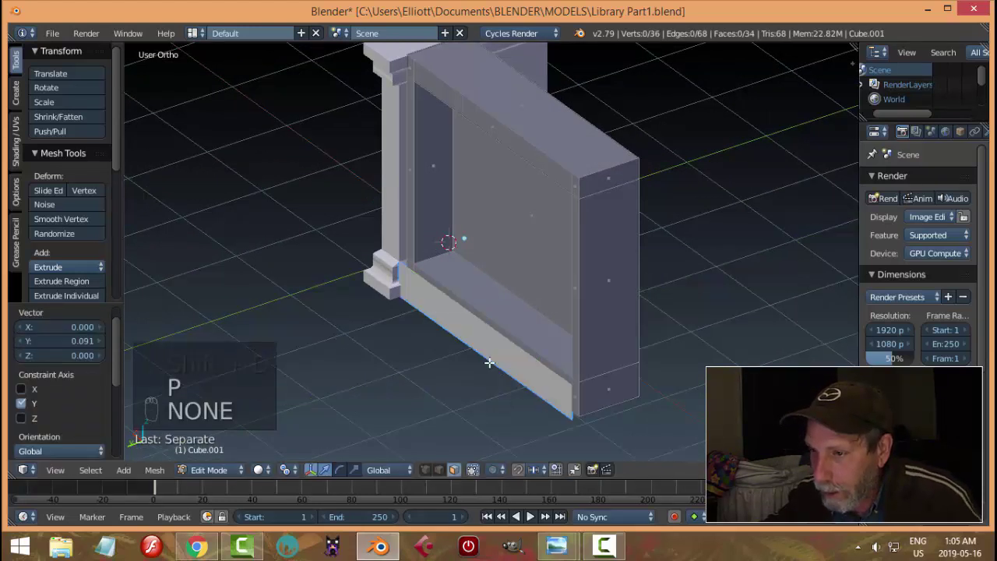
pyautogui.press('Tab')
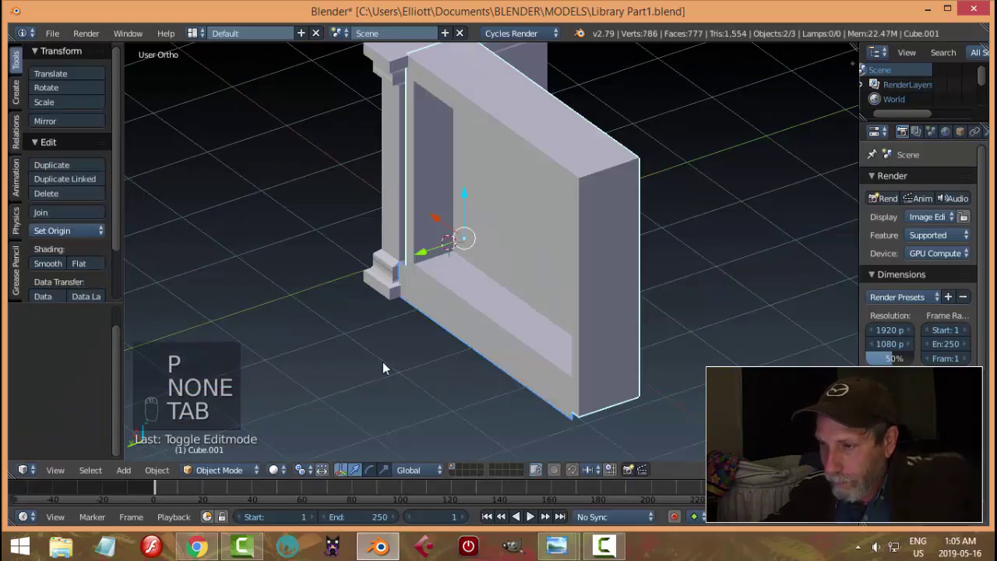
pyautogui.click(472, 336)
pyautogui.press('Tab')
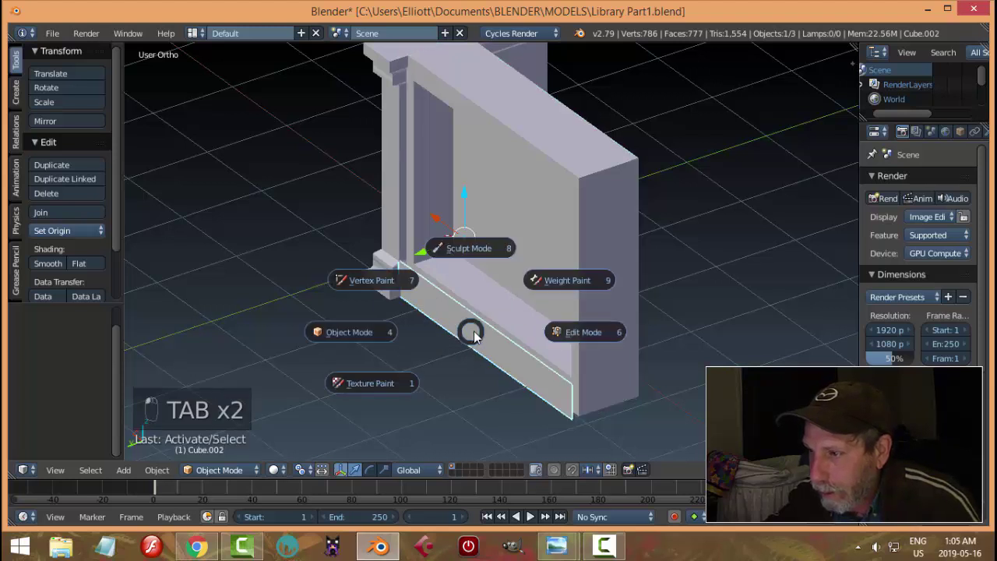
pyautogui.click(523, 369)
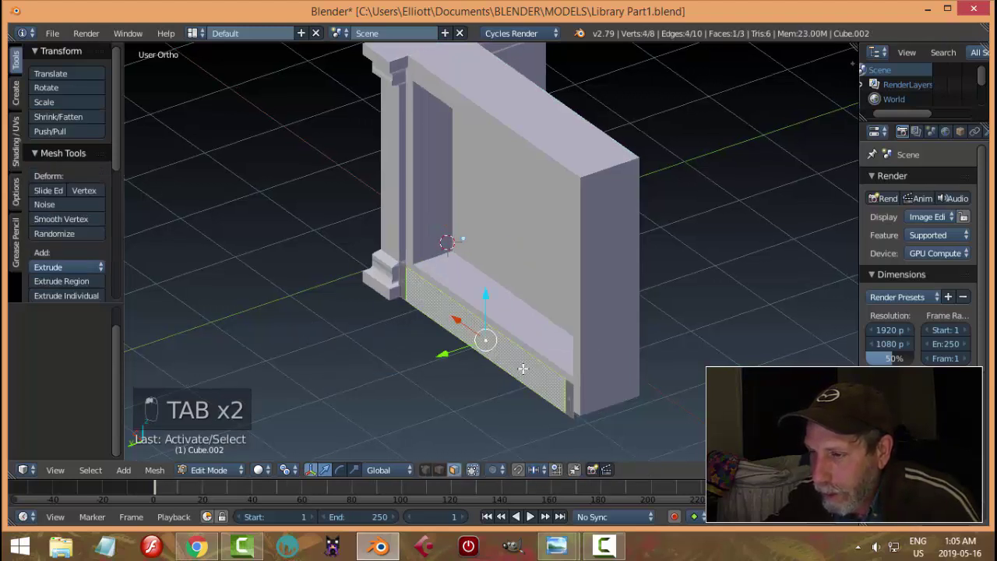
pyautogui.press('a')
pyautogui.press('a')
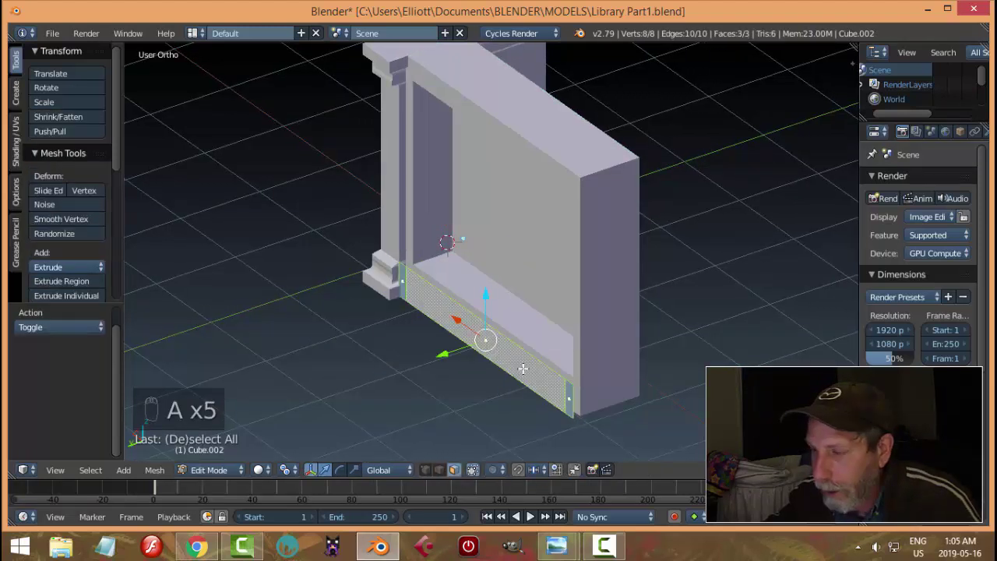
pyautogui.press('a')
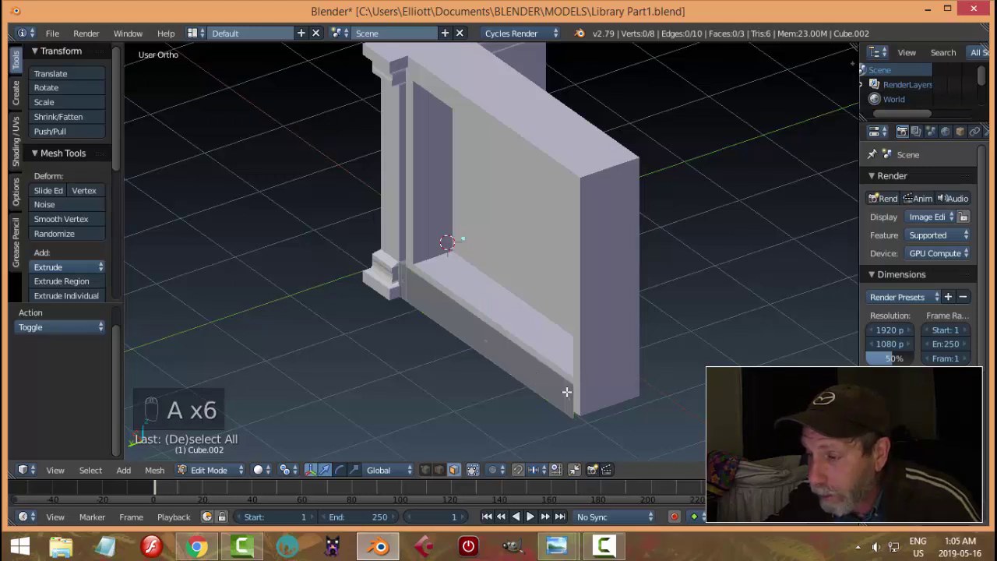
# - Dissolve the two inner vertical edges near the ends of the base strip
pyautogui.hotkey('ctrl', 'Tab')
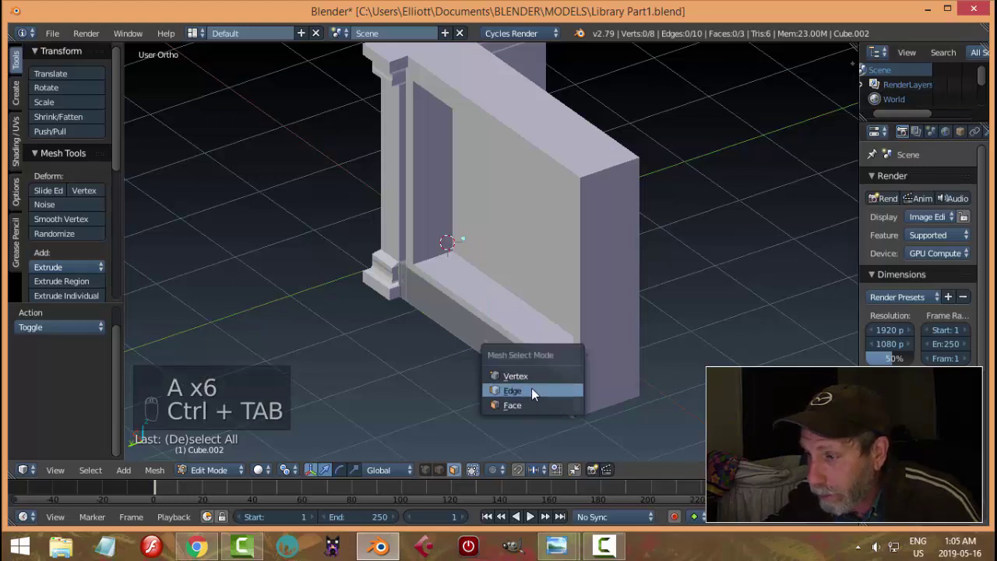
pyautogui.click(531, 389)
pyautogui.click(561, 397)
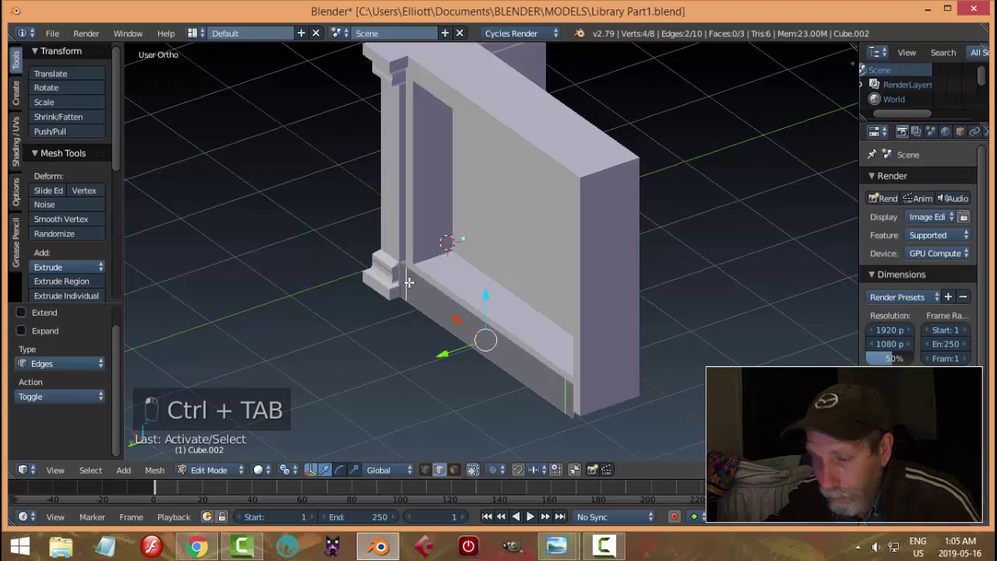
pyautogui.press('x')
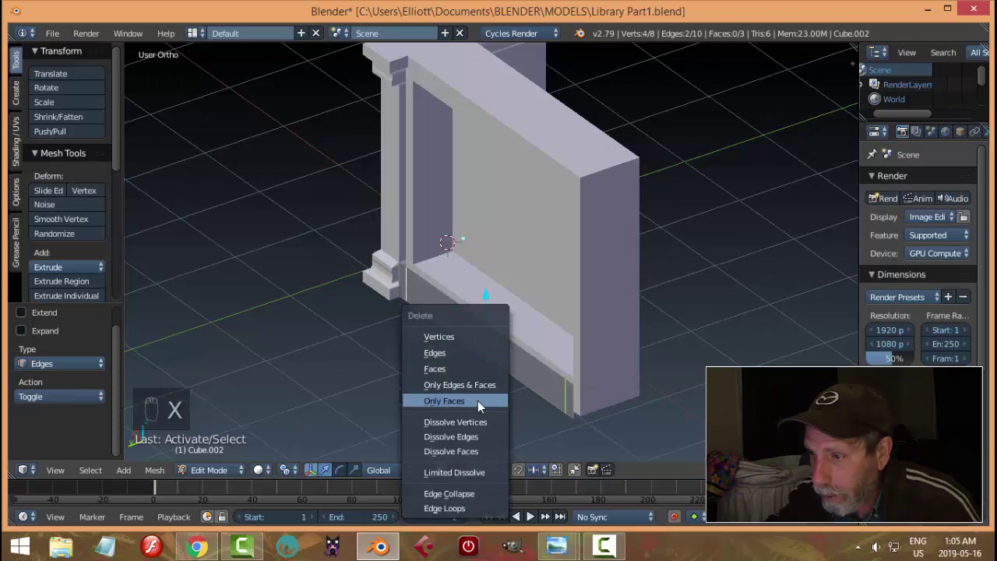
pyautogui.click(460, 436)
# - Extrude the whole base strip face outward along Y to give the baseboard a small thickness
pyautogui.press('a')
pyautogui.moveTo(467, 432); pyautogui.dragTo(524, 406, button='middle')
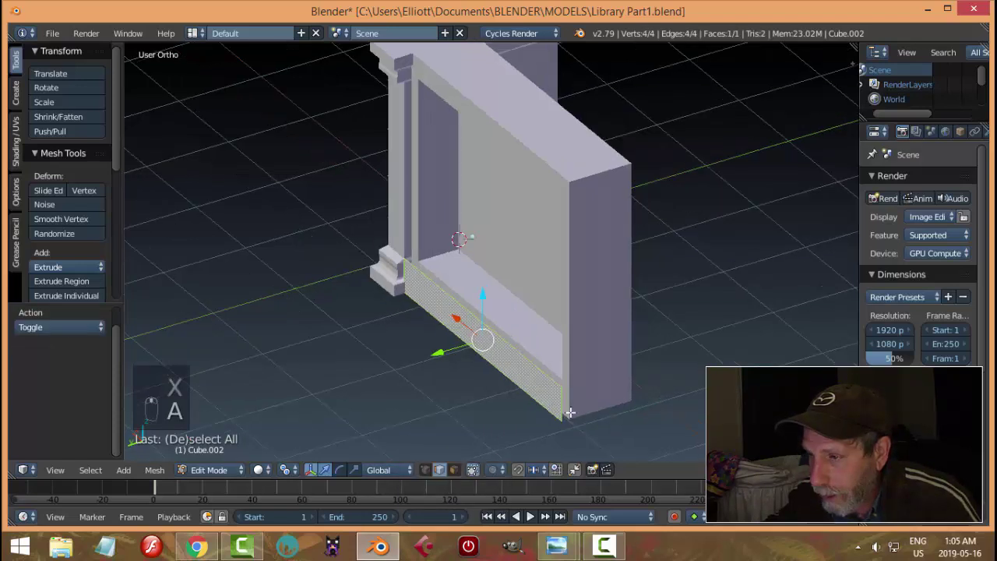
pyautogui.scroll(2, 524, 406)
pyautogui.press('e')
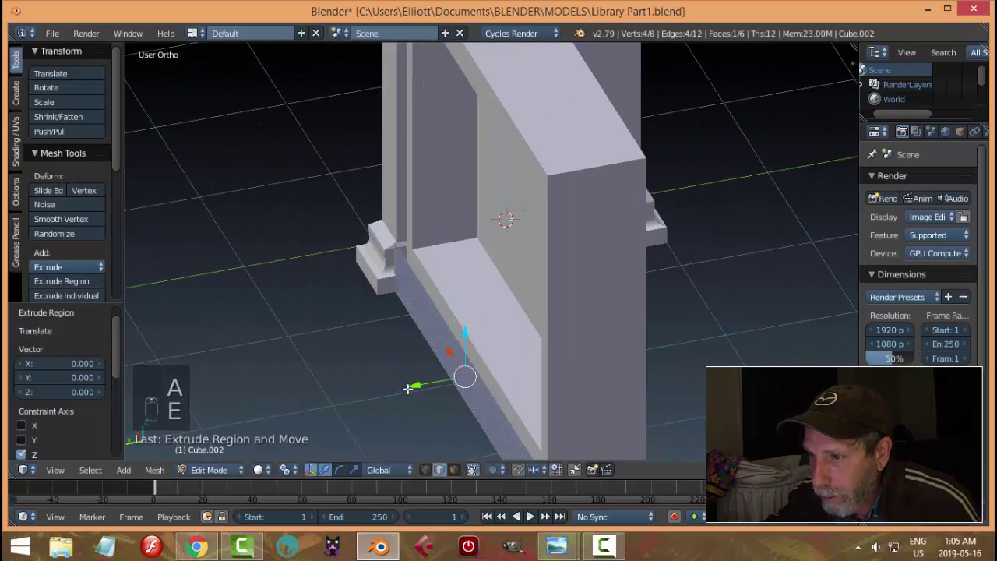
pyautogui.press('e')
pyautogui.press('a')
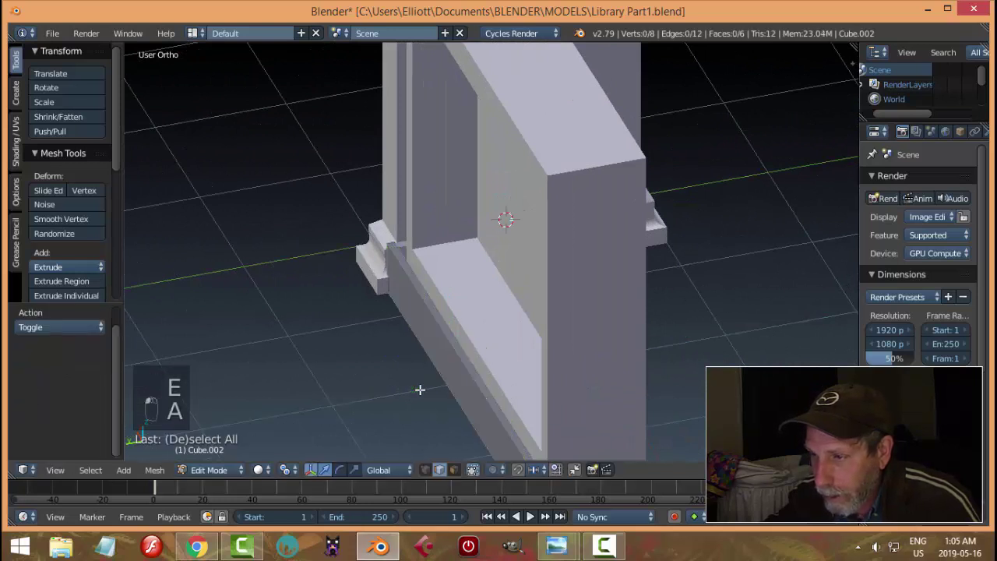
# - Bevel the baseboard's upper outer edge with an offset of about 0.046 and a single segment
pyautogui.keyDown('shift'); pyautogui.moveTo(487, 368); pyautogui.dragTo(560, 330, button='middle'); pyautogui.keyUp('shift')
pyautogui.hotkey('ctrl', 'Tab')
pyautogui.click(470, 363)
pyautogui.rightClick(493, 316)
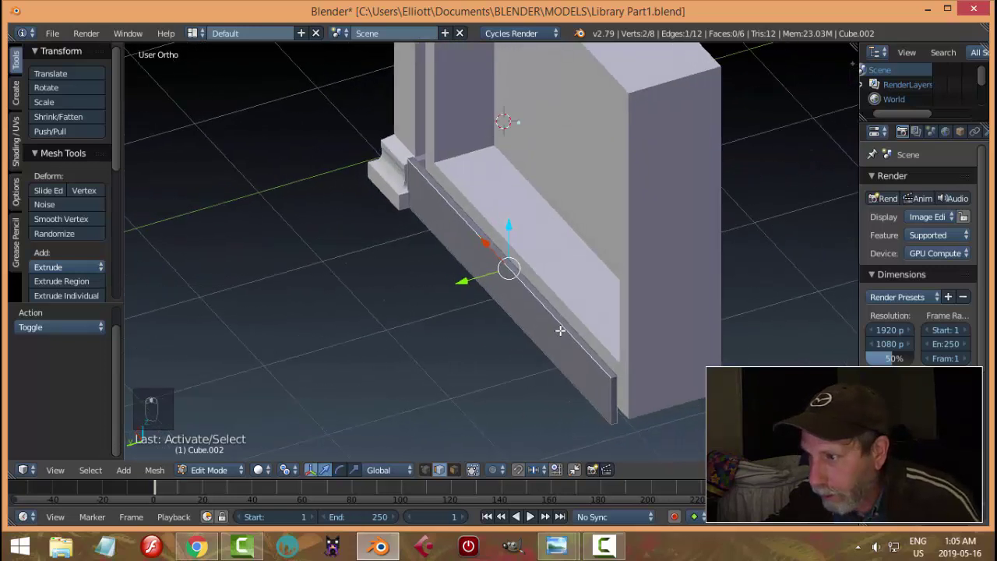
pyautogui.hotkey('ctrl', 'b')
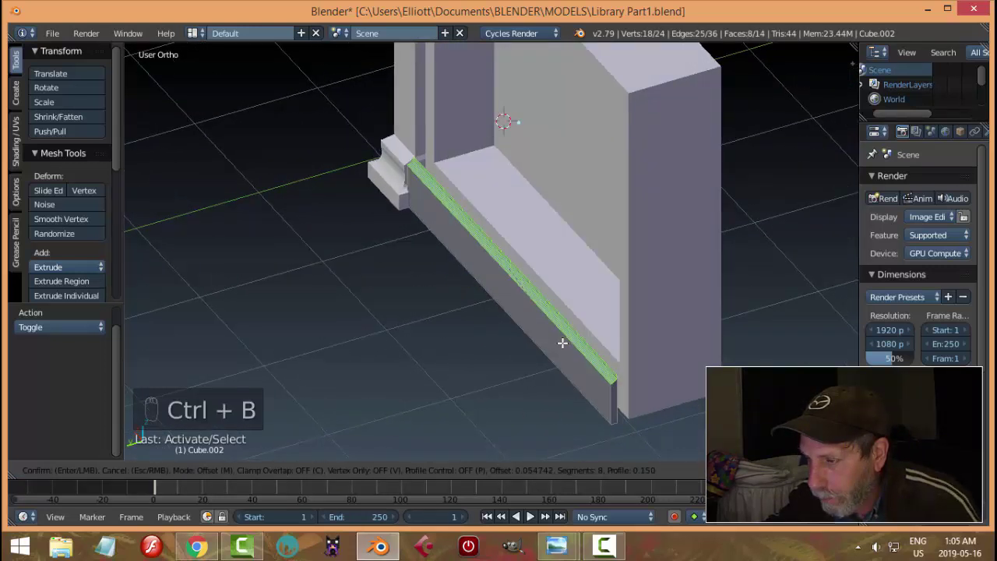
pyautogui.scroll(-7, 560, 342)
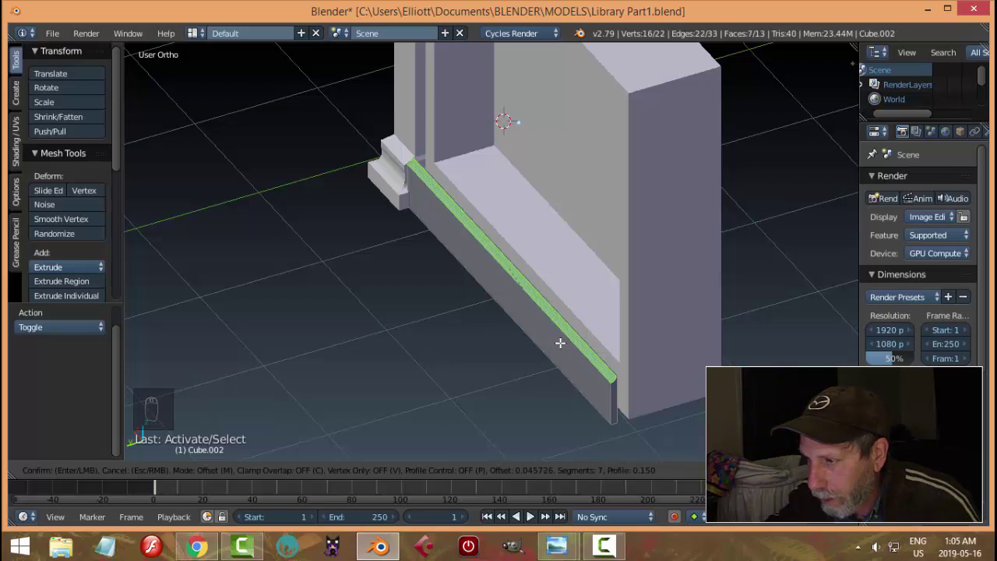
pyautogui.click(560, 343)
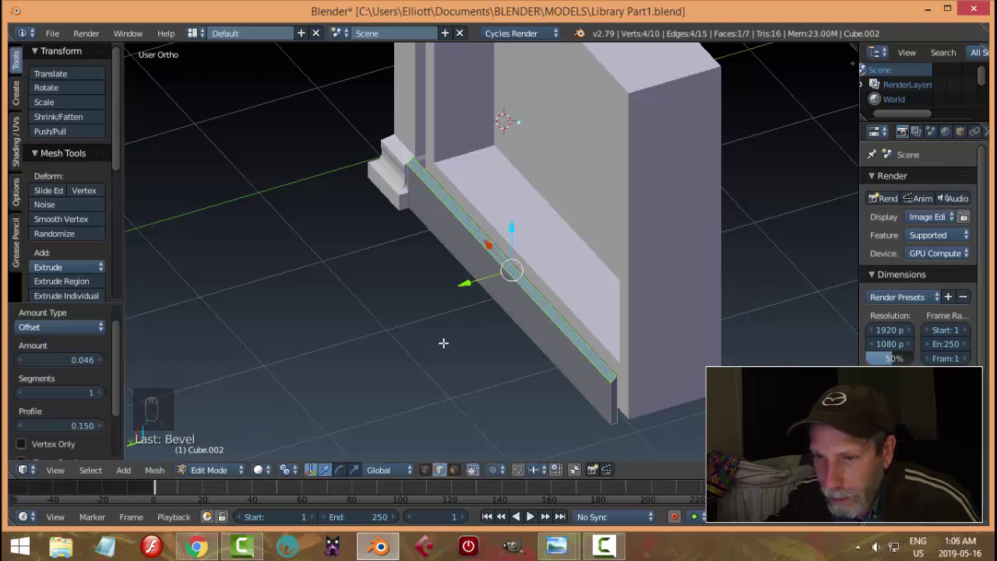
# - Set the baseboard bevel to 3 segments with a profile of 0.410 and return to Object Mode
pyautogui.click(100, 392)
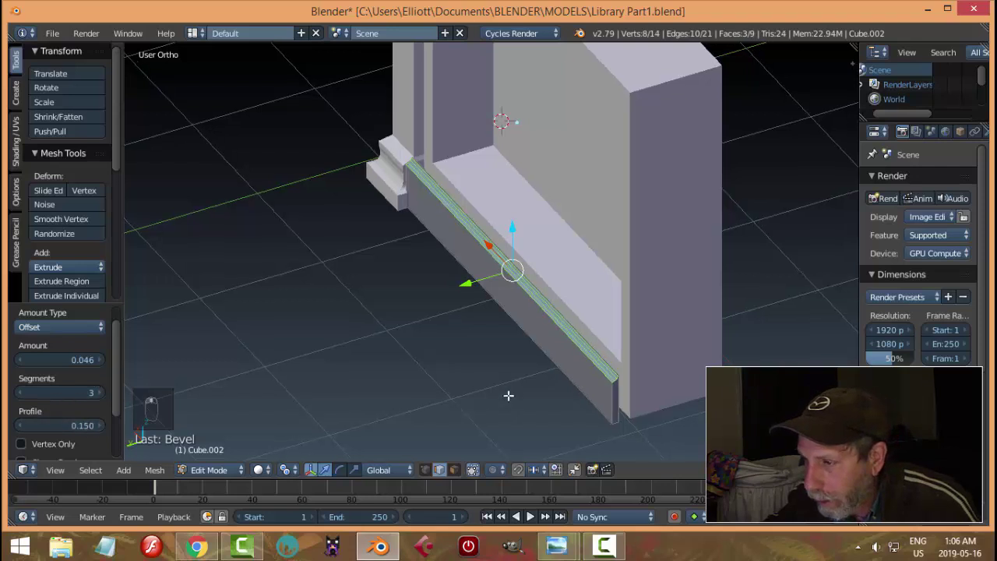
pyautogui.moveTo(509, 396); pyautogui.dragTo(454, 360, button='middle')
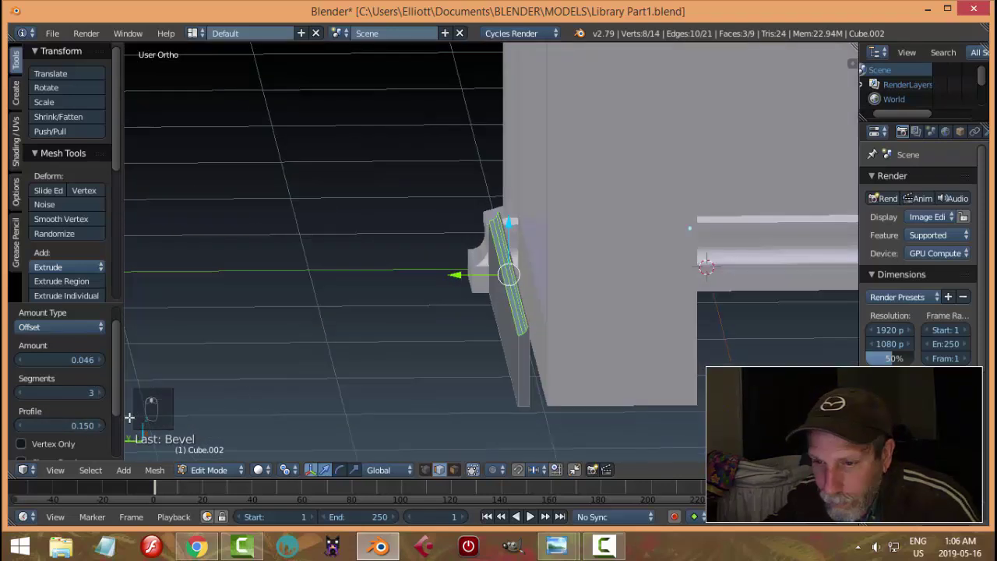
pyautogui.moveTo(78, 425); pyautogui.dragTo(82, 425)
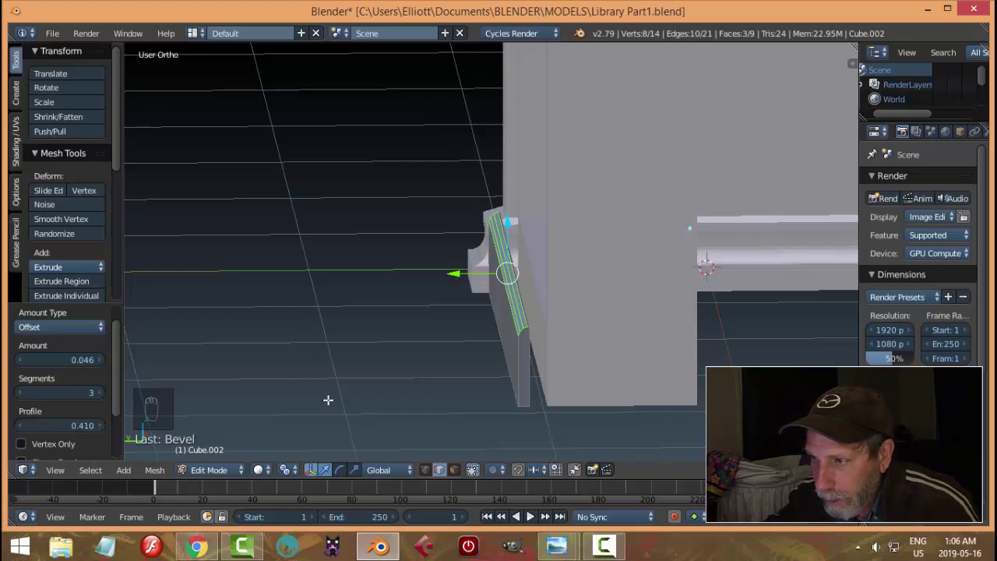
pyautogui.moveTo(328, 399); pyautogui.dragTo(433, 410, button='middle')
pyautogui.press('a')
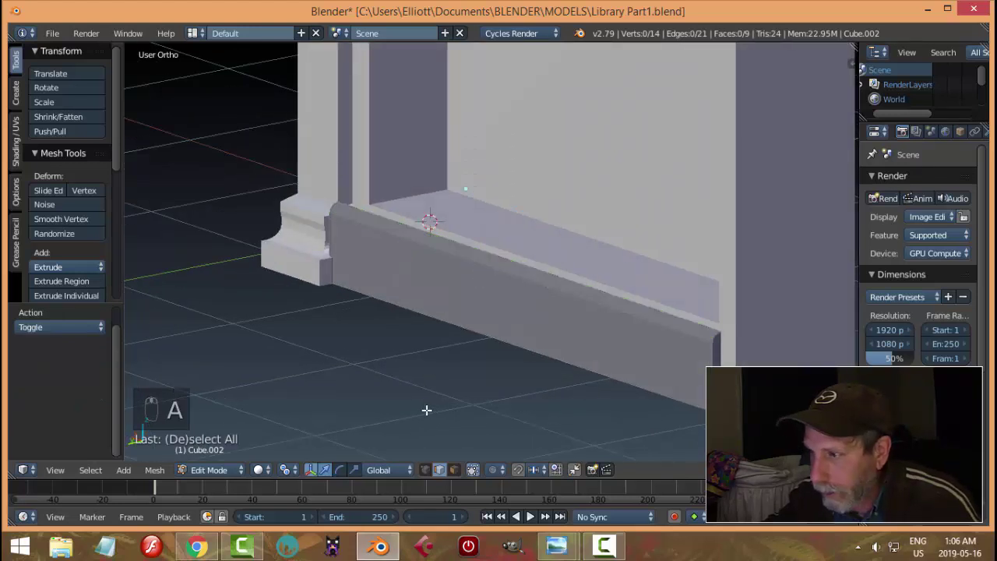
pyautogui.press('Tab')
# - Set the baseboard's origin to its geometry and move it about 0.09 along Y toward the wall block
pyautogui.moveTo(589, 358); pyautogui.dragTo(556, 376, button='middle')
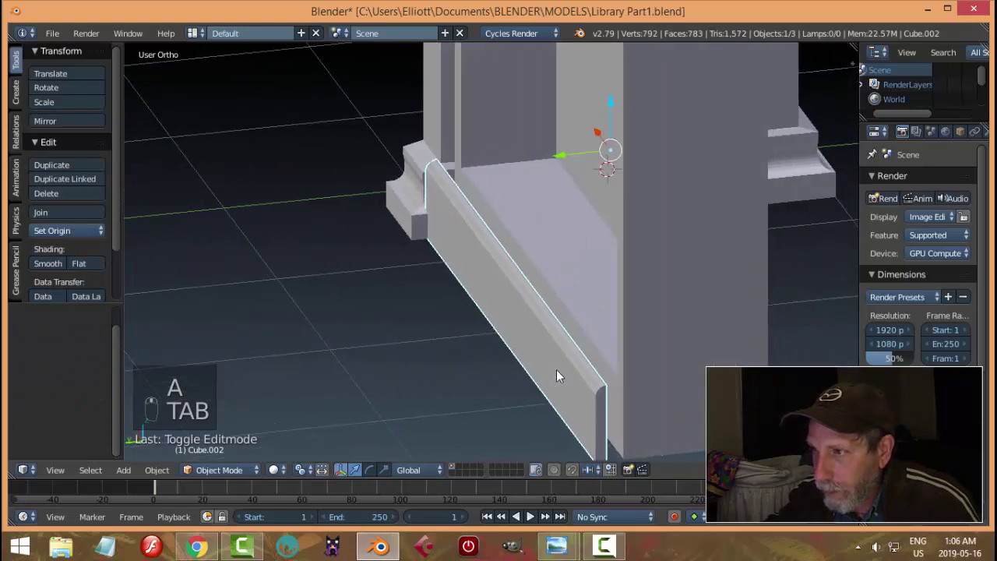
pyautogui.click(86, 227)
pyautogui.click(91, 262)
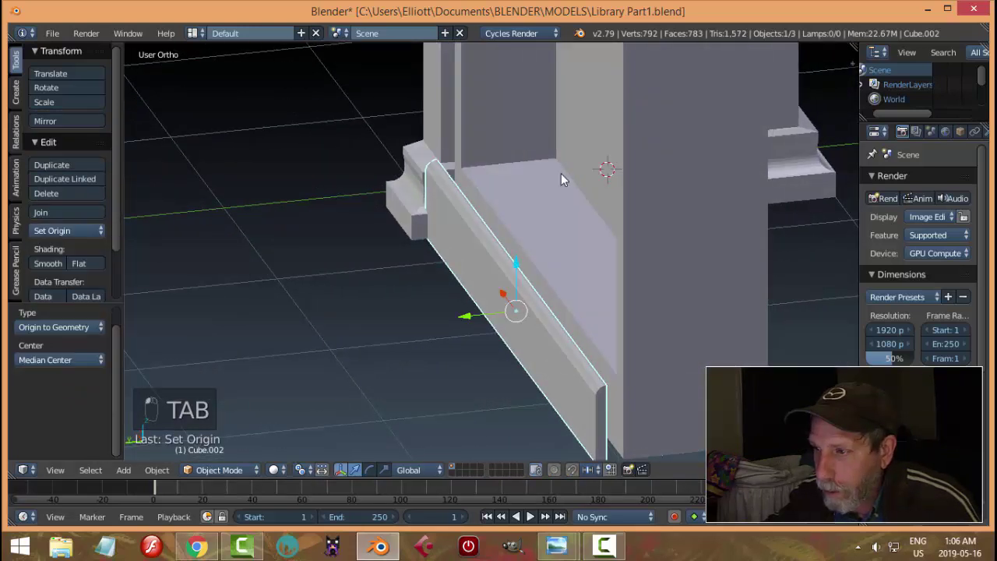
pyautogui.press('g')
pyautogui.press('y')
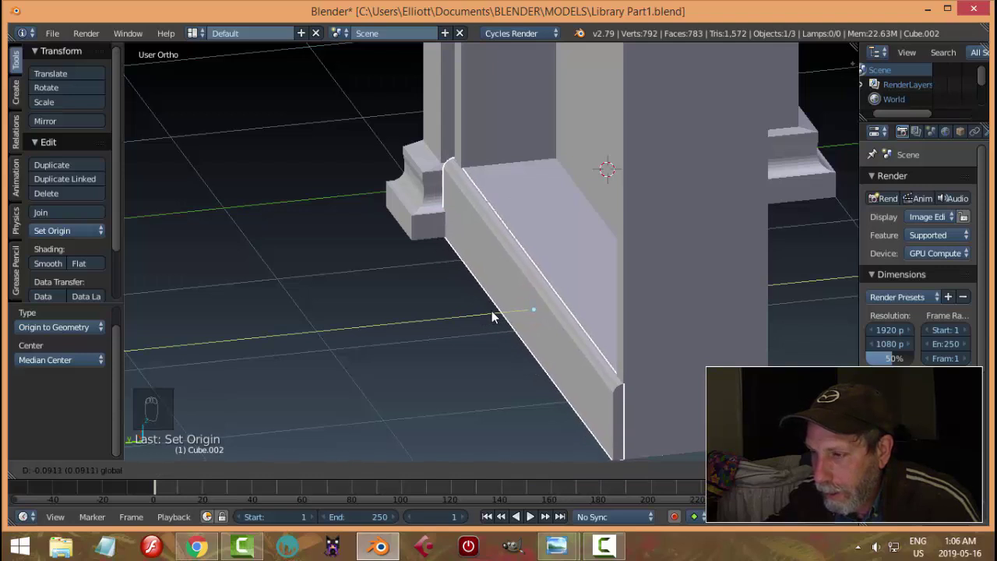
pyautogui.click(491, 315)
pyautogui.press('a')
# - Select the wall block and baseboard and shift both slightly along X where they meet the end section
pyautogui.moveTo(491, 315); pyautogui.dragTo(588, 257, button='middle')
pyautogui.rightClick(542, 241)
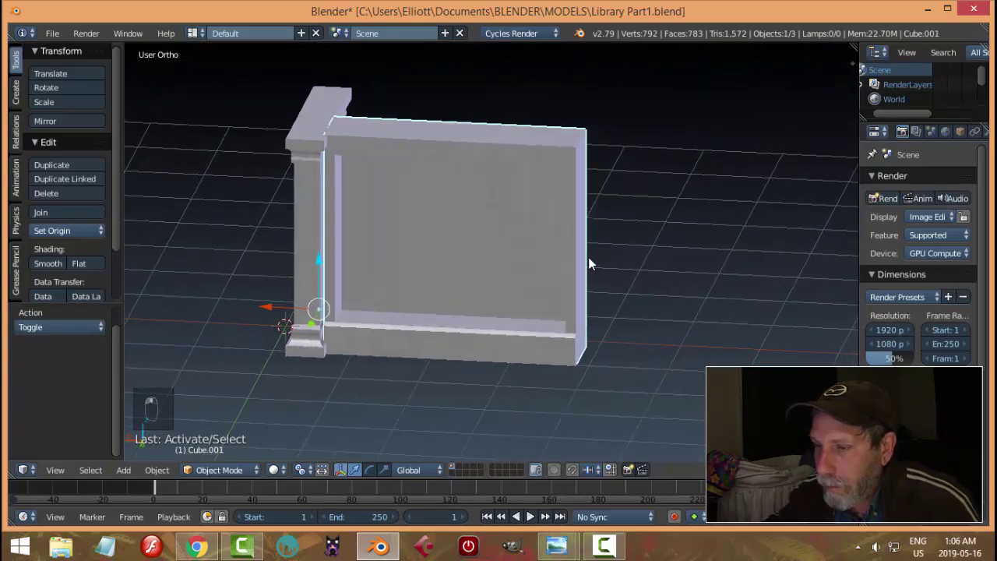
pyautogui.scroll(2, 414, 295)
pyautogui.keyDown('shift'); pyautogui.rightClick(366, 352); pyautogui.keyUp('shift')
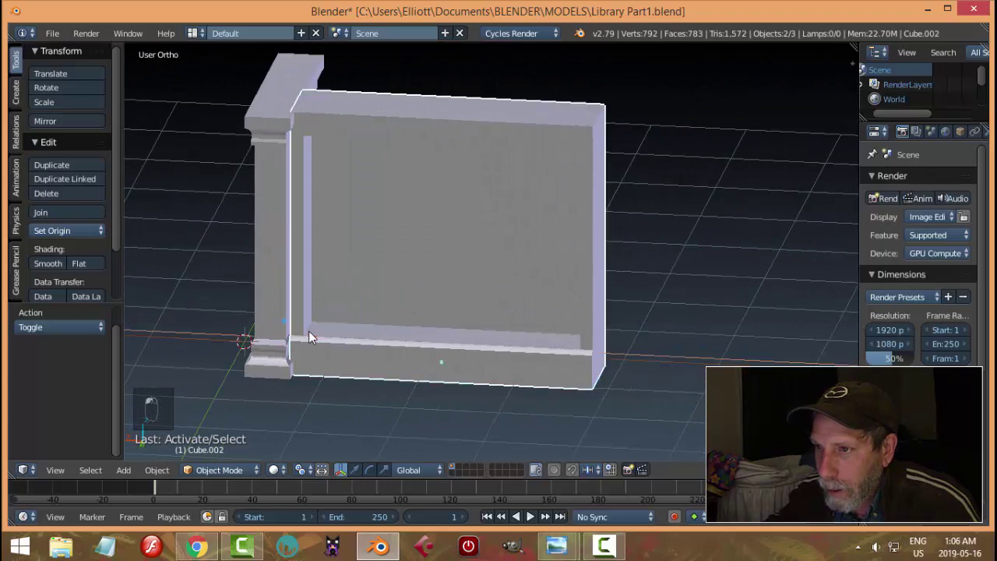
pyautogui.press('g')
pyautogui.press('x')
pyautogui.click(310, 331)
pyautogui.press('a')
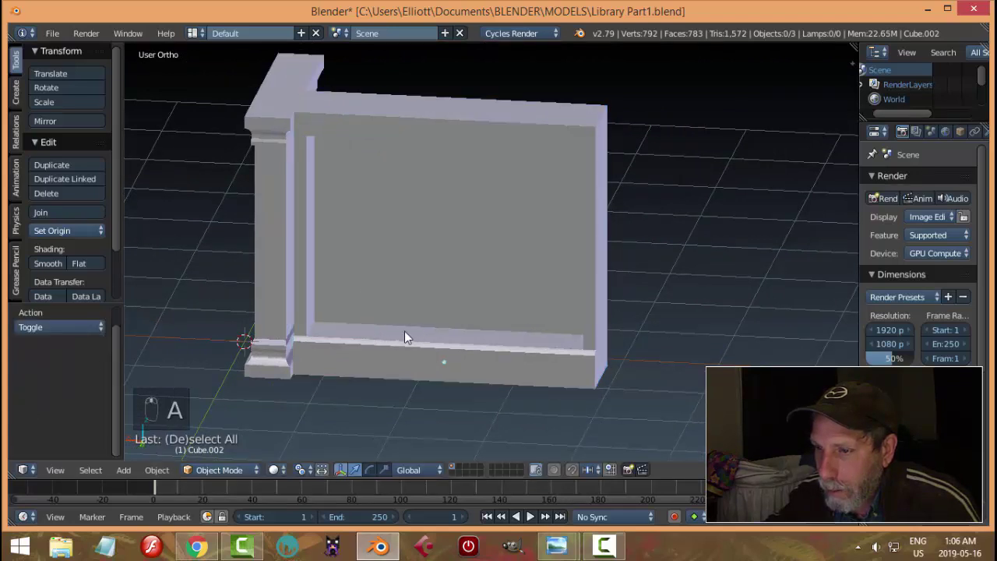
# - From a head-on view, fine-tune the X position of the wall block and baseboard against the end section
pyautogui.moveTo(405, 333); pyautogui.dragTo(401, 266, button='middle')
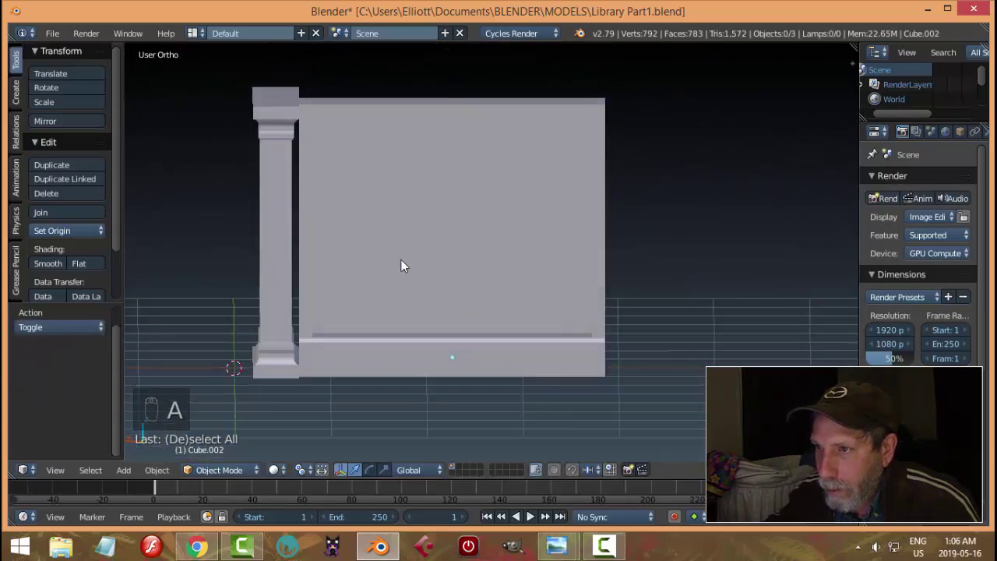
pyautogui.rightClick(377, 113)
pyautogui.keyDown('shift'); pyautogui.rightClick(342, 352); pyautogui.keyUp('shift')
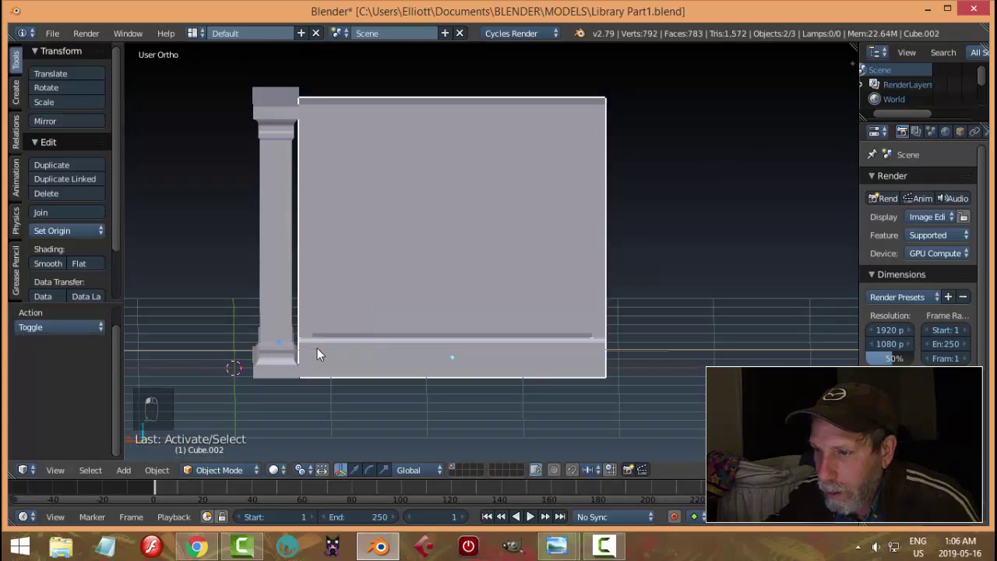
pyautogui.press('g')
pyautogui.press('x')
pyautogui.click(310, 345)
pyautogui.press('a')
# - Add a Bevel modifier to the wall block with 2 segments, the Angle limit method and a width of 0.027
pyautogui.moveTo(433, 331); pyautogui.dragTo(374, 354, button='middle')
pyautogui.rightClick(549, 151)
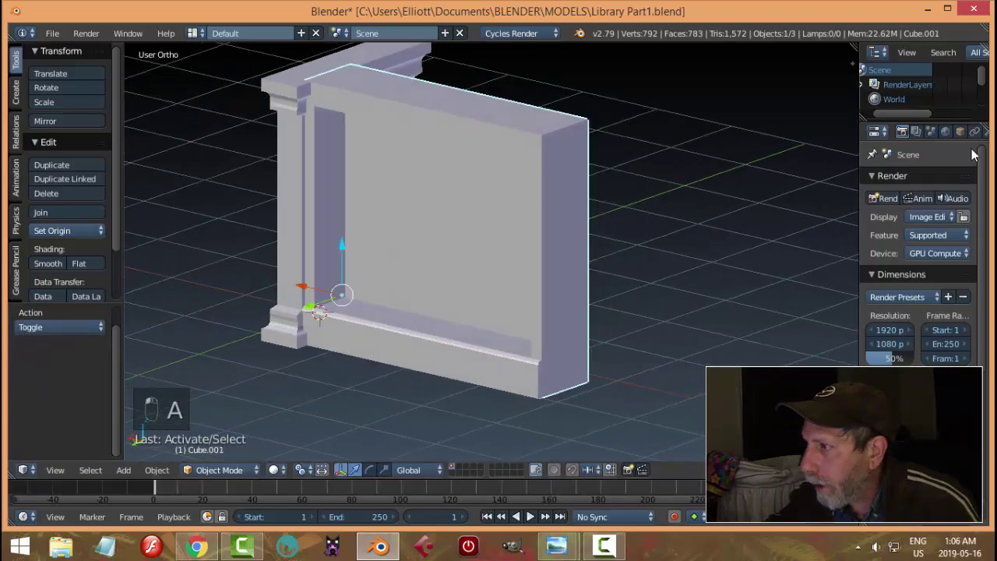
pyautogui.click(973, 132)
pyautogui.click(886, 181)
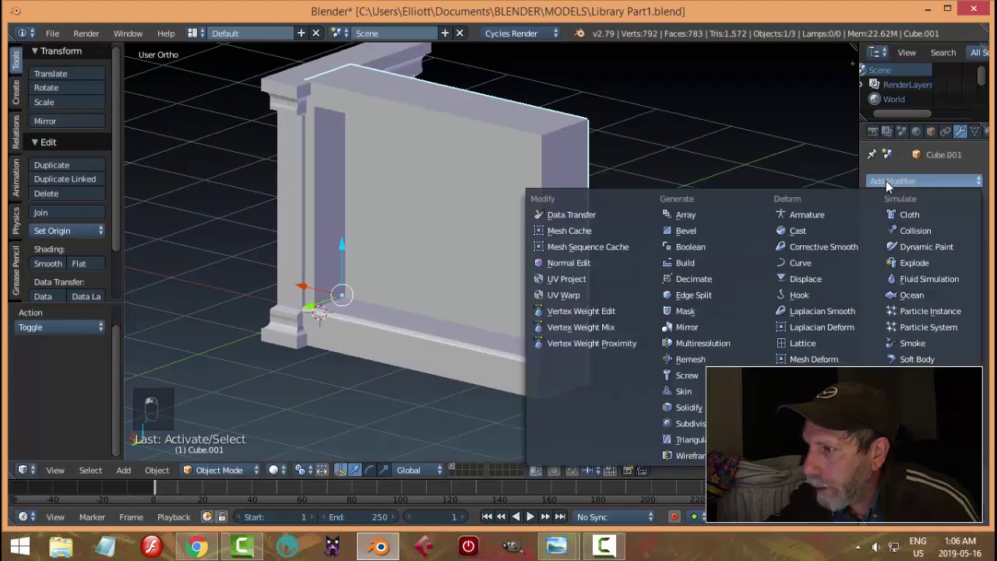
pyautogui.click(708, 229)
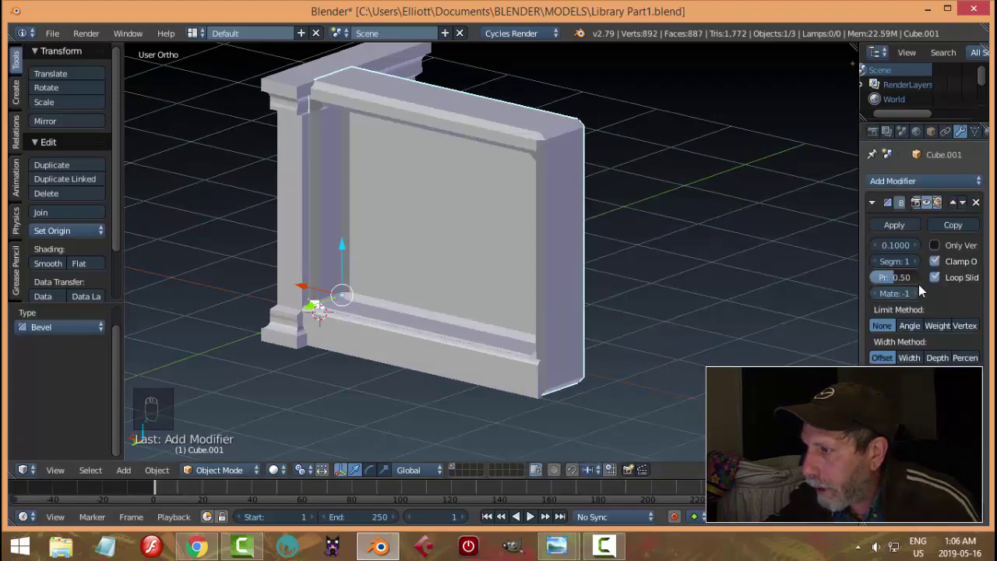
pyautogui.click(915, 262)
pyautogui.click(909, 325)
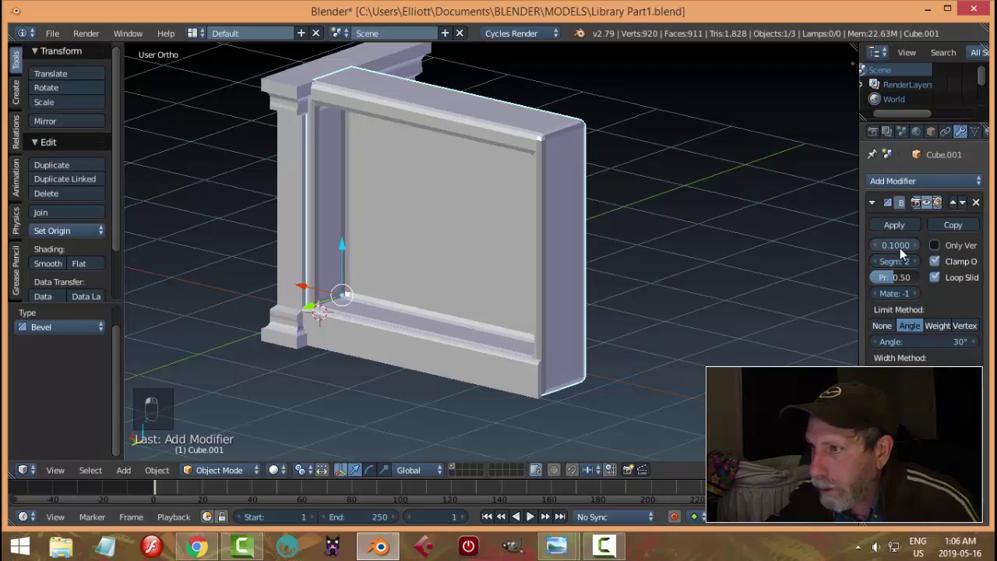
pyautogui.moveTo(897, 246); pyautogui.dragTo(884, 244)
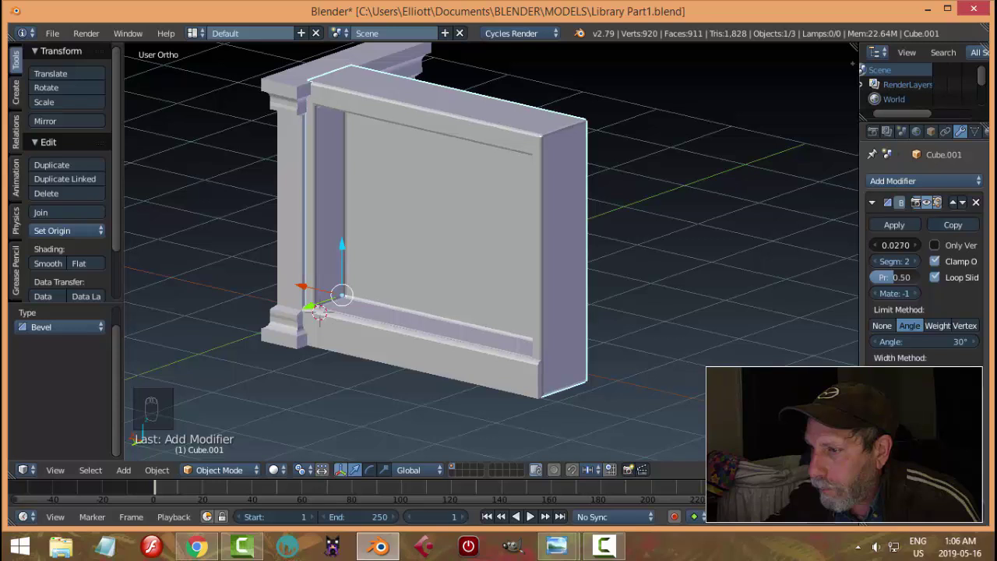
pyautogui.press('a')
# - Link the wall block's modifiers to the molded end section
pyautogui.moveTo(542, 263); pyautogui.dragTo(342, 192, button='middle')
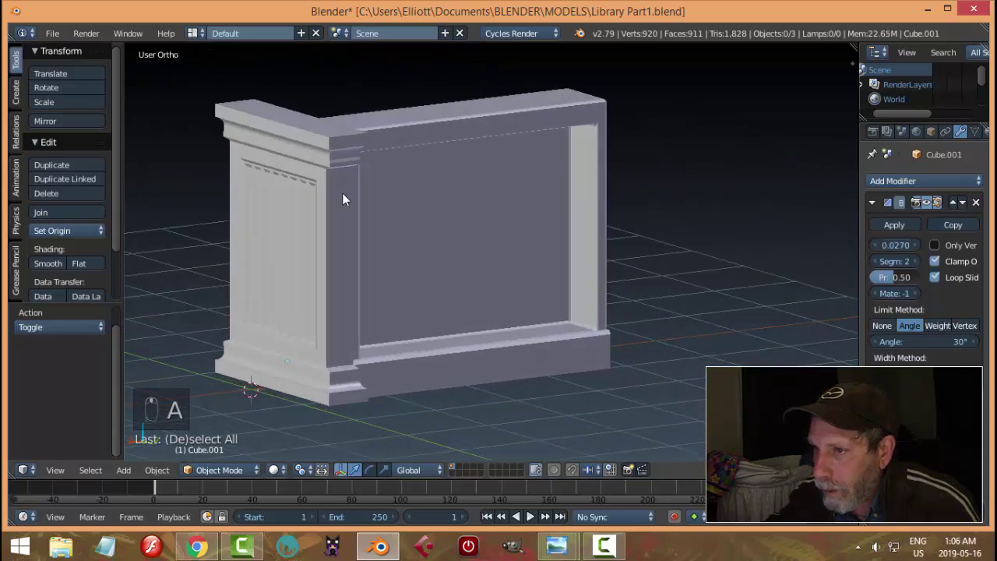
pyautogui.rightClick(331, 145)
pyautogui.keyDown('shift'); pyautogui.rightClick(411, 116); pyautogui.keyUp('shift')
pyautogui.hotkey('ctrl', 'l')
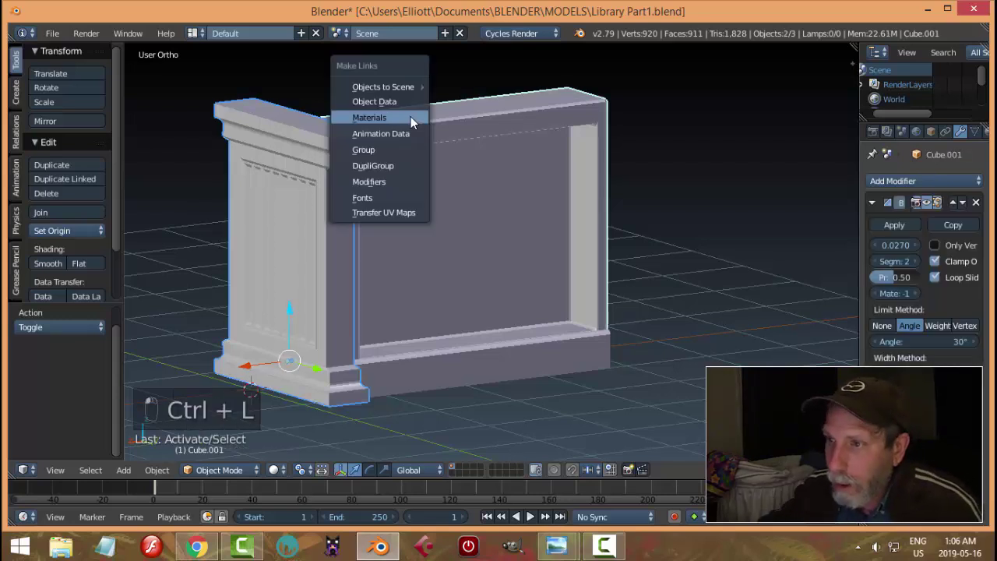
pyautogui.click(417, 181)
pyautogui.press('a')
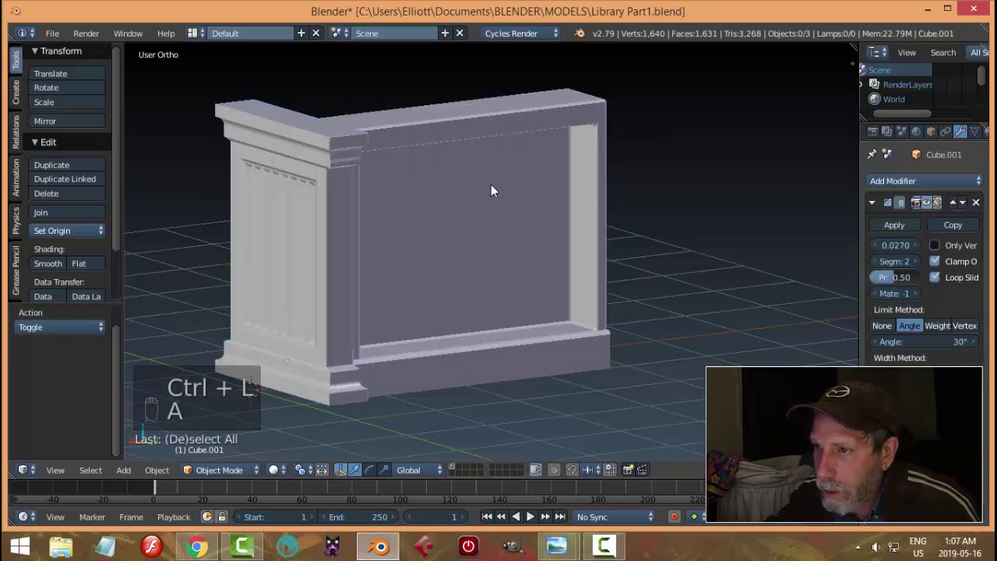
# - Add a horizontal edge loop around the wall block close to its top edge and return to Object Mode
pyautogui.moveTo(491, 184); pyautogui.dragTo(504, 216, button='middle')
pyautogui.rightClick(496, 182)
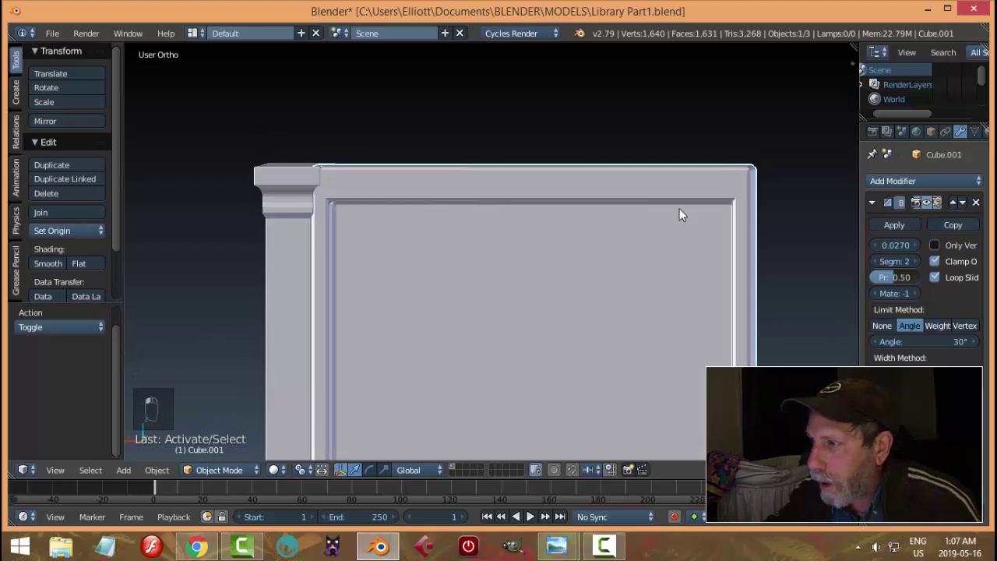
pyautogui.press('Tab')
pyautogui.moveTo(699, 237); pyautogui.dragTo(607, 223, button='middle')
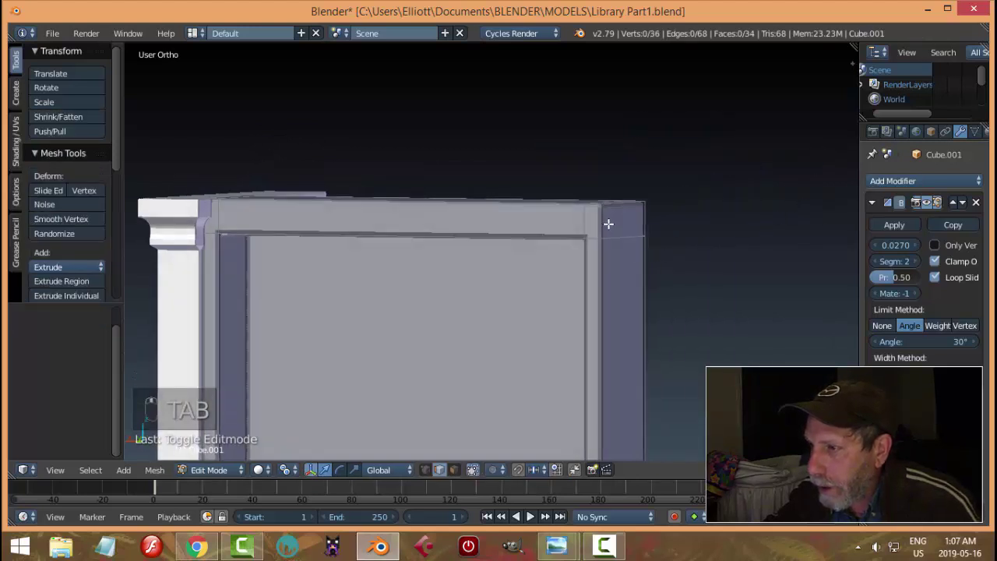
pyautogui.hotkey('ctrl', 'r')
pyautogui.click(603, 217)
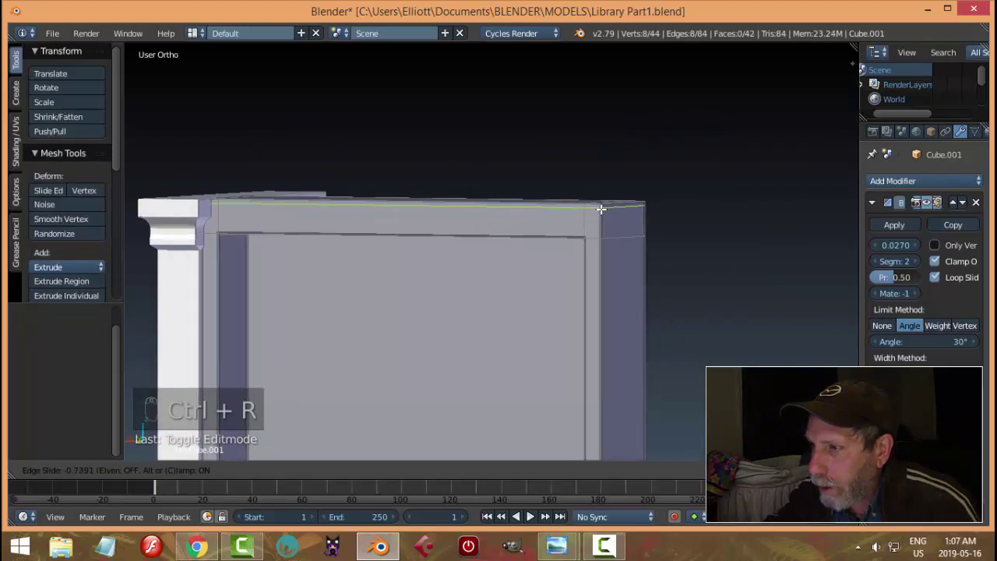
pyautogui.click(649, 231)
pyautogui.press('a')
pyautogui.press('Tab')
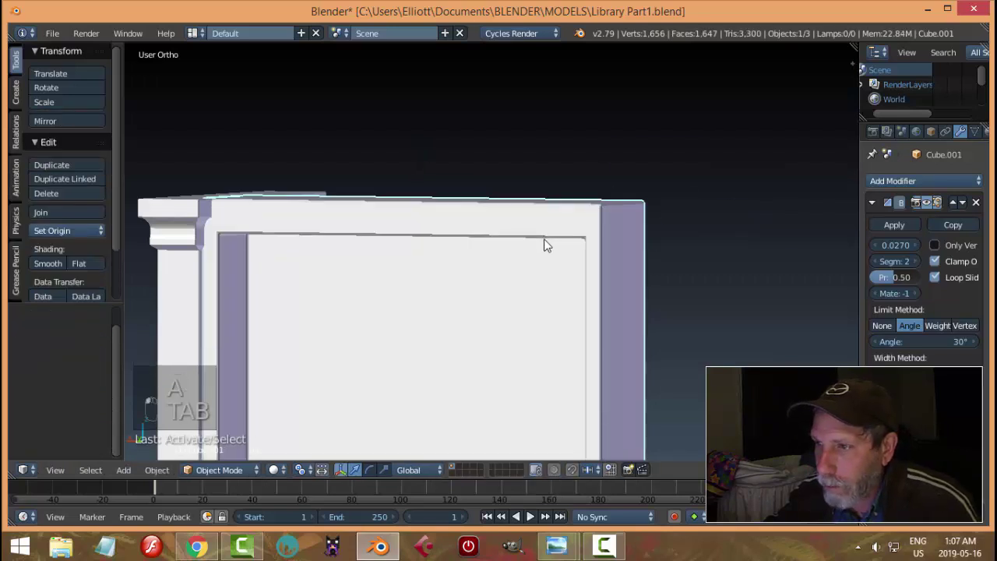
pyautogui.press('a')
pyautogui.press('a')
# - Duplicate the baseboard and raise the copy about 1.4 along Z
pyautogui.scroll(-2, 511, 245)
pyautogui.moveTo(512, 245)
pyautogui.mouseDown(button='middle')
pyautogui.moveTo(528, 305)
pyautogui.moveTo(479, 291)
pyautogui.moveTo(514, 251)
pyautogui.mouseUp(button='middle')
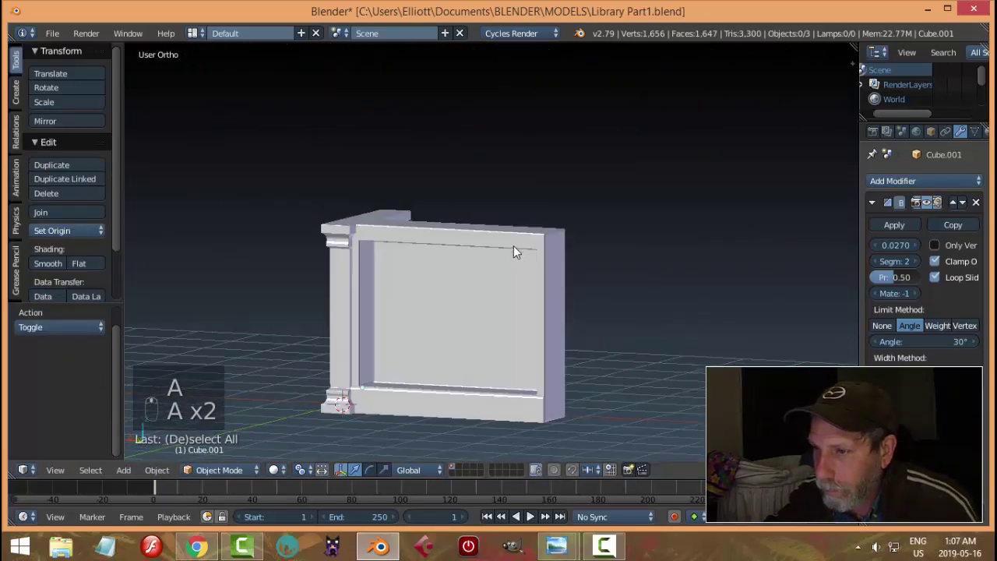
pyautogui.scroll(3, 507, 289)
pyautogui.moveTo(507, 289)
pyautogui.mouseDown(button='middle')
pyautogui.moveTo(531, 266)
pyautogui.moveTo(610, 287)
pyautogui.moveTo(605, 313)
pyautogui.moveTo(596, 281)
pyautogui.moveTo(556, 301)
pyautogui.moveTo(582, 269)
pyautogui.moveTo(547, 305)
pyautogui.moveTo(504, 295)
pyautogui.mouseUp(button='middle')
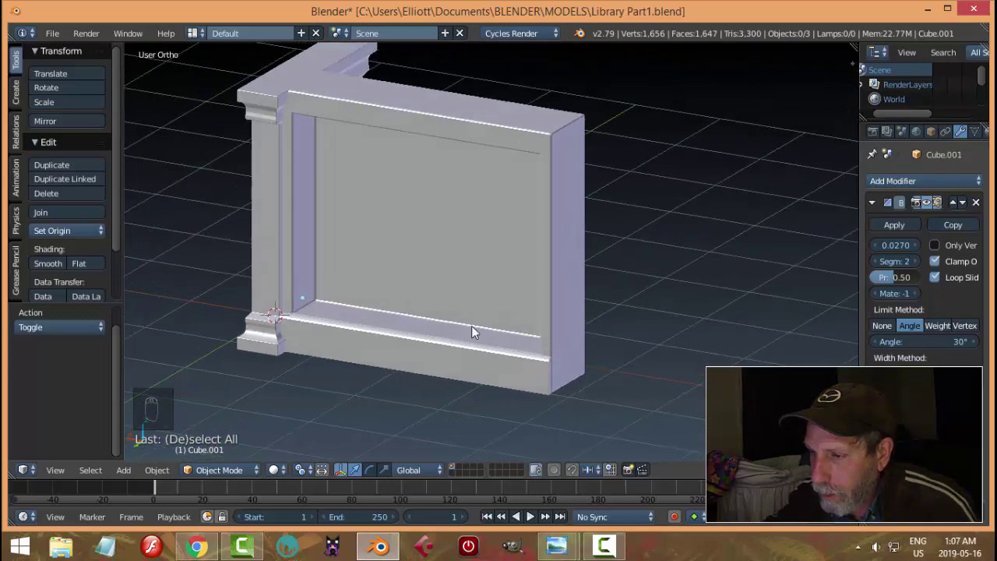
pyautogui.rightClick(459, 358)
pyautogui.hotkey('shift', 'd')
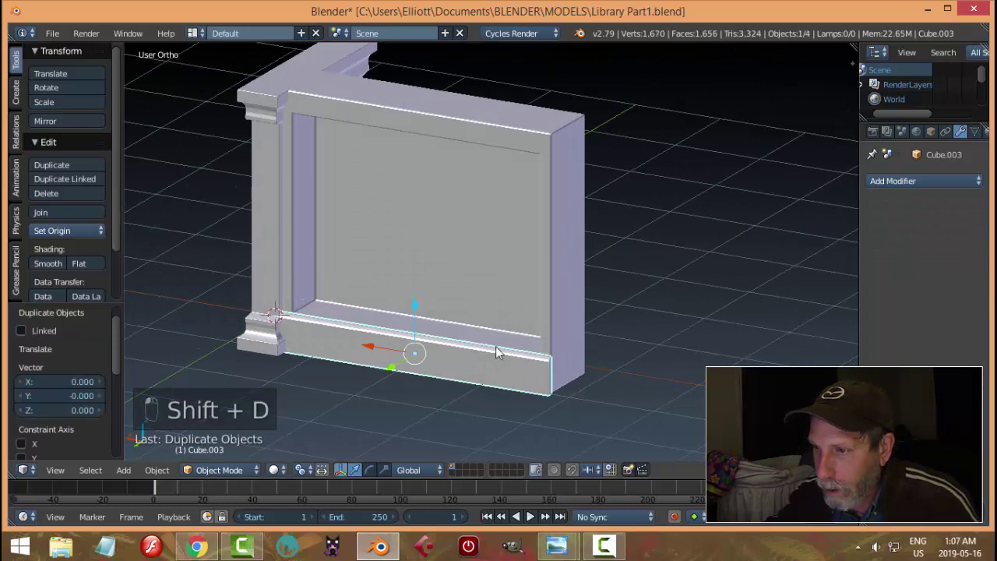
pyautogui.moveTo(407, 306); pyautogui.dragTo(458, 183)
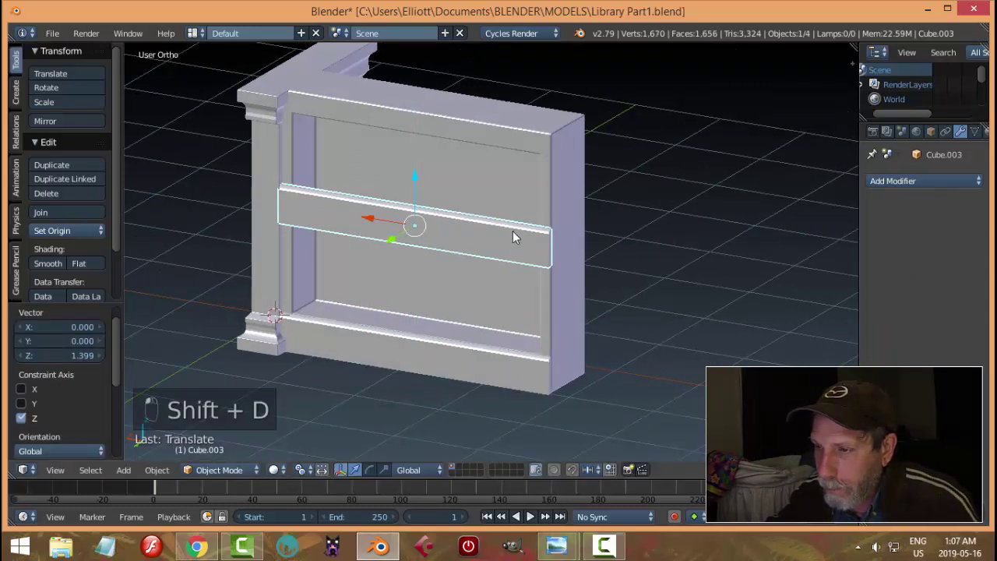
# - Rotate the copied board 180° about Y and raise it about 1.0 along Z to the wall block's top edge
pyautogui.write('r')
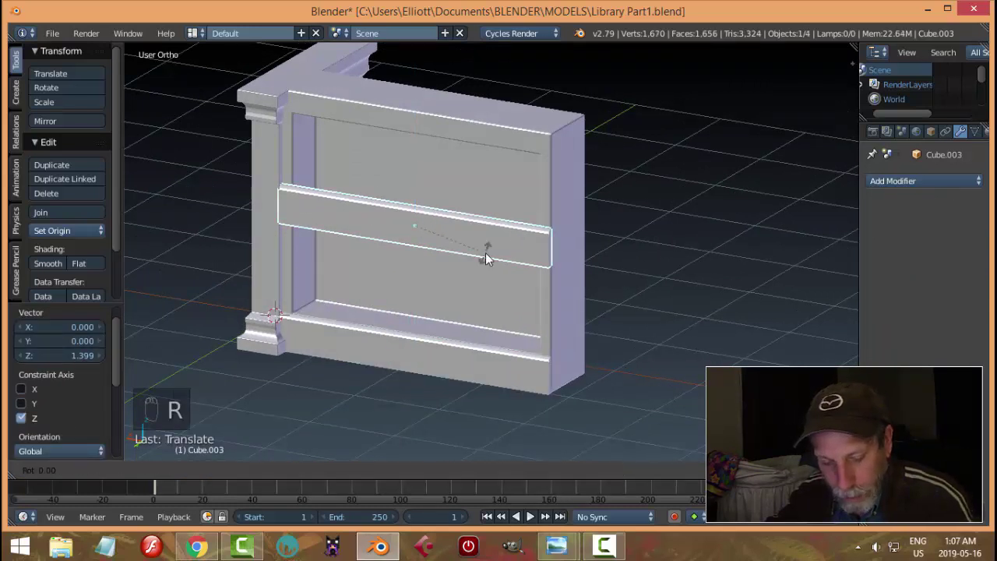
pyautogui.write('80')
pyautogui.press('Return')
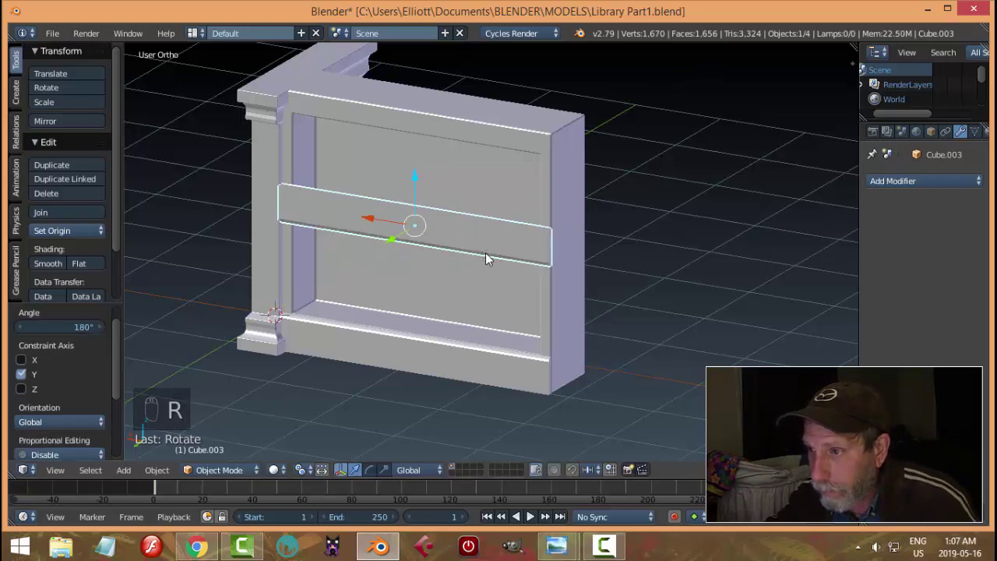
pyautogui.moveTo(423, 188); pyautogui.dragTo(437, 91)
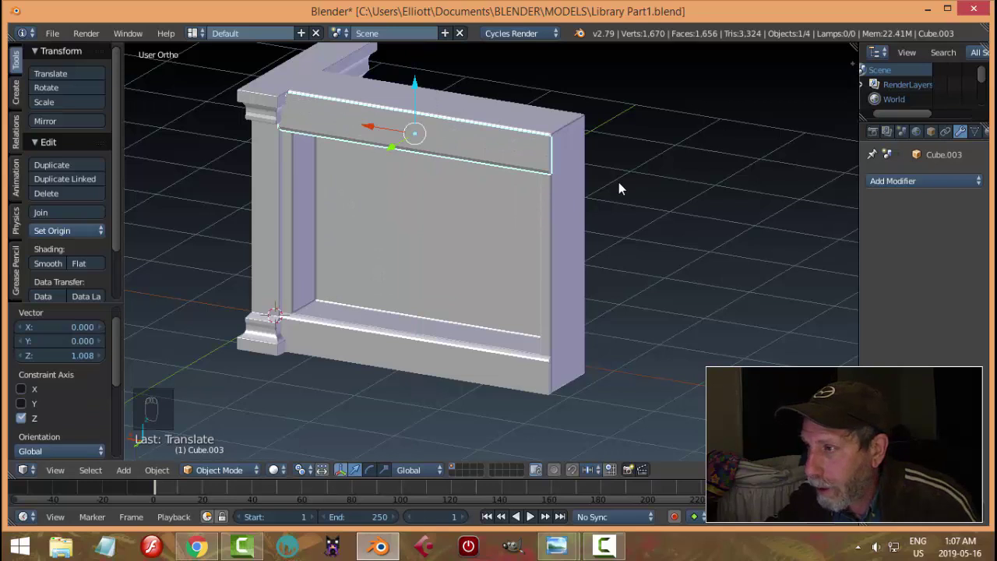
# - Lower the top face of the copied upper board along Z to make the board narrower
pyautogui.press('Tab')
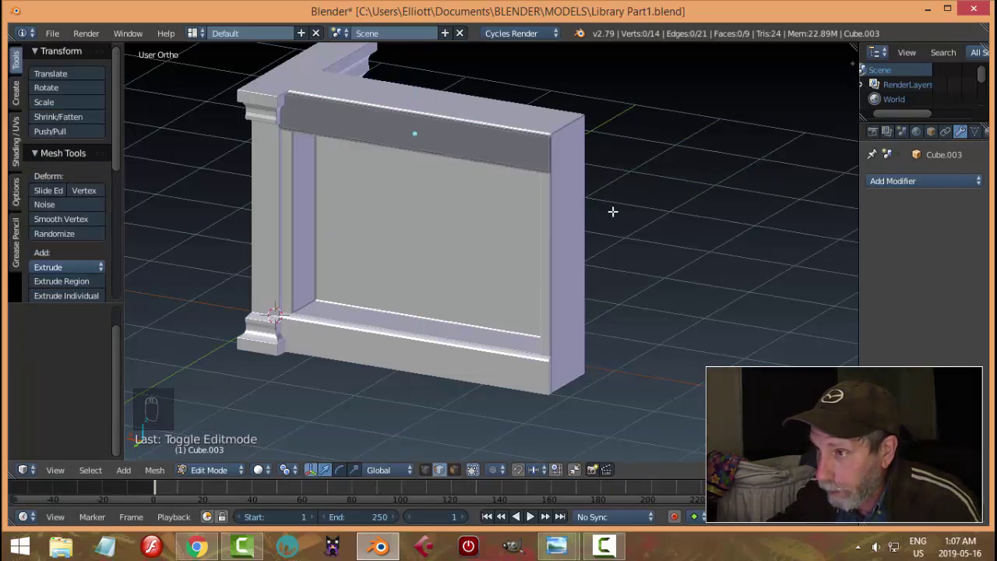
pyautogui.press('KP_3')
pyautogui.press('KP_1')
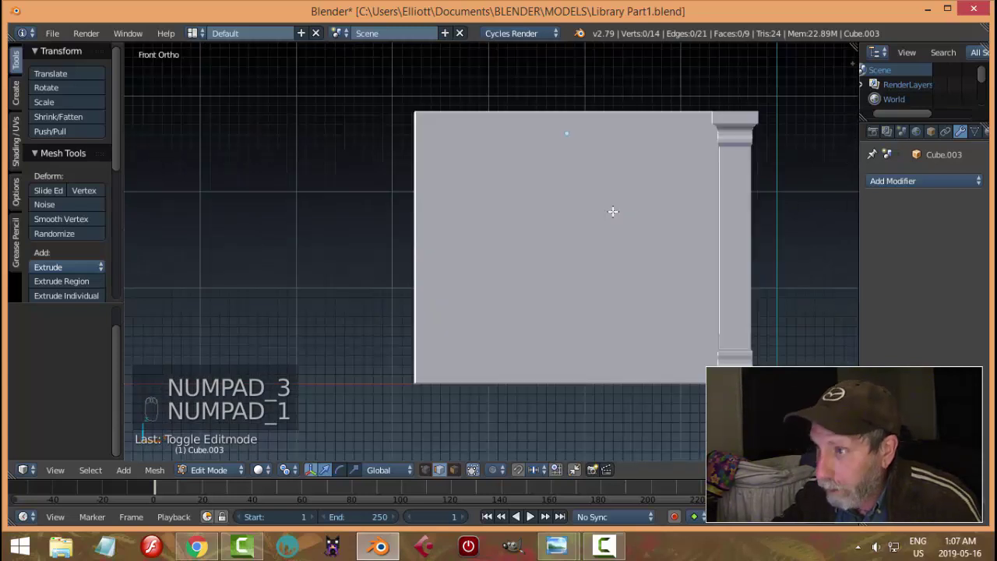
pyautogui.press('ctrl+KP_1')
pyautogui.scroll(-5, 616, 209)
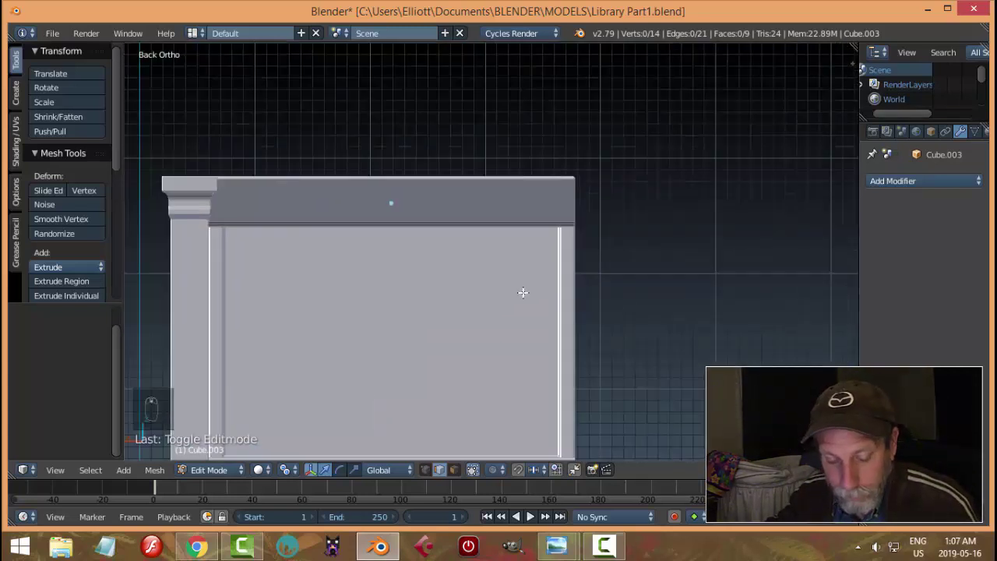
pyautogui.press('z')
pyautogui.click(636, 292)
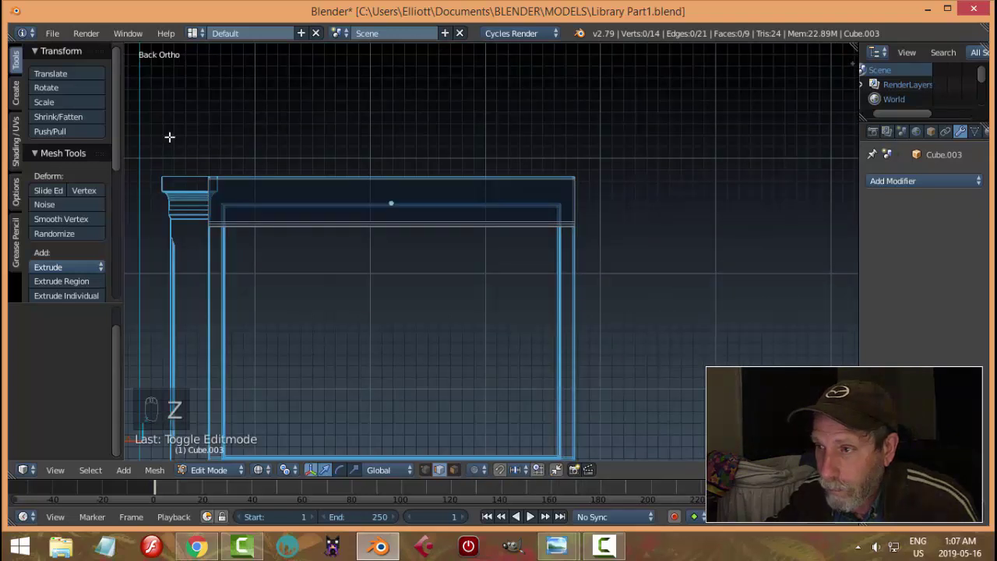
pyautogui.press('b')
pyautogui.moveTo(158, 132); pyautogui.dragTo(632, 207)
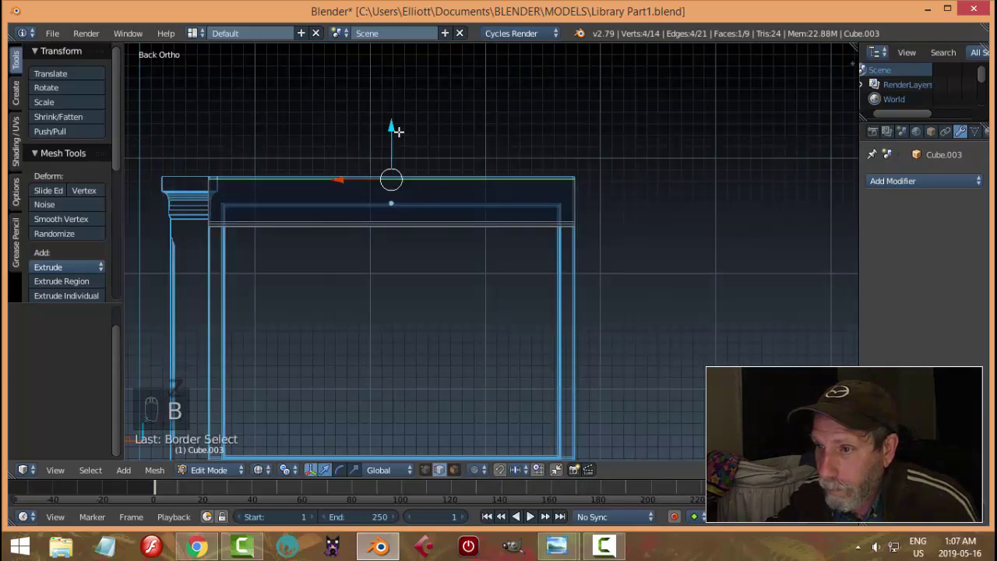
pyautogui.press('a')
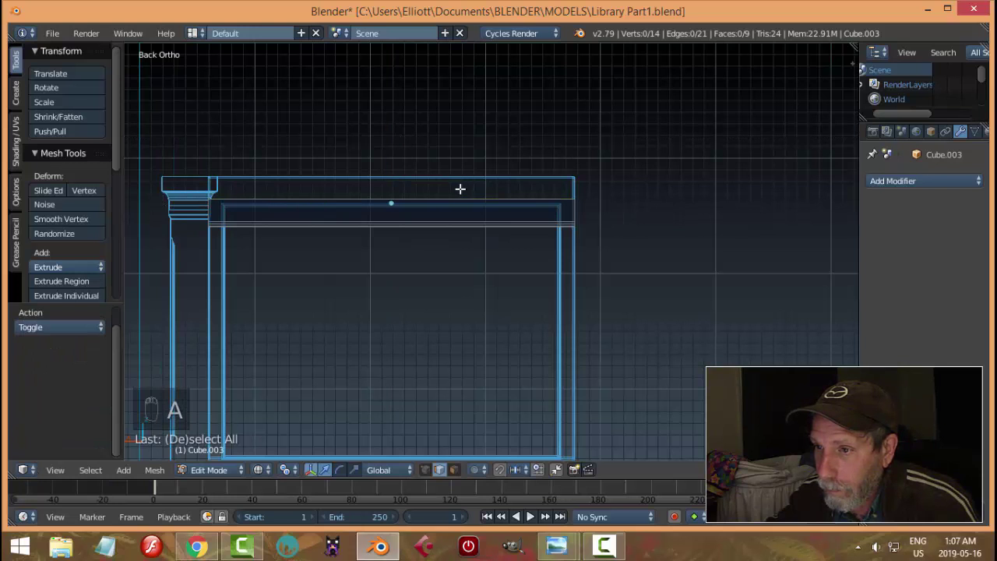
# - Raise the whole upper board mesh about 0.18 along Z to the wall block's top edge and return to Object Mode
pyautogui.press('a')
pyautogui.moveTo(389, 163); pyautogui.dragTo(394, 148)
pyautogui.press('z')
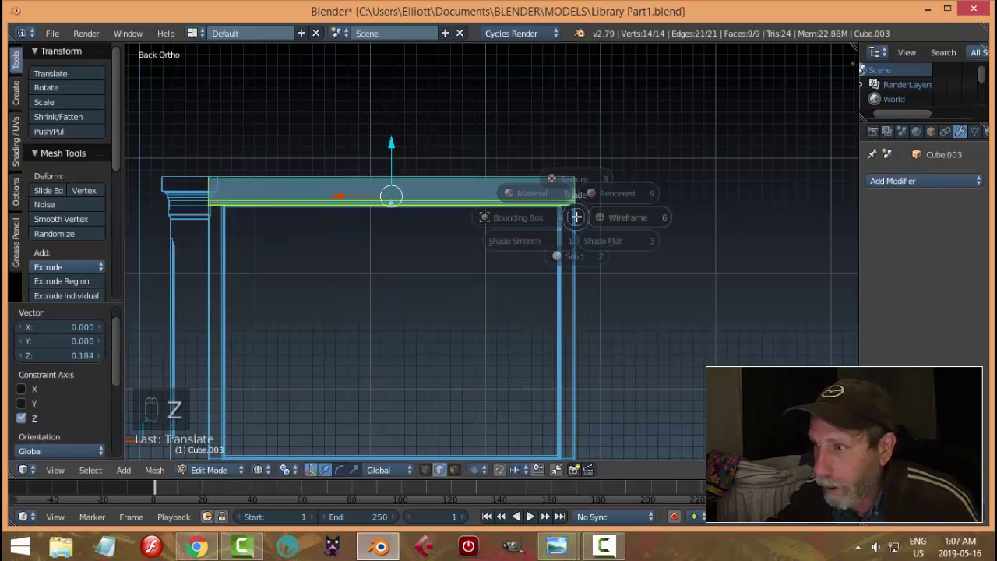
pyautogui.click(574, 299)
pyautogui.moveTo(584, 249); pyautogui.dragTo(472, 273, button='middle')
pyautogui.press('Tab')
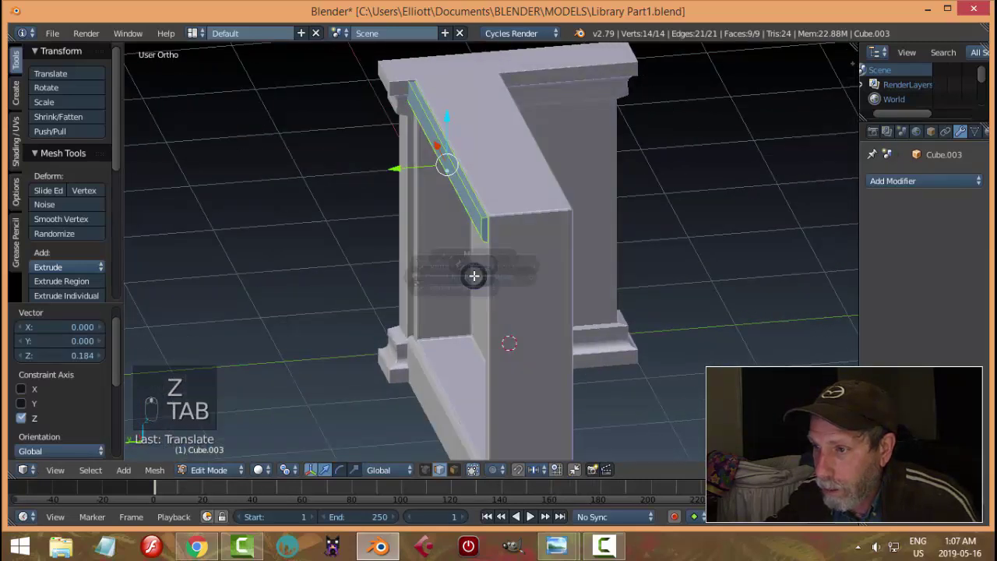
pyautogui.click(387, 271)
# - Delete the upper board along the wall block's top edge
pyautogui.moveTo(387, 271); pyautogui.dragTo(558, 309, button='middle')
pyautogui.rightClick(467, 205)
pyautogui.press('x')
pyautogui.click(467, 200)
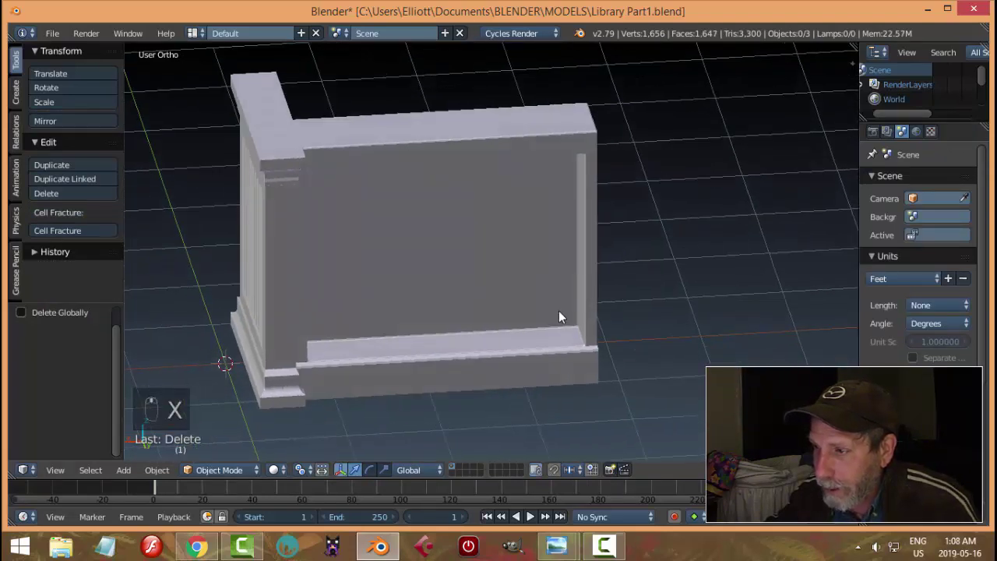
# - Duplicate the floor face of the wall block's recess and raise the copy about 0.6 along Z
pyautogui.rightClick(558, 310)
pyautogui.press('Tab')
pyautogui.moveTo(662, 339); pyautogui.dragTo(597, 334, button='middle')
pyautogui.hotkey('ctrl', 'Tab')
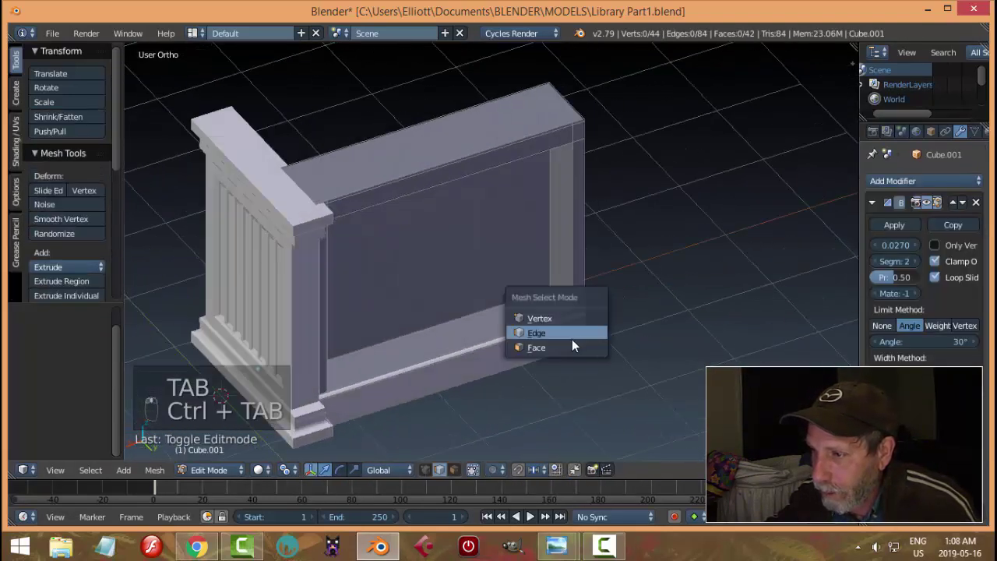
pyautogui.click(562, 347)
pyautogui.rightClick(551, 310)
pyautogui.moveTo(552, 310); pyautogui.dragTo(541, 289, button='middle')
pyautogui.hotkey('shift', 'd')
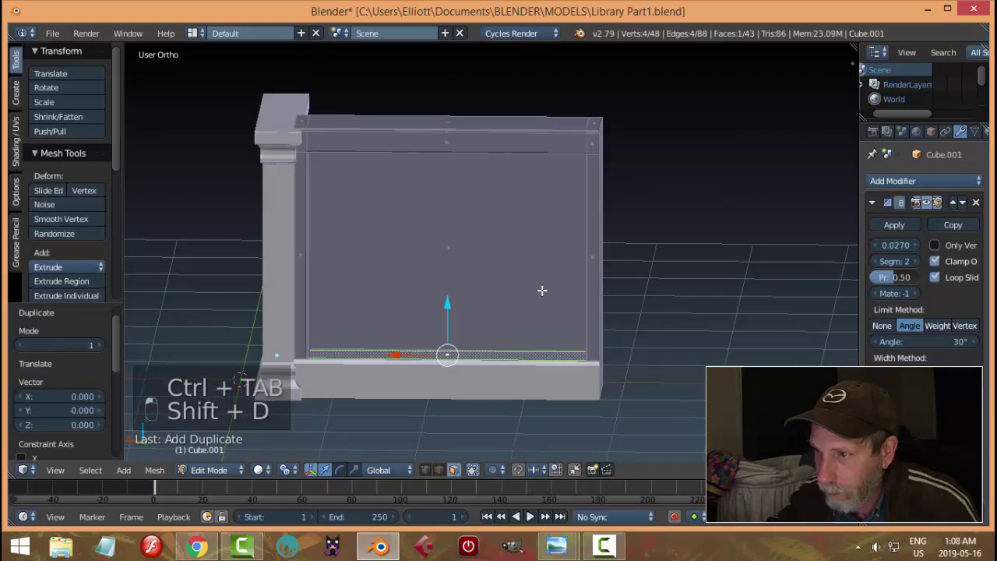
pyautogui.click(460, 252)
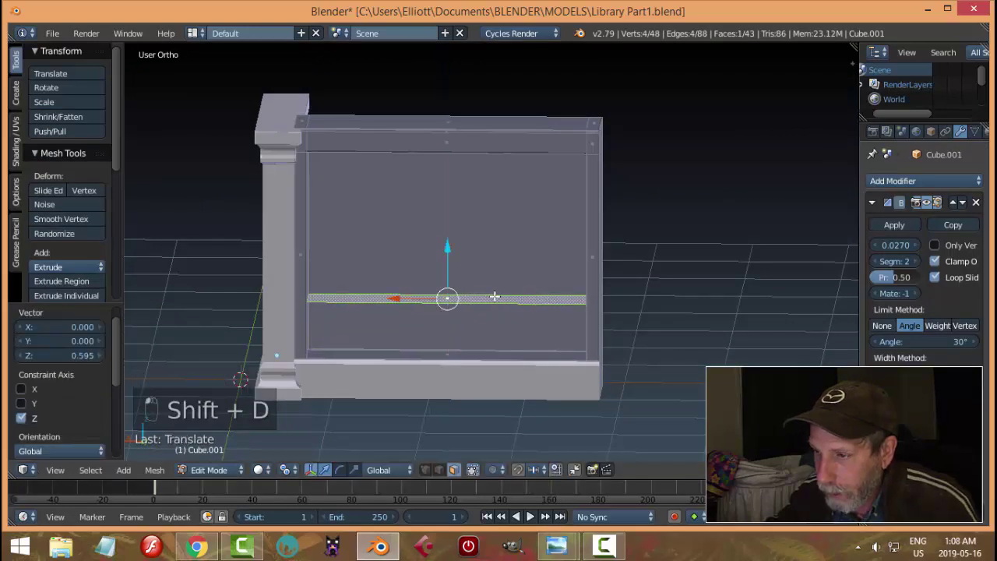
# - Extrude the raised copy of the floor face into a thin shelf board
pyautogui.scroll(2, 543, 251)
pyautogui.moveTo(543, 251); pyautogui.dragTo(478, 289, button='middle')
pyautogui.press('e')
pyautogui.click(552, 277)
pyautogui.press('a')
# - Move the shelf's front face slightly back into the recess along Y
pyautogui.hotkey('ctrl', 'Tab')
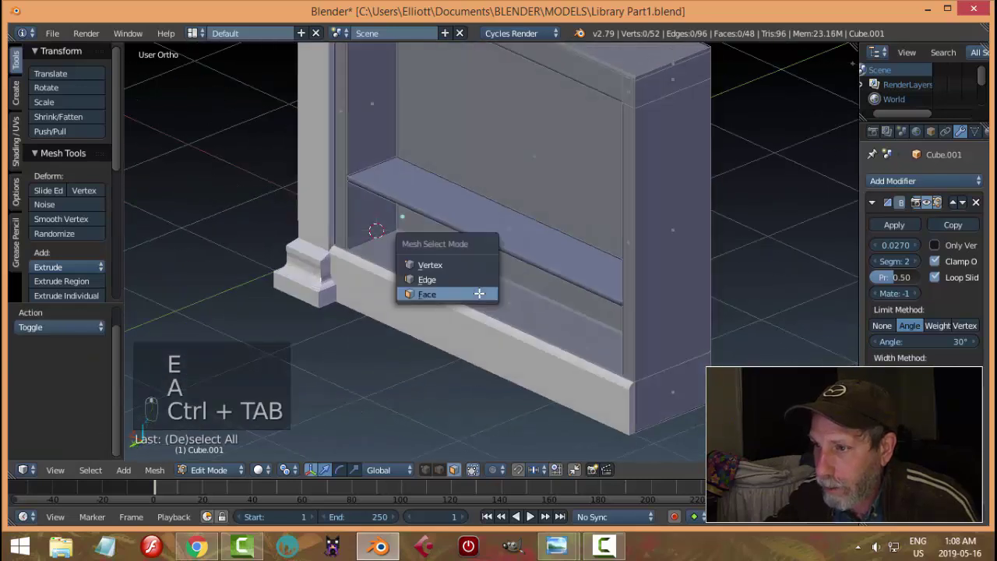
pyautogui.click(448, 294)
pyautogui.rightClick(454, 231)
pyautogui.rightClick(464, 233)
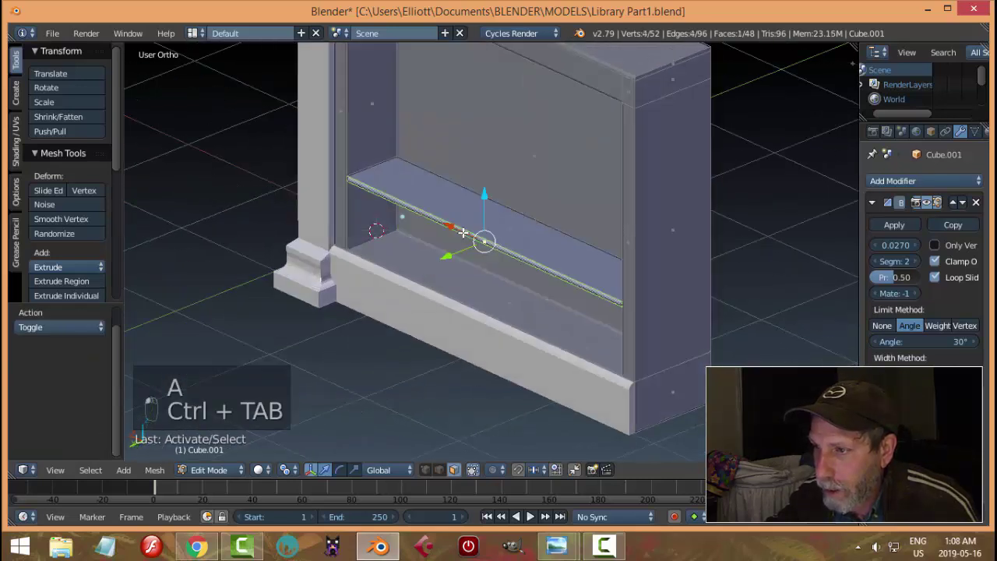
pyautogui.press('g')
pyautogui.press('y')
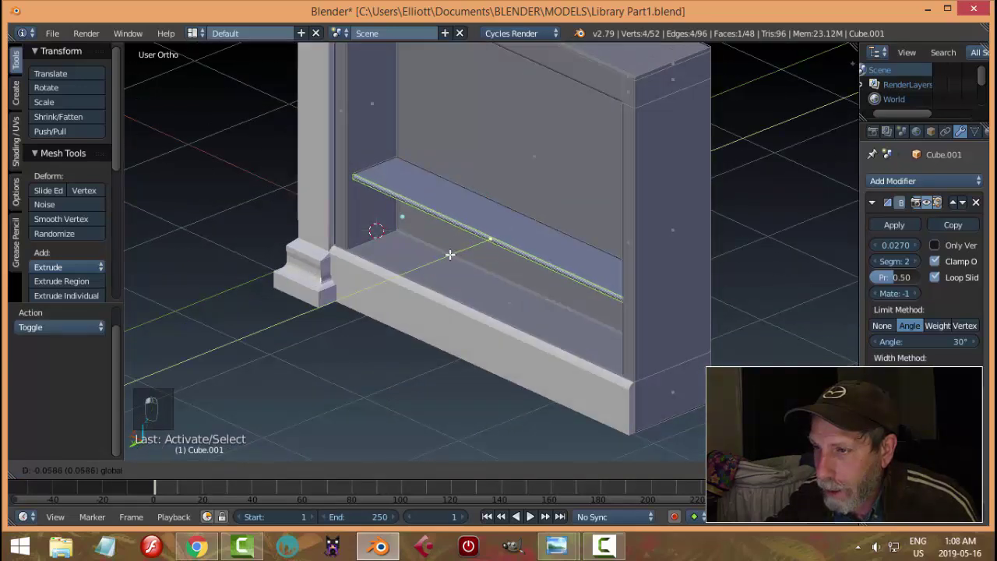
pyautogui.click(454, 254)
pyautogui.press('a')
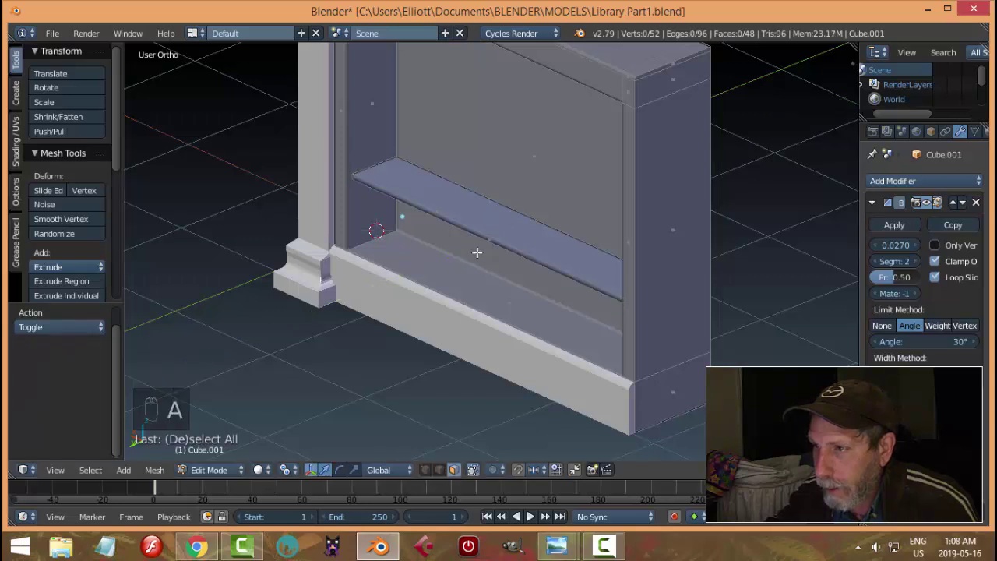
# - Deepen the recess by moving its back face about -0.17 along Y
pyautogui.moveTo(476, 252); pyautogui.dragTo(588, 218, button='middle')
pyautogui.rightClick(507, 151)
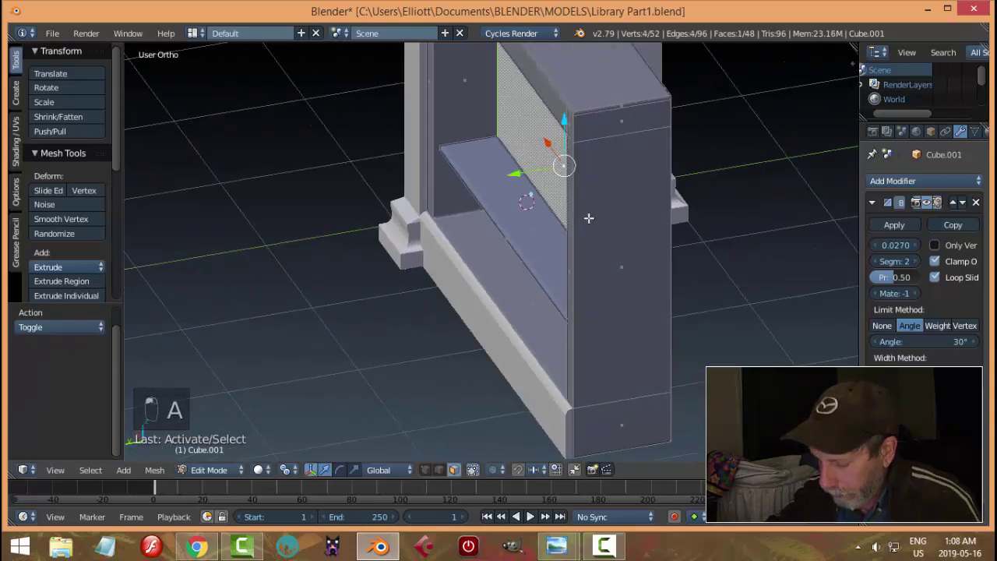
pyautogui.press('KP_3')
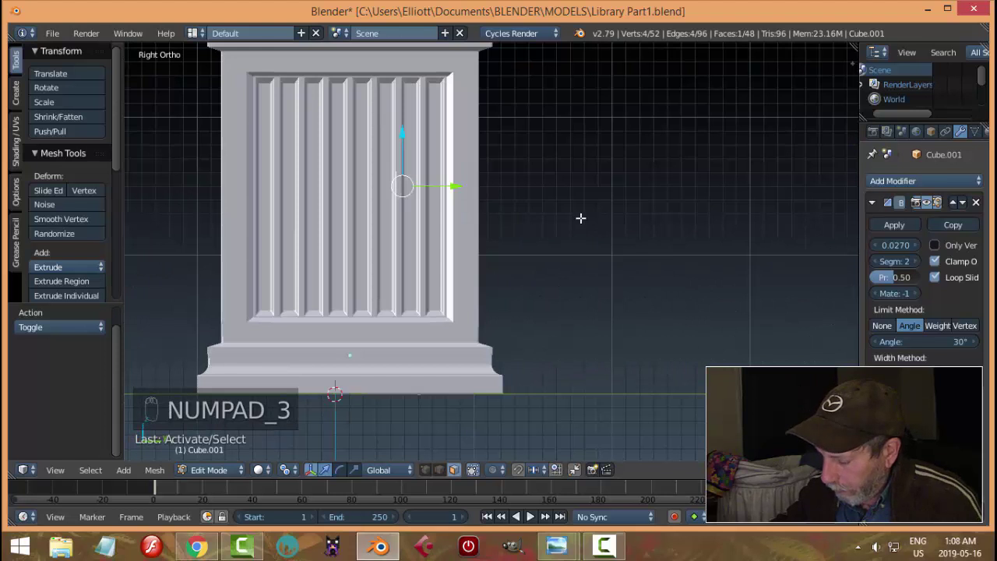
pyautogui.press('ctrl+KP_3')
pyautogui.press('z')
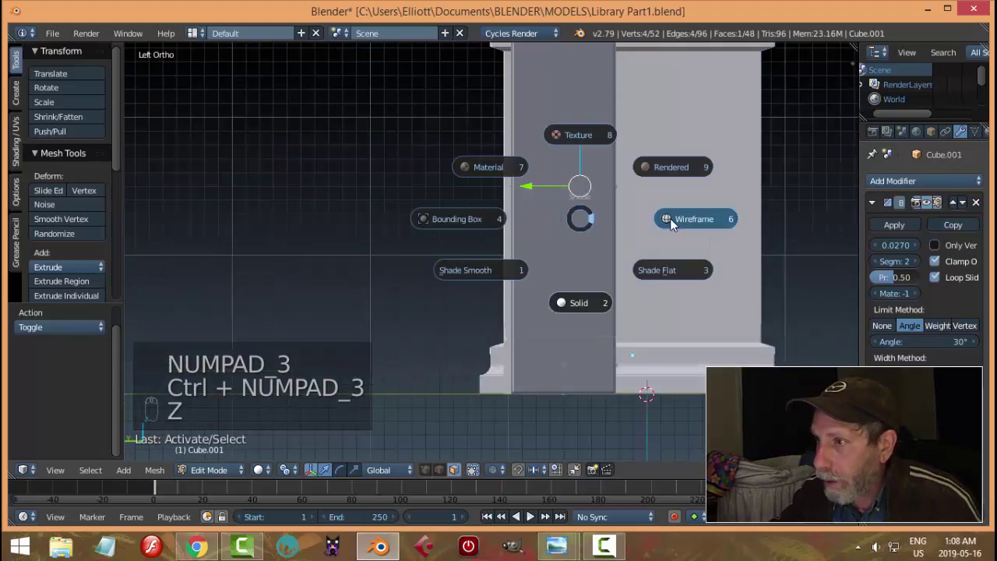
pyautogui.click(667, 218)
pyautogui.moveTo(533, 187); pyautogui.dragTo(559, 201)
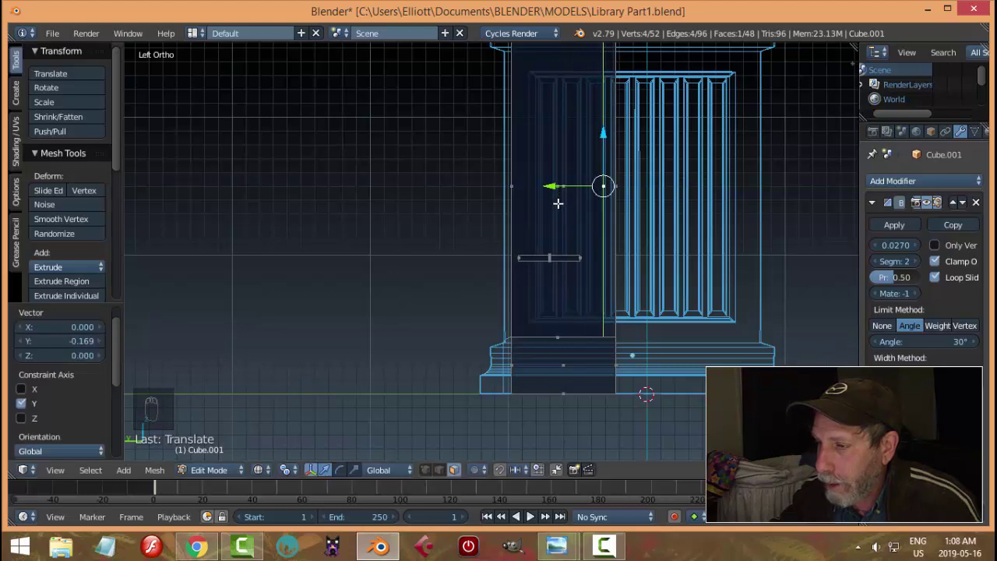
# - Select the entire shelf and move it back along Y toward the recess's back face
pyautogui.press('a')
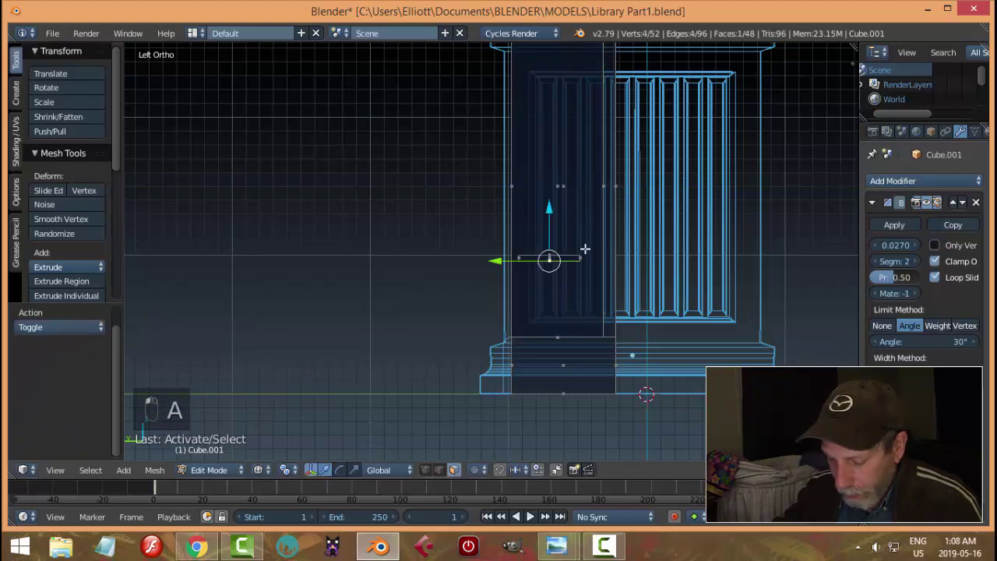
pyautogui.hotkey('ctrl', 'l')
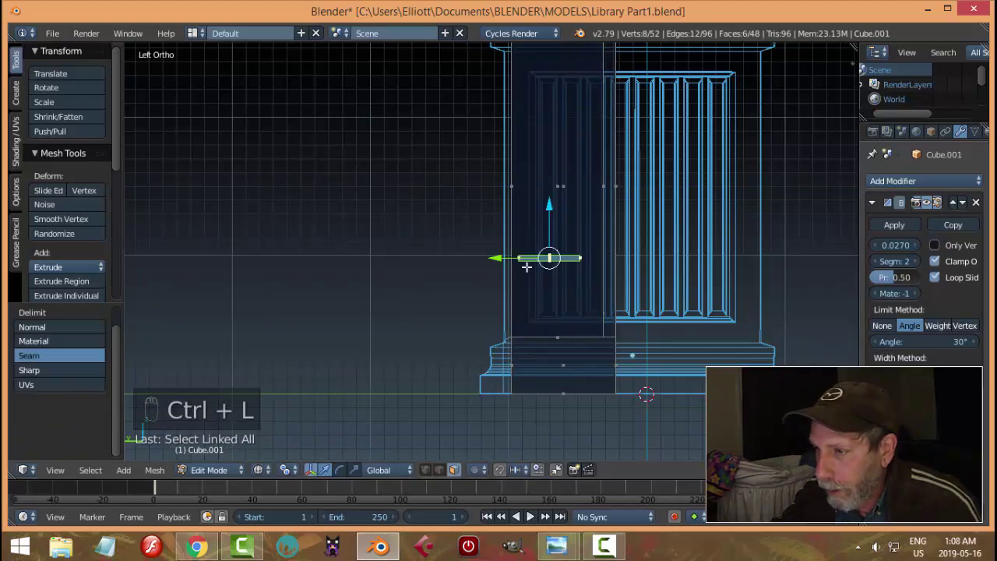
pyautogui.moveTo(496, 258); pyautogui.dragTo(519, 267)
pyautogui.press('a')
pyautogui.moveTo(520, 266); pyautogui.dragTo(593, 277, button='middle')
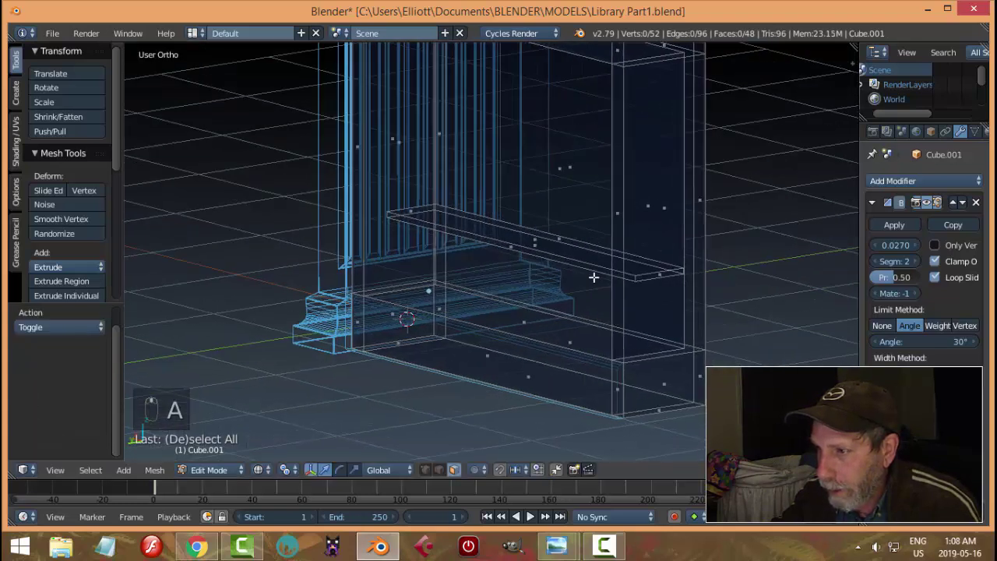
# - Widen the shelf by pulling its front face forward along Y
pyautogui.rightClick(524, 251)
pyautogui.press('z')
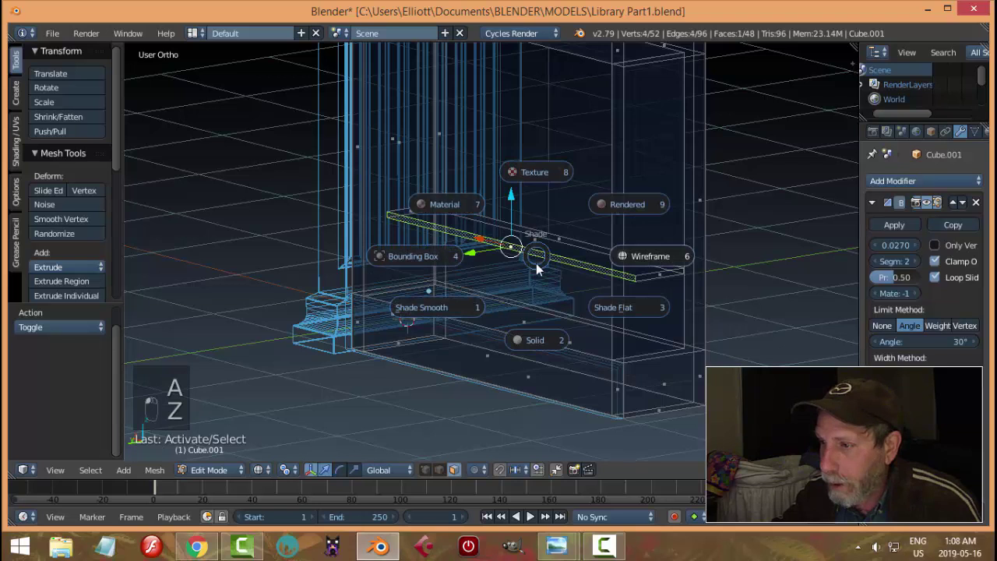
pyautogui.click(529, 341)
pyautogui.moveTo(530, 337); pyautogui.dragTo(477, 273, button='middle')
pyautogui.moveTo(488, 250); pyautogui.dragTo(465, 248)
pyautogui.press('a')
pyautogui.moveTo(466, 249); pyautogui.dragTo(578, 281, button='middle')
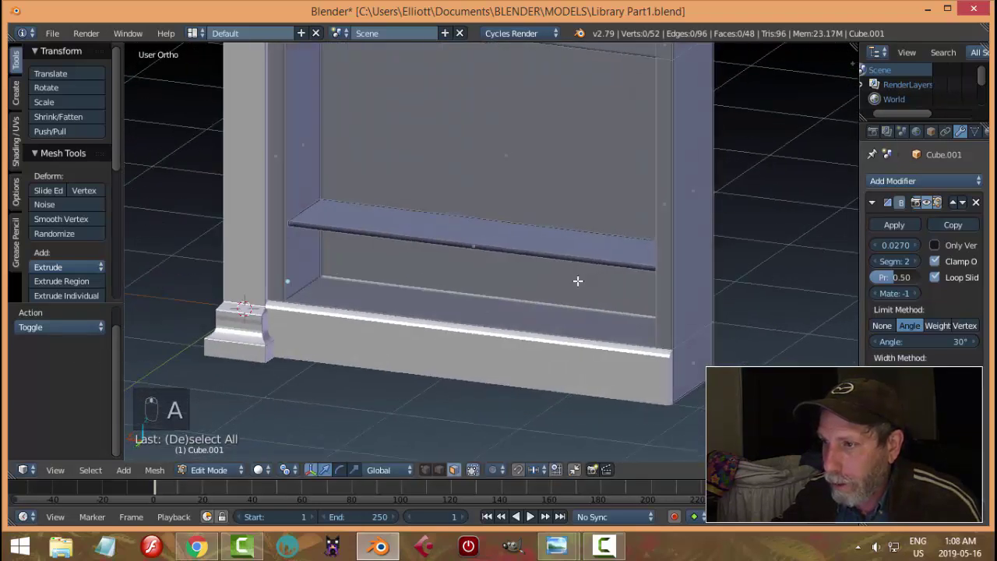
# - Recalculate the normals of the entire wall block mesh
pyautogui.press('Tab')
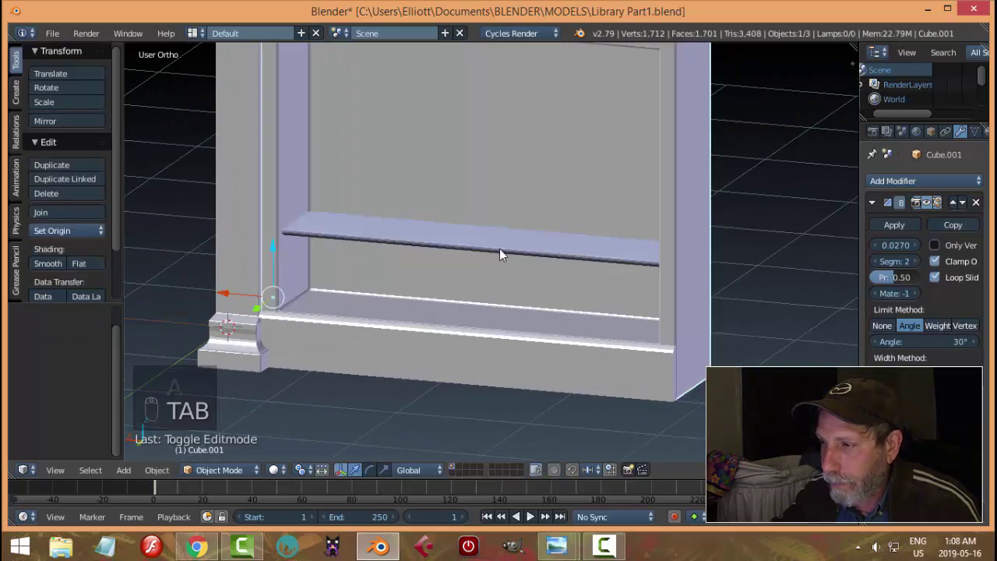
pyautogui.moveTo(500, 254); pyautogui.dragTo(556, 267, button='middle')
pyautogui.press('Tab')
pyautogui.press('a')
pyautogui.press('a')
pyautogui.press('a')
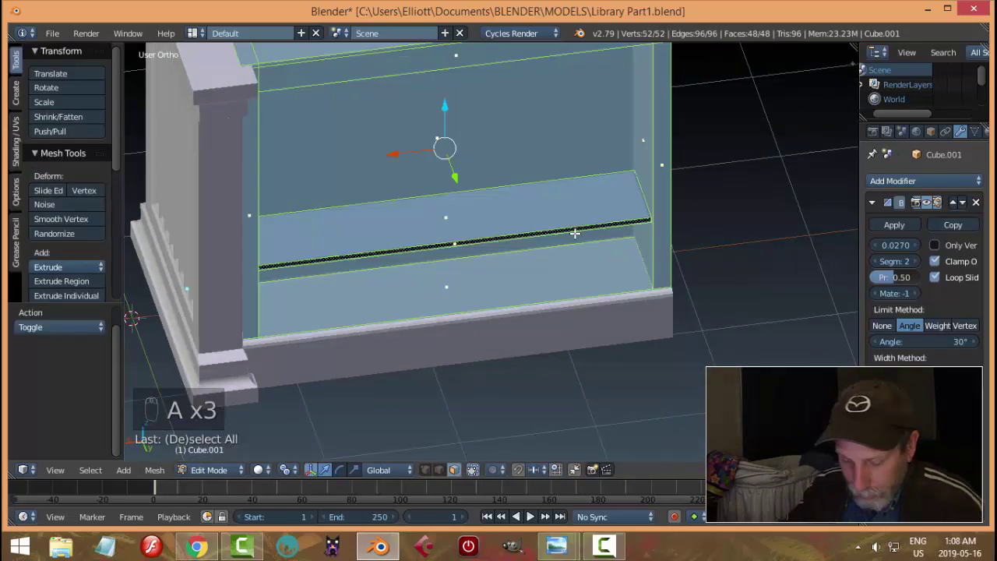
pyautogui.hotkey('ctrl', 'n')
pyautogui.press('a')
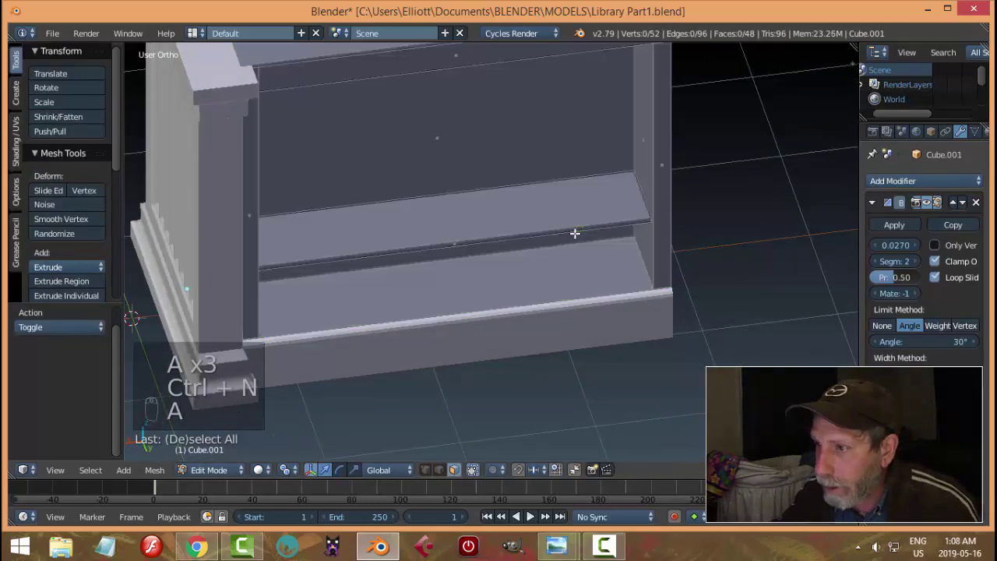
# - Bevel the shelf's upper front edge with multiple segments and an offset of about 0.025, and return to Object Mode
pyautogui.hotkey('ctrl', 'Tab')
pyautogui.click(556, 218)
pyautogui.scroll(1, 537, 220)
pyautogui.keyDown('alt'); pyautogui.rightClick(508, 224); pyautogui.keyUp('alt')
pyautogui.moveTo(509, 223); pyautogui.dragTo(472, 220, button='middle')
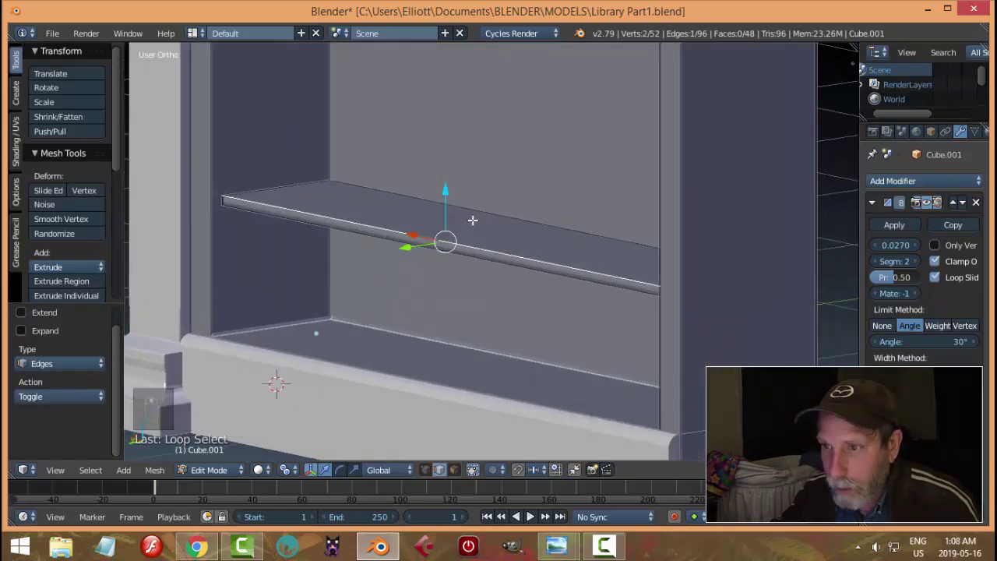
pyautogui.hotkey('ctrl', 'b')
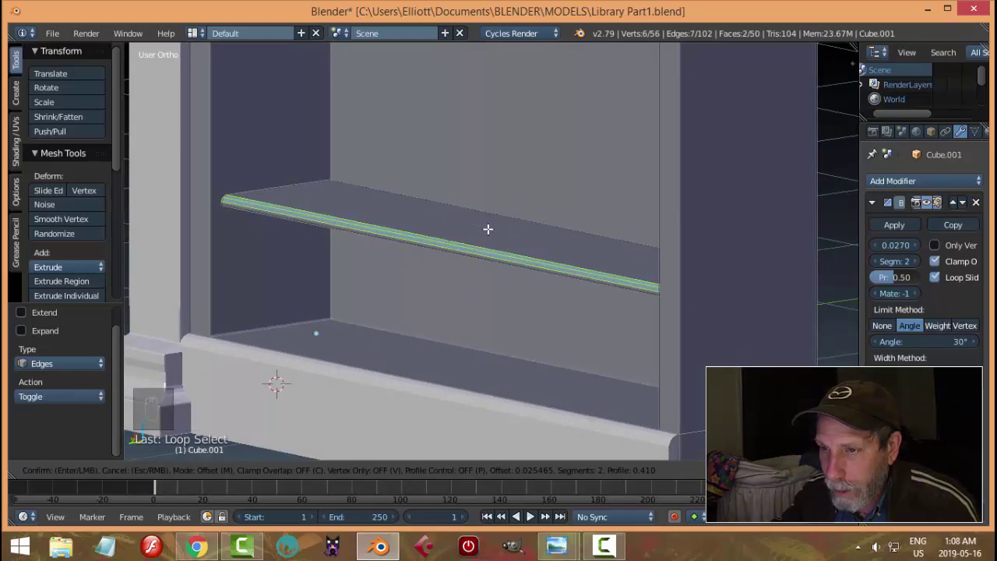
pyautogui.click(488, 228)
pyautogui.press('a')
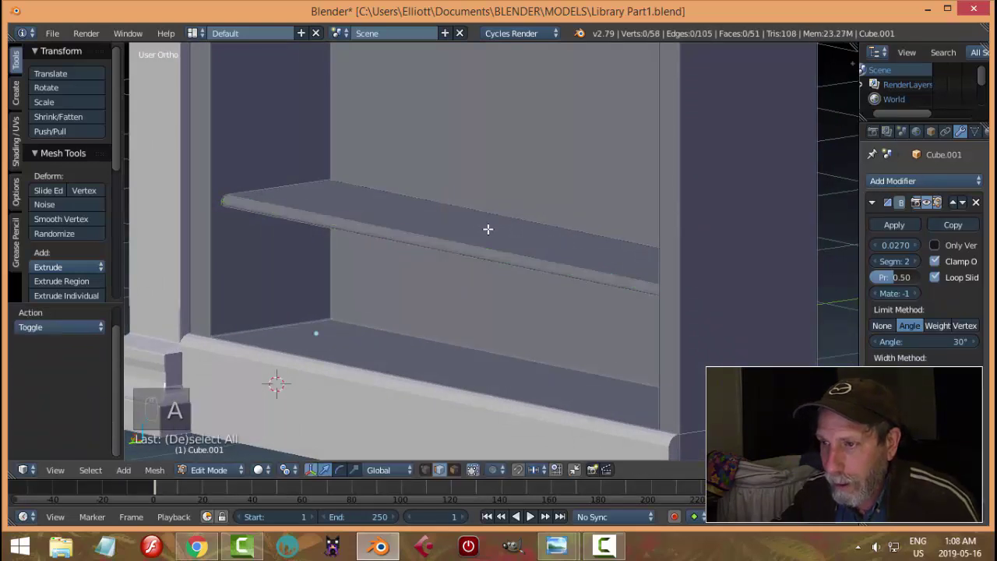
pyautogui.press('Tab')
pyautogui.click(448, 227)
pyautogui.press('a')
# - Inspect the beveled shelf in the recess from above and below, up close and at a distance
pyautogui.scroll(-5, 468, 204)
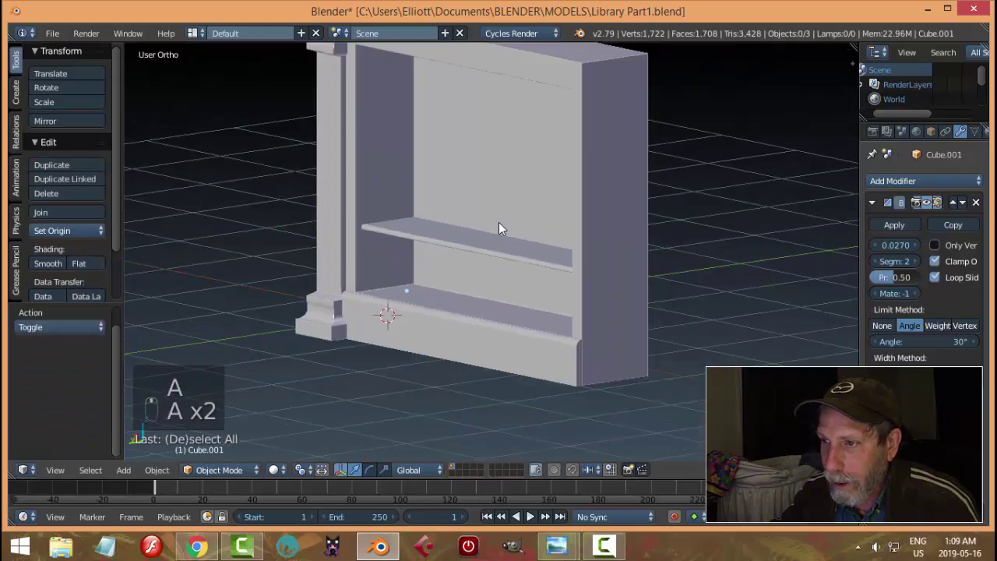
pyautogui.moveTo(501, 227); pyautogui.dragTo(563, 214, button='middle')
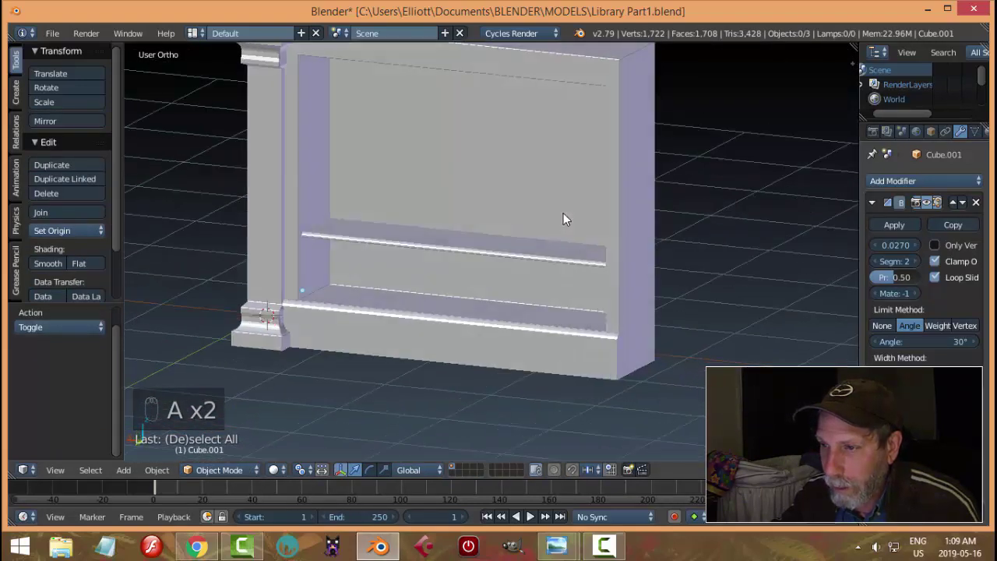
pyautogui.scroll(2, 427, 267)
pyautogui.moveTo(427, 267); pyautogui.dragTo(393, 227, button='middle')
pyautogui.scroll(3, 390, 259)
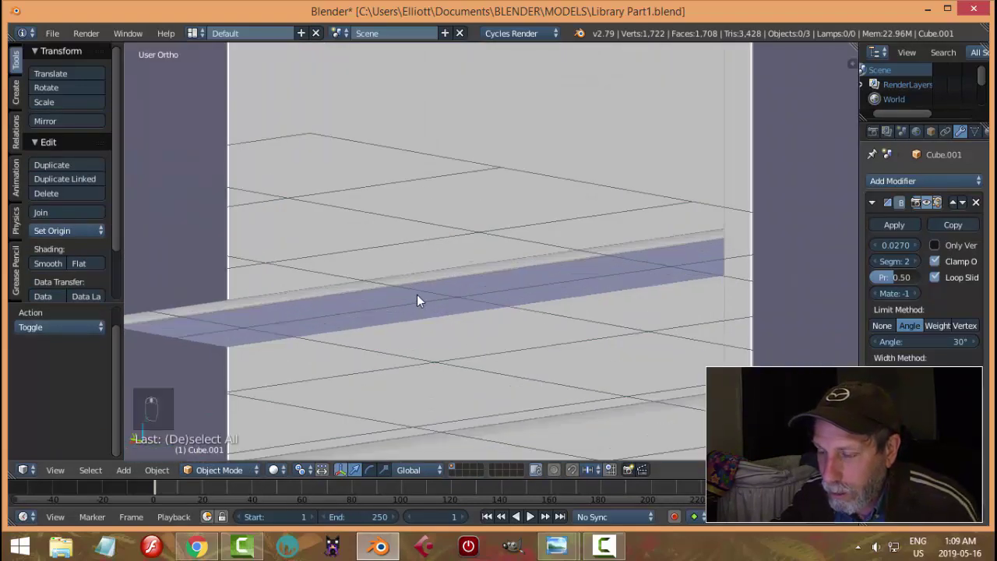
pyautogui.scroll(-4, 459, 251)
pyautogui.moveTo(503, 205); pyautogui.dragTo(579, 247, button='middle')
# - Duplicate the entire linked shelf within the wall block mesh and move the copy up about 0.544 along Z
pyautogui.rightClick(507, 243)
pyautogui.press('Tab')
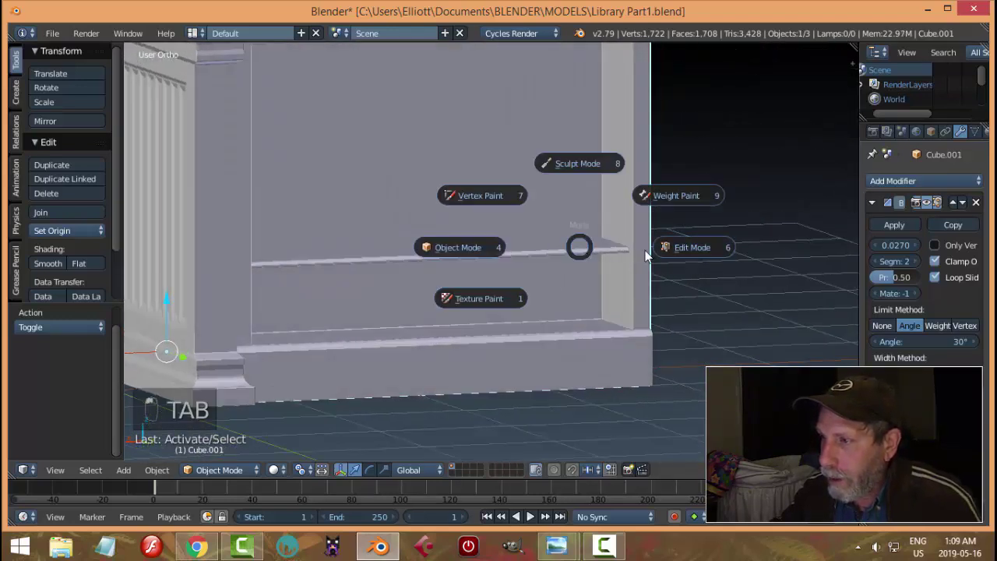
pyautogui.hotkey('ctrl', 'l')
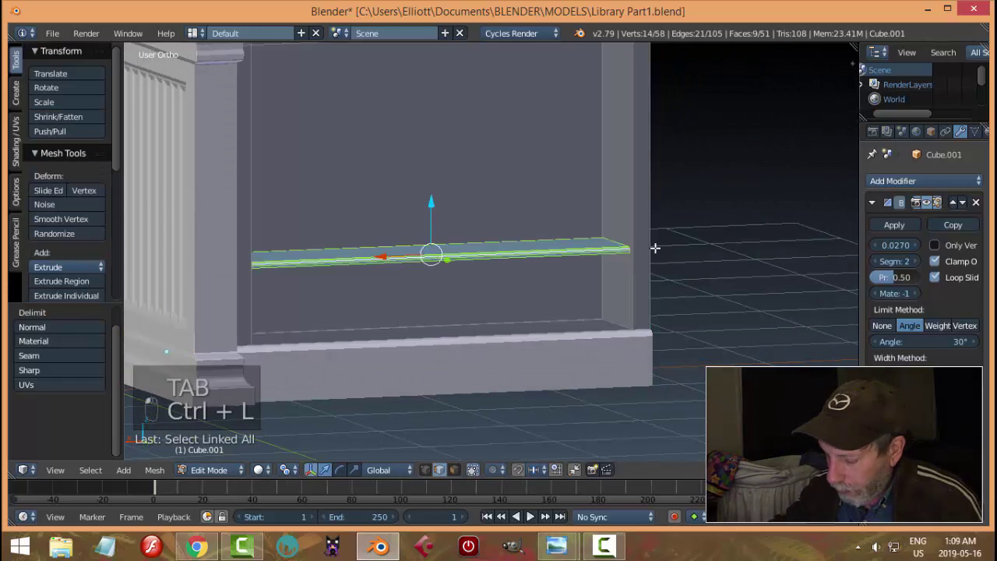
pyautogui.press('ctrl+KP_1')
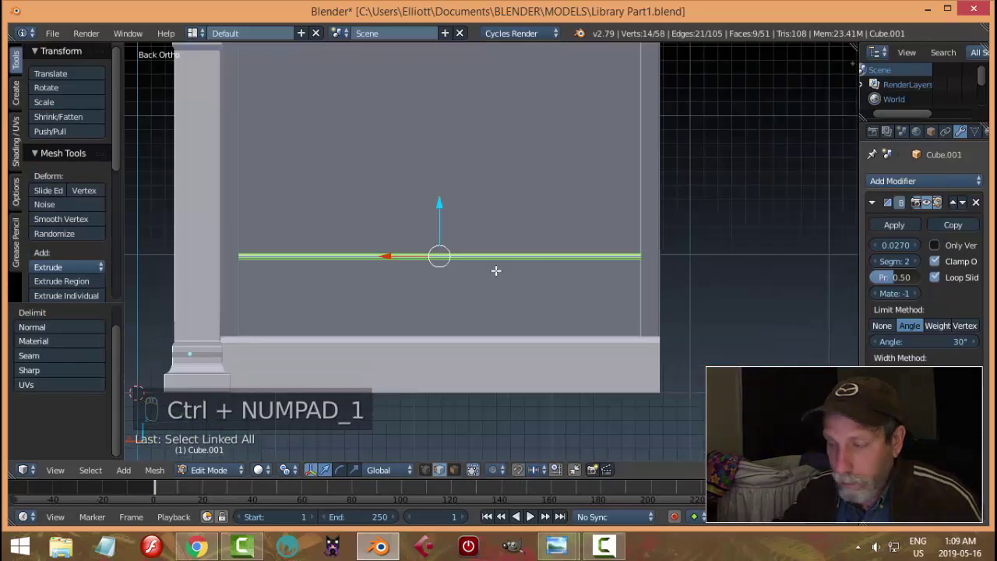
pyautogui.hotkey('shift', 'd')
pyautogui.press('z')
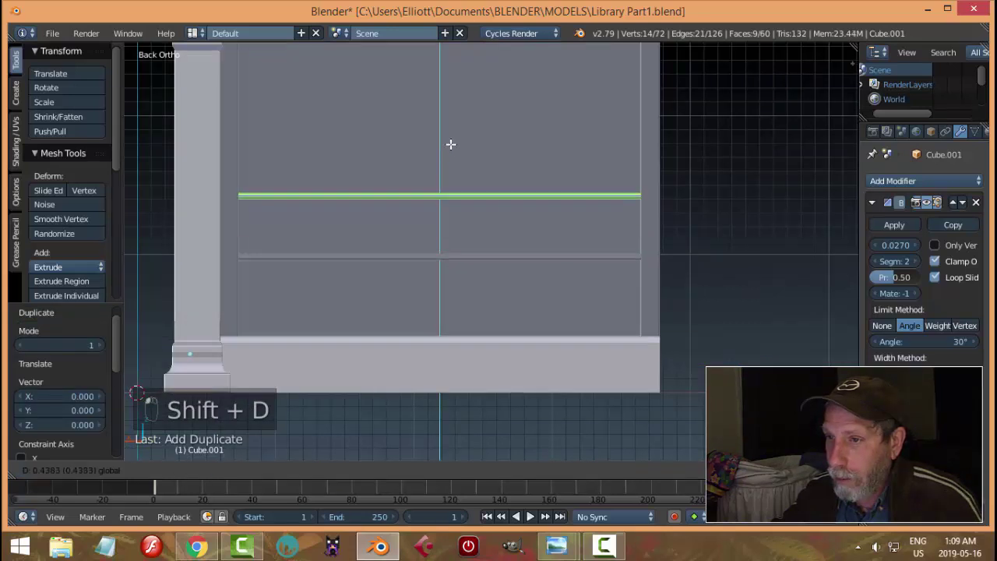
pyautogui.click(453, 131)
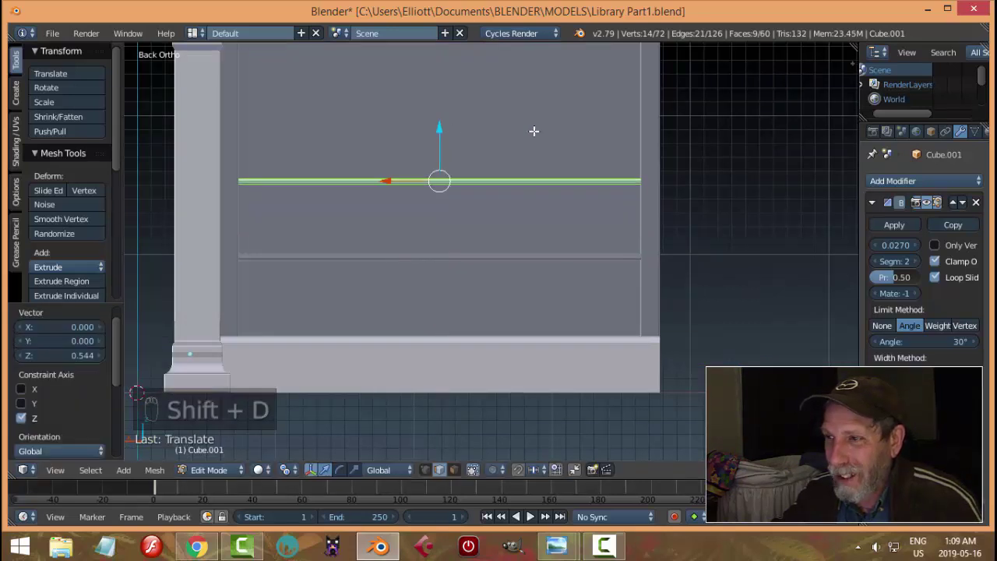
# - Raise the duplicated shelf about 0.046 further along Z, and delete all of its vertices
pyautogui.scroll(-3, 535, 136)
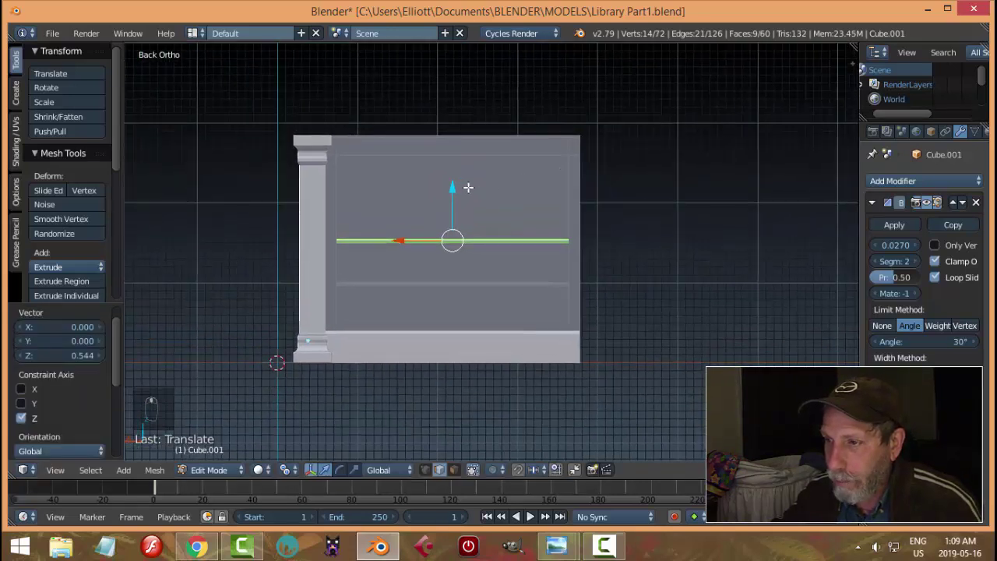
pyautogui.moveTo(452, 189); pyautogui.dragTo(453, 183)
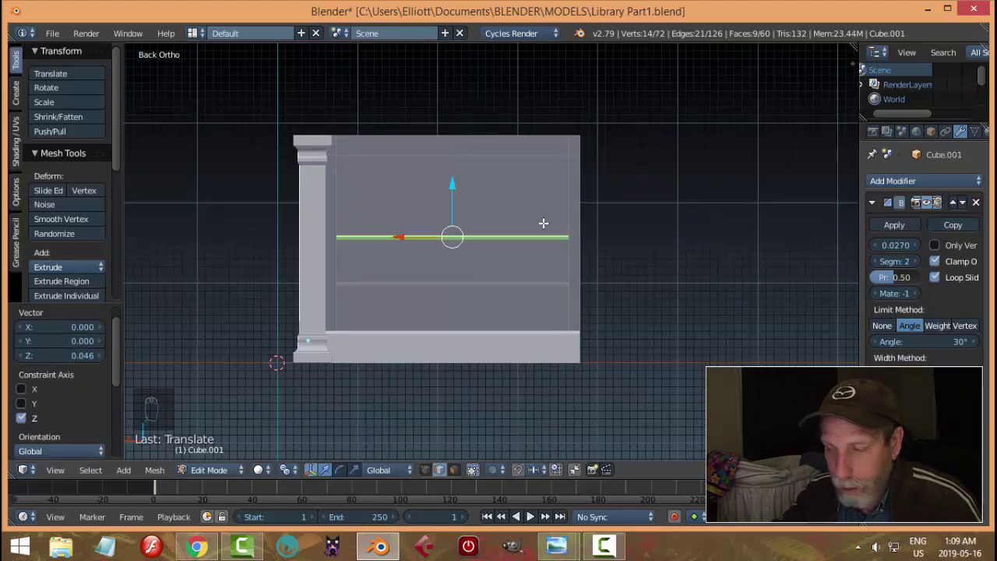
pyautogui.moveTo(543, 225); pyautogui.dragTo(501, 257, button='middle')
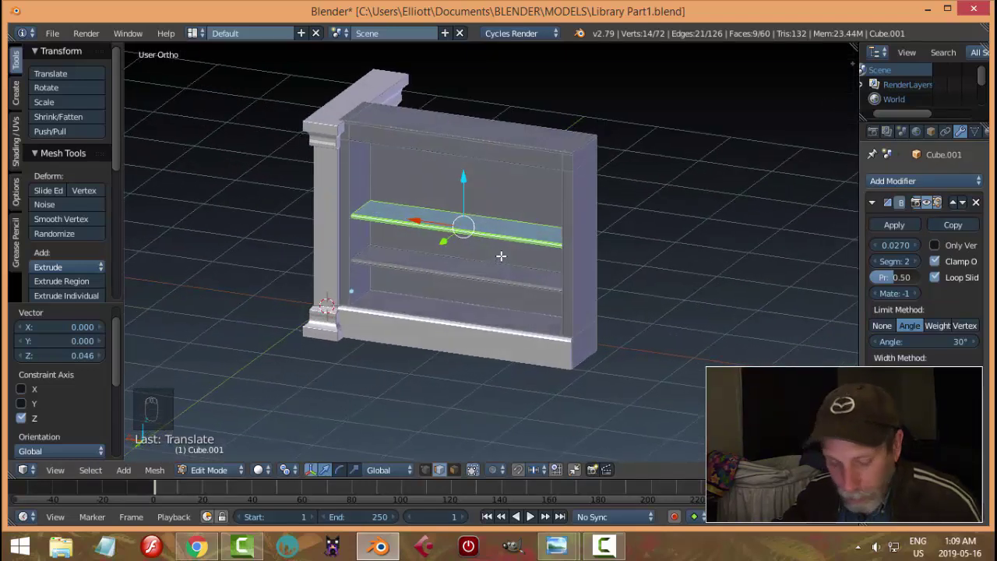
pyautogui.press('x')
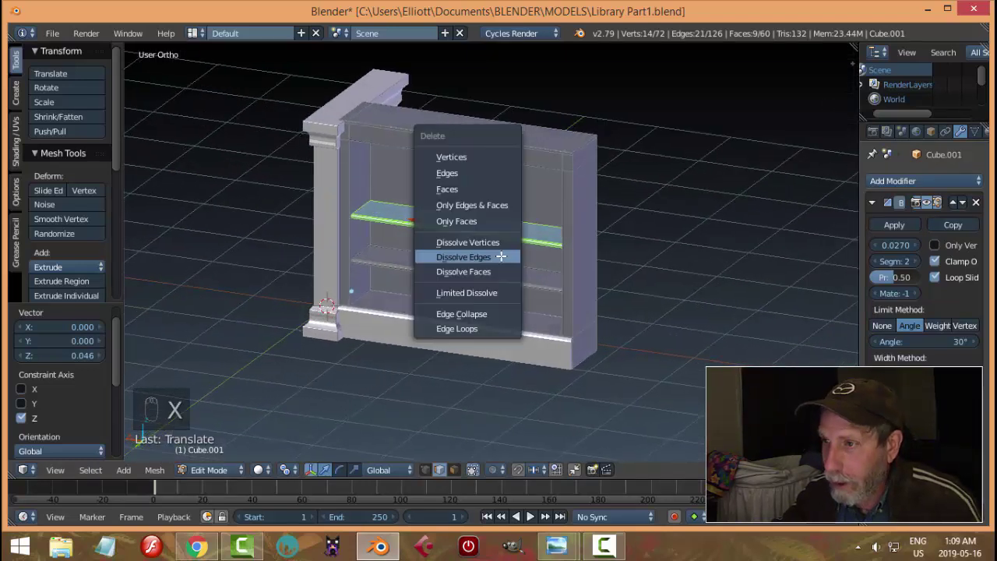
pyautogui.click(452, 157)
# - Separate the entire remaining shelf from the wall block into its own object and return to Object Mode
pyautogui.rightClick(533, 274)
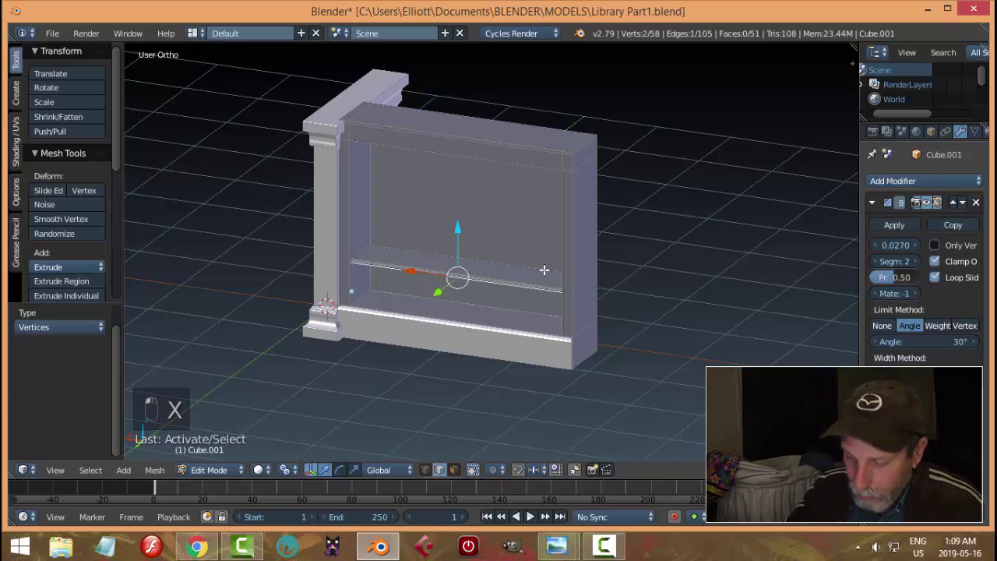
pyautogui.hotkey('ctrl', 'l')
pyautogui.press('p')
pyautogui.click(543, 270)
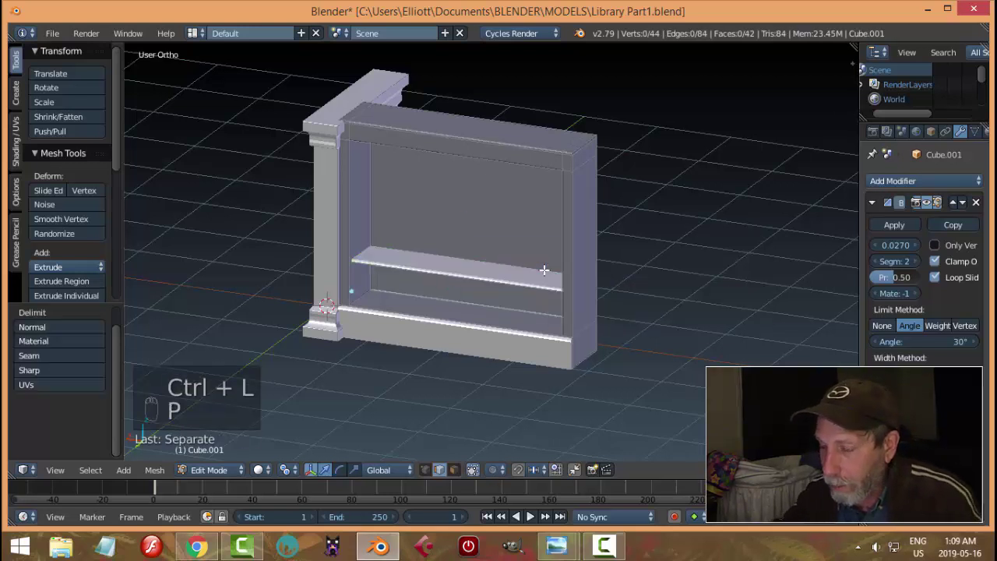
pyautogui.press('Tab')
pyautogui.click(406, 272)
# - Set the separated shelf's origin to its geometry and apply its rotation and scale
pyautogui.rightClick(422, 264)
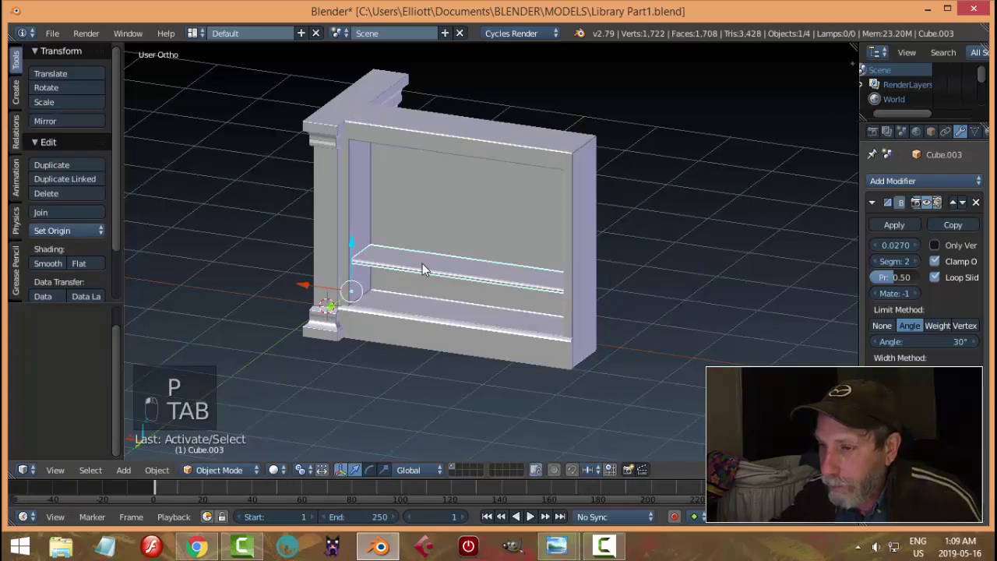
pyautogui.click(81, 234)
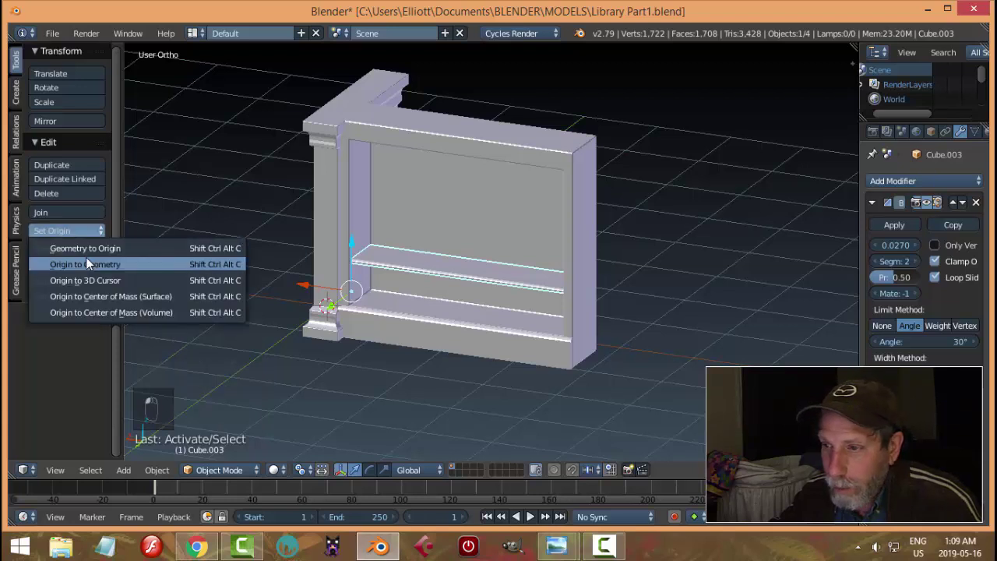
pyautogui.click(86, 260)
pyautogui.hotkey('ctrl', 'a')
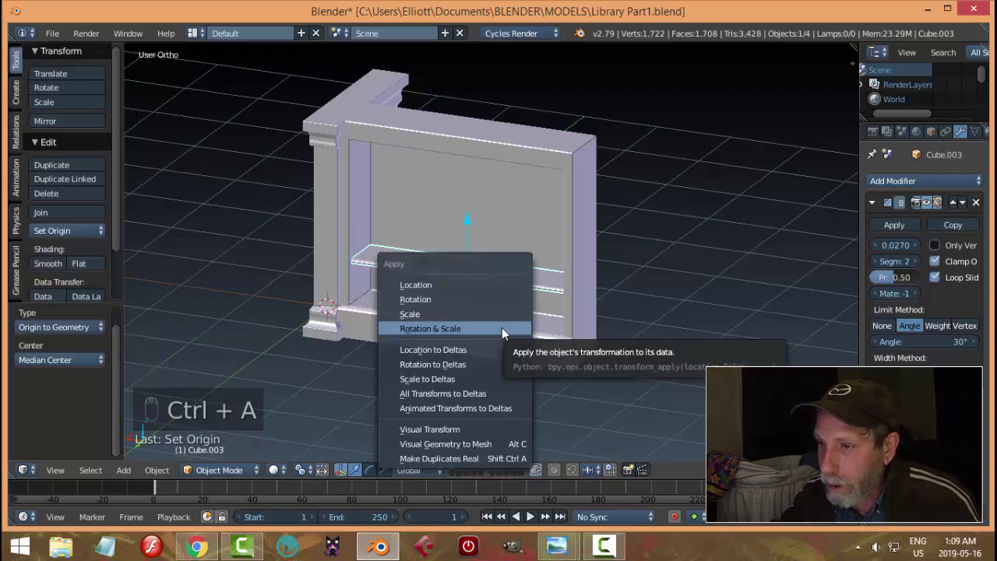
pyautogui.click(507, 332)
# - Add an Array modifier to the shelf with a count of 3 and relative offsets of 0 in X and 11.600 in Z
pyautogui.moveTo(509, 319); pyautogui.dragTo(531, 304, button='middle')
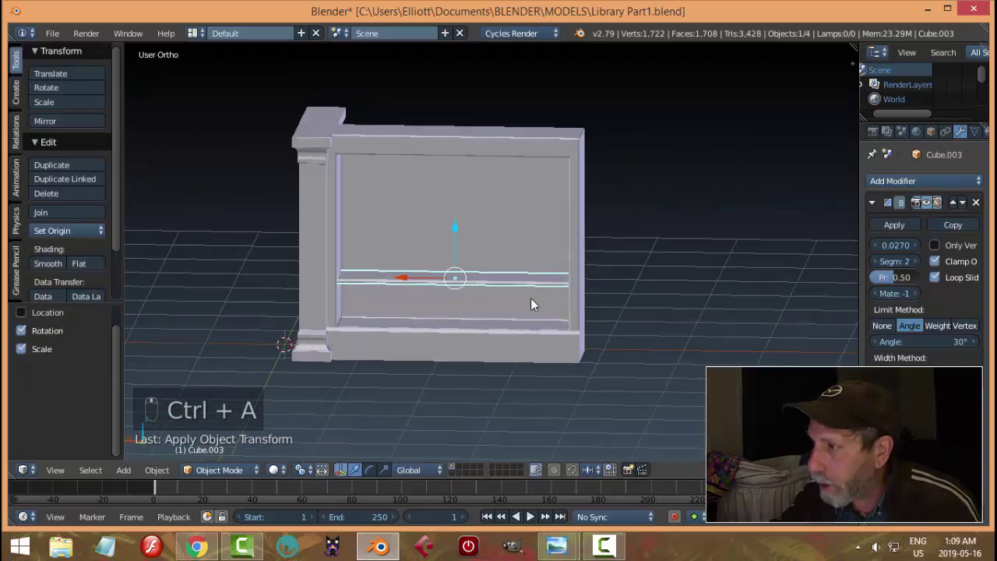
pyautogui.click(871, 202)
pyautogui.click(923, 181)
pyautogui.click(725, 211)
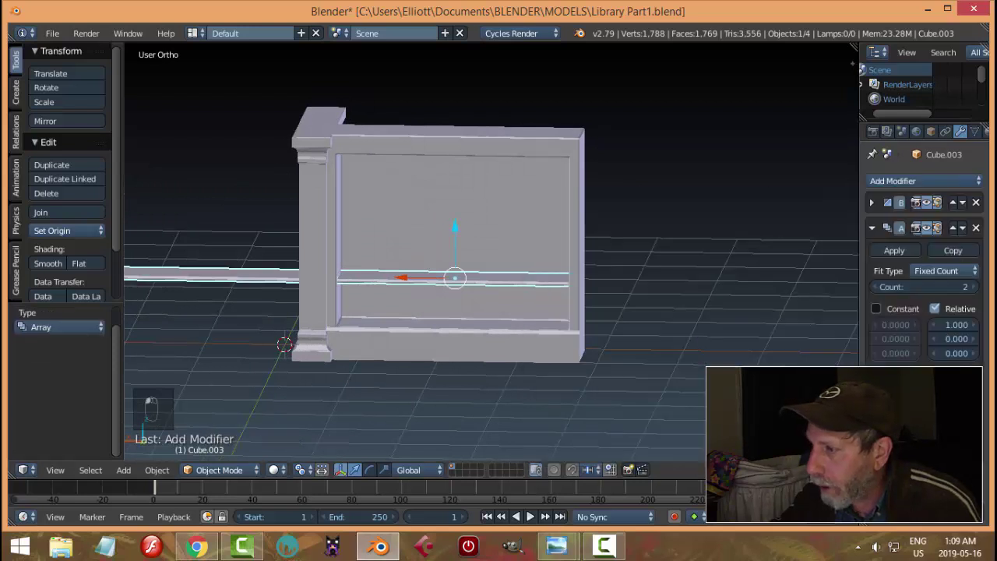
pyautogui.moveTo(957, 355); pyautogui.dragTo(984, 355)
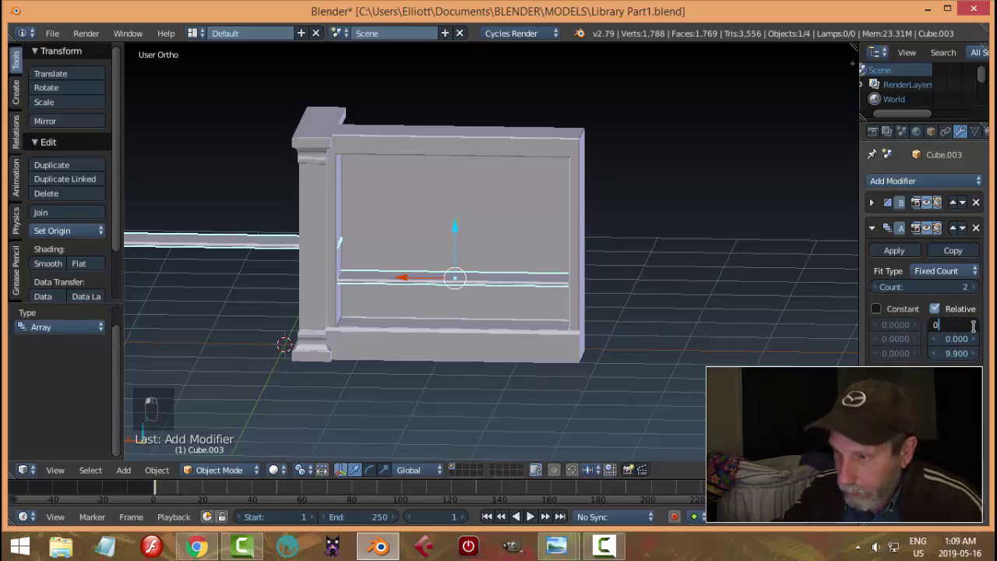
pyautogui.press('Return')
pyautogui.moveTo(961, 354); pyautogui.dragTo(978, 354)
pyautogui.click(975, 287)
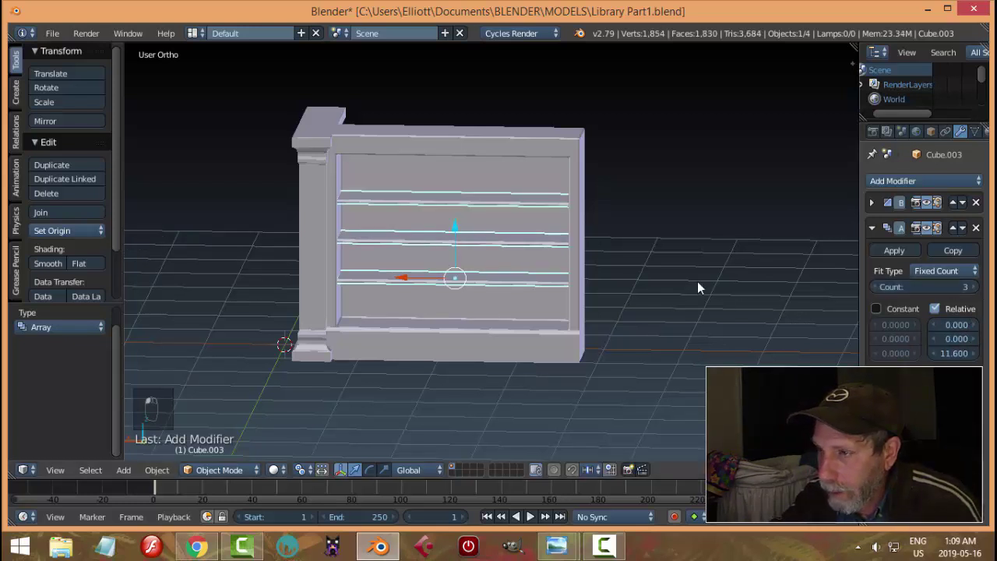
# - Raise the arrayed shelves slightly along Z and set the array's relative Z offset to 12.000
pyautogui.moveTo(697, 282)
pyautogui.mouseDown(button='middle')
pyautogui.moveTo(698, 264)
pyautogui.moveTo(702, 285)
pyautogui.mouseUp(button='middle')
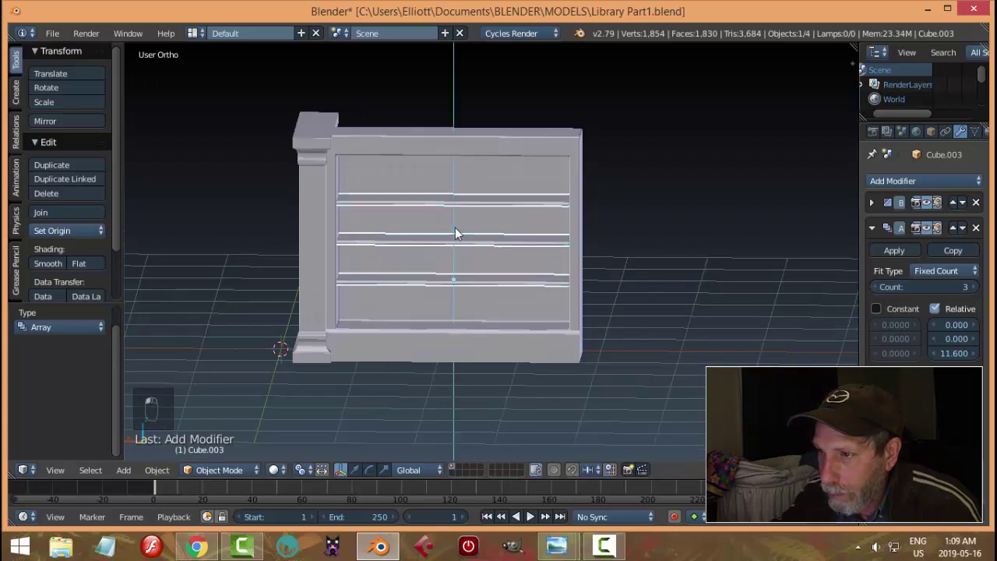
pyautogui.moveTo(455, 228); pyautogui.dragTo(455, 221)
pyautogui.press('a')
pyautogui.moveTo(562, 302); pyautogui.dragTo(590, 289, button='middle')
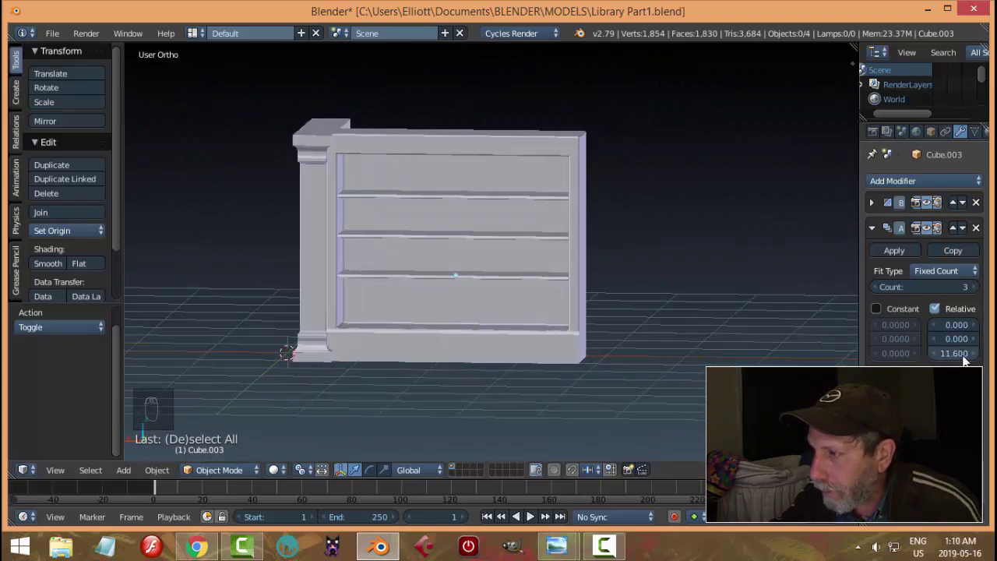
pyautogui.moveTo(954, 353); pyautogui.dragTo(966, 352)
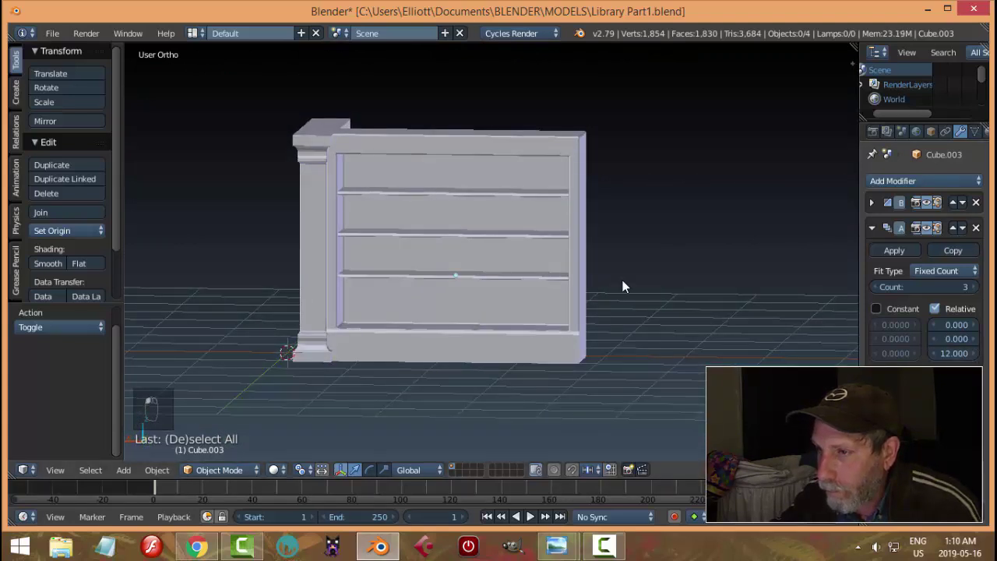
# - In the wall block's mesh, duplicate the recess opening's upper front edge and lower the copy about 0.073 along Z
pyautogui.moveTo(561, 312); pyautogui.dragTo(468, 172, button='middle')
pyautogui.rightClick(468, 160)
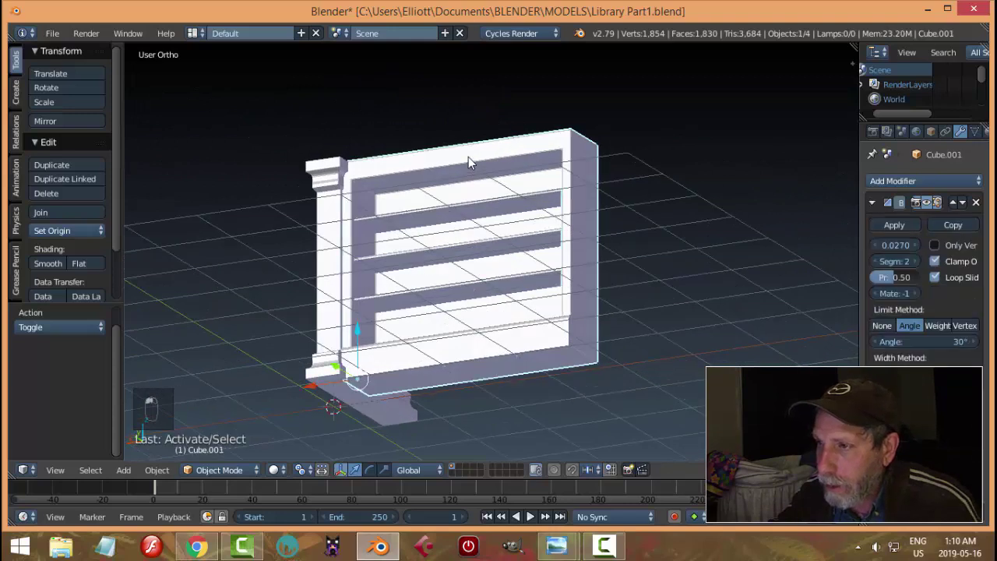
pyautogui.press('Tab')
pyautogui.moveTo(538, 217); pyautogui.dragTo(534, 195, button='middle')
pyautogui.rightClick(506, 159)
pyautogui.hotkey('shift', 'd')
pyautogui.press('z')
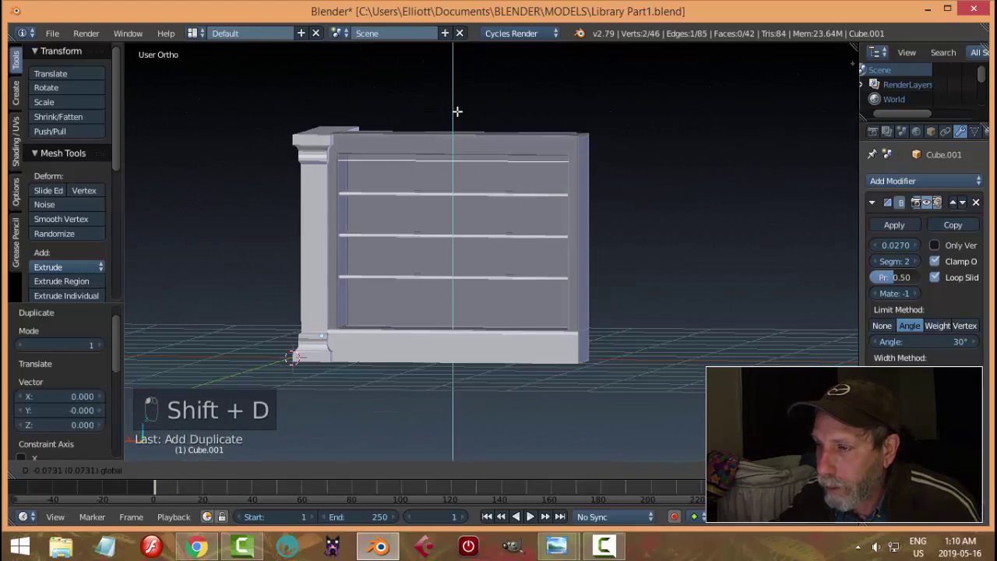
pyautogui.click(457, 112)
# - Shorten the duplicated edge by scaling it along X to about 0.085
pyautogui.moveTo(456, 111); pyautogui.dragTo(541, 198, button='middle')
pyautogui.press('s')
pyautogui.press('x')
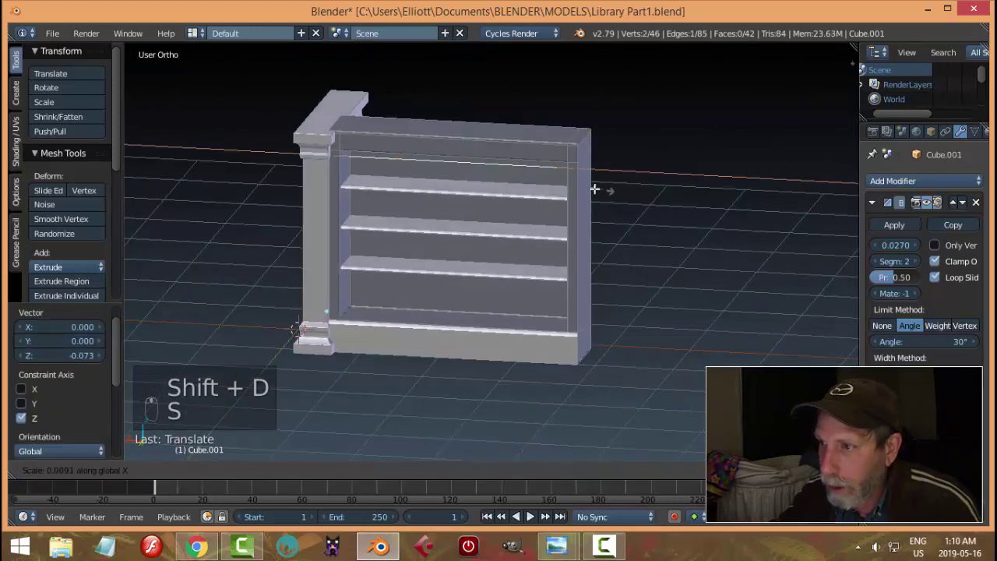
pyautogui.click(464, 169)
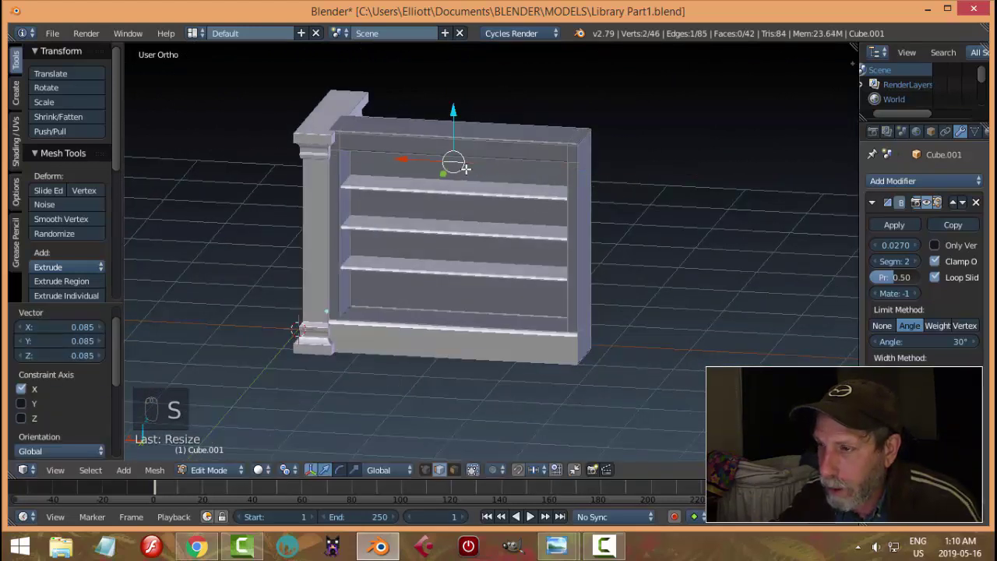
# - Extrude the short edge straight down along Z about 2.1 to the recess floor, forming a central vertical strip
pyautogui.moveTo(504, 166); pyautogui.dragTo(457, 169, button='middle')
pyautogui.press('e')
pyautogui.rightClick(459, 187)
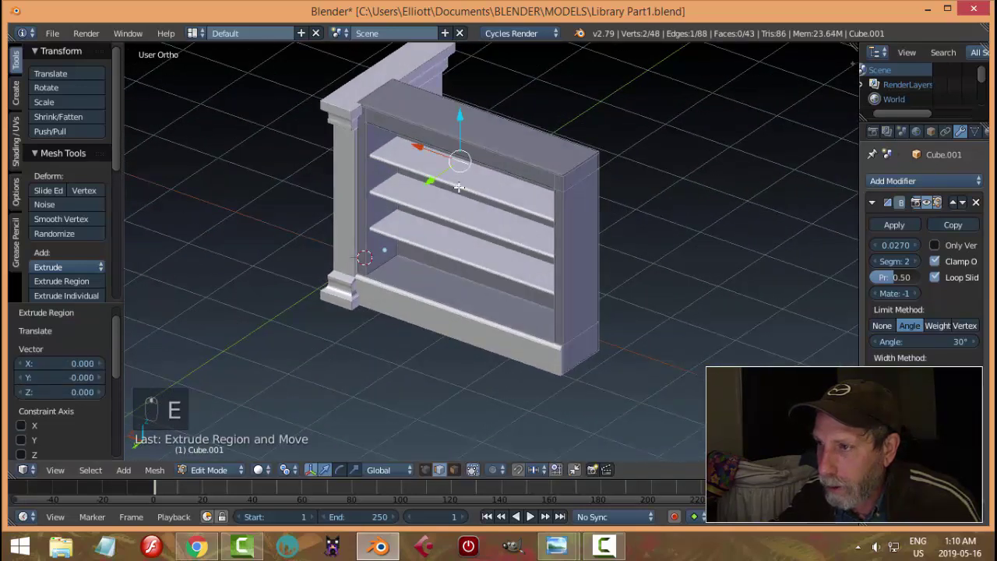
pyautogui.press('e')
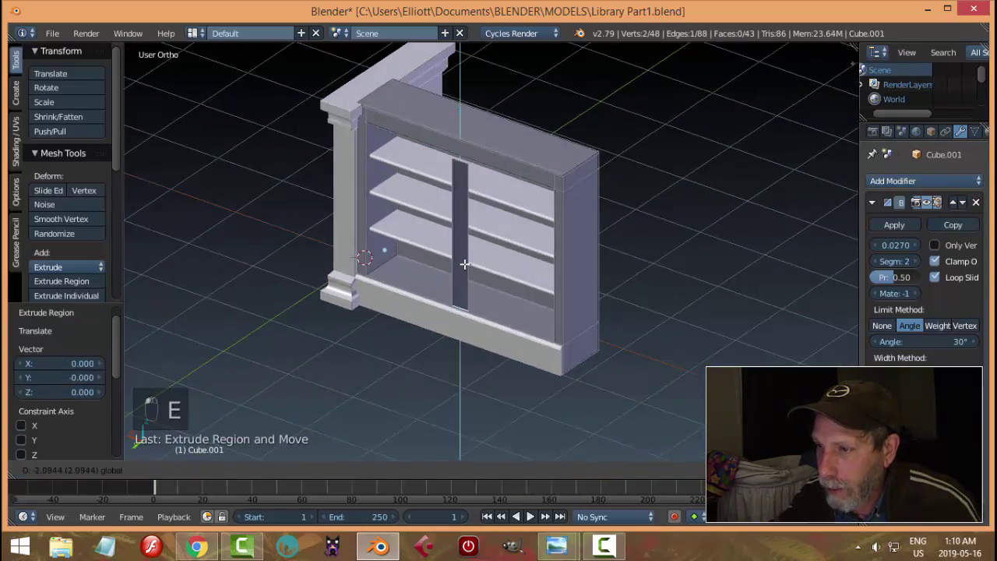
pyautogui.click(464, 267)
# - Select the whole linked vertical strip, separate it from the wall block as its own object, and return to Object Mode
pyautogui.moveTo(556, 240); pyautogui.dragTo(604, 221, button='middle')
pyautogui.press('a')
pyautogui.press('a')
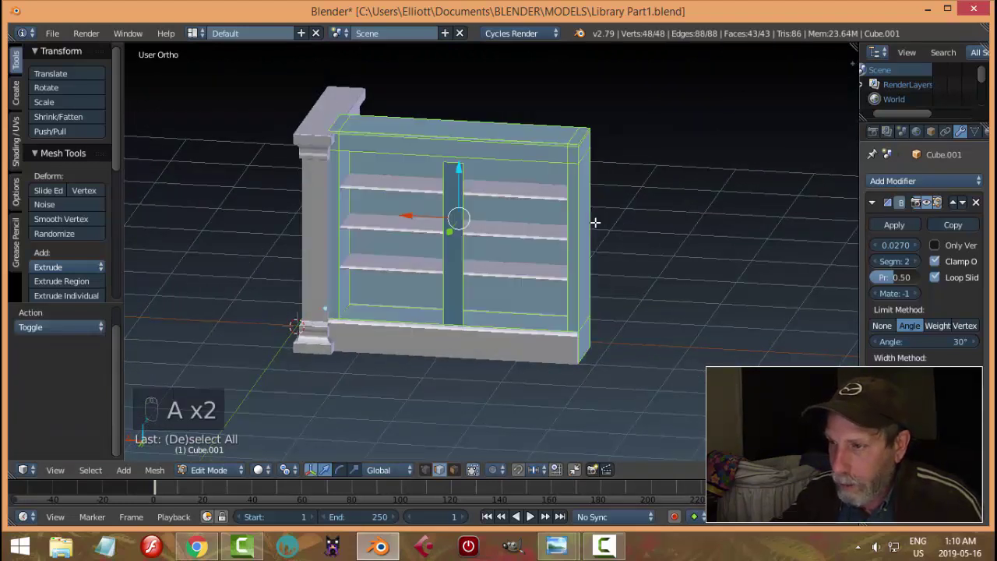
pyautogui.press('a')
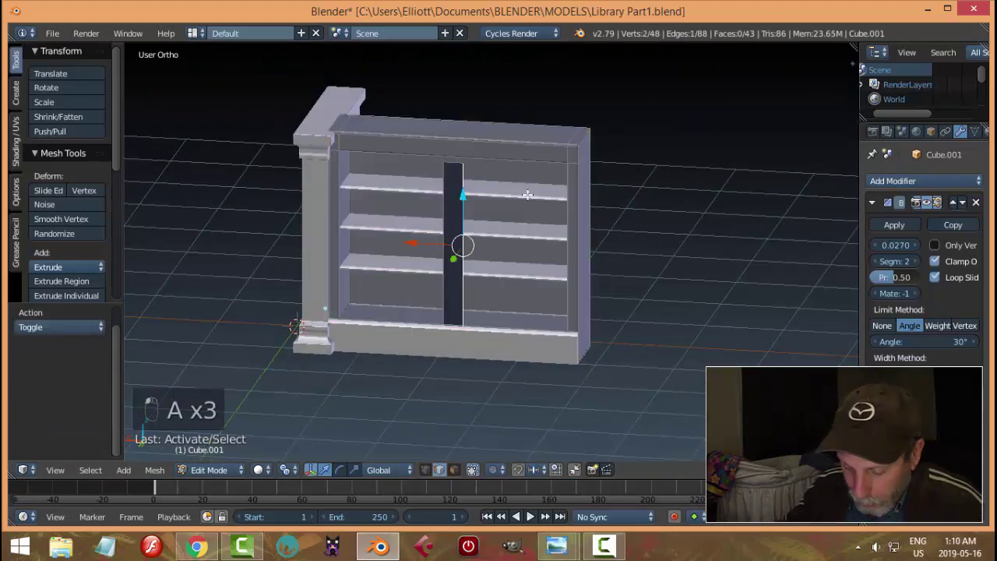
pyautogui.hotkey('ctrl', 'l')
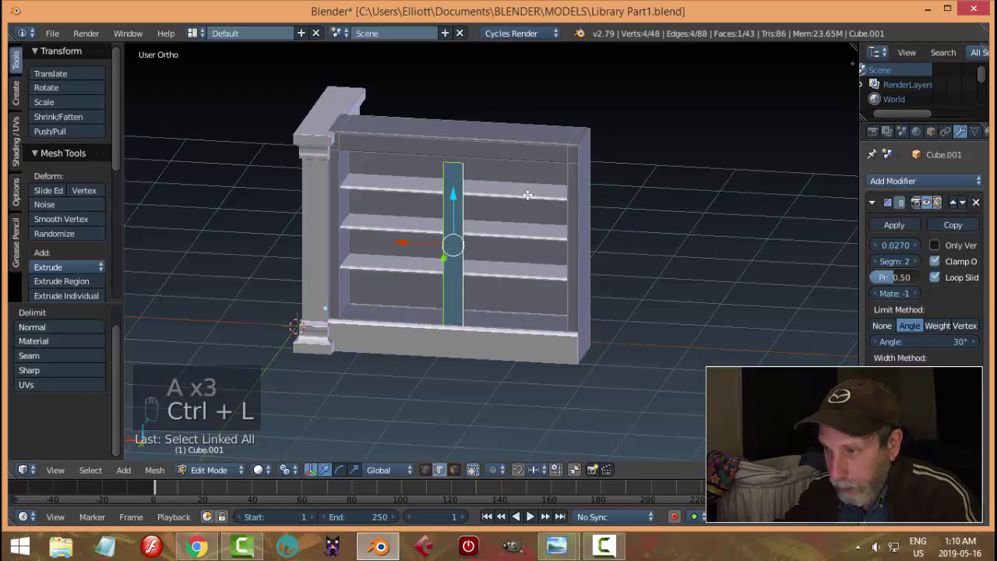
pyautogui.press('p')
pyautogui.click(527, 195)
pyautogui.press('Tab')
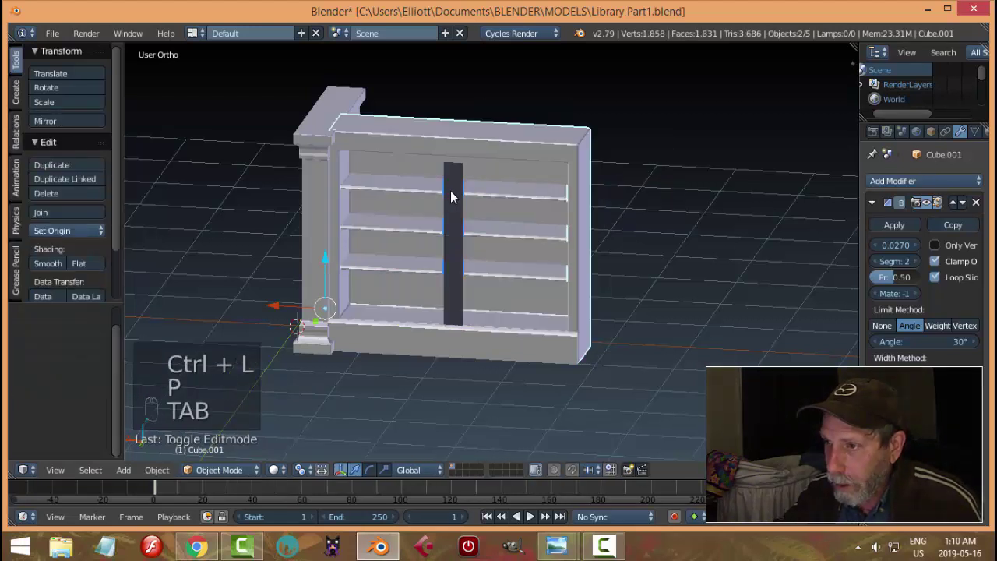
# - Select the separated vertical strip and set its origin to its geometry
pyautogui.rightClick(450, 193)
pyautogui.click(60, 231)
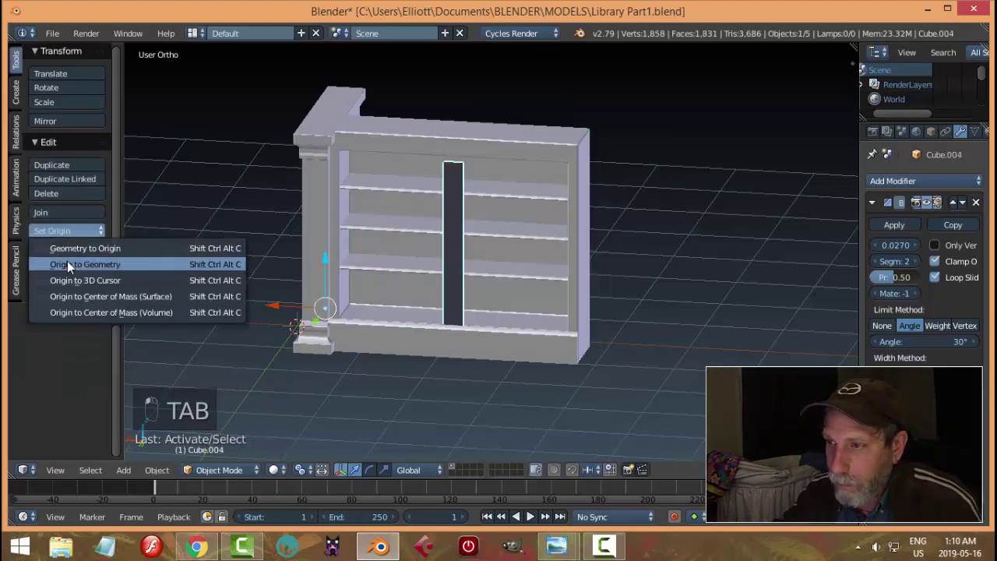
pyautogui.click(67, 264)
# - In Edit Mode, narrow the whole strip by scaling it along X to about 0.49
pyautogui.press('Tab')
pyautogui.press('a')
pyautogui.press('a')
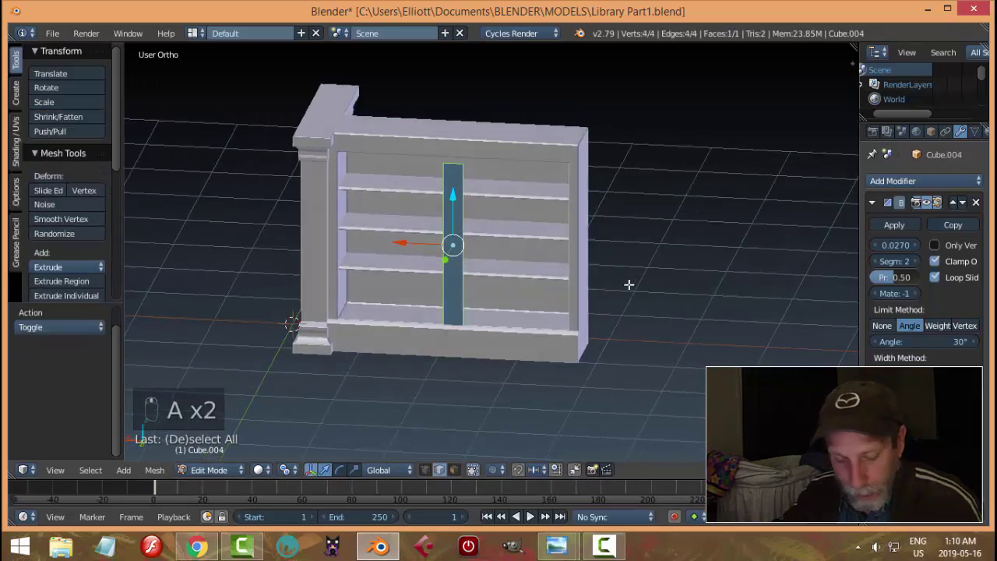
pyautogui.press('s')
pyautogui.press('x')
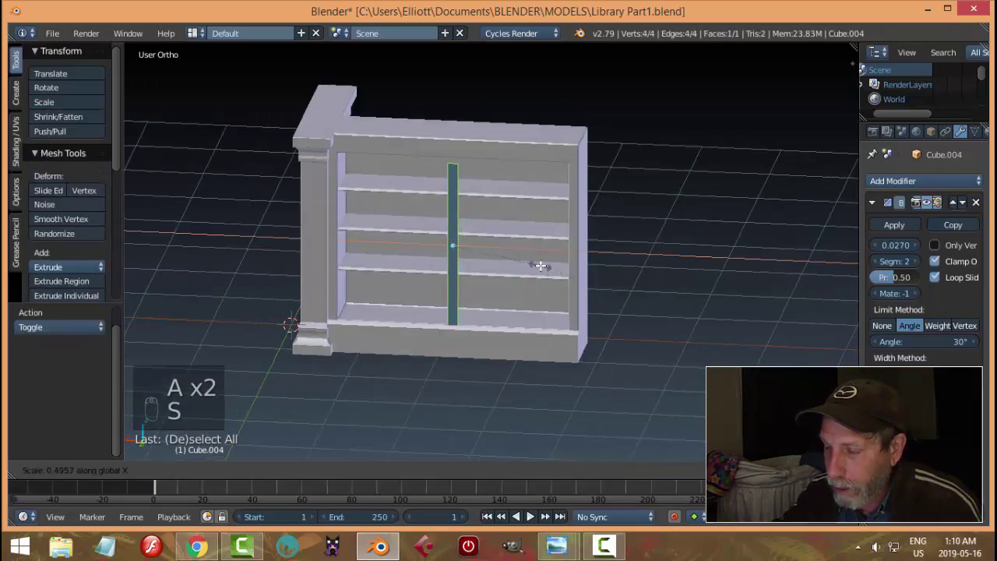
pyautogui.click(537, 266)
# - Extrude the strip's face backward into the recess to give the divider depth
pyautogui.moveTo(534, 262); pyautogui.dragTo(607, 292, button='middle')
pyautogui.press('e')
pyautogui.rightClick(588, 293)
pyautogui.moveTo(529, 277); pyautogui.dragTo(578, 285)
pyautogui.press('a')
# - In face select mode, delete the face at the top end of the divider
pyautogui.moveTo(579, 285); pyautogui.dragTo(494, 267, button='middle')
pyautogui.scroll(4, 491, 304)
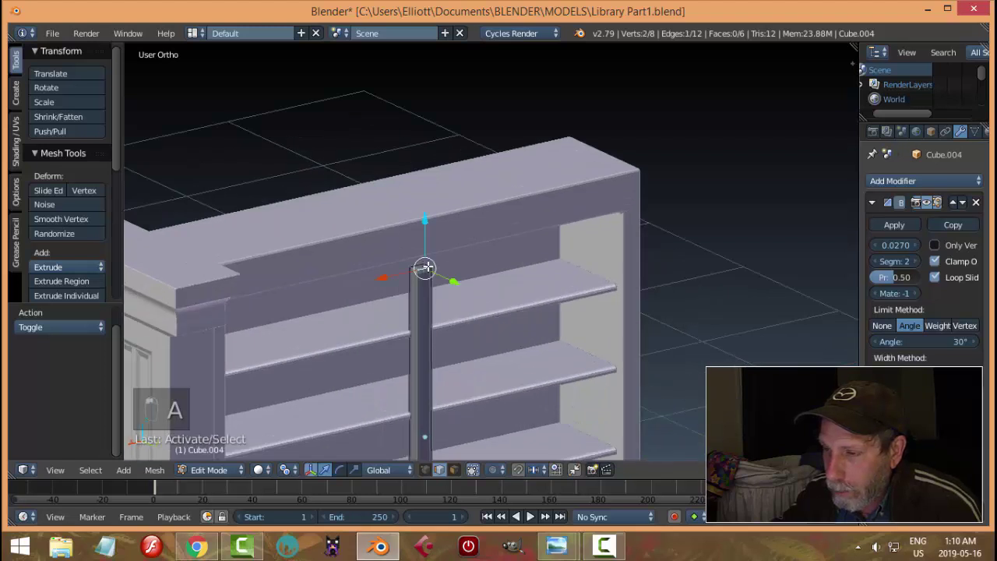
pyautogui.press('a')
pyautogui.hotkey('ctrl', 'Tab')
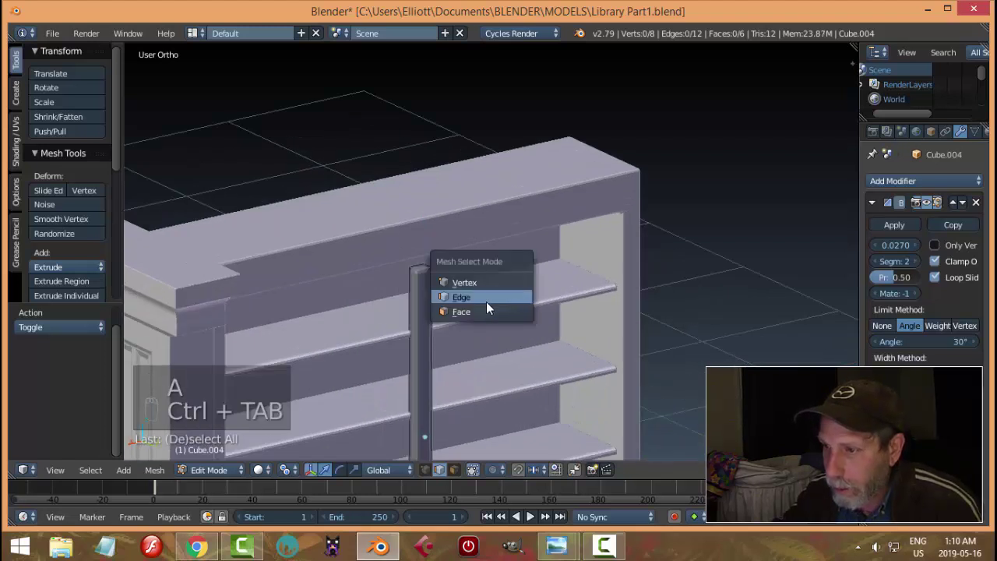
pyautogui.click(477, 308)
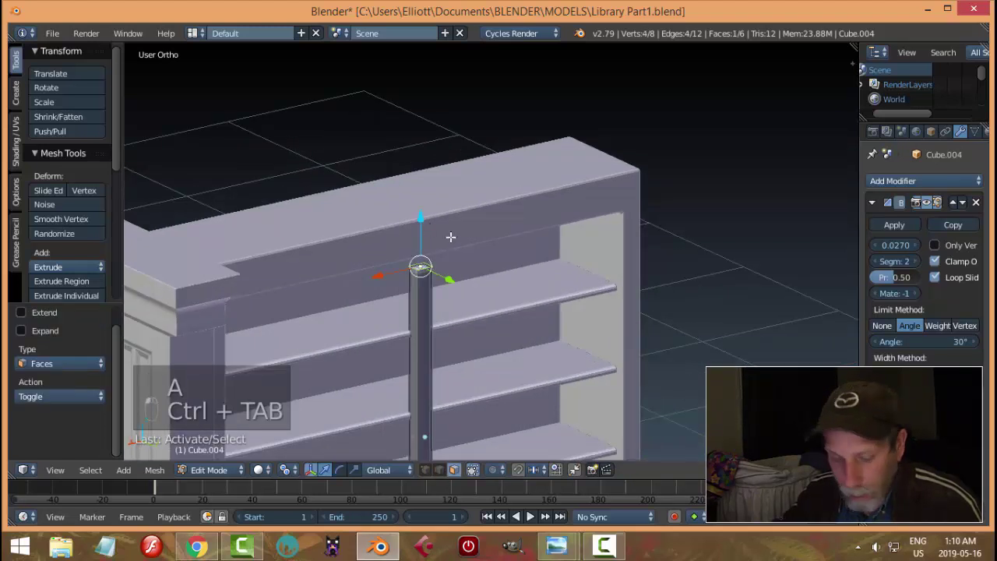
pyautogui.press('x')
pyautogui.click(452, 269)
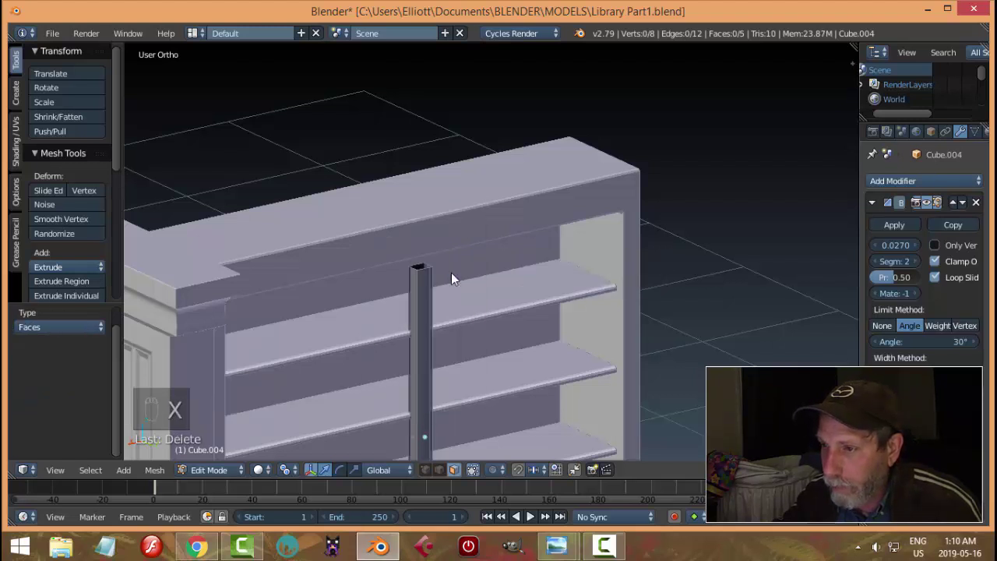
# - Select the divider's open top edge loop and raise it about 0.126 along Z into the upper frame
pyautogui.hotkey('ctrl', 'Tab')
pyautogui.click(422, 260)
pyautogui.keyDown('alt'); pyautogui.rightClick(421, 266); pyautogui.keyUp('alt')
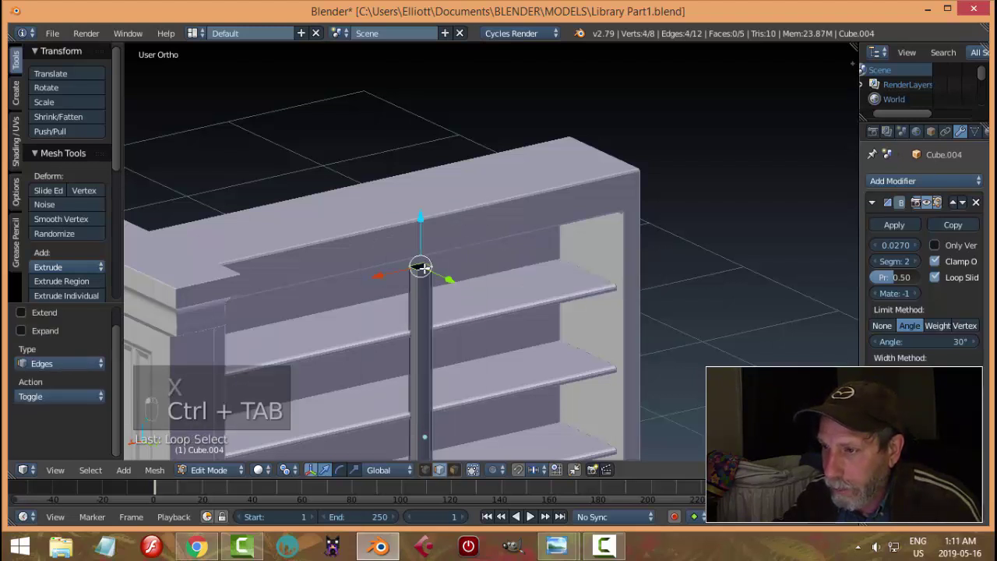
pyautogui.moveTo(421, 226); pyautogui.dragTo(421, 210)
pyautogui.click(420, 207)
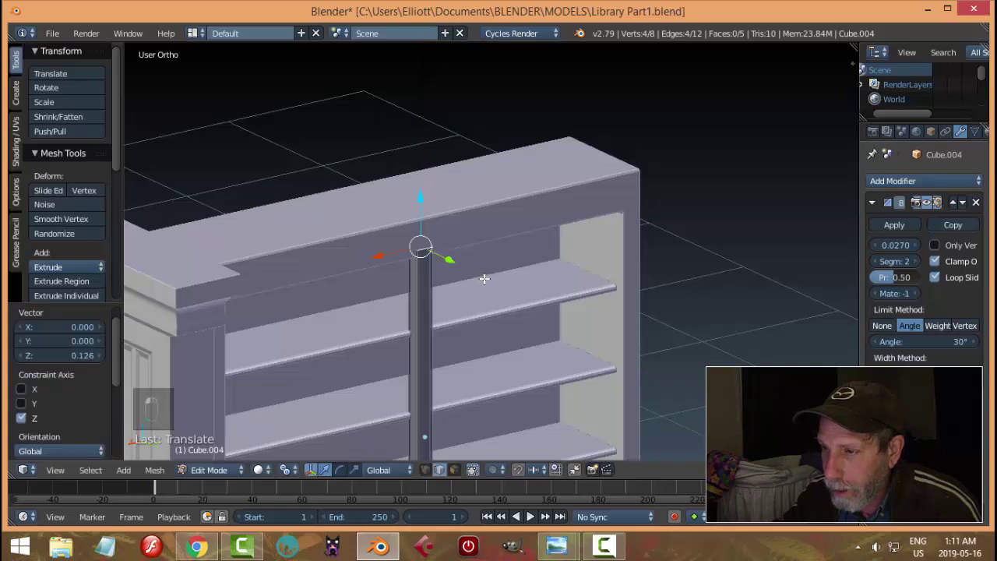
pyautogui.press('a')
# - Reduce the divider's depth by scaling the whole mesh along Y to about 0.61
pyautogui.moveTo(488, 279); pyautogui.dragTo(570, 254, button='middle')
pyautogui.press('a')
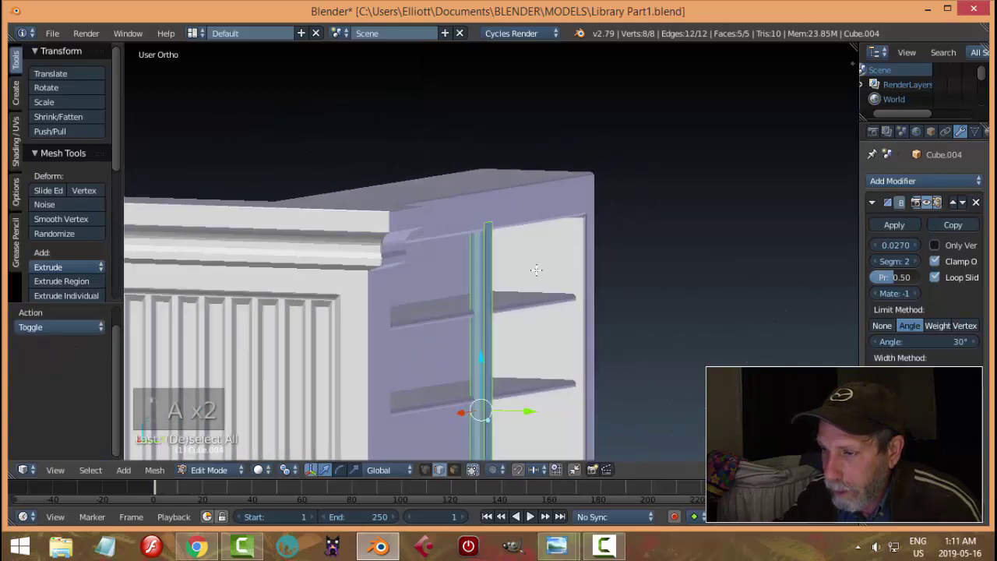
pyautogui.moveTo(523, 406); pyautogui.dragTo(586, 373, button='middle')
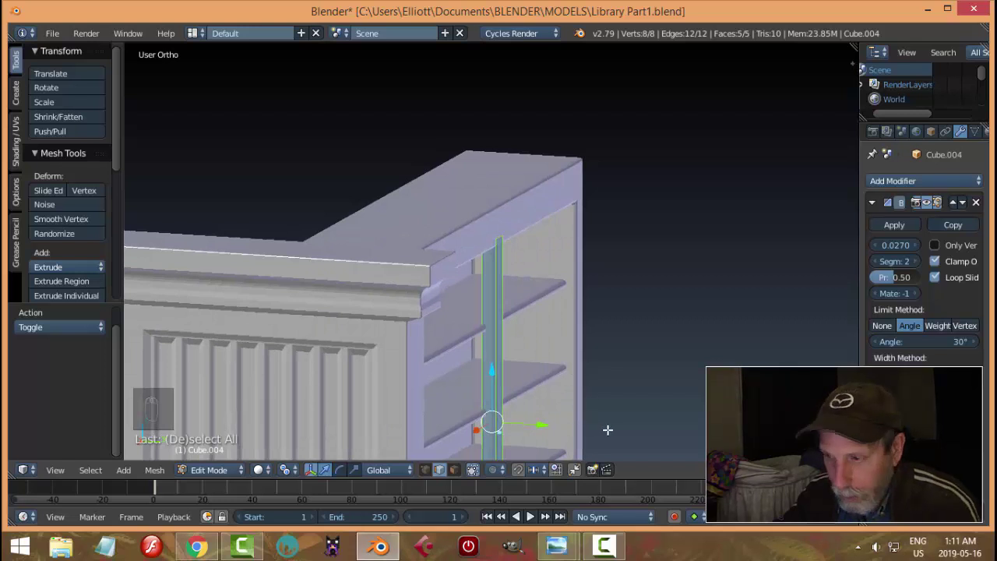
pyautogui.press('s')
pyautogui.press('y')
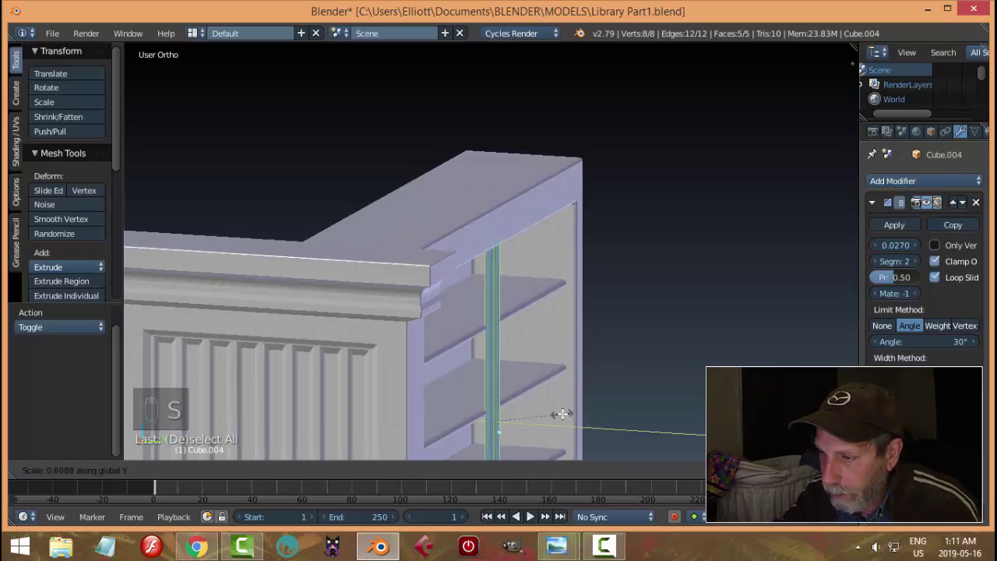
pyautogui.click(562, 414)
pyautogui.moveTo(610, 389); pyautogui.dragTo(590, 353, button='middle')
pyautogui.press('s')
pyautogui.click(472, 387)
pyautogui.press('a')
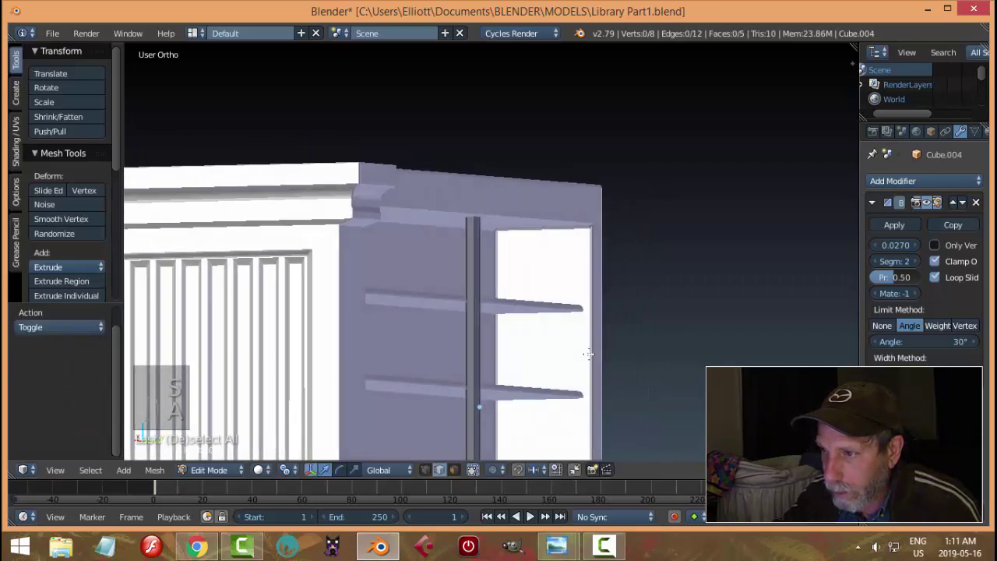
# - Examine how the divider fits against the shelves, the upper frame and the recess floor from several angles
pyautogui.hotkey('ctrl', 'l')
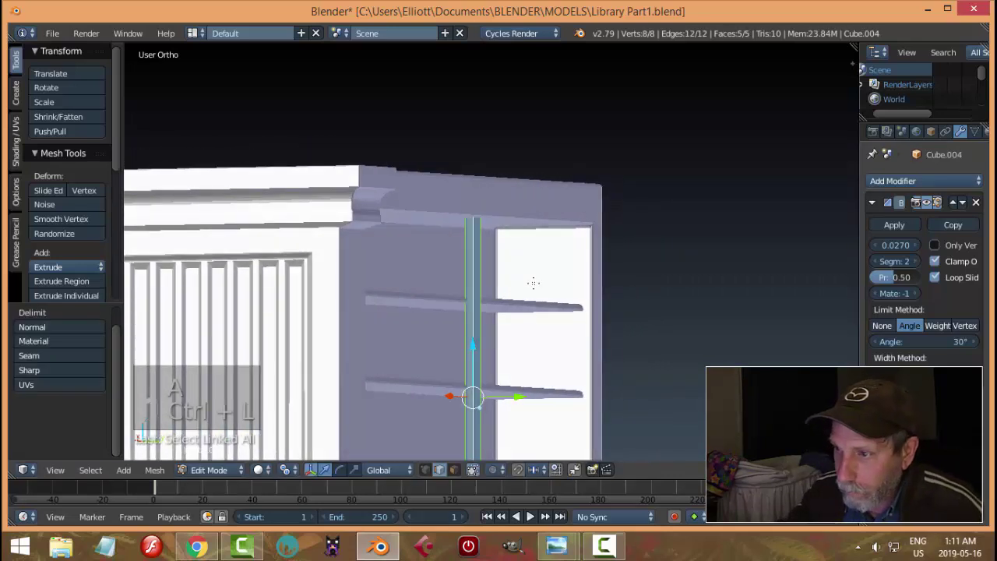
pyautogui.moveTo(535, 274); pyautogui.dragTo(572, 308, button='middle')
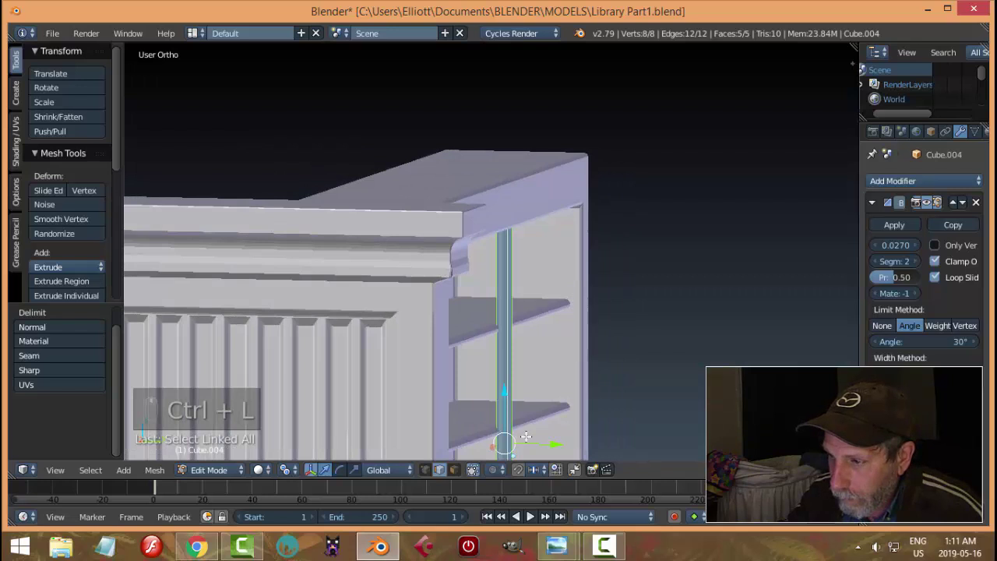
pyautogui.moveTo(562, 416); pyautogui.dragTo(543, 402, button='middle')
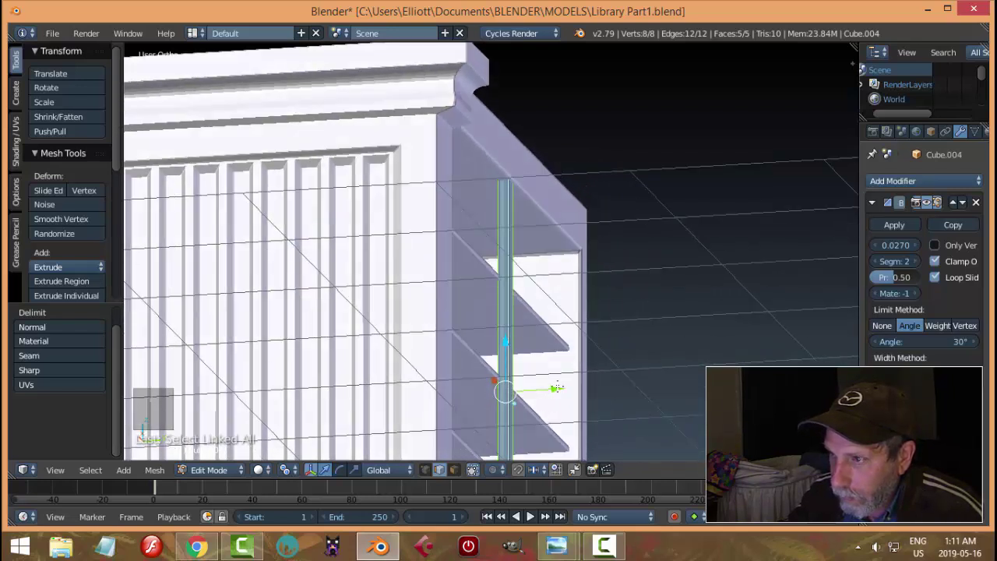
pyautogui.press('a')
pyautogui.scroll(-3, 611, 348)
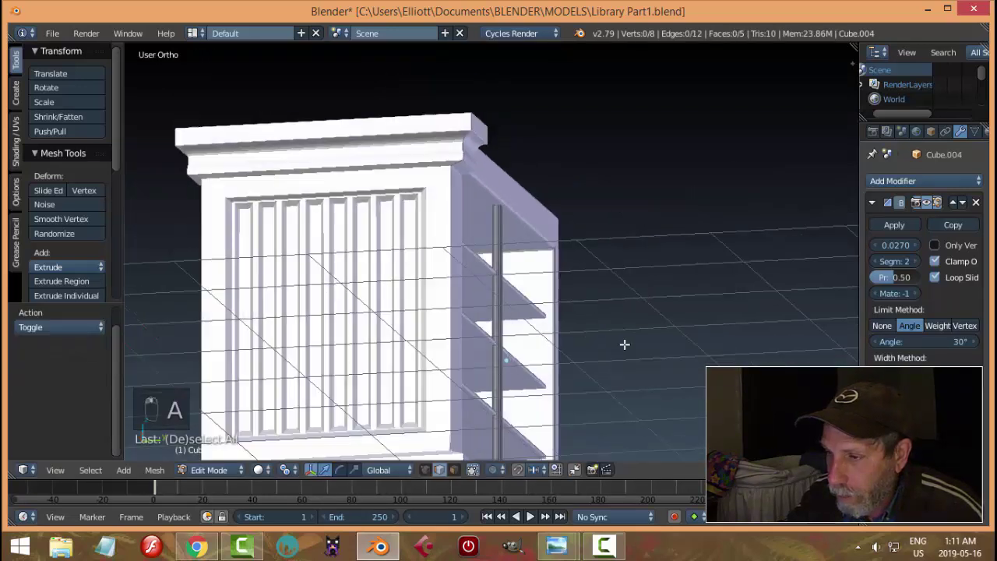
pyautogui.moveTo(624, 345); pyautogui.dragTo(385, 397, button='middle')
pyautogui.keyDown('shift'); pyautogui.moveTo(447, 402); pyautogui.dragTo(495, 270, button='middle'); pyautogui.keyUp('shift')
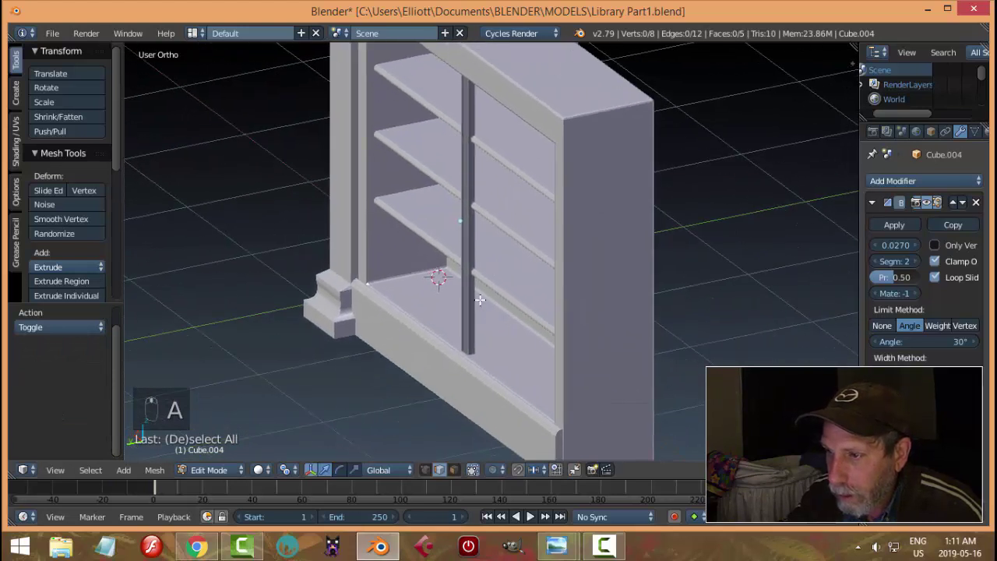
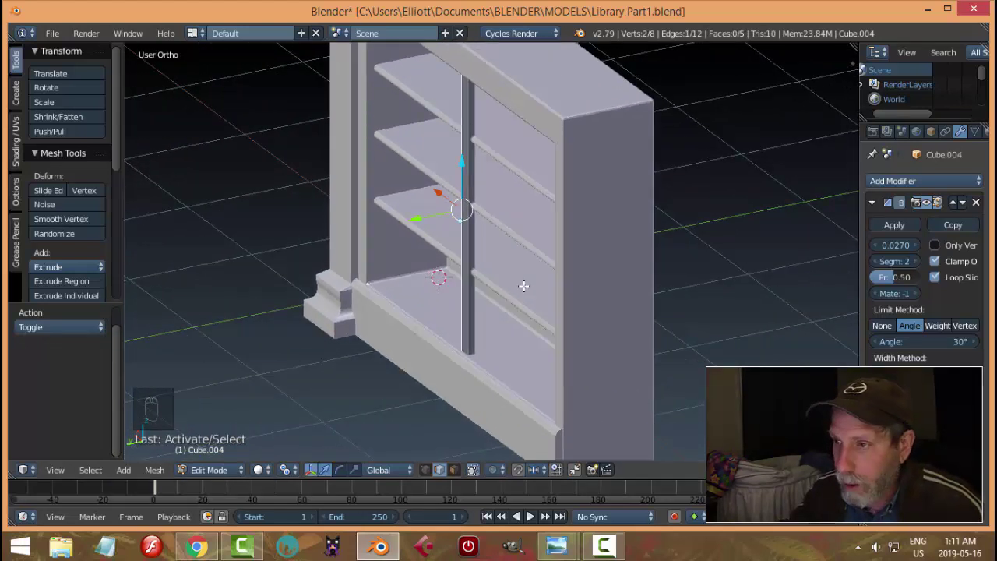
# - Isolate the divider by hiding all other objects, and reopen its mesh in Edit Mode
pyautogui.press('Tab')
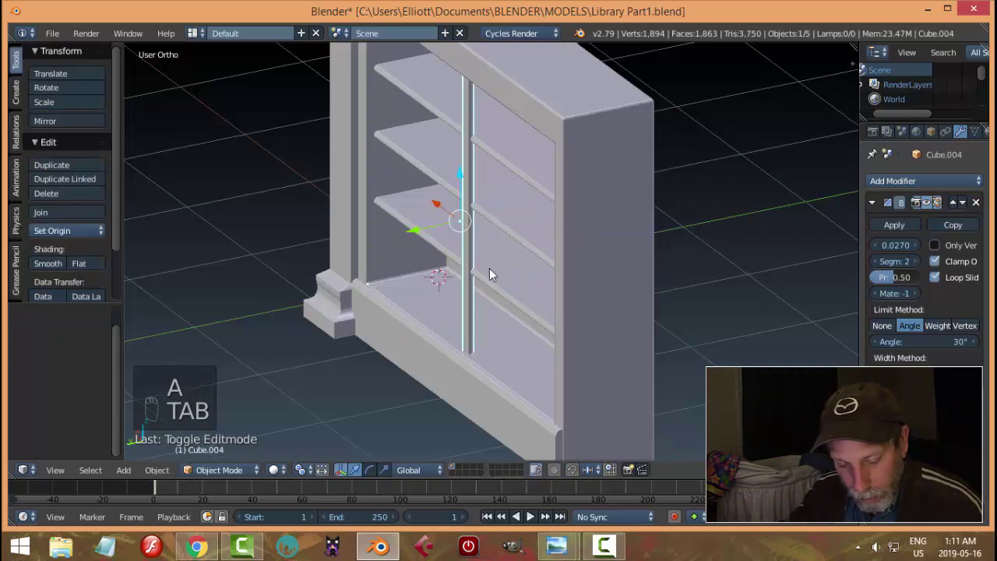
pyautogui.hotkey('shift', 'h')
pyautogui.moveTo(489, 268)
pyautogui.mouseDown(button='middle')
pyautogui.moveTo(574, 229)
pyautogui.moveTo(489, 335)
pyautogui.moveTo(504, 265)
pyautogui.mouseUp(button='middle')
pyautogui.press('Tab')
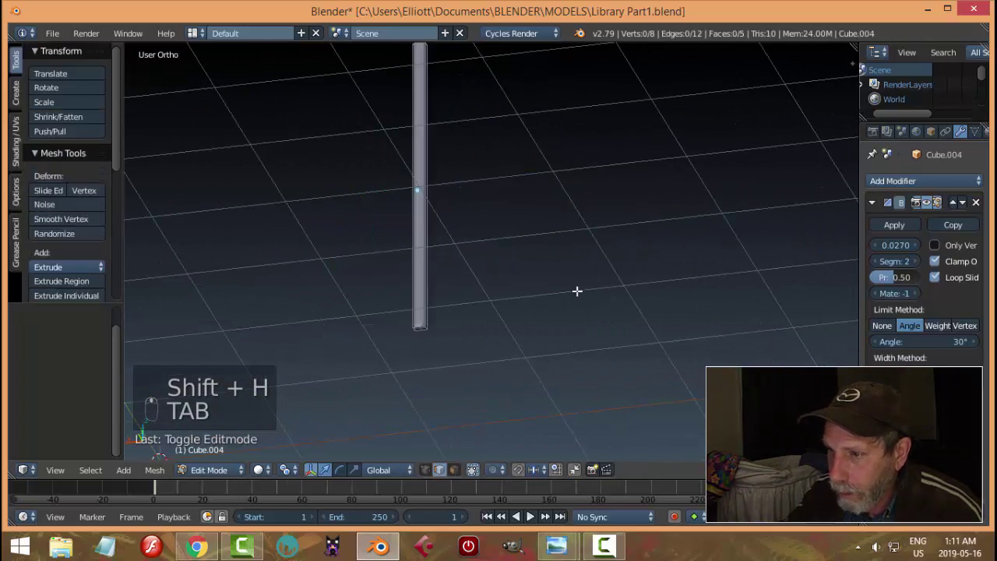
# - In face select mode, delete the face at the bottom end of the divider
pyautogui.scroll(2, 443, 334)
pyautogui.keyDown('shift'); pyautogui.moveTo(443, 334); pyautogui.dragTo(465, 281, button='middle'); pyautogui.keyUp('shift')
pyautogui.scroll(2, 461, 280)
pyautogui.hotkey('ctrl', 'Tab')
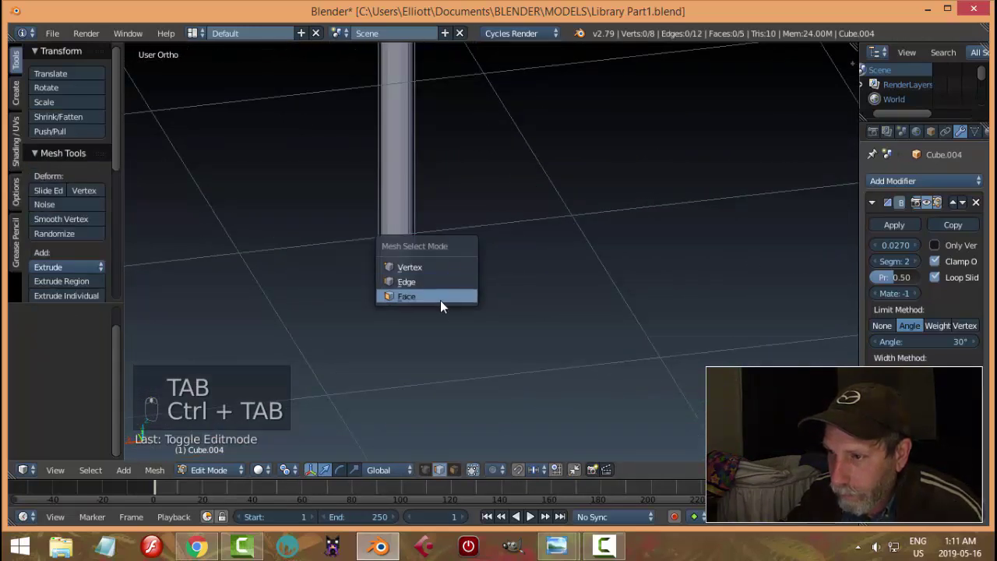
pyautogui.click(441, 302)
pyautogui.rightClick(396, 283)
pyautogui.press('x')
pyautogui.click(399, 284)
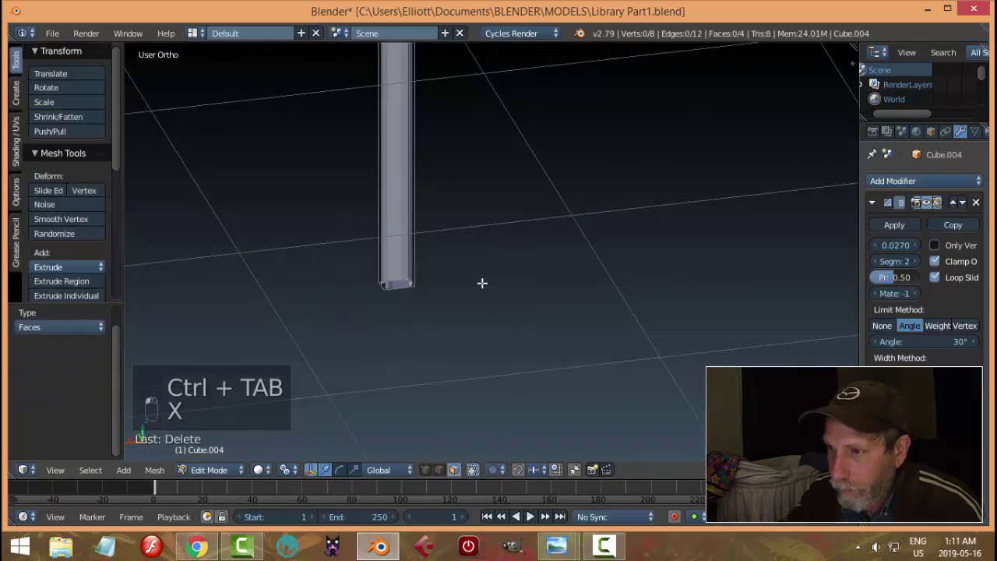
# - Return to Object Mode, unhide all the bookcase objects and clear the selection
pyautogui.press('Tab')
pyautogui.click(407, 283)
pyautogui.scroll(-3, 549, 240)
pyautogui.moveTo(549, 240); pyautogui.dragTo(537, 283, button='middle')
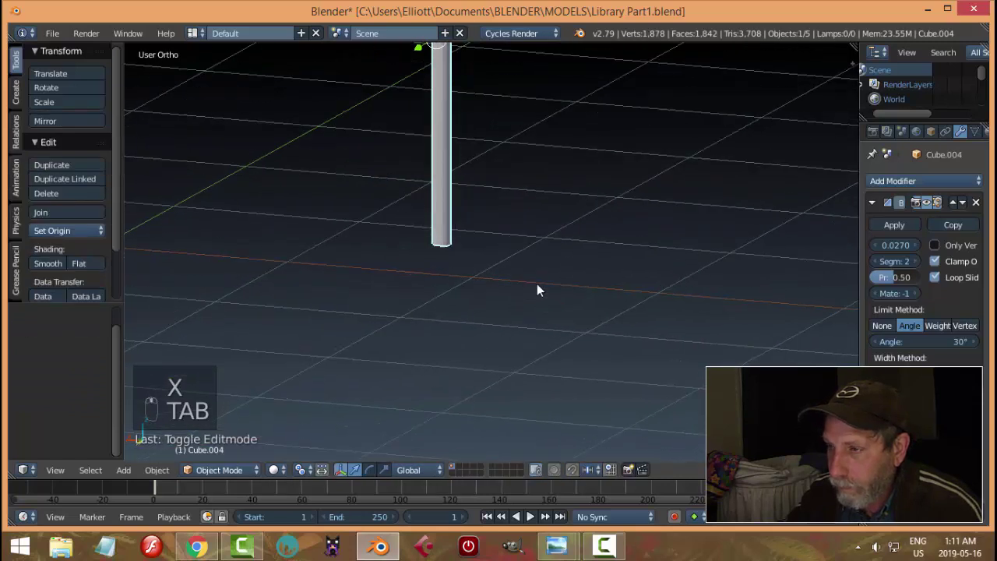
pyautogui.scroll(-2, 526, 268)
pyautogui.hotkey('alt', 'h')
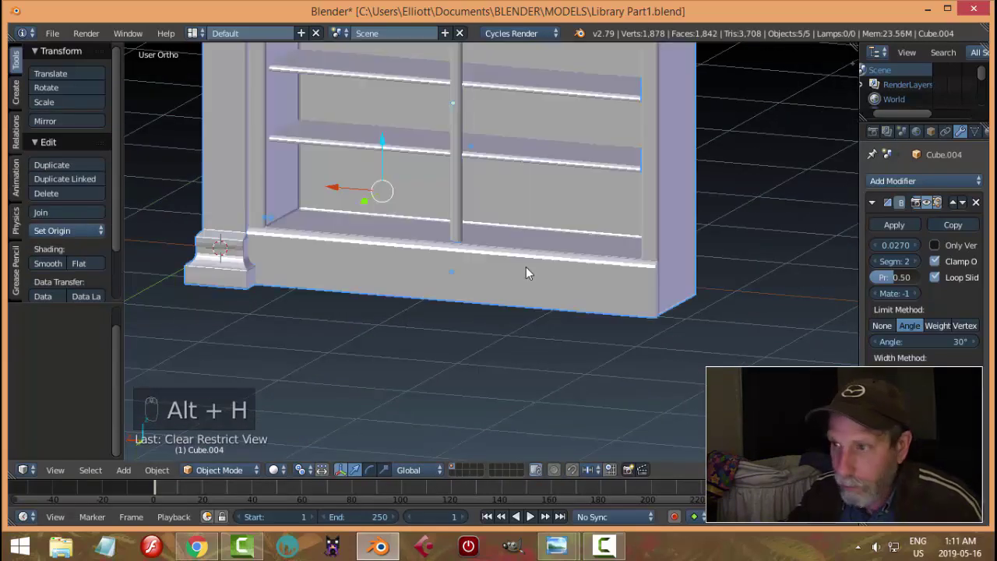
pyautogui.press('a')
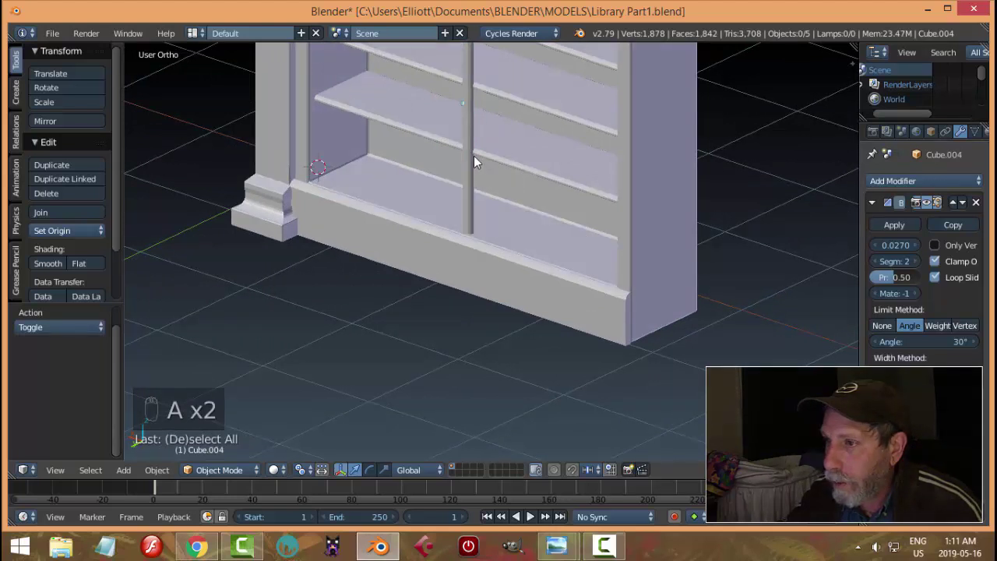
# - Bevel the divider's two front vertical edges with 2 segments and an offset of about 0.017, and return to Object Mode
pyautogui.scroll(5, 517, 276)
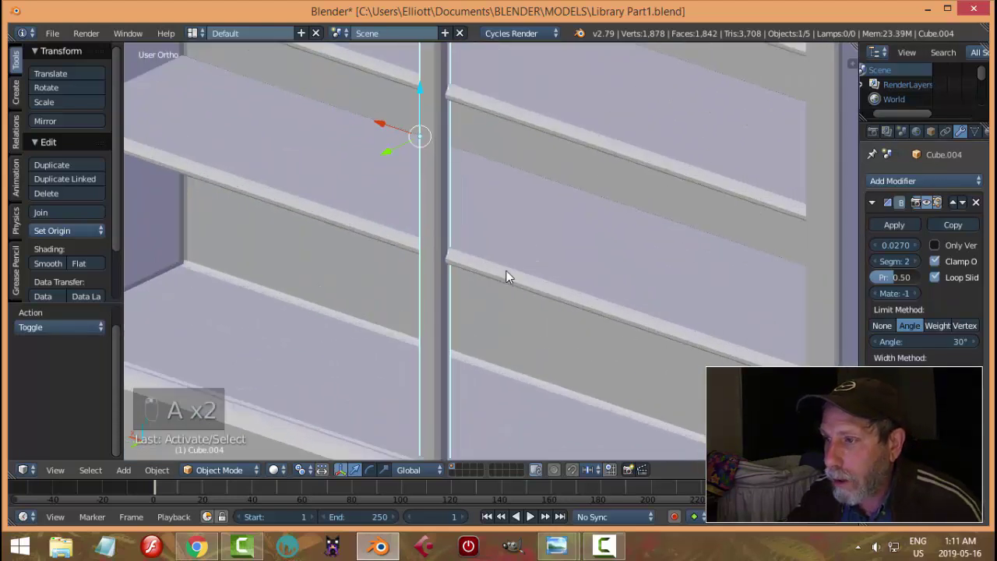
pyautogui.press('Tab')
pyautogui.click(607, 272)
pyautogui.hotkey('ctrl', 'Tab')
pyautogui.click(445, 223)
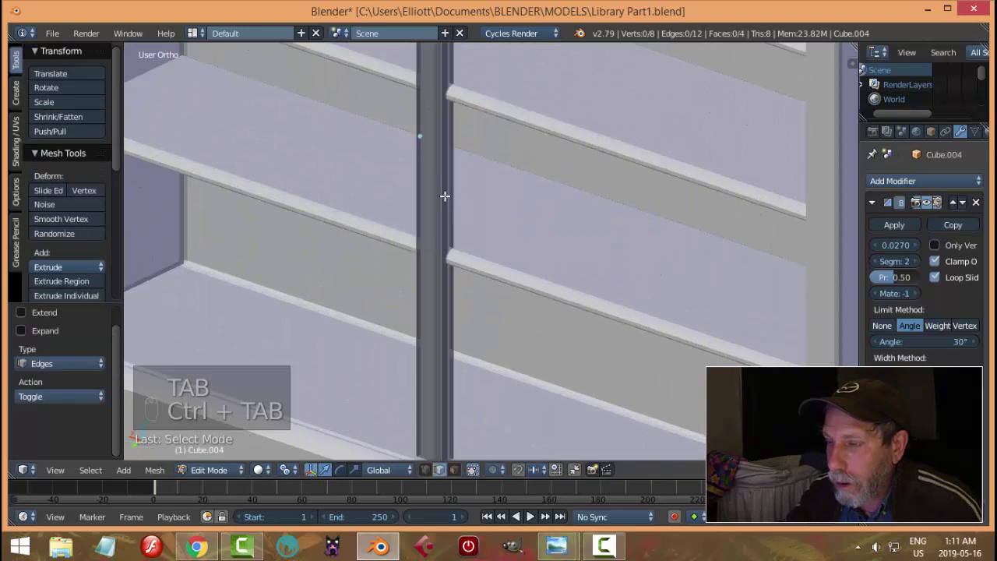
pyautogui.keyDown('shift'); pyautogui.click(418, 83); pyautogui.keyUp('shift')
pyautogui.hotkey('ctrl', 'b')
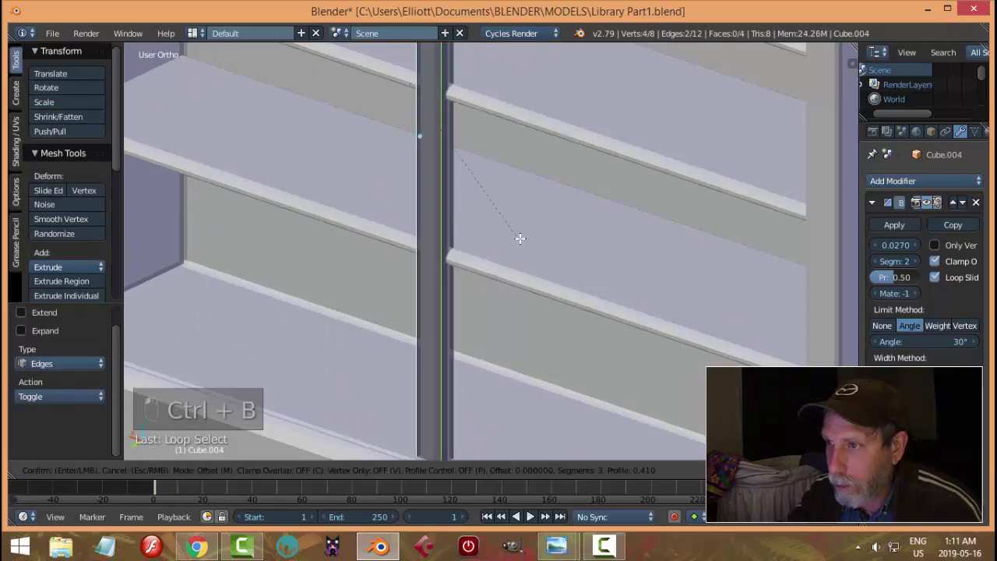
pyautogui.scroll(-1, 525, 241)
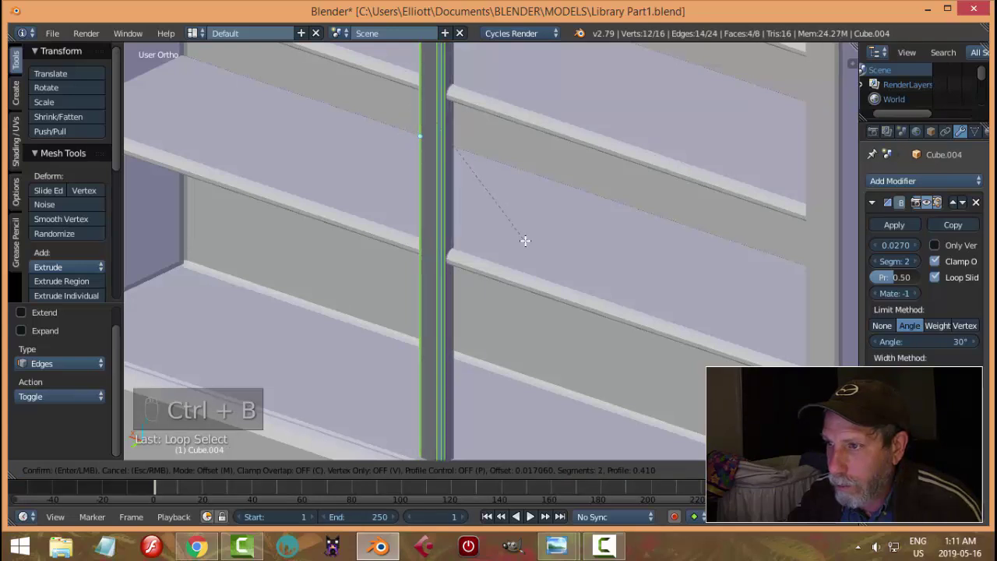
pyautogui.click(525, 241)
pyautogui.press('a')
pyautogui.press('Tab')
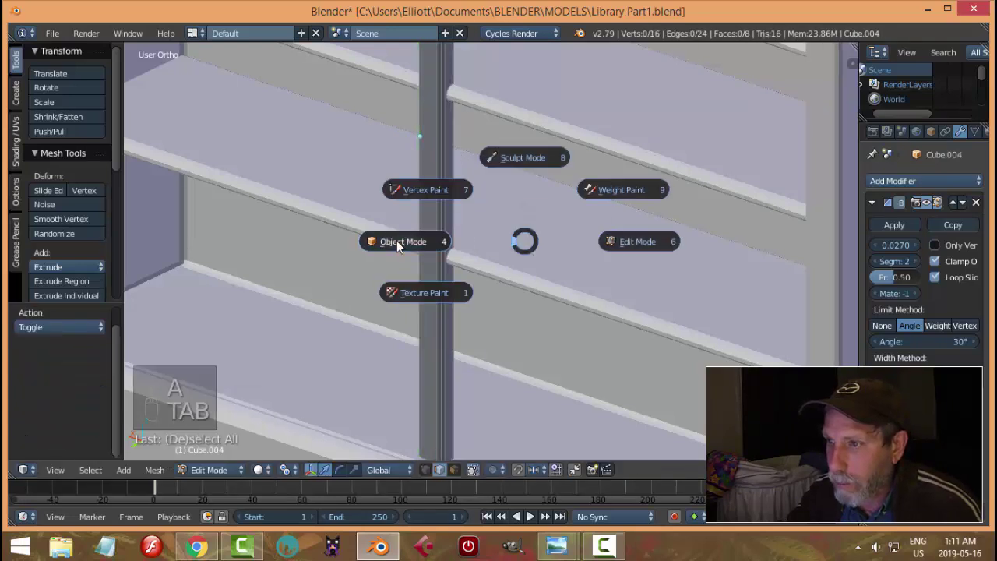
pyautogui.click(397, 241)
pyautogui.press('a')
pyautogui.press('a')
# - Return to Object Mode, select the arrayed shelves and open their mesh in Edit Mode with vertex selection
pyautogui.scroll(-3, 489, 244)
pyautogui.moveTo(492, 249); pyautogui.dragTo(659, 229, button='middle')
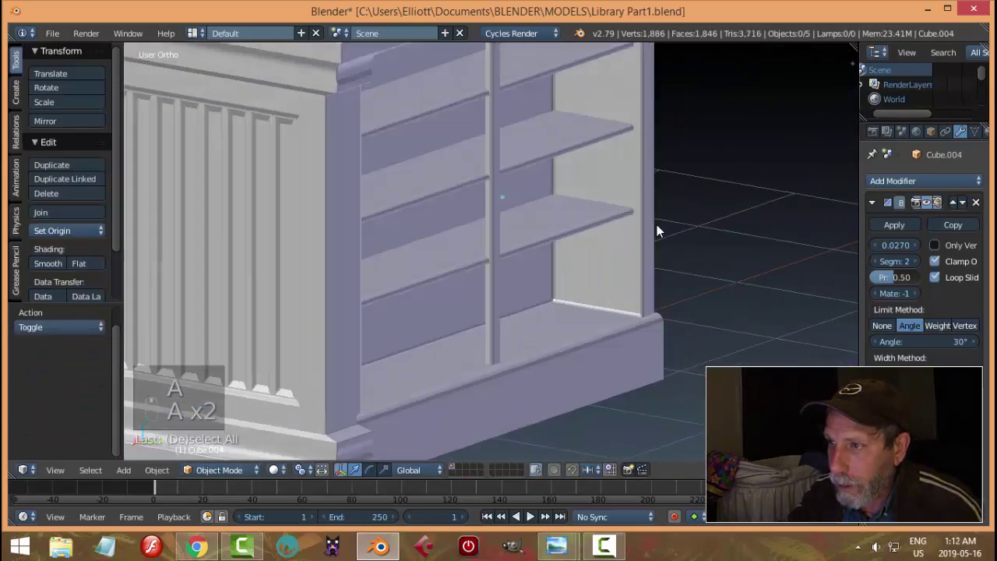
pyautogui.scroll(3, 552, 158)
pyautogui.rightClick(551, 158)
pyautogui.press('Tab')
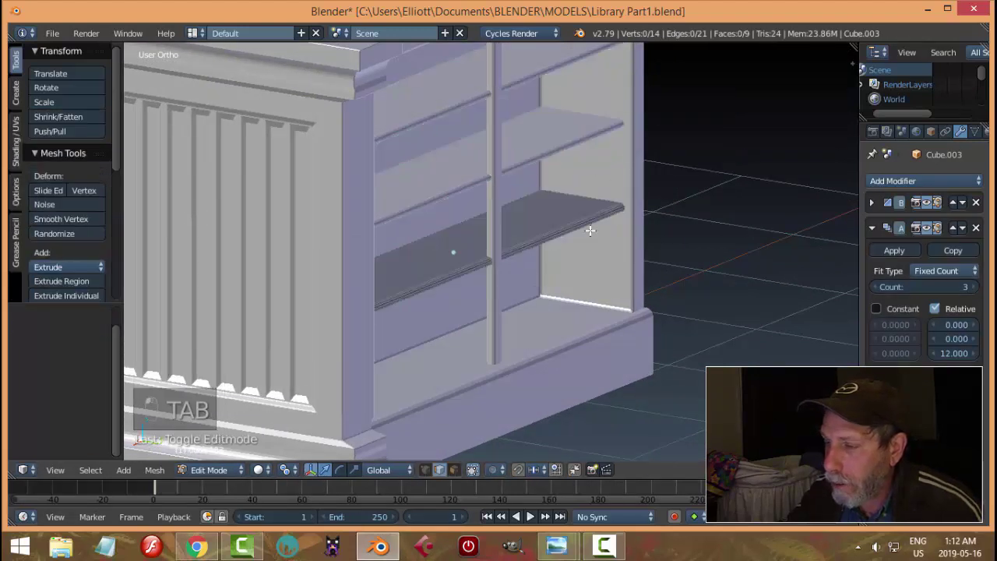
pyautogui.hotkey('ctrl', 'Tab')
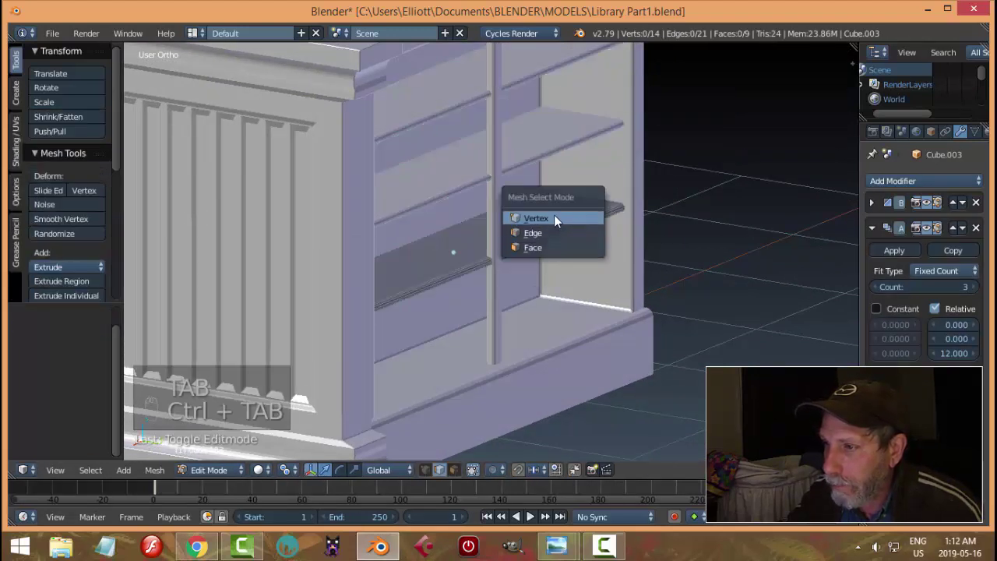
pyautogui.click(554, 215)
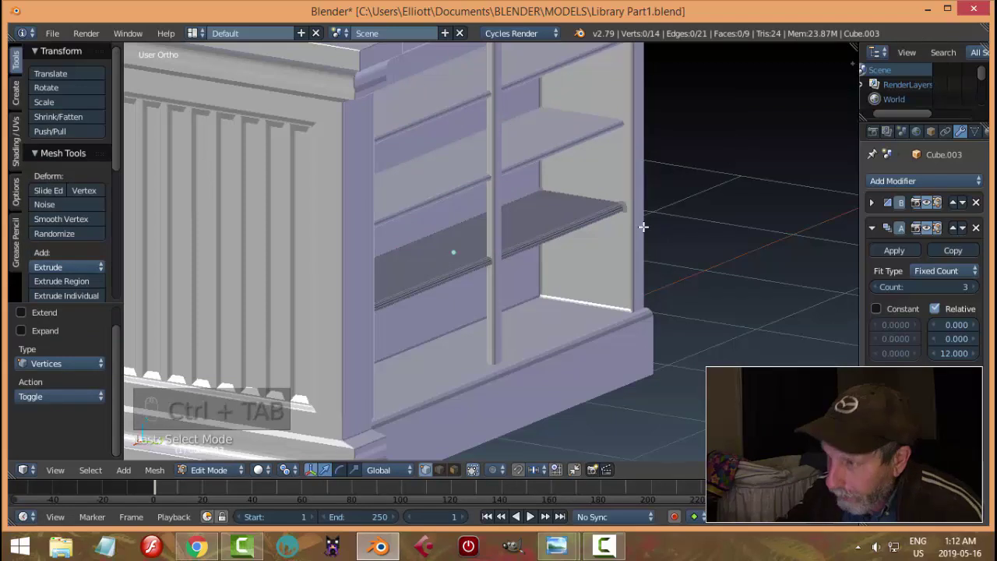
# - In a top wireframe view, box-select all the vertices along the shelf's front edge
pyautogui.press('KP_7')
pyautogui.press('z')
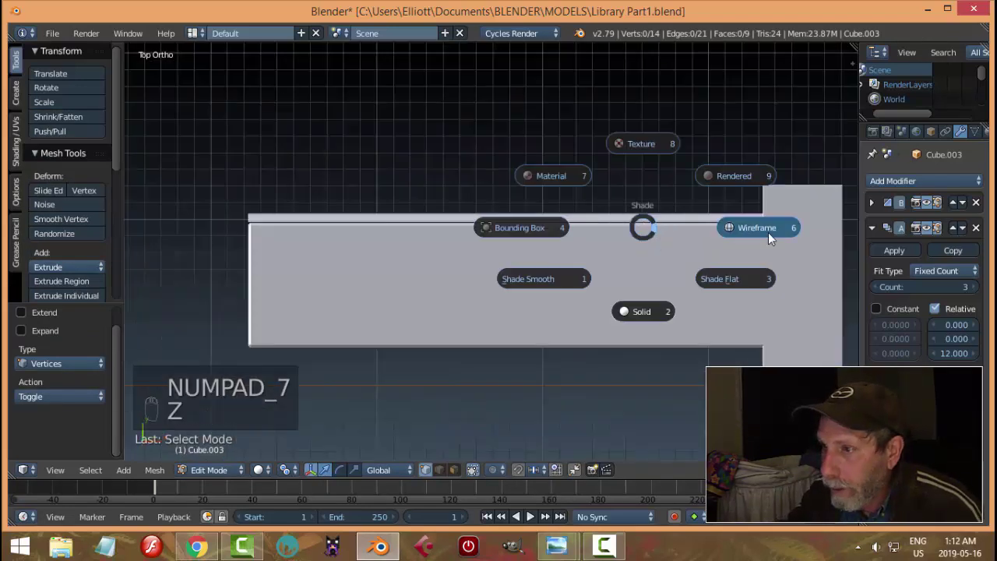
pyautogui.click(769, 233)
pyautogui.scroll(2, 316, 226)
pyautogui.scroll(-3, 223, 200)
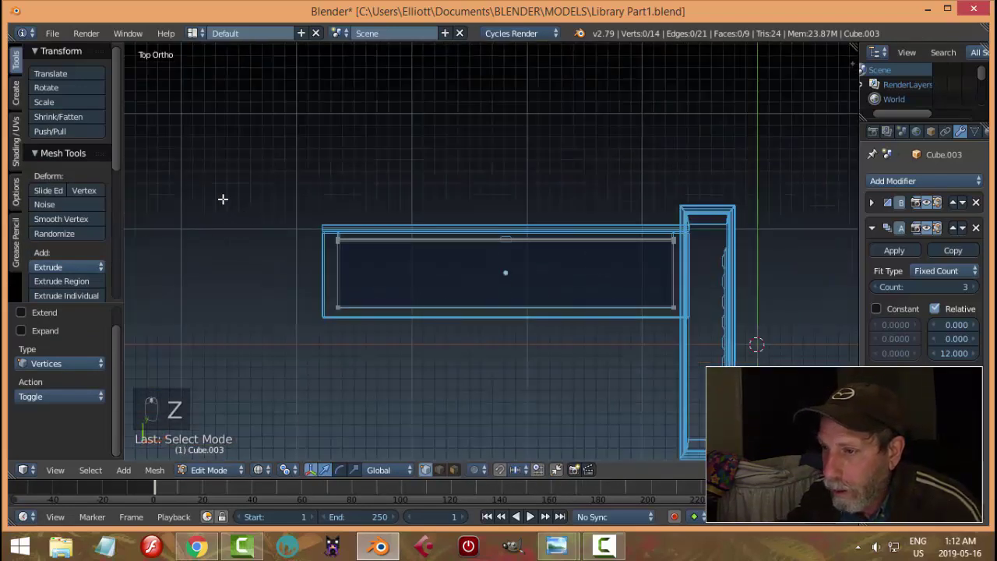
pyautogui.press('b')
pyautogui.moveTo(227, 200); pyautogui.dragTo(735, 264)
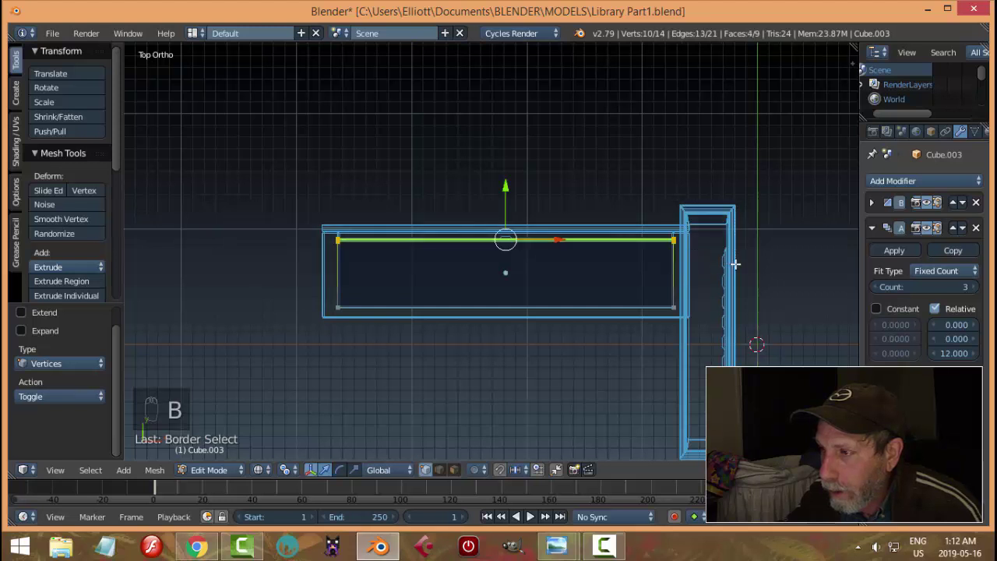
pyautogui.press('a')
pyautogui.press('b')
pyautogui.moveTo(302, 282); pyautogui.dragTo(419, 310)
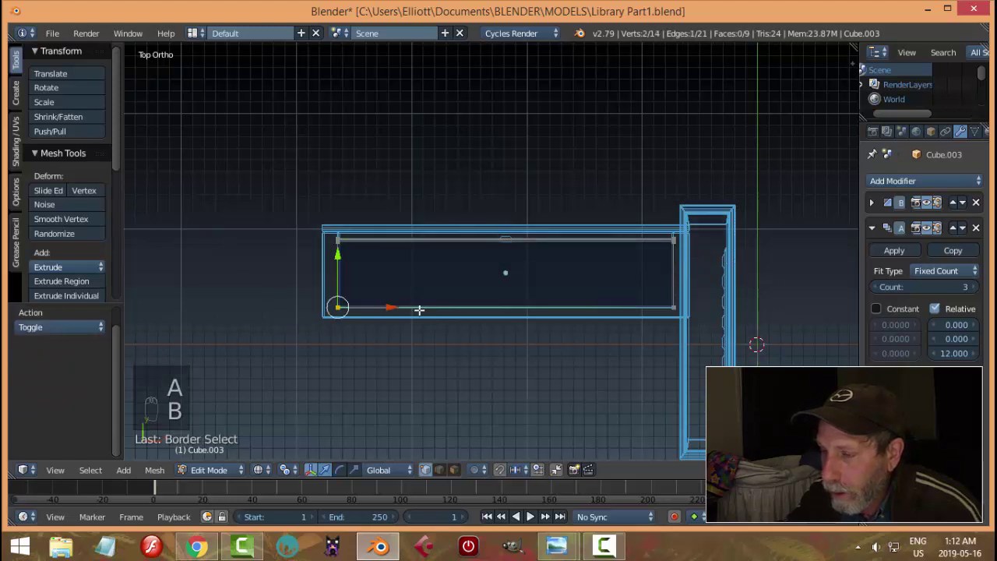
pyautogui.moveTo(302, 212); pyautogui.dragTo(735, 272)
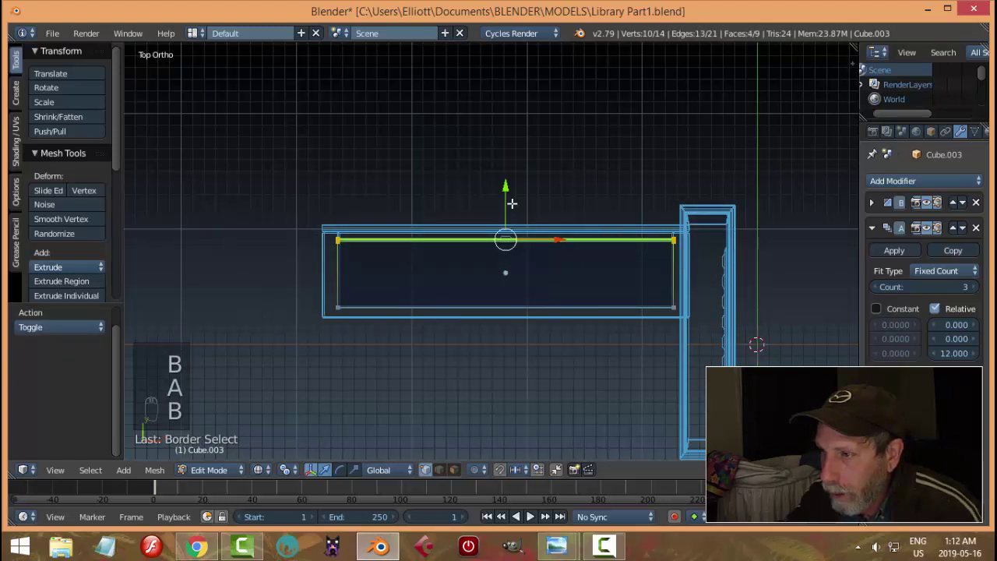
# - Move the shelf's front edge back about 0.051 along Y, restore solid shading, and nudge it back about 0.007 more
pyautogui.moveTo(508, 195); pyautogui.dragTo(509, 199)
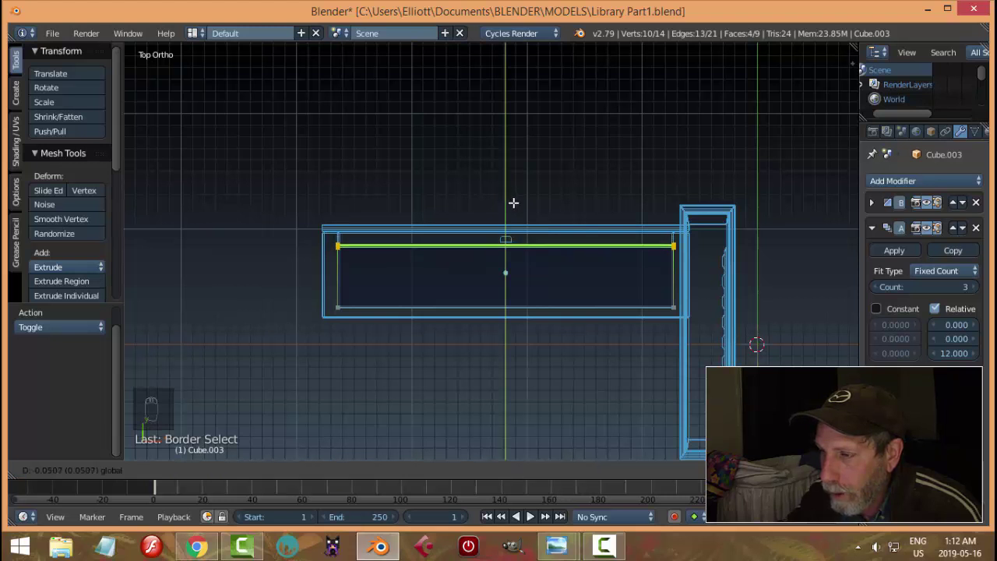
pyautogui.moveTo(513, 202); pyautogui.dragTo(514, 203)
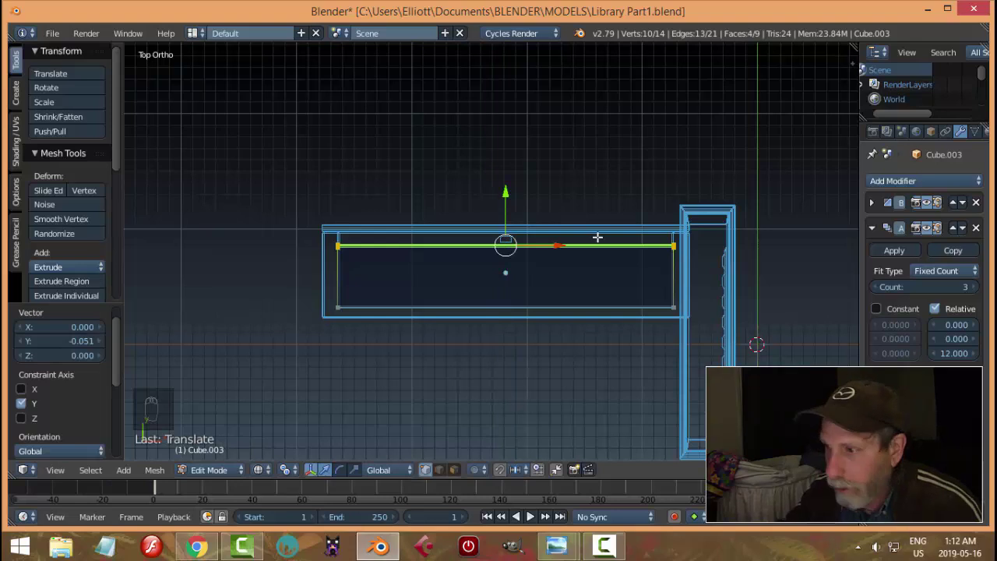
pyautogui.press('z')
pyautogui.click(587, 328)
pyautogui.moveTo(701, 289)
pyautogui.mouseDown(button='middle')
pyautogui.moveTo(578, 267)
pyautogui.moveTo(559, 253)
pyautogui.moveTo(665, 249)
pyautogui.moveTo(666, 269)
pyautogui.moveTo(537, 233)
pyautogui.moveTo(580, 257)
pyautogui.moveTo(547, 269)
pyautogui.mouseUp(button='middle')
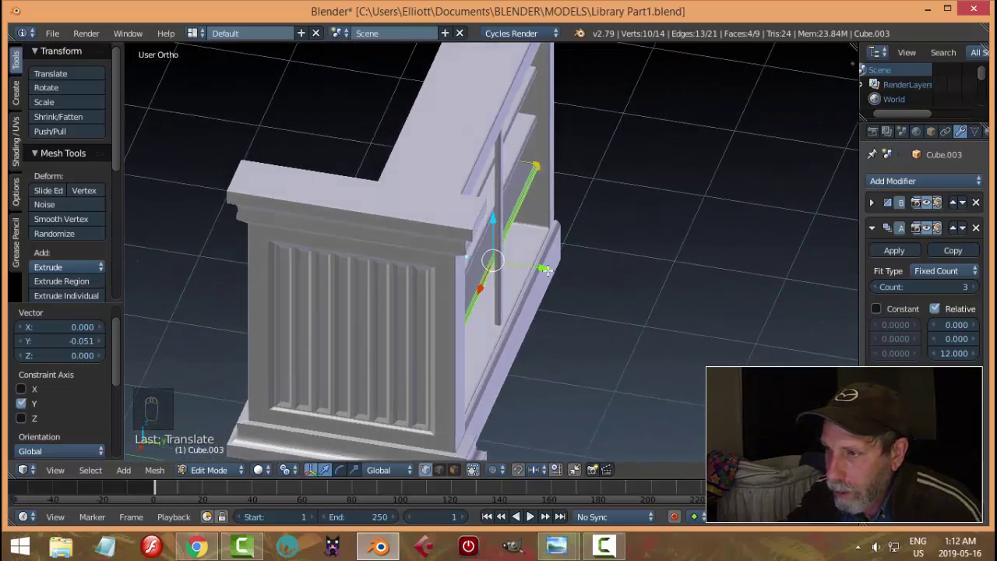
pyautogui.moveTo(547, 270); pyautogui.dragTo(543, 268)
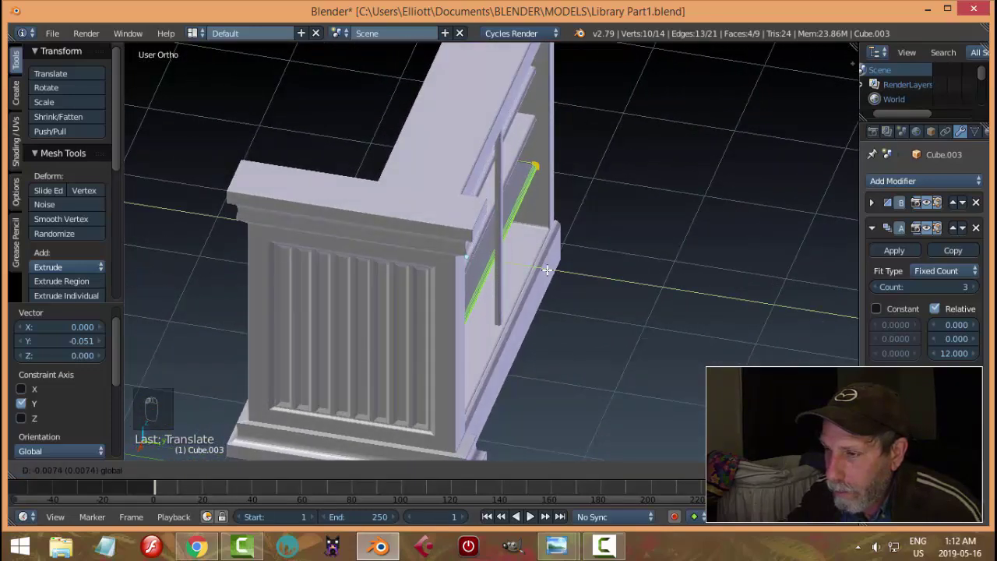
pyautogui.click(549, 269)
# - Leave the shelf's mesh for Object Mode and clear the selection
pyautogui.moveTo(587, 280); pyautogui.dragTo(654, 257, button='middle')
pyautogui.press('Tab')
pyautogui.click(423, 301)
pyautogui.press('a')
pyautogui.press('a')
pyautogui.scroll(-4, 536, 261)
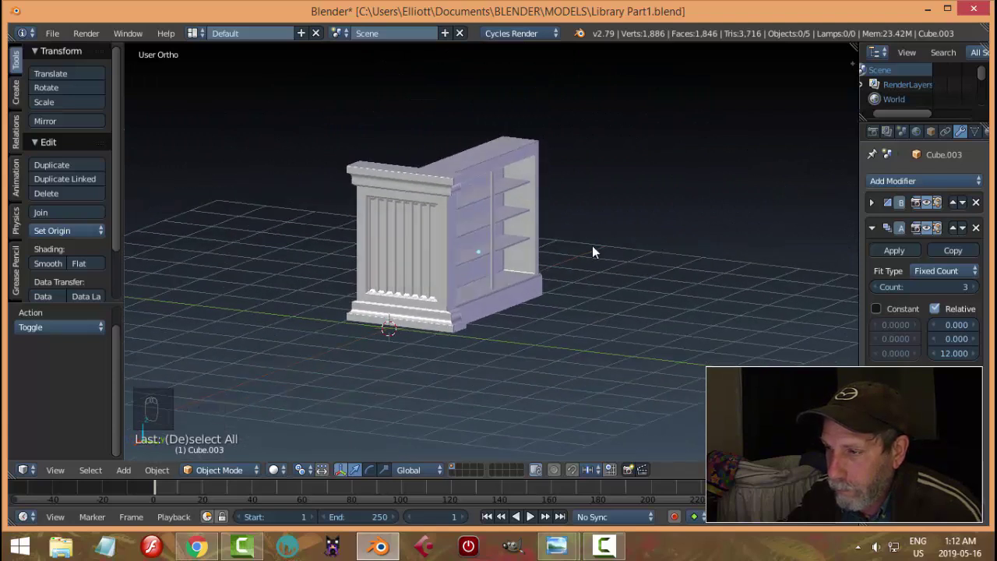
# - Select the central divider and open its mesh in Edit Mode with face selection
pyautogui.scroll(3, 559, 260)
pyautogui.moveTo(582, 239); pyautogui.dragTo(449, 247, button='middle')
pyautogui.rightClick(488, 201)
pyautogui.press('Tab')
pyautogui.scroll(4, 581, 249)
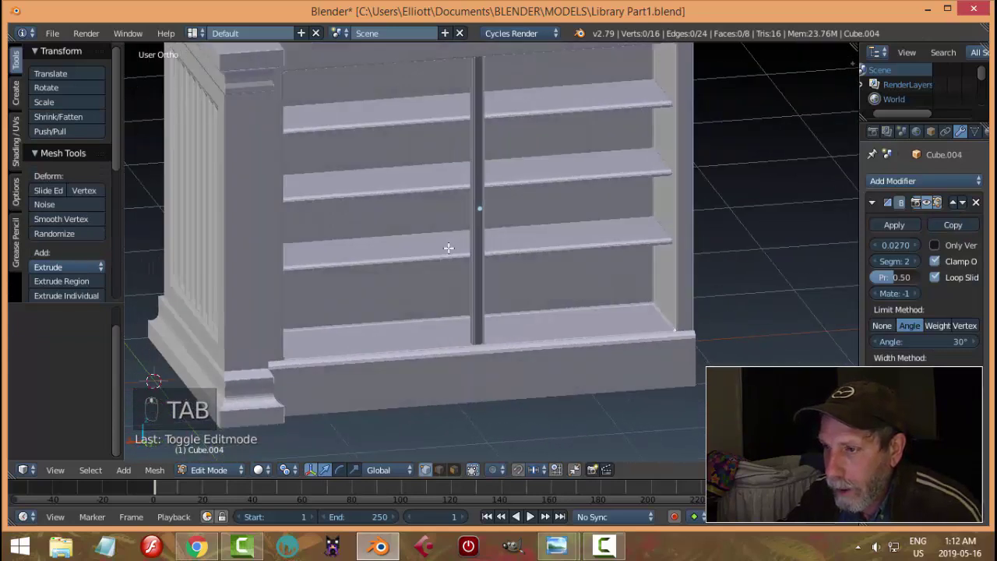
pyautogui.hotkey('ctrl', 'Tab')
pyautogui.click(404, 276)
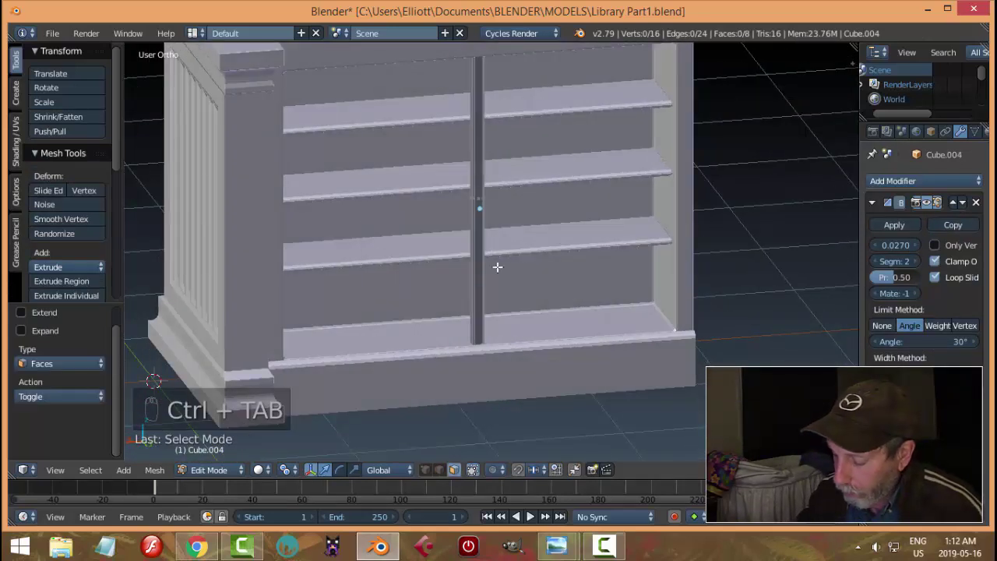
# - Switch to wireframe shading and select the divider's back face
pyautogui.press('z')
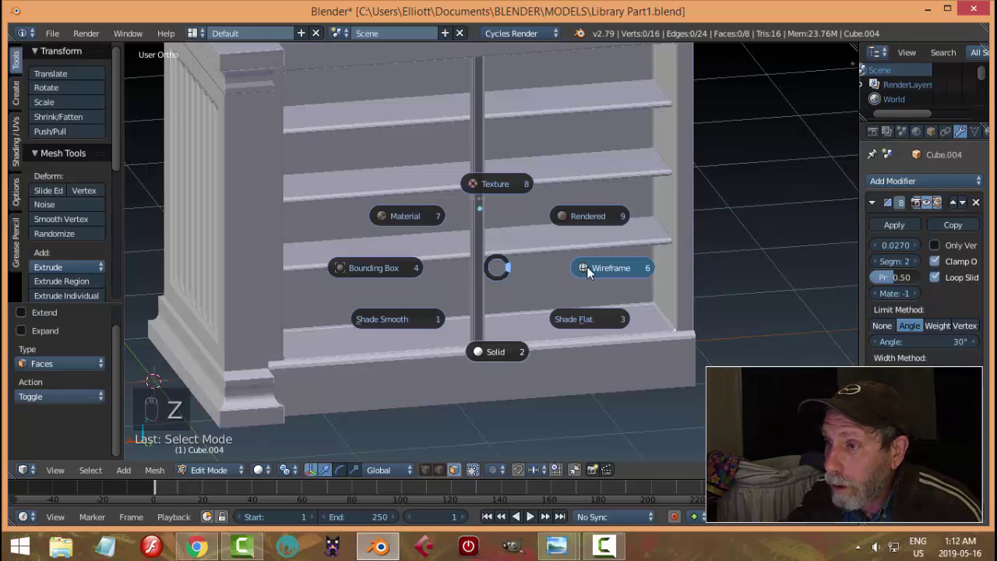
pyautogui.click(514, 267)
pyautogui.moveTo(540, 207)
pyautogui.mouseDown(button='middle')
pyautogui.moveTo(697, 257)
pyautogui.moveTo(761, 251)
pyautogui.mouseUp(button='middle')
pyautogui.hotkey('ctrl', 'Tab')
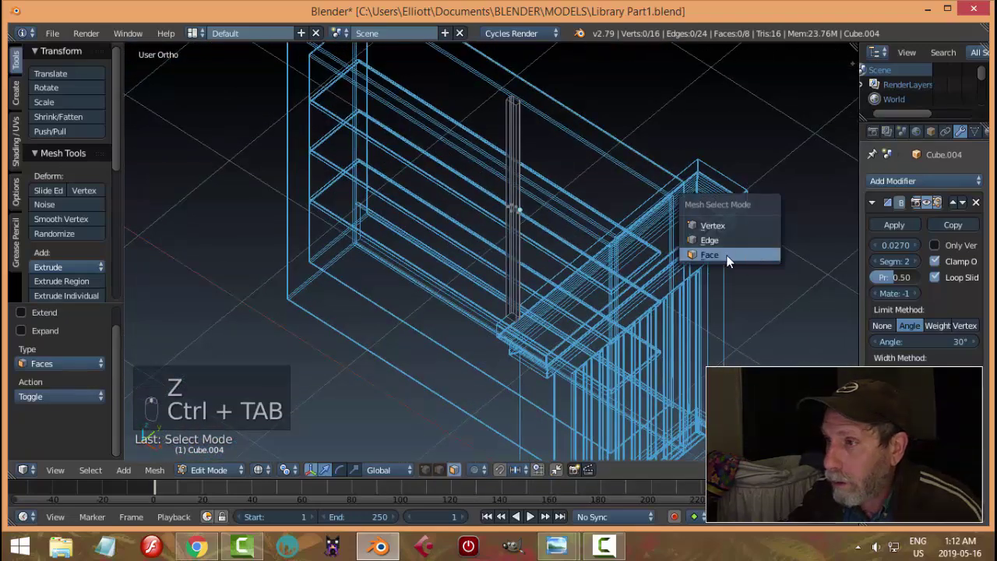
pyautogui.moveTo(603, 174); pyautogui.dragTo(516, 261, button='middle')
pyautogui.scroll(3, 550, 205)
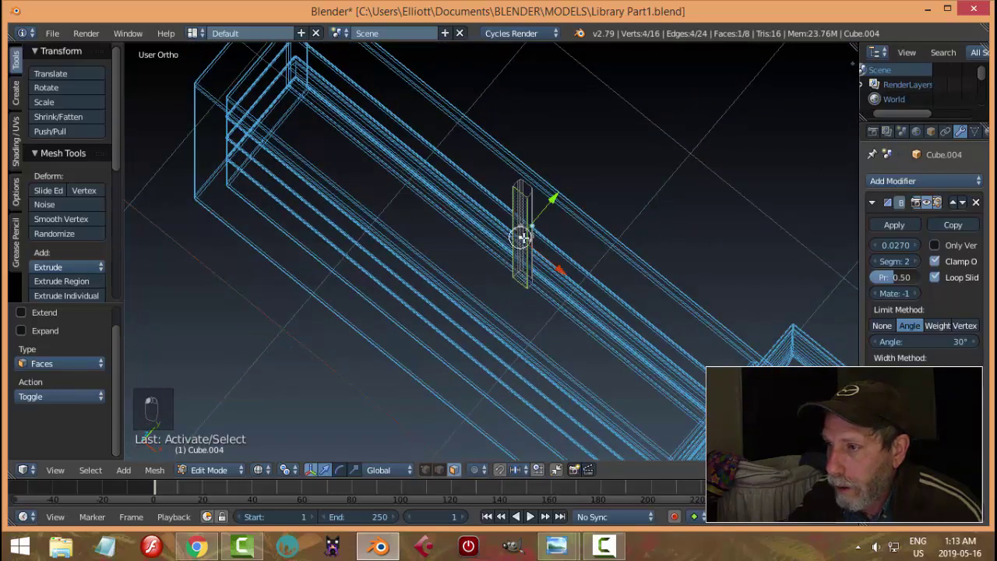
# - Move the divider's back face 0.300 backward along Y, restore solid shading, and push it back about 0.072 more
pyautogui.moveTo(554, 203); pyautogui.dragTo(515, 232)
pyautogui.moveTo(516, 232)
pyautogui.mouseDown(button='middle')
pyautogui.moveTo(574, 218)
pyautogui.moveTo(509, 252)
pyautogui.moveTo(498, 224)
pyautogui.mouseUp(button='middle')
pyautogui.moveTo(514, 235); pyautogui.dragTo(481, 224)
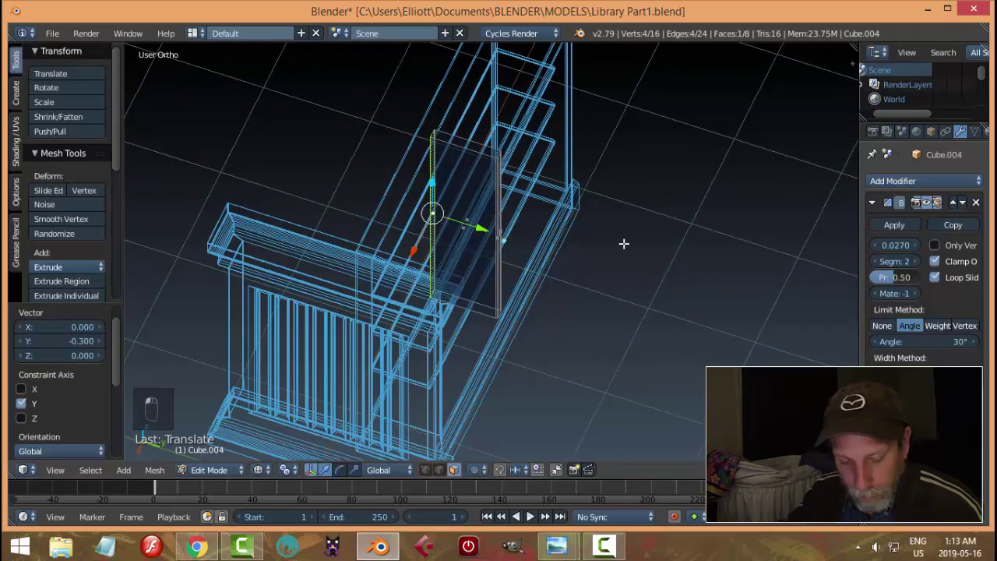
pyautogui.click(608, 327)
pyautogui.moveTo(607, 327)
pyautogui.mouseDown(button='middle')
pyautogui.moveTo(522, 257)
pyautogui.moveTo(567, 213)
pyautogui.moveTo(580, 228)
pyautogui.moveTo(494, 225)
pyautogui.moveTo(490, 195)
pyautogui.moveTo(522, 236)
pyautogui.moveTo(538, 213)
pyautogui.moveTo(498, 233)
pyautogui.moveTo(529, 226)
pyautogui.moveTo(551, 247)
pyautogui.moveTo(450, 238)
pyautogui.moveTo(480, 193)
pyautogui.moveTo(486, 200)
pyautogui.mouseUp(button='middle')
pyautogui.moveTo(485, 200); pyautogui.dragTo(468, 206)
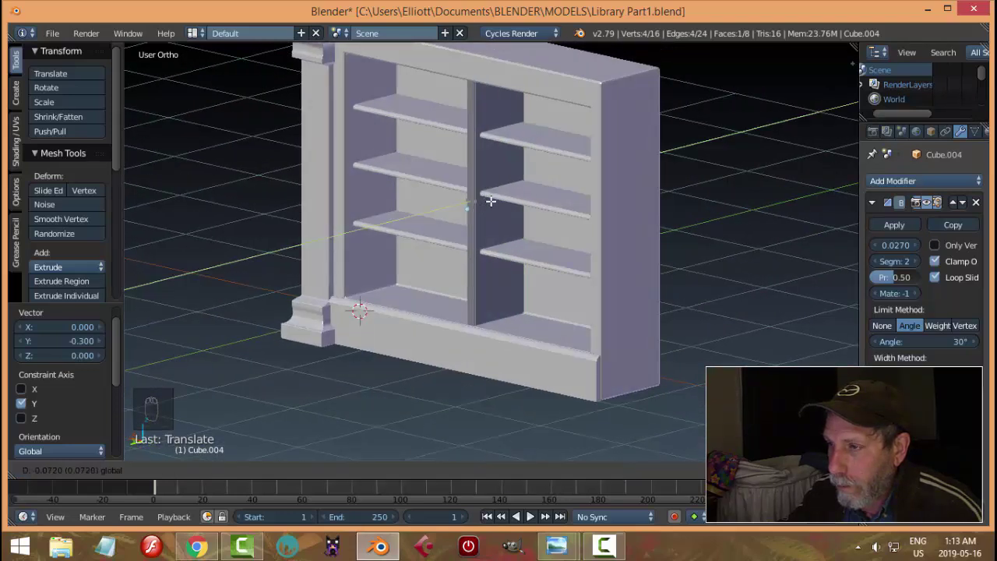
pyautogui.click(490, 201)
# - Select the divider's whole mesh and scale it along X to about 0.732 to make it thinner
pyautogui.moveTo(490, 201); pyautogui.dragTo(652, 225, button='middle')
pyautogui.press('a')
pyautogui.press('a')
pyautogui.press('a')
pyautogui.scroll(4, 634, 223)
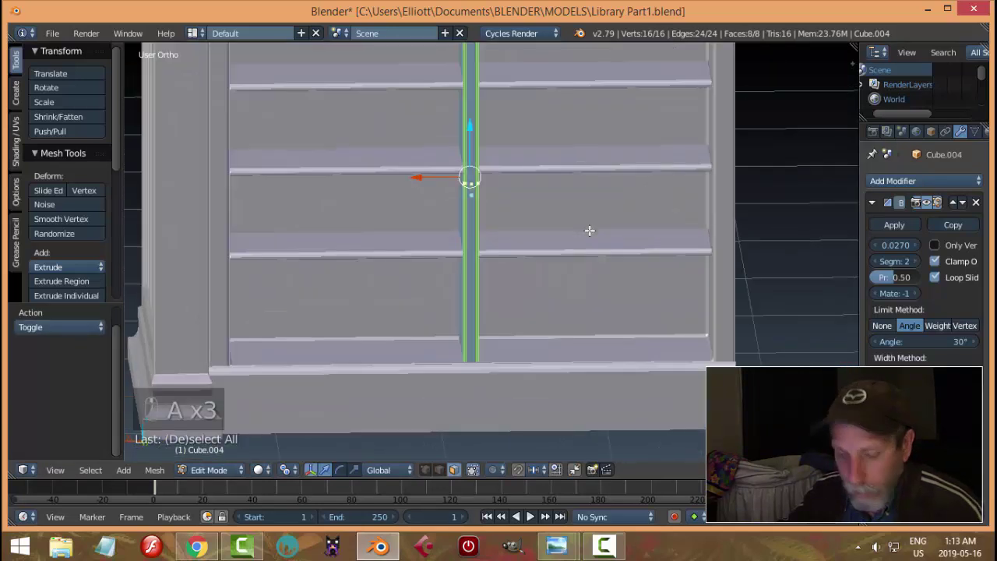
pyautogui.click(563, 227)
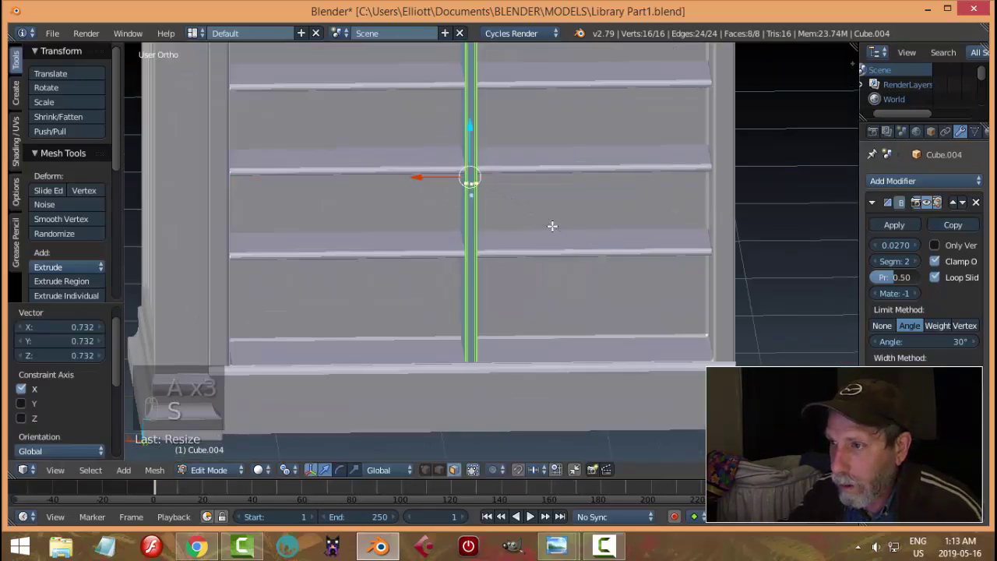
# - Deselect the divider's mesh, return to Object Mode and clear the object selection
pyautogui.press('a')
pyautogui.scroll(-5, 534, 229)
pyautogui.press('Tab')
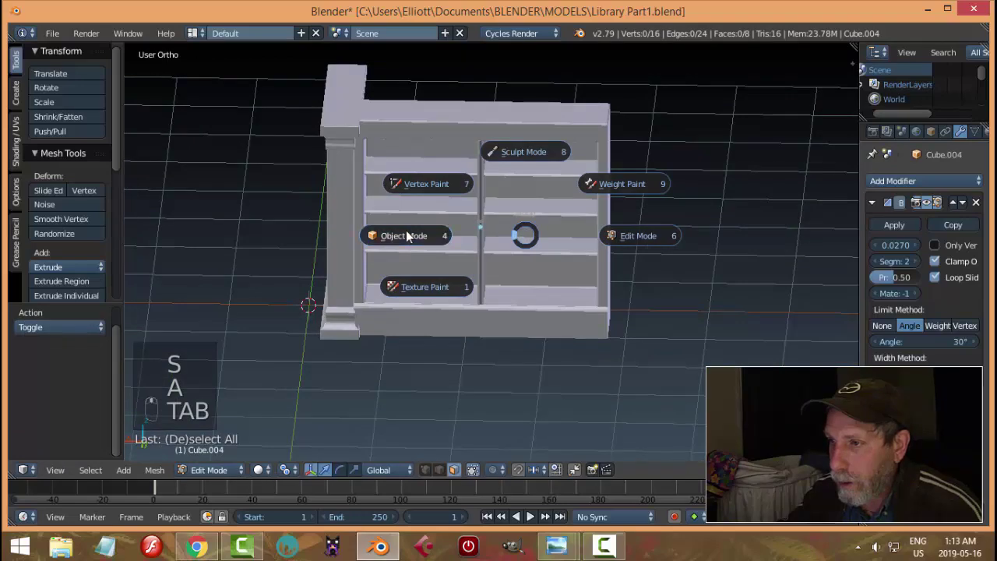
pyautogui.click(400, 234)
pyautogui.press('a')
pyautogui.press('a')
pyautogui.press('a')
pyautogui.moveTo(468, 226); pyautogui.dragTo(593, 344, button='middle')
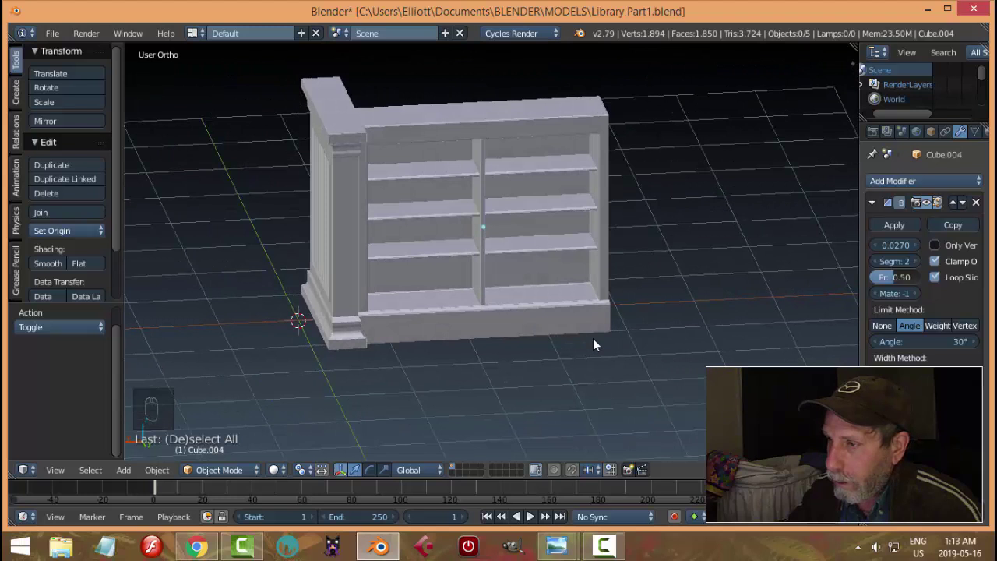
# - Apply the shelves' Array modifier, and join the divider to the bookcase frame
pyautogui.rightClick(555, 172)
pyautogui.click(902, 251)
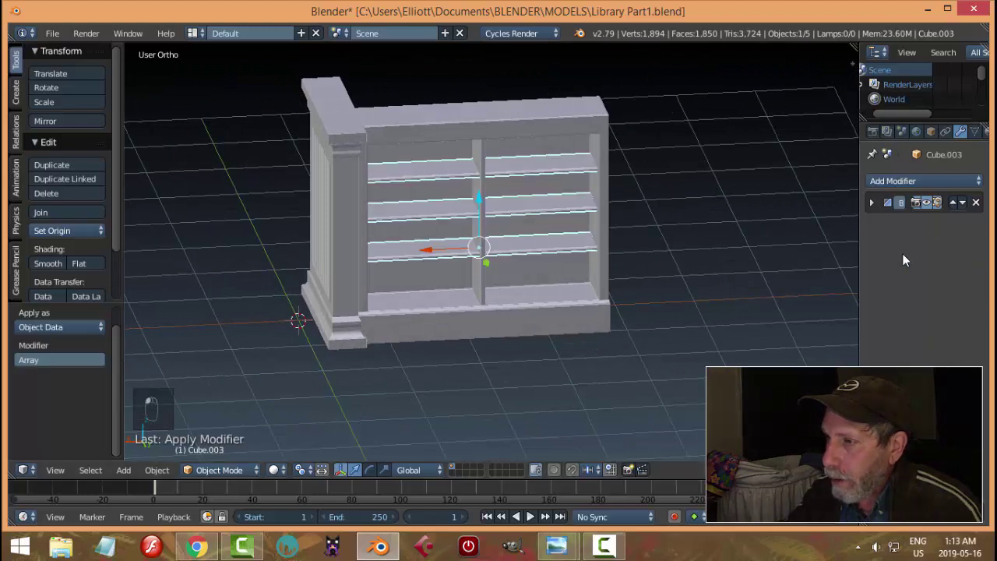
pyautogui.rightClick(480, 155)
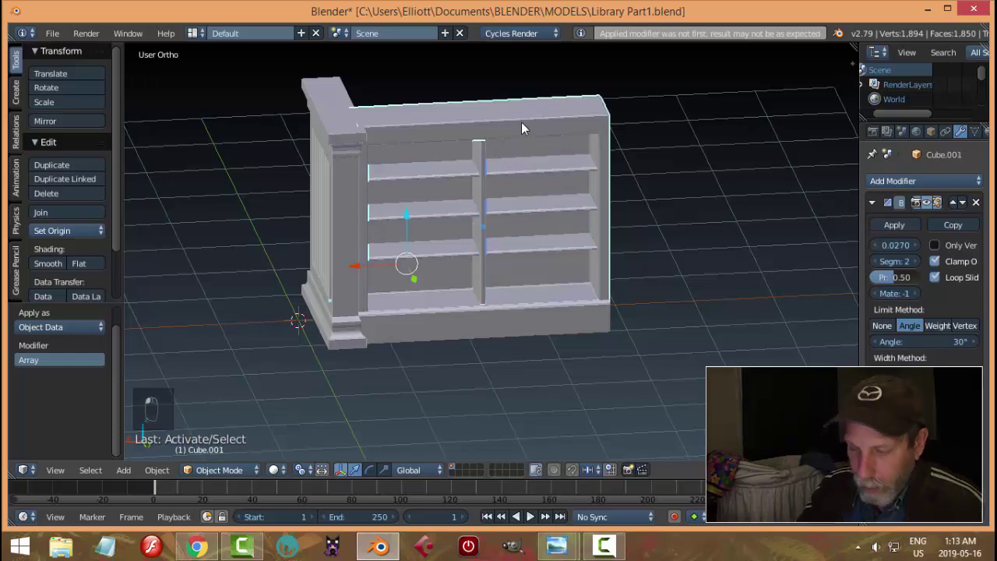
pyautogui.hotkey('ctrl', 'j')
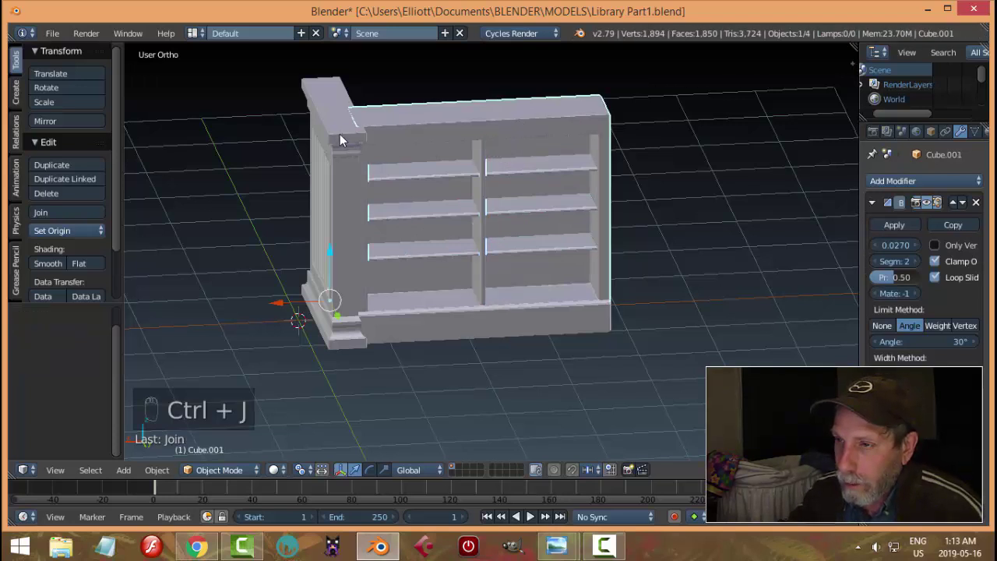
# - Try to move the joined bookcase along Y, and undo the move
pyautogui.press('a')
pyautogui.moveTo(474, 262); pyautogui.dragTo(428, 247, button='middle')
pyautogui.rightClick(506, 124)
pyautogui.moveTo(507, 124); pyautogui.dragTo(510, 236, button='middle')
pyautogui.moveTo(442, 257); pyautogui.dragTo(455, 251)
pyautogui.hotkey('ctrl', 'z')
pyautogui.hotkey('ctrl', 'z')
pyautogui.hotkey('ctrl', 'z')
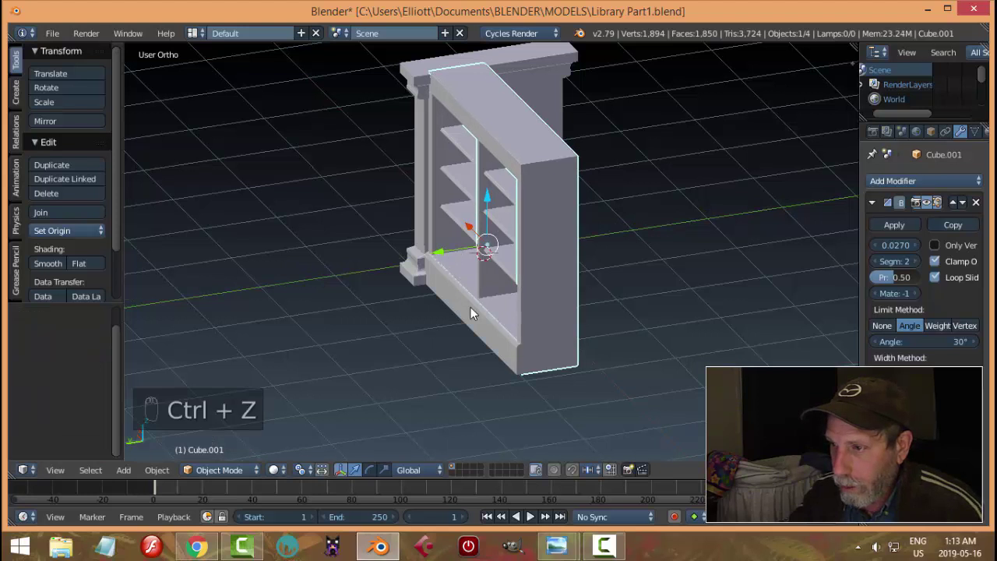
# - Join the baseboard to the bookcase and move the joined object back about 0.066 along Y
pyautogui.hotkey('ctrl', 'j')
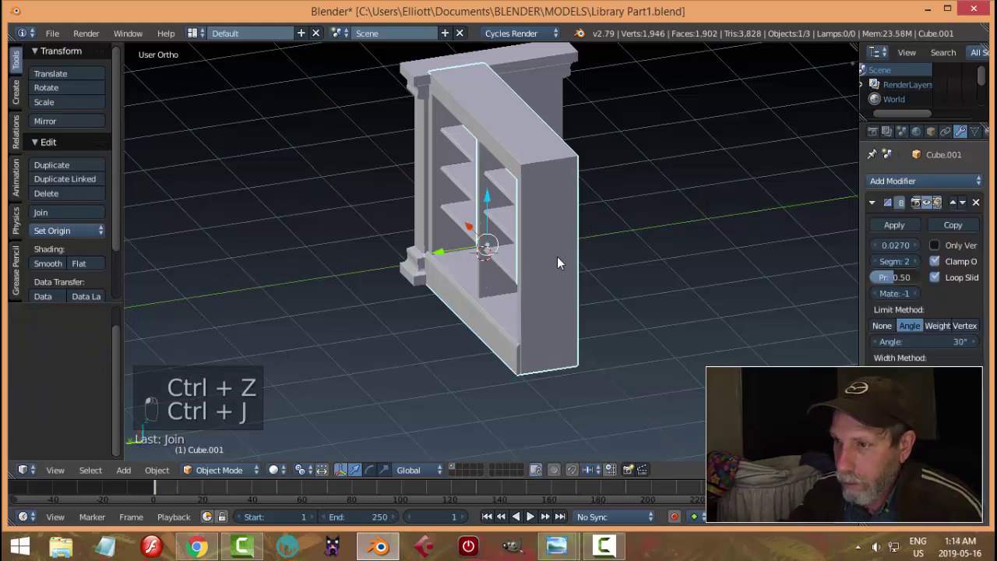
pyautogui.press('g')
pyautogui.click(444, 258)
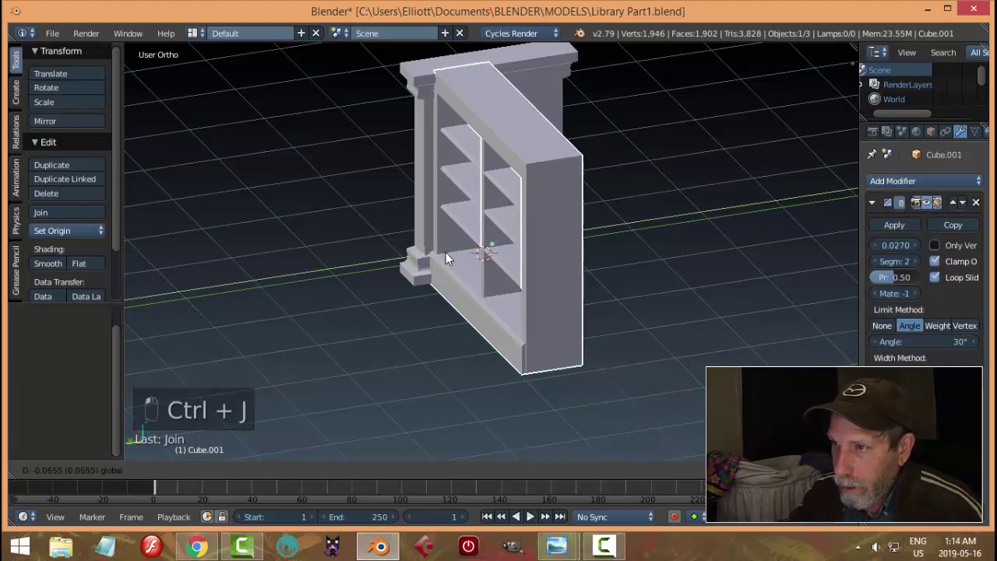
# - Set the molded end section's origin to its geometry and snap the 3D cursor to that section
pyautogui.press('a')
pyautogui.moveTo(493, 252); pyautogui.dragTo(578, 126, button='middle')
pyautogui.moveTo(612, 240); pyautogui.dragTo(457, 254, button='middle')
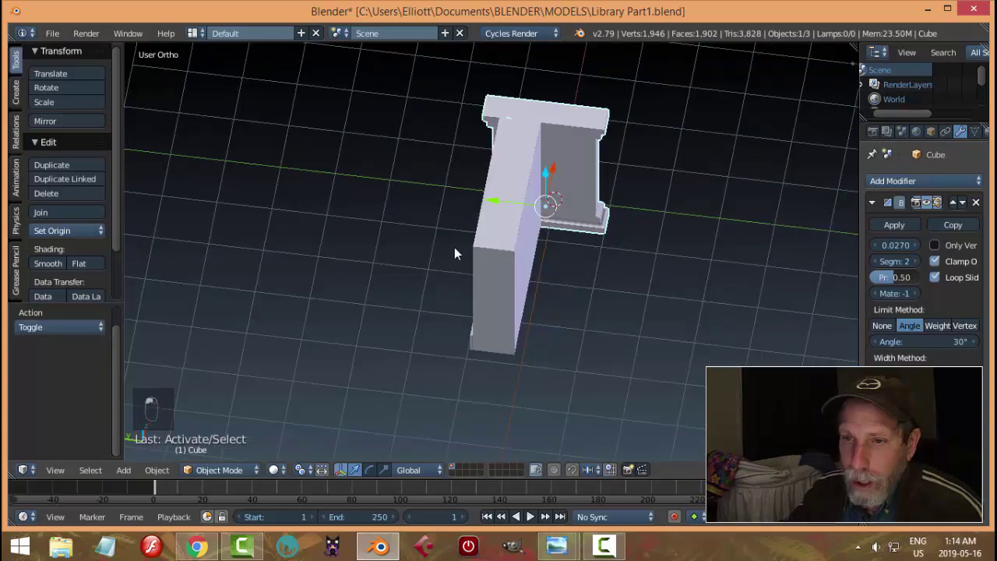
pyautogui.click(84, 229)
pyautogui.click(87, 264)
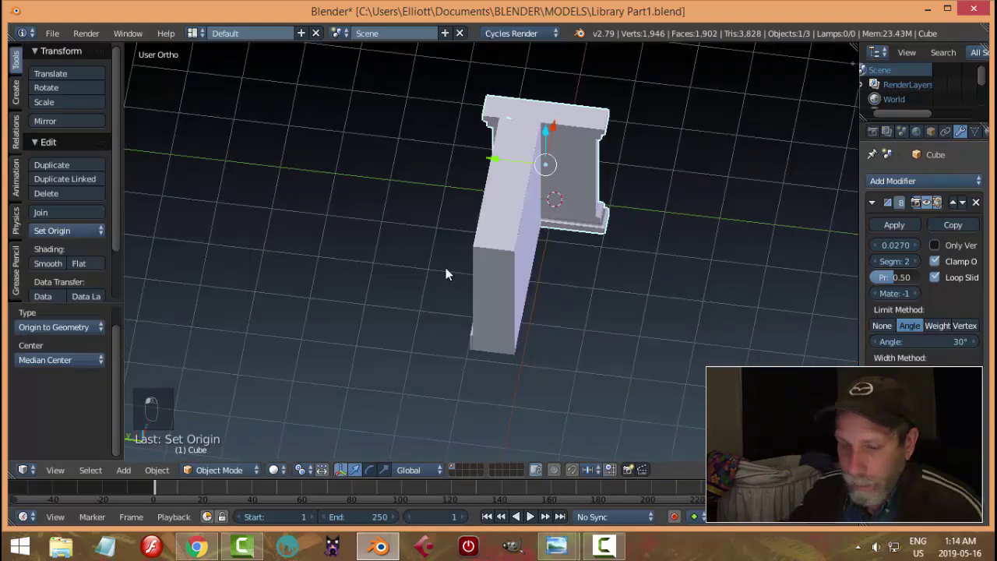
pyautogui.hotkey('shift', 's')
pyautogui.click(592, 289)
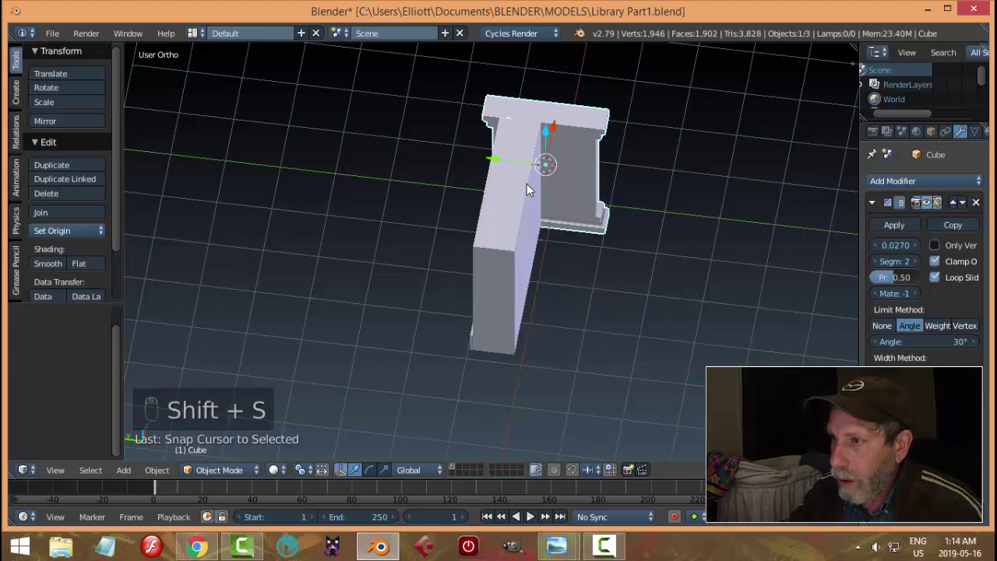
# - Add a Mirror modifier to the bookcase, mirroring across Y instead of X
pyautogui.rightClick(527, 187)
pyautogui.click(873, 203)
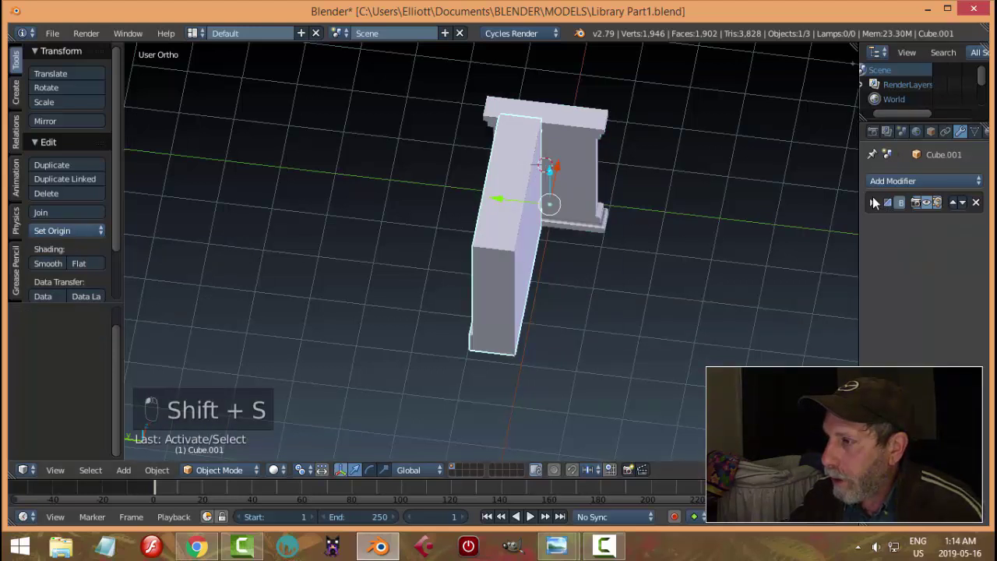
pyautogui.click(896, 181)
pyautogui.click(687, 327)
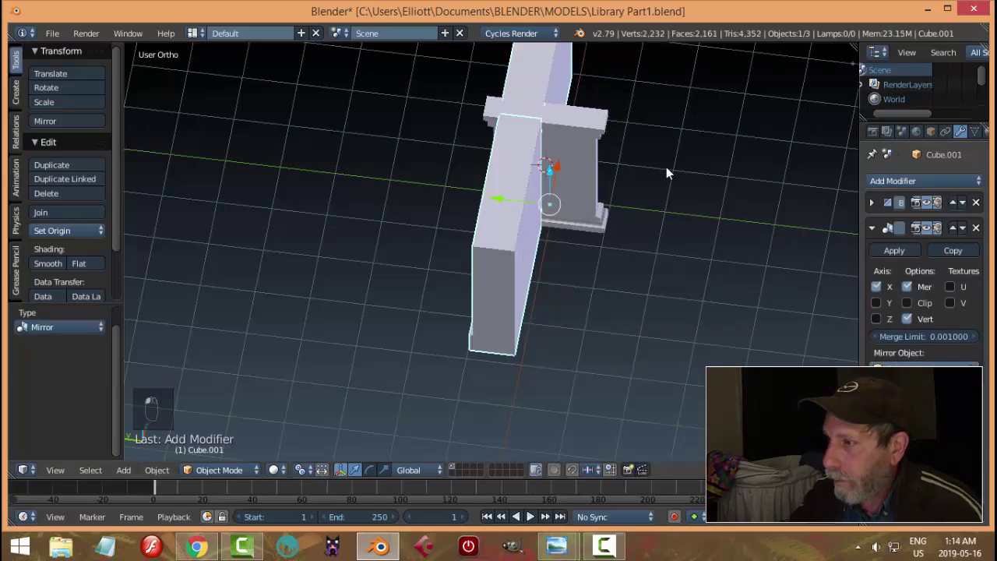
pyautogui.click(876, 302)
pyautogui.click(875, 287)
pyautogui.moveTo(592, 257); pyautogui.dragTo(614, 274, button='middle')
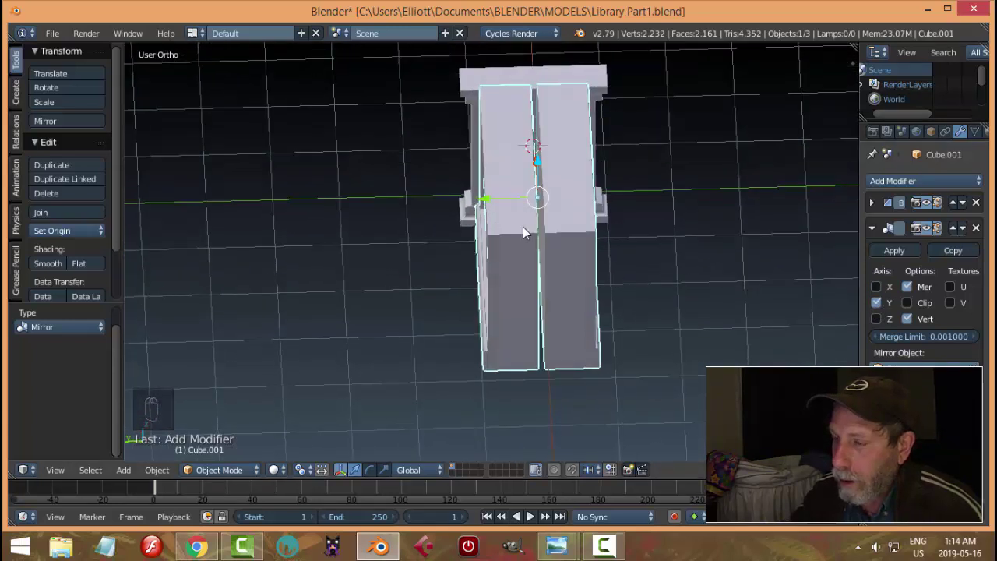
# - Nudge the bookcase along Y to narrow the gap between its mirrored halves
pyautogui.moveTo(498, 212); pyautogui.dragTo(491, 207)
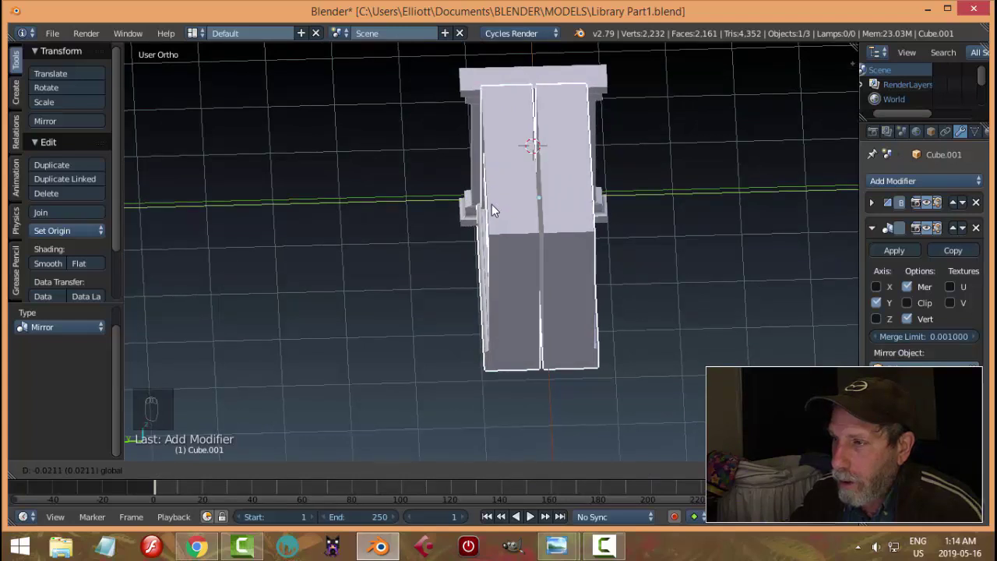
pyautogui.moveTo(491, 204); pyautogui.dragTo(499, 213)
pyautogui.press('a')
pyautogui.moveTo(515, 228); pyautogui.dragTo(417, 92, button='middle')
pyautogui.moveTo(604, 215); pyautogui.dragTo(455, 246, button='middle')
# - Shift the bookcase very slightly along X against the molded end section
pyautogui.rightClick(426, 297)
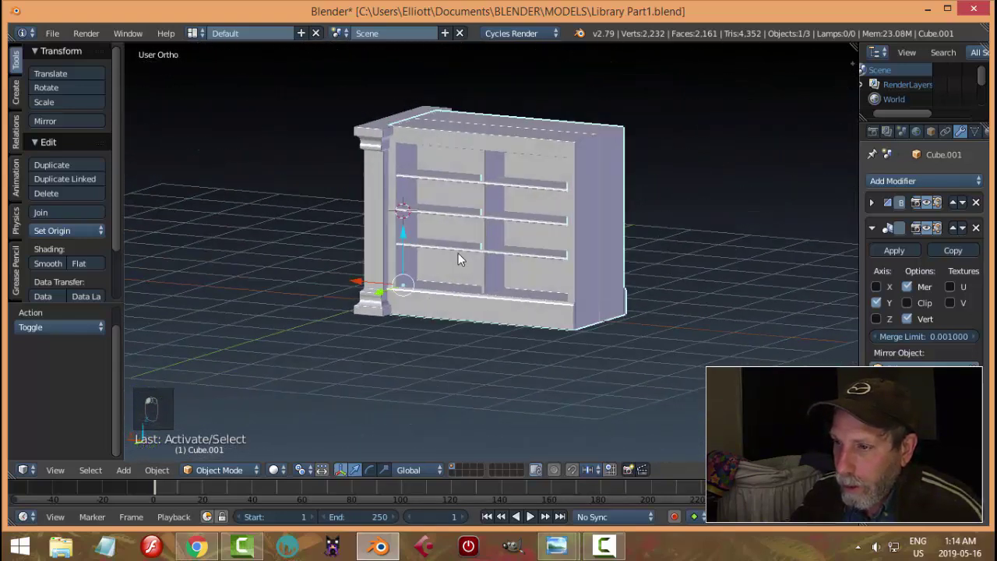
pyautogui.press('g')
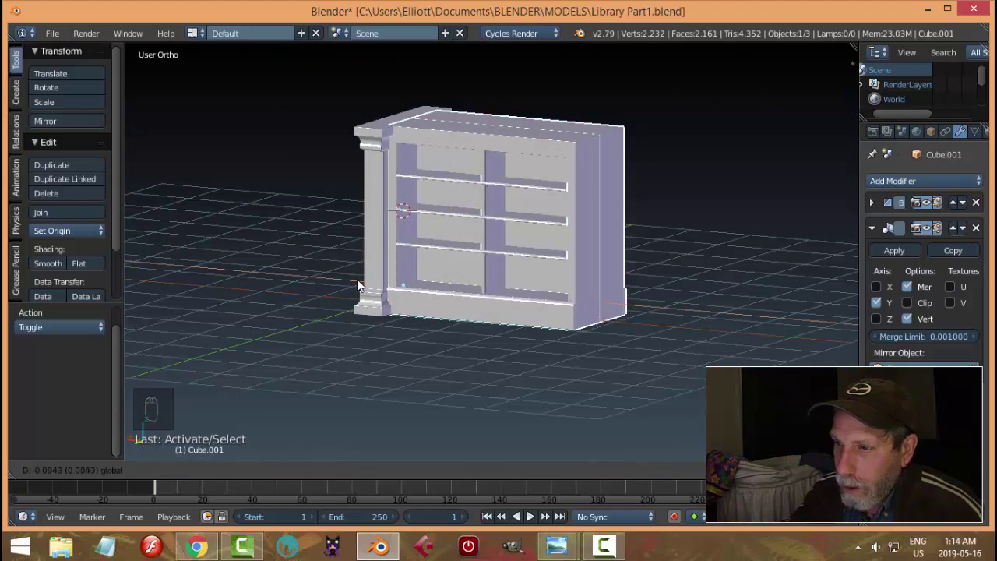
pyautogui.click(374, 281)
pyautogui.press('a')
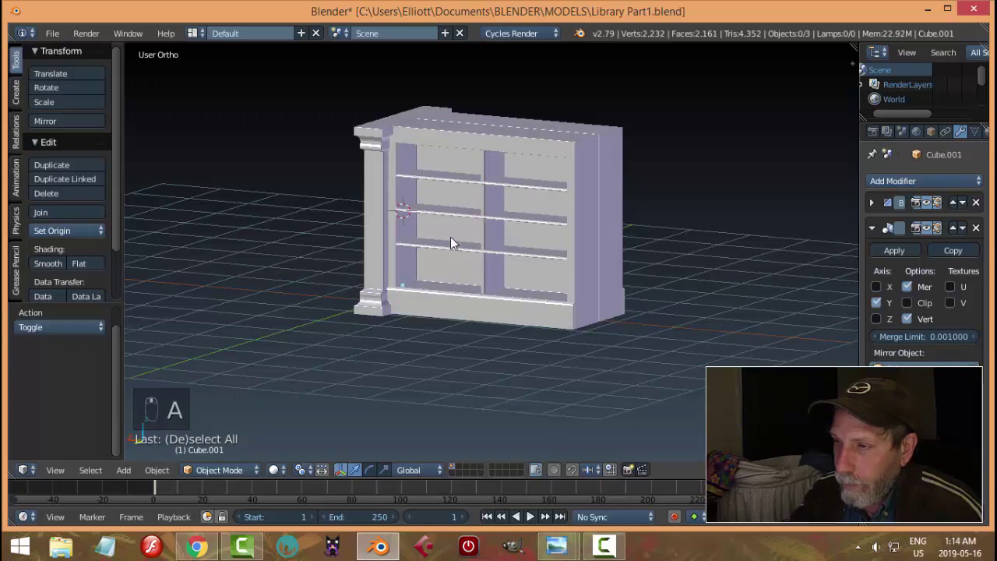
# - Move the bookcase about -0.027 along Y so its mirrored halves meet without a gap
pyautogui.moveTo(450, 236); pyautogui.dragTo(486, 239, button='middle')
pyautogui.rightClick(486, 238)
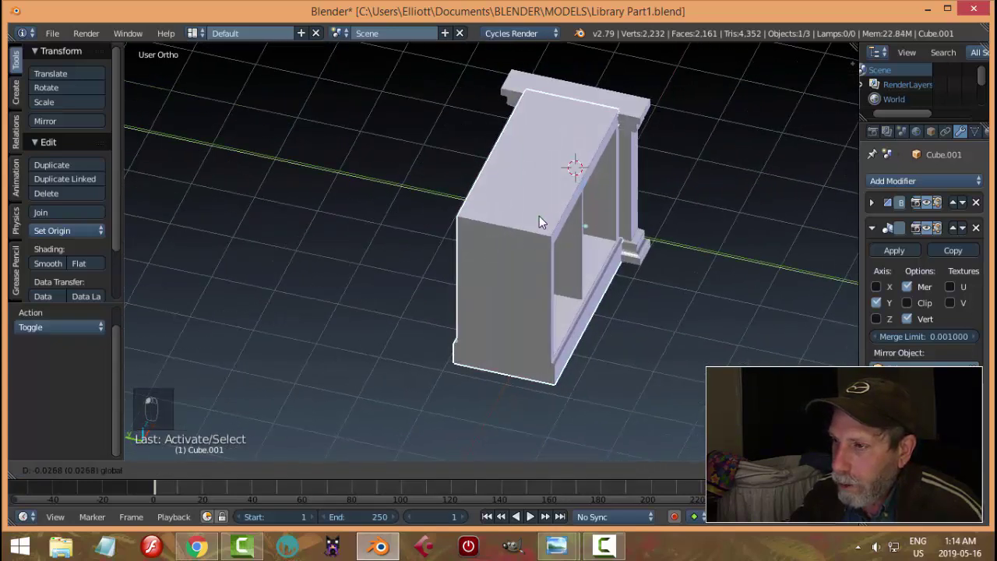
pyautogui.press('a')
pyautogui.moveTo(473, 240); pyautogui.dragTo(538, 109, button='middle')
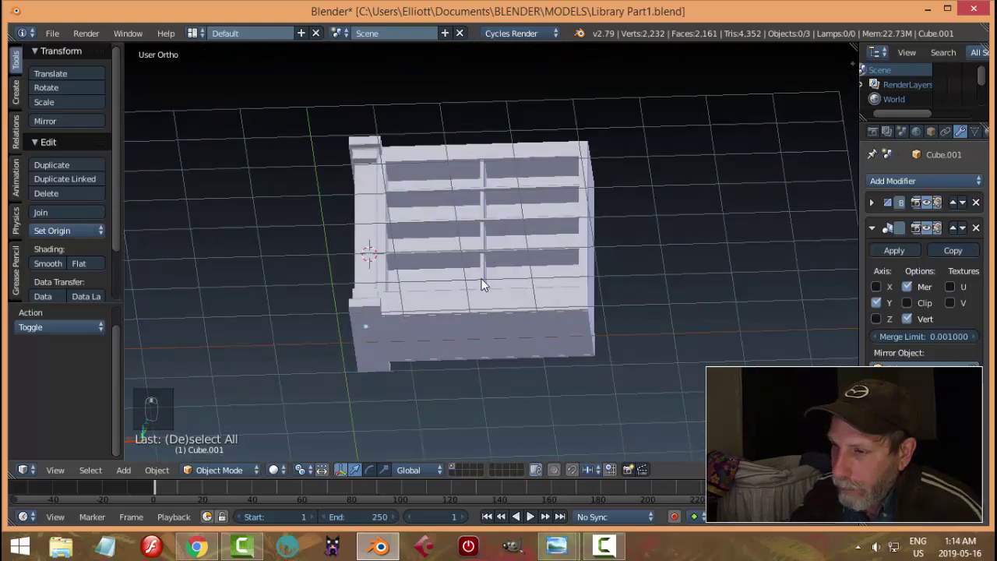
pyautogui.moveTo(483, 285); pyautogui.dragTo(519, 193, button='middle')
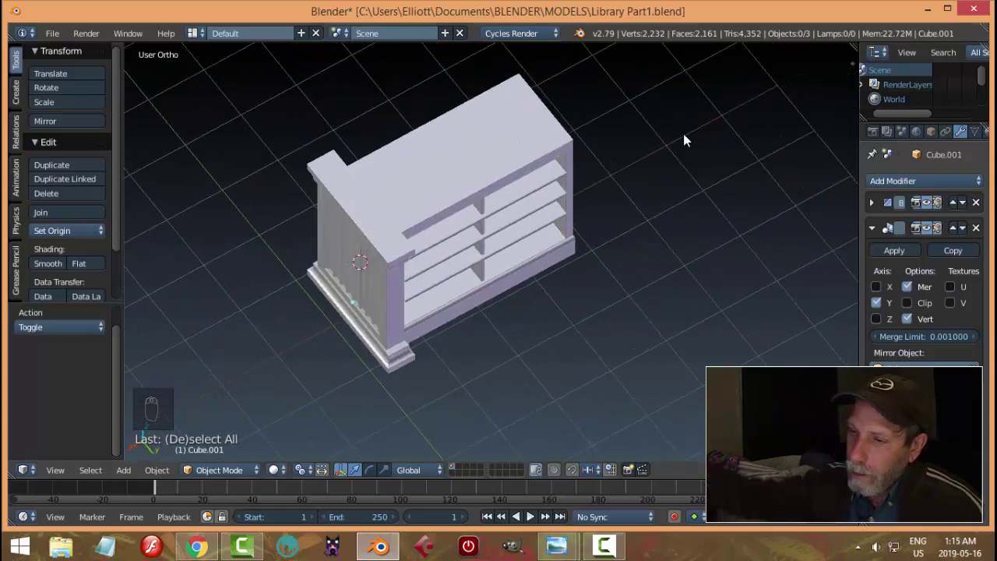
# - Join the shelves to the mirrored bookcase
pyautogui.moveTo(683, 135); pyautogui.dragTo(520, 188, button='middle')
pyautogui.rightClick(521, 180)
pyautogui.moveTo(630, 202); pyautogui.dragTo(697, 236, button='middle')
pyautogui.keyDown('shift'); pyautogui.rightClick(556, 224); pyautogui.keyUp('shift')
pyautogui.hotkey('ctrl', 'j')
pyautogui.press('a')
pyautogui.scroll(2, 662, 224)
# - Apply the bookcase's Mirror modifier and reset the 3D cursor to the world center
pyautogui.click(894, 250)
pyautogui.moveTo(528, 203); pyautogui.dragTo(482, 242, button='middle')
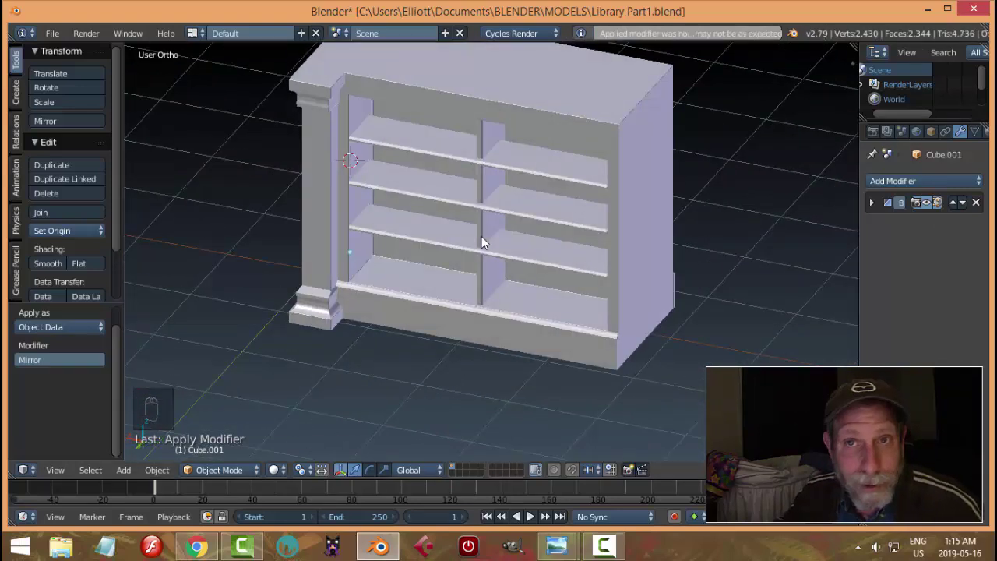
pyautogui.moveTo(482, 238); pyautogui.dragTo(572, 257, button='middle')
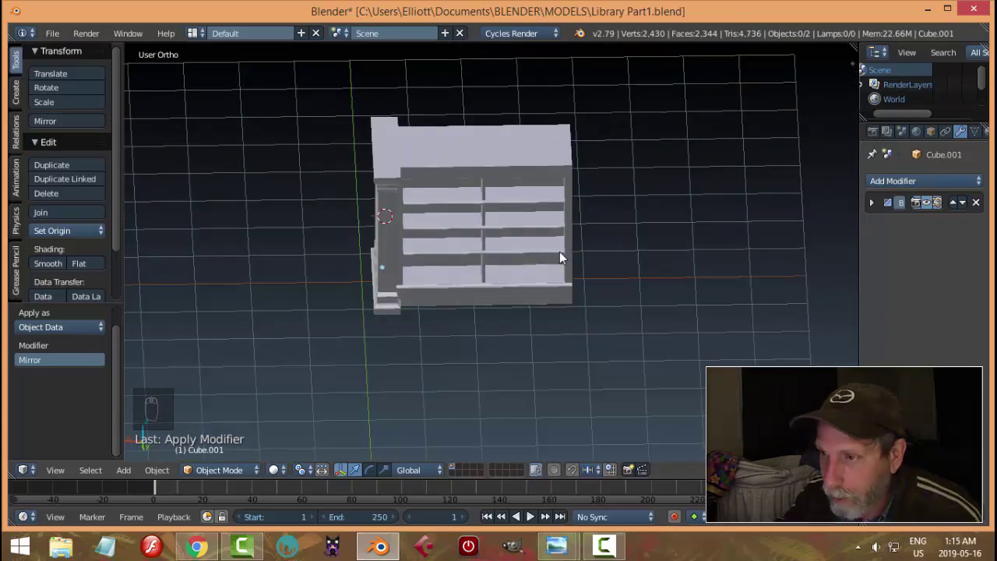
pyautogui.hotkey('shift', 'c')
# - Try to move the bookcase along X, and undo the move
pyautogui.moveTo(558, 253)
pyautogui.mouseDown(button='middle')
pyautogui.moveTo(494, 288)
pyautogui.moveTo(546, 254)
pyautogui.mouseUp(button='middle')
pyautogui.rightClick(546, 254)
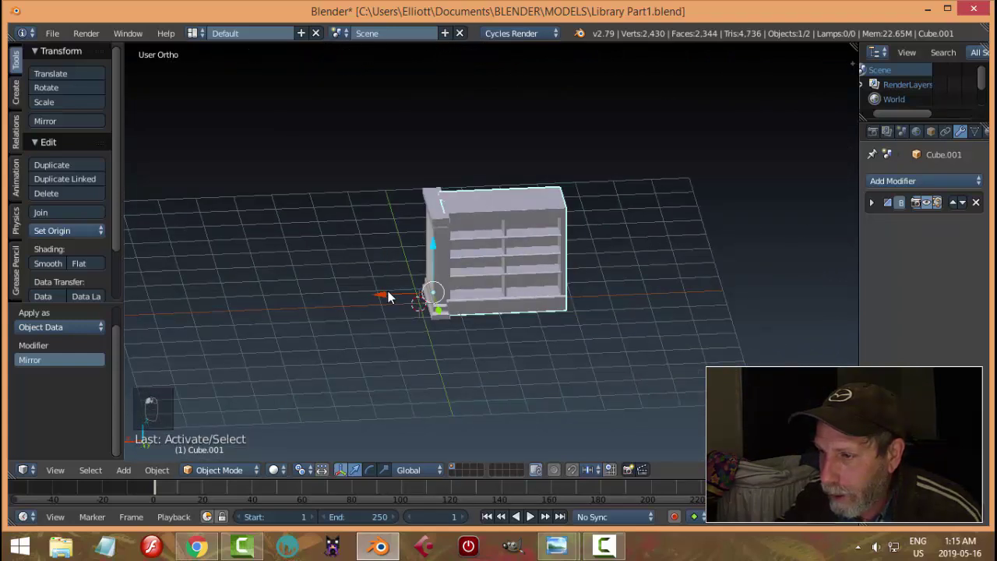
pyautogui.moveTo(389, 296); pyautogui.dragTo(399, 293)
pyautogui.hotkey('ctrl', 'z')
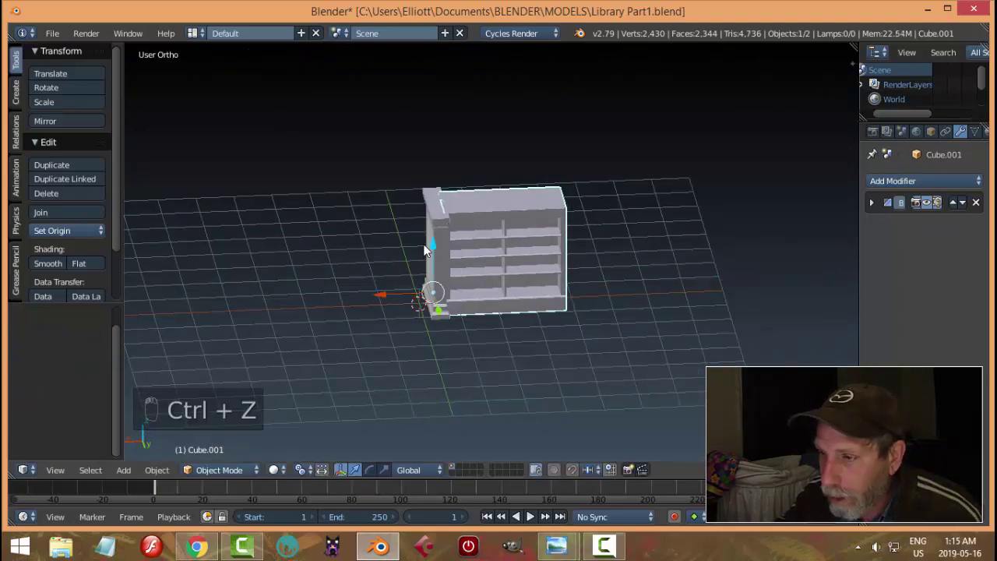
pyautogui.hotkey('ctrl', 'z')
# - Join the bookcase to the molded end section as one object
pyautogui.moveTo(443, 234); pyautogui.dragTo(535, 258, button='middle')
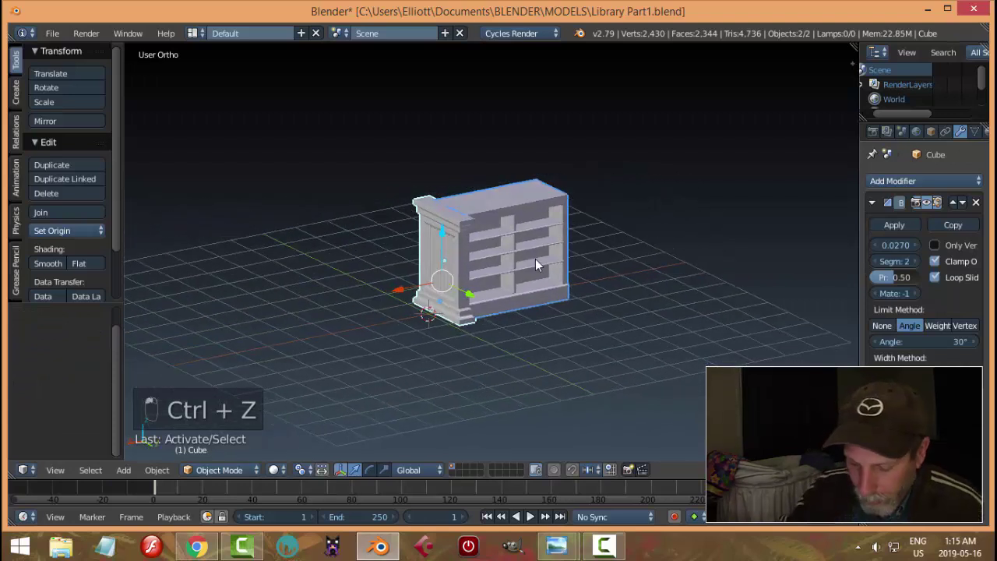
pyautogui.hotkey('ctrl', 'j')
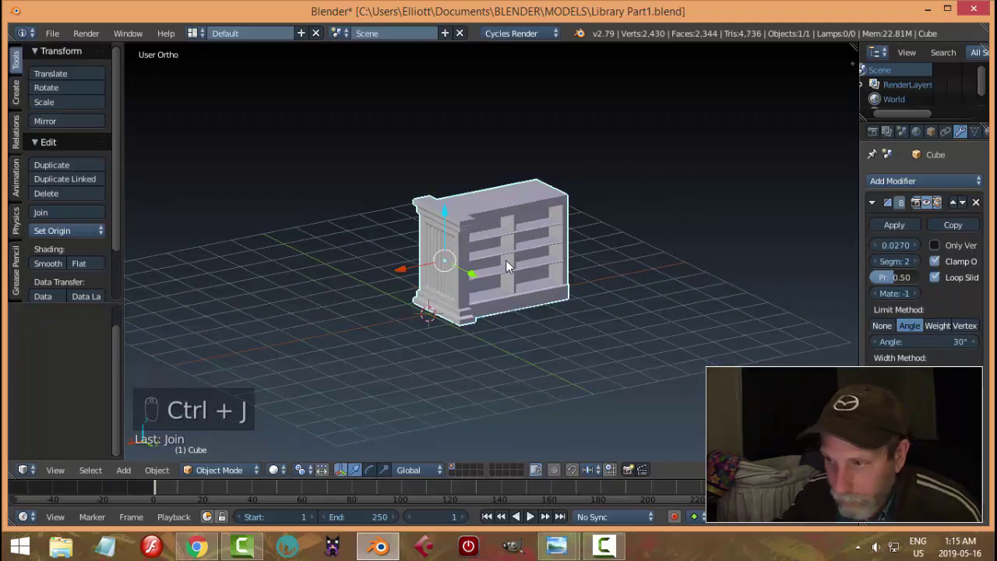
pyautogui.scroll(6, 437, 251)
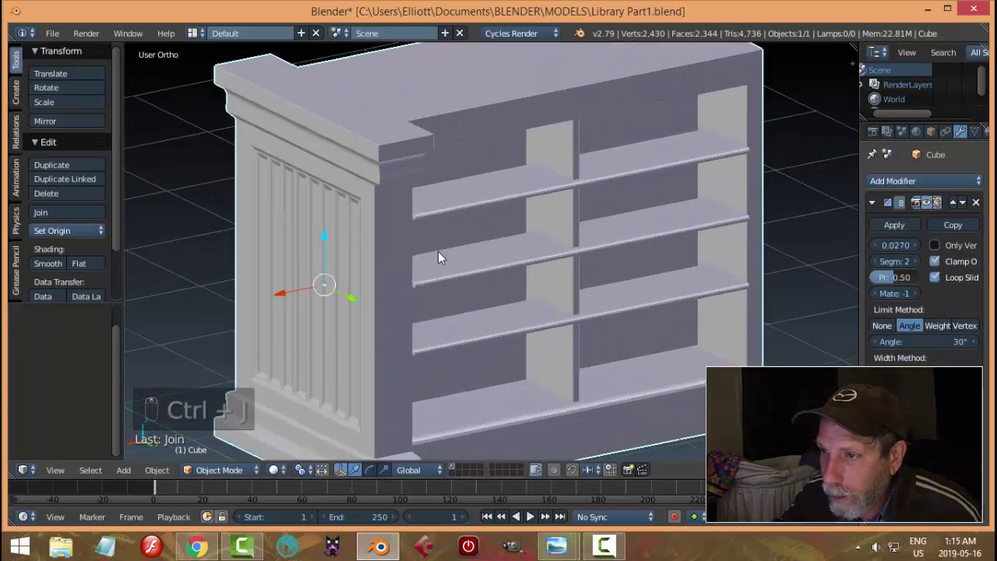
pyautogui.press('a')
pyautogui.scroll(-5, 438, 250)
# - Move the joined wall part about -0.838 along X, away from the world center
pyautogui.moveTo(493, 242); pyautogui.dragTo(400, 321, button='middle')
pyautogui.click(401, 316)
pyautogui.moveTo(340, 253); pyautogui.dragTo(395, 265)
pyautogui.scroll(-3, 484, 287)
pyautogui.moveTo(487, 299)
pyautogui.mouseDown(button='middle')
pyautogui.moveTo(484, 324)
pyautogui.moveTo(495, 310)
pyautogui.mouseUp(button='middle')
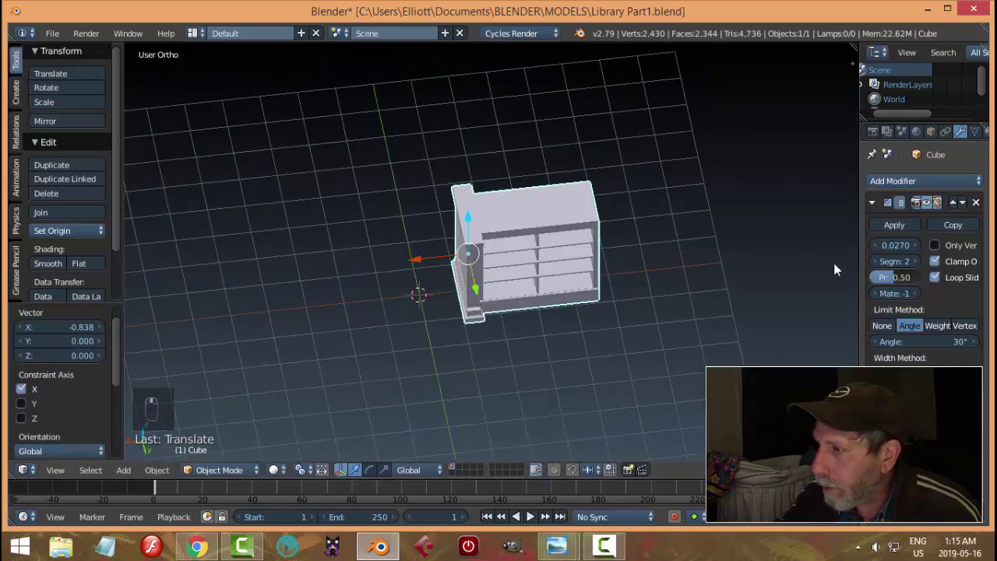
# - Set the joined wall part's origin to the 3D cursor
pyautogui.click(871, 203)
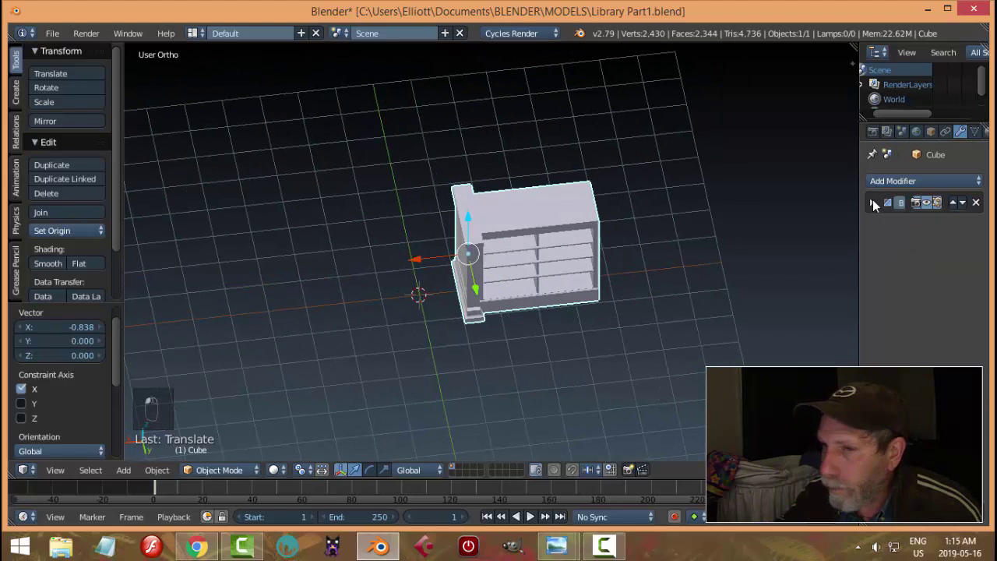
pyautogui.click(71, 230)
pyautogui.click(94, 280)
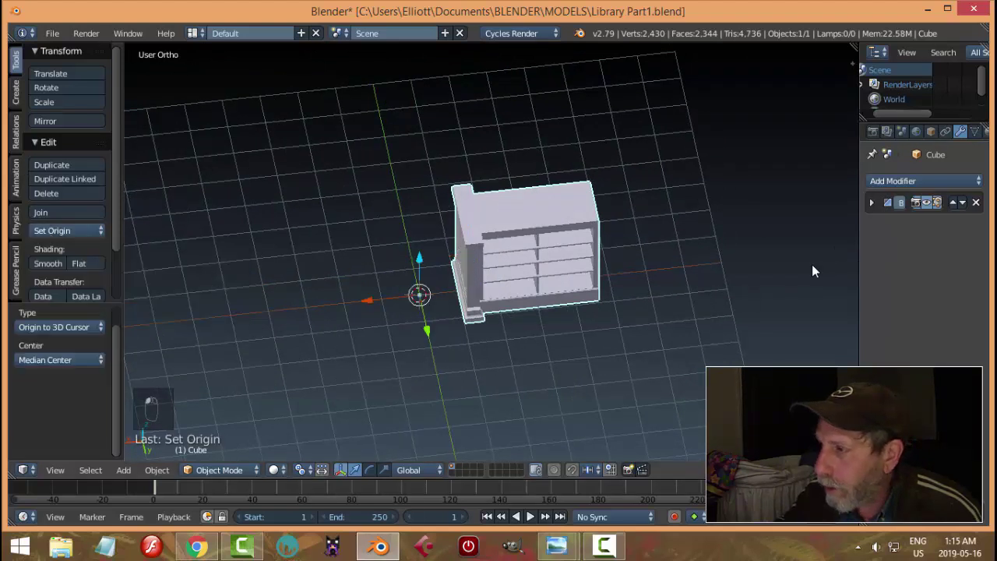
# - Add a Mirror modifier across X to create a matching wall part on the opposite side
pyautogui.click(898, 181)
pyautogui.click(704, 326)
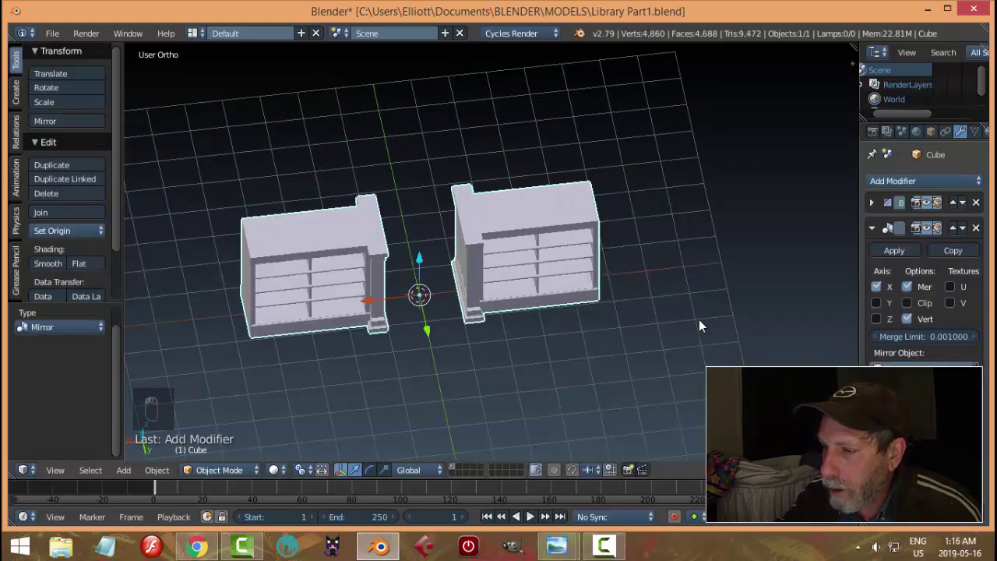
pyautogui.scroll(-3, 565, 344)
pyautogui.scroll(3, 576, 318)
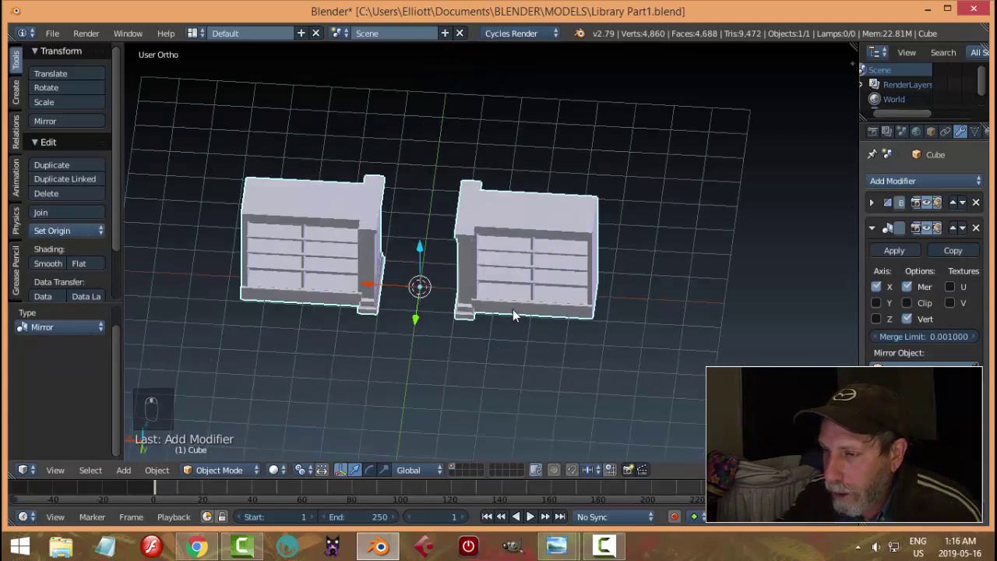
# - Try to move the whole mirrored object about -0.057 along X, and undo the move
pyautogui.press('g')
pyautogui.press('x')
pyautogui.click(373, 283)
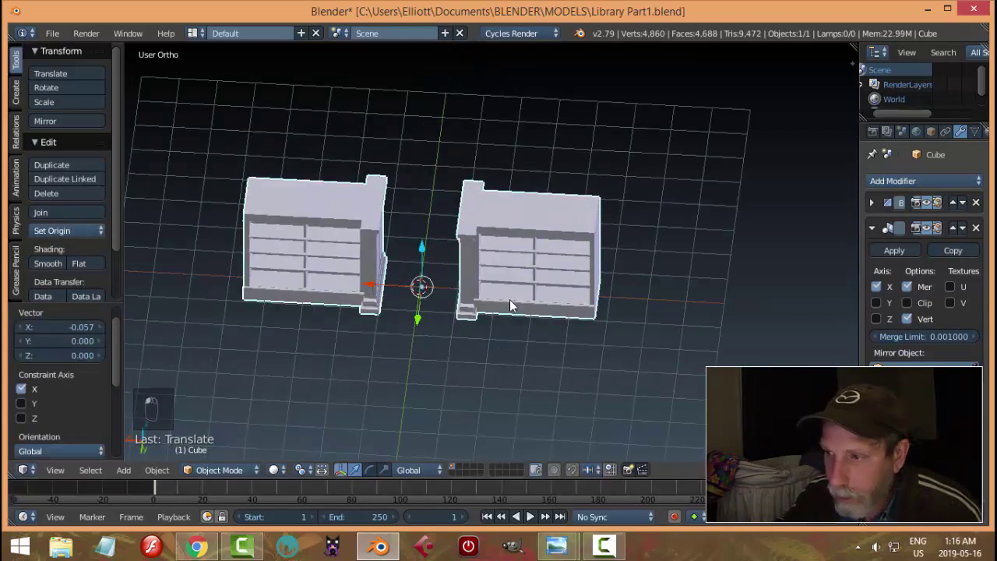
pyautogui.hotkey('ctrl', 'z')
# - Move all of the wall part's mesh geometry about -1.01 along X in Edit Mode, widening the opening between the mirrored sides
pyautogui.scroll(-1, 646, 301)
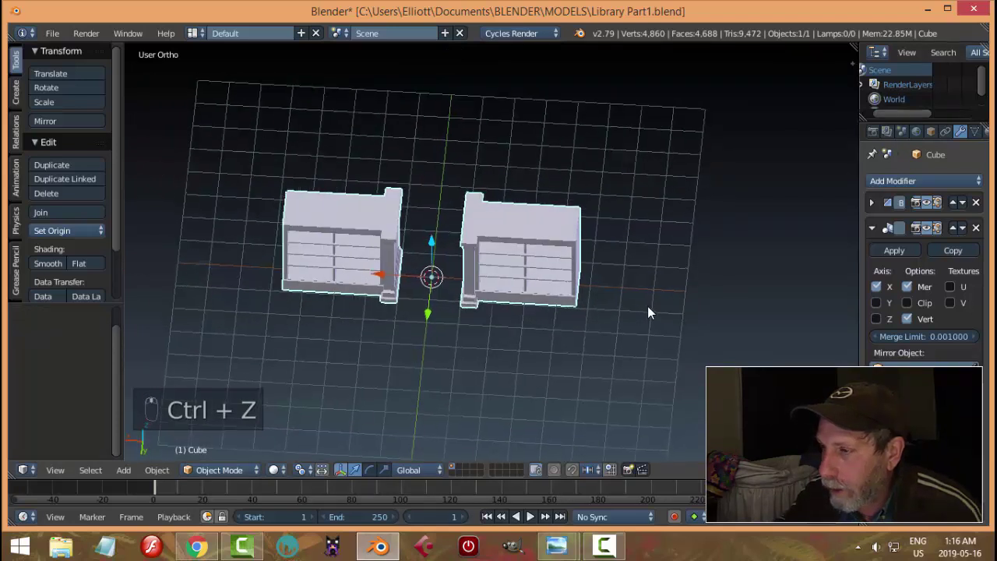
pyautogui.press('Tab')
pyautogui.press('a')
pyautogui.press('a')
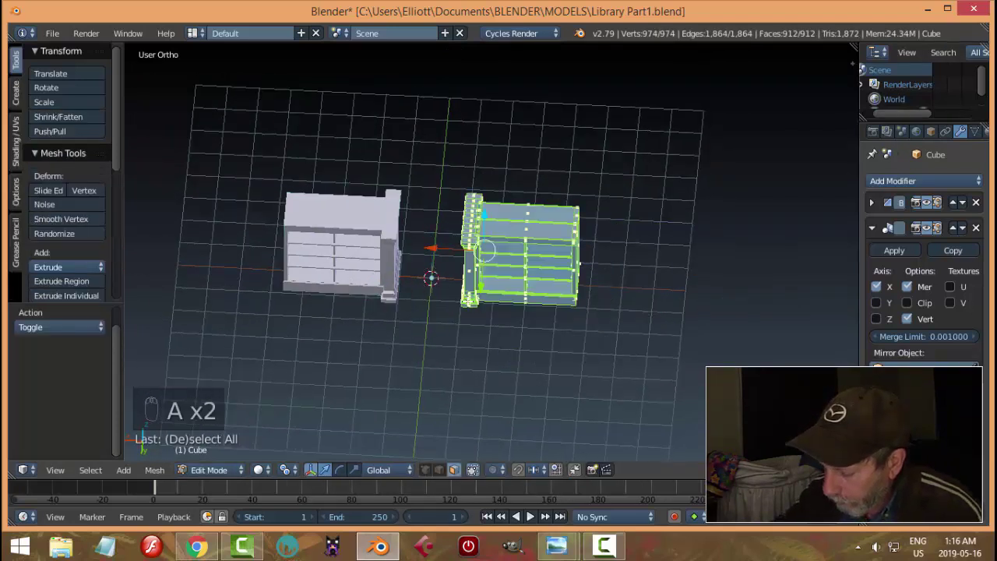
pyautogui.press('KP_7')
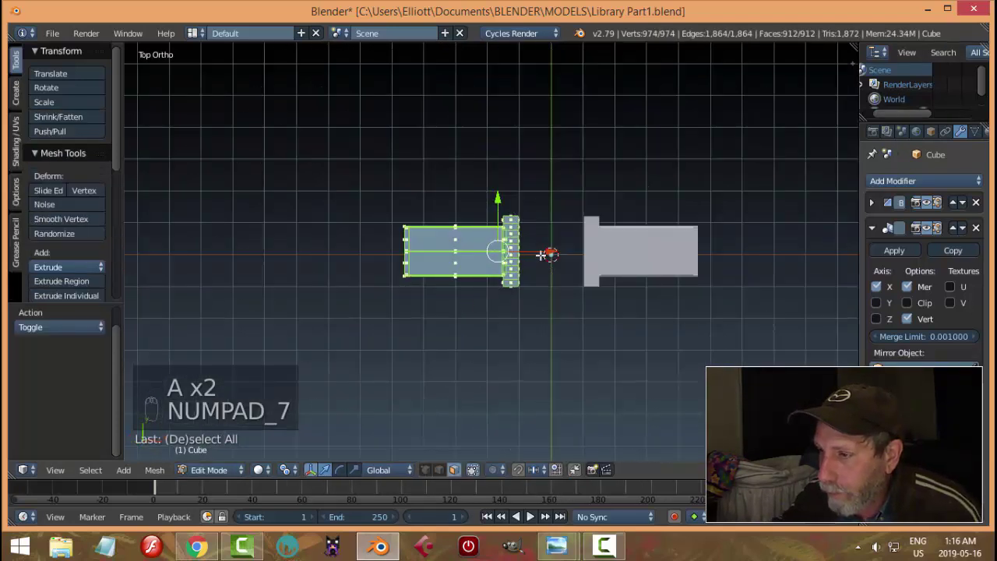
pyautogui.press('g')
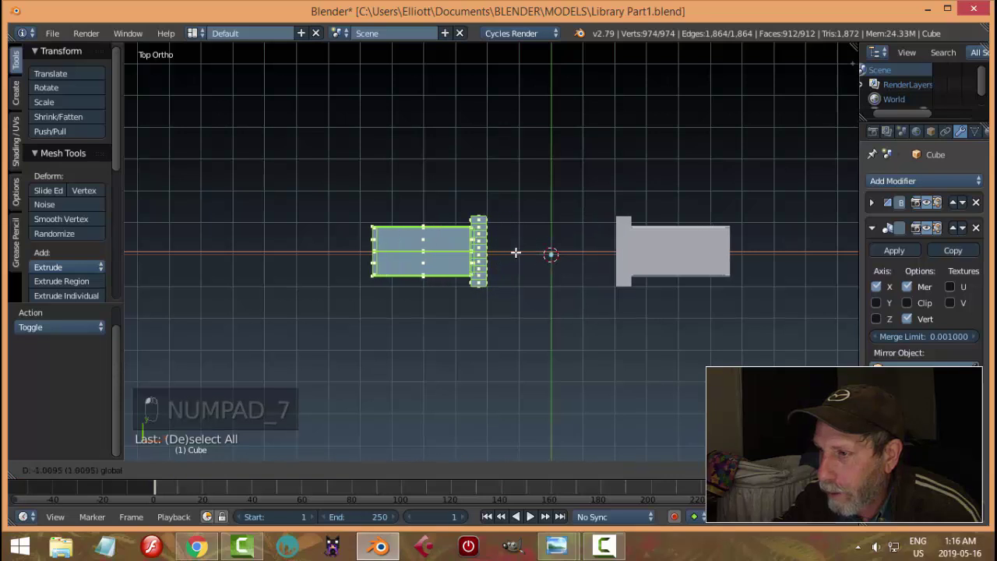
pyautogui.click(515, 252)
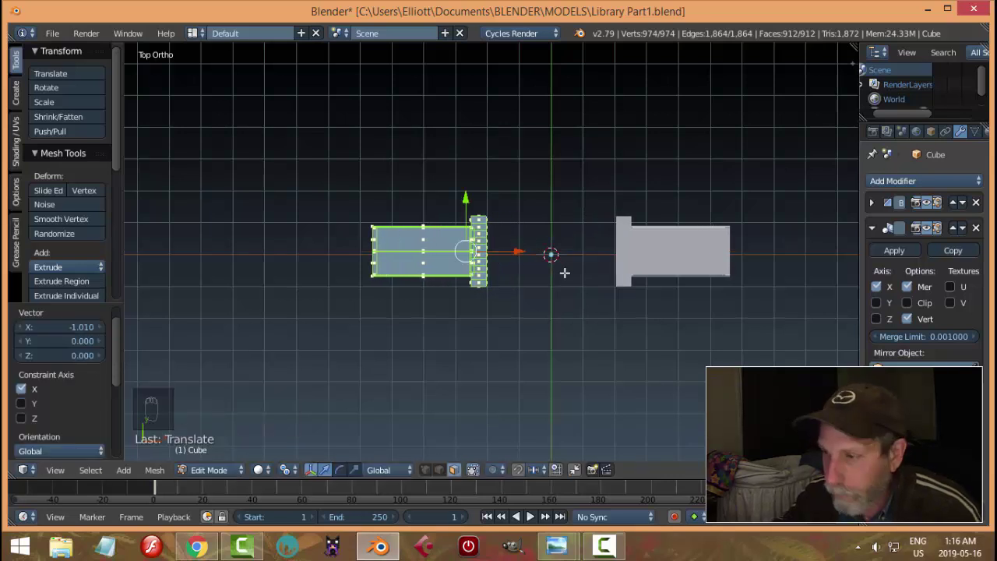
pyautogui.moveTo(564, 273); pyautogui.dragTo(433, 323, button='middle')
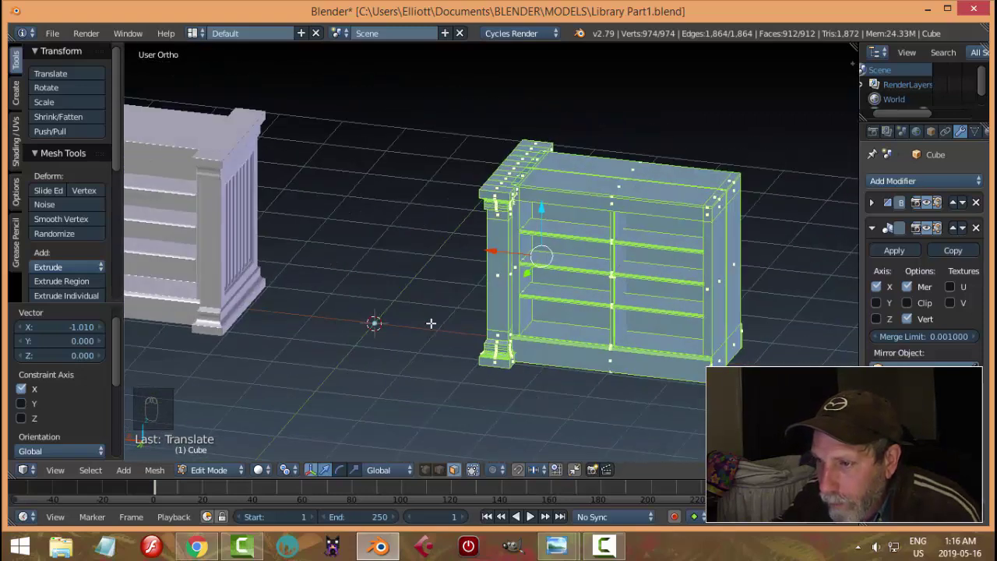
pyautogui.press('Tab')
pyautogui.click(330, 323)
# - Add an Array modifier to the mirrored wall part with relative offsets of 0 in X and -2.9 in Y
pyautogui.moveTo(534, 290); pyautogui.dragTo(586, 272, button='middle')
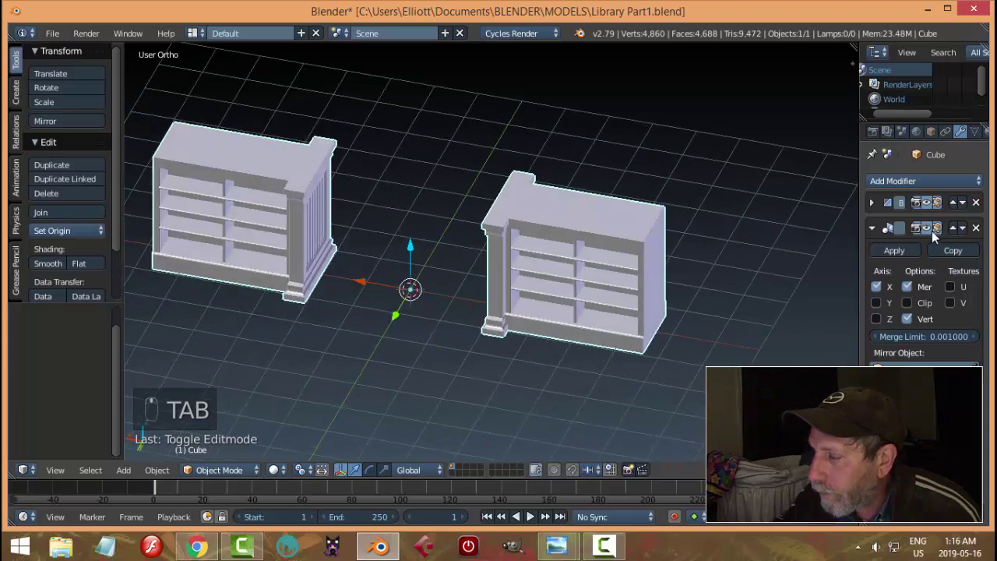
pyautogui.click(873, 229)
pyautogui.click(878, 181)
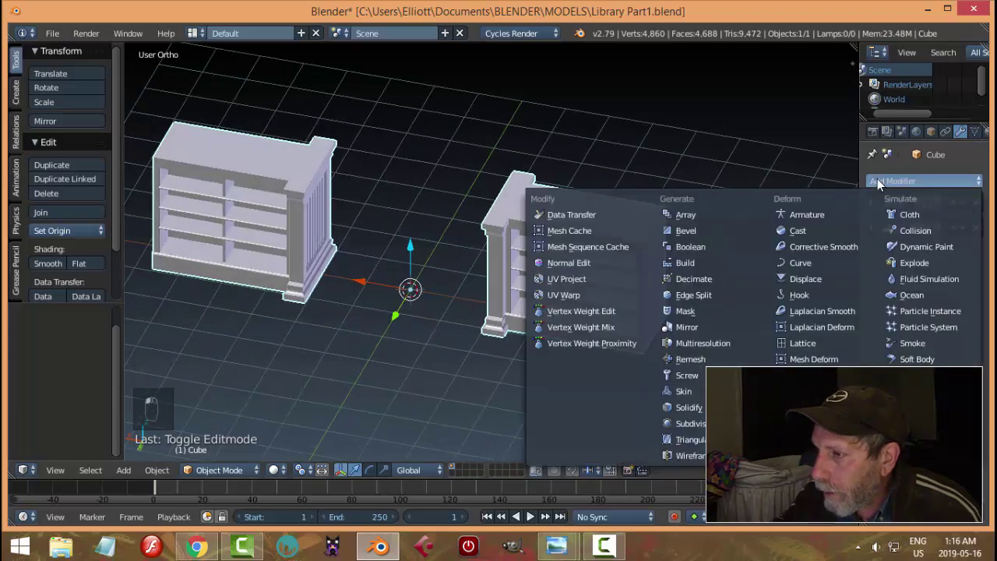
pyautogui.click(718, 216)
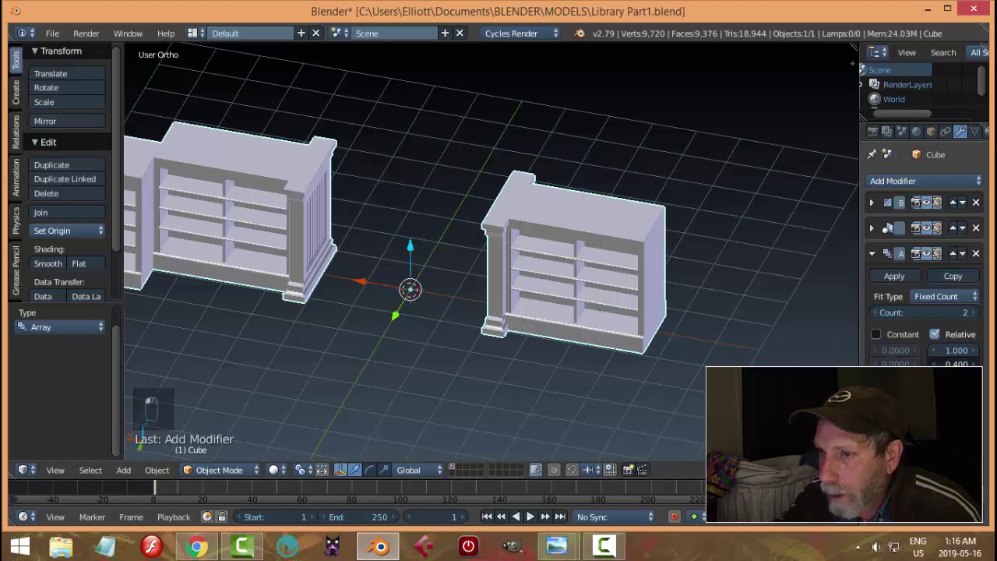
pyautogui.moveTo(957, 363); pyautogui.dragTo(919, 363)
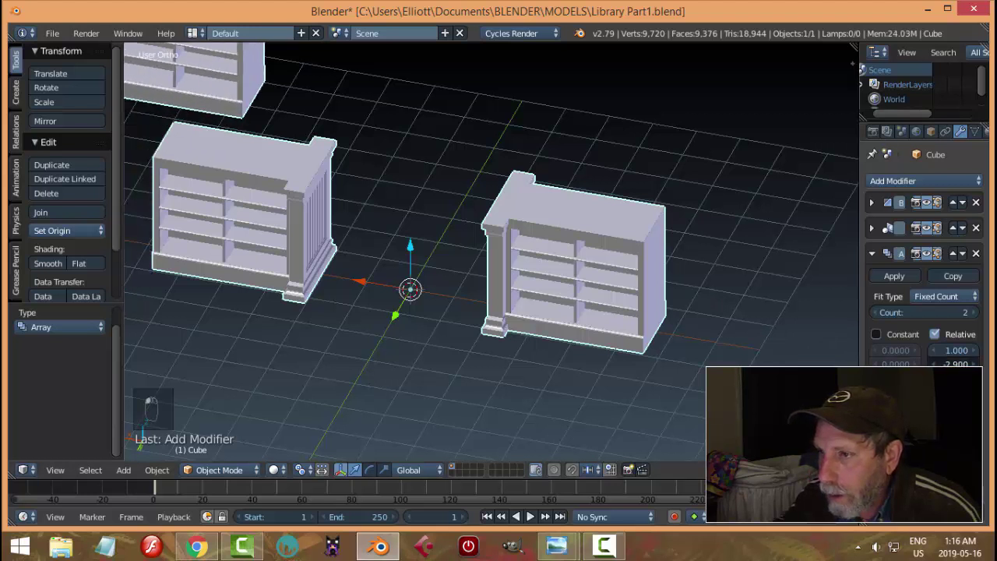
pyautogui.click(973, 349)
pyautogui.write('0')
pyautogui.press('Return')
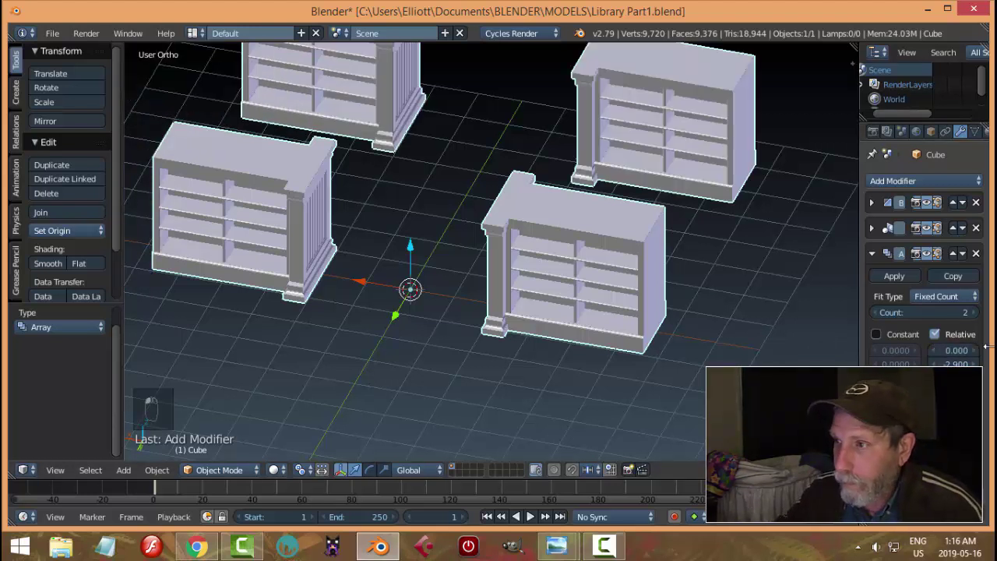
pyautogui.moveTo(543, 251); pyautogui.dragTo(447, 275, button='middle')
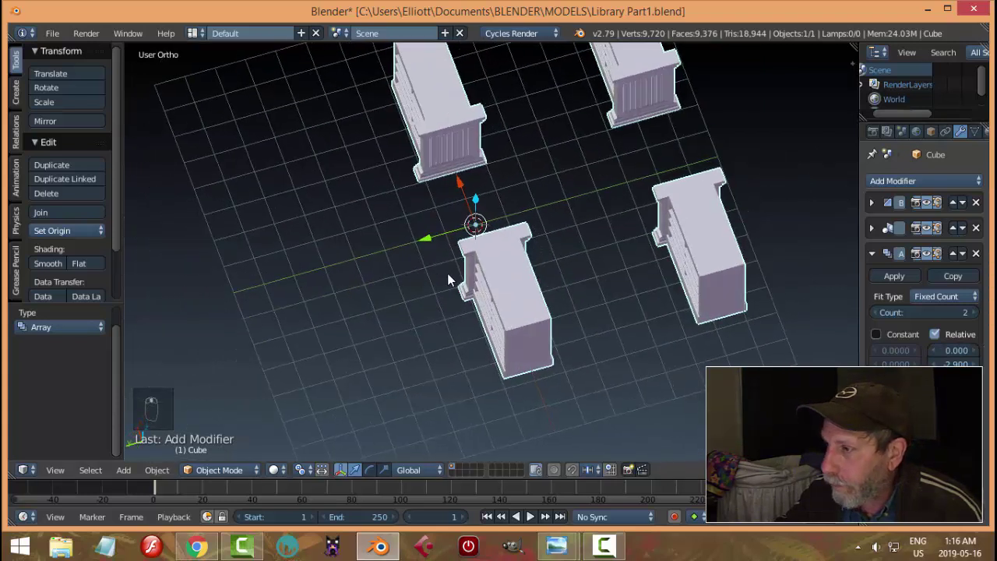
# - Set the array's relative Y offset to -2.5 and increase its count to 3
pyautogui.moveTo(927, 363)
pyautogui.mouseDown()
pyautogui.moveTo(917, 364)
pyautogui.moveTo(949, 364)
pyautogui.moveTo(940, 364)
pyautogui.mouseUp()
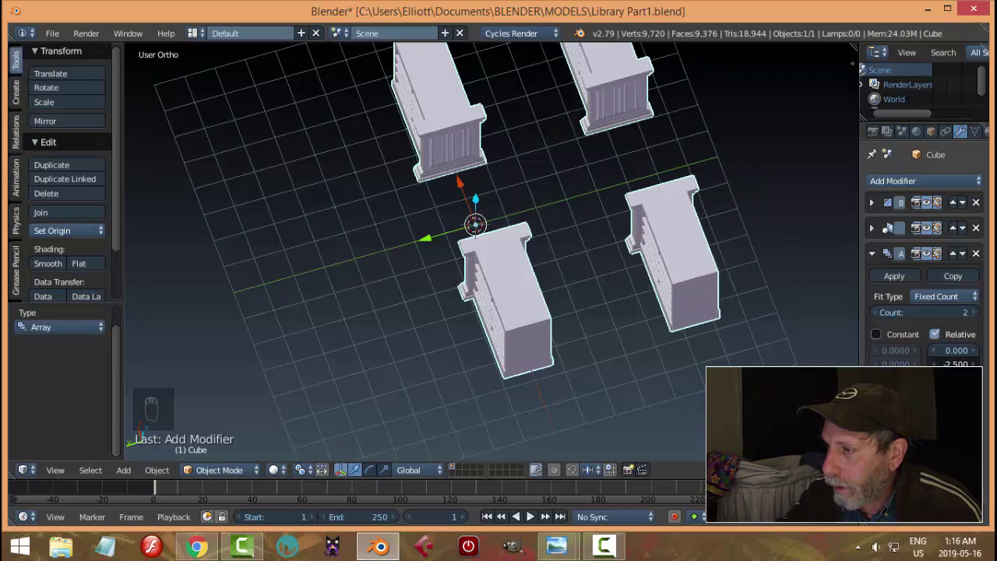
pyautogui.click(975, 312)
pyautogui.moveTo(614, 317); pyautogui.dragTo(543, 293, button='middle')
pyautogui.scroll(3, 592, 276)
pyautogui.scroll(4, 521, 302)
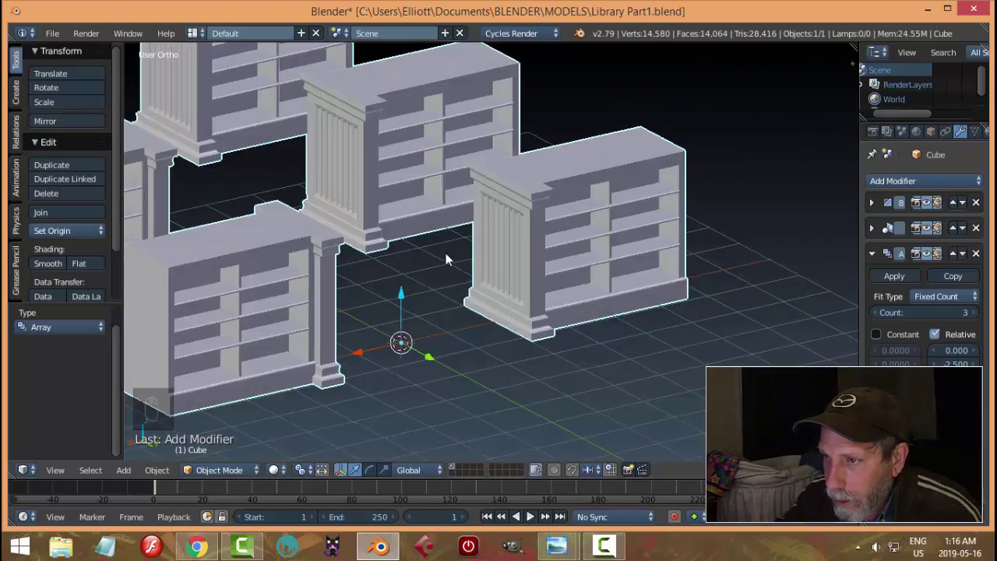
pyautogui.moveTo(447, 254); pyautogui.dragTo(383, 311, button='middle')
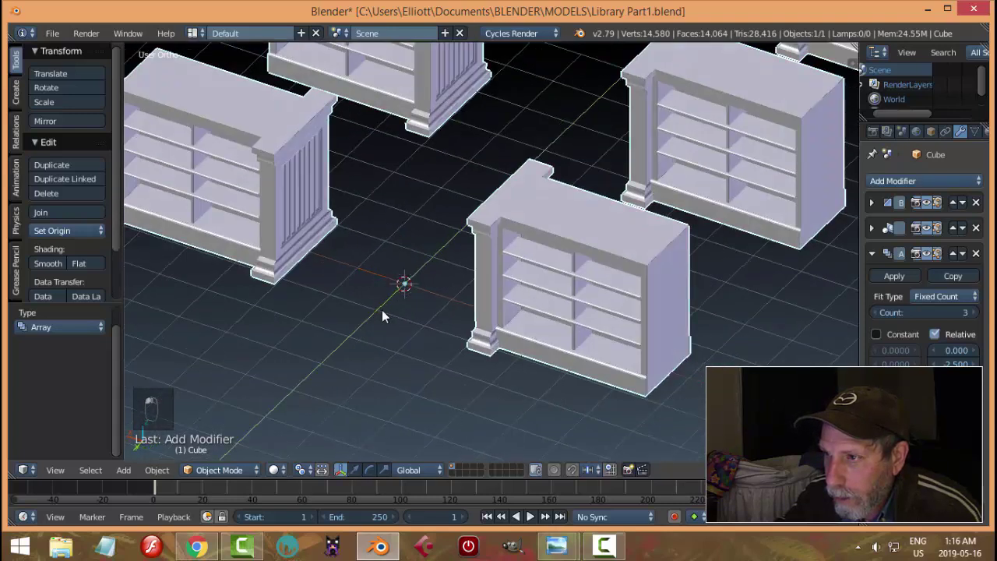
# - Move the arrayed bookcases about 4.33 along Y so the rows sit centred around the world origin
pyautogui.moveTo(381, 310); pyautogui.dragTo(345, 317)
pyautogui.scroll(-4, 364, 310)
pyautogui.moveTo(412, 301); pyautogui.dragTo(338, 340)
pyautogui.press('KP_7')
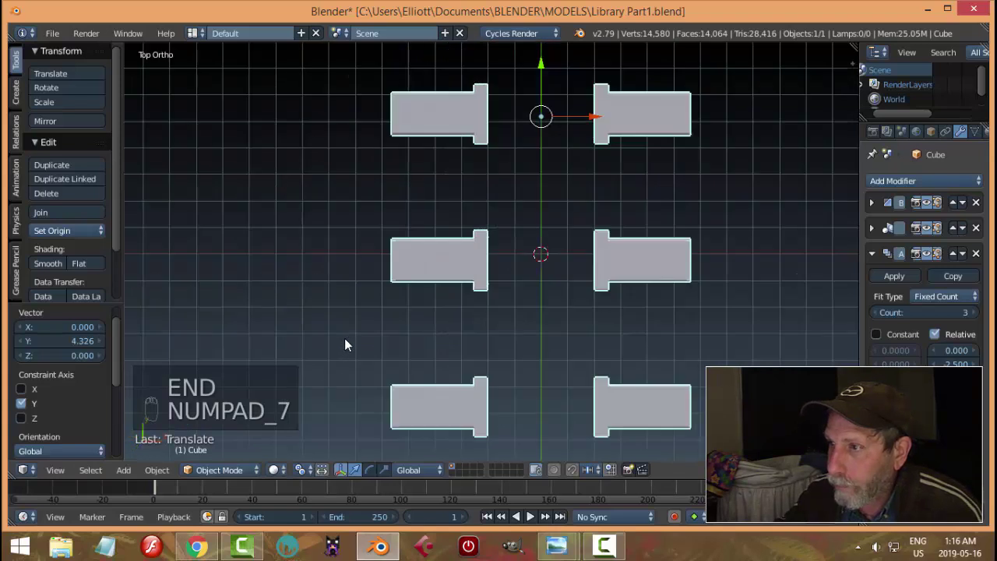
# - Tighten the spacing between the bookcase rows by setting the array's relative Y offset to -1.9
pyautogui.scroll(-5, 566, 189)
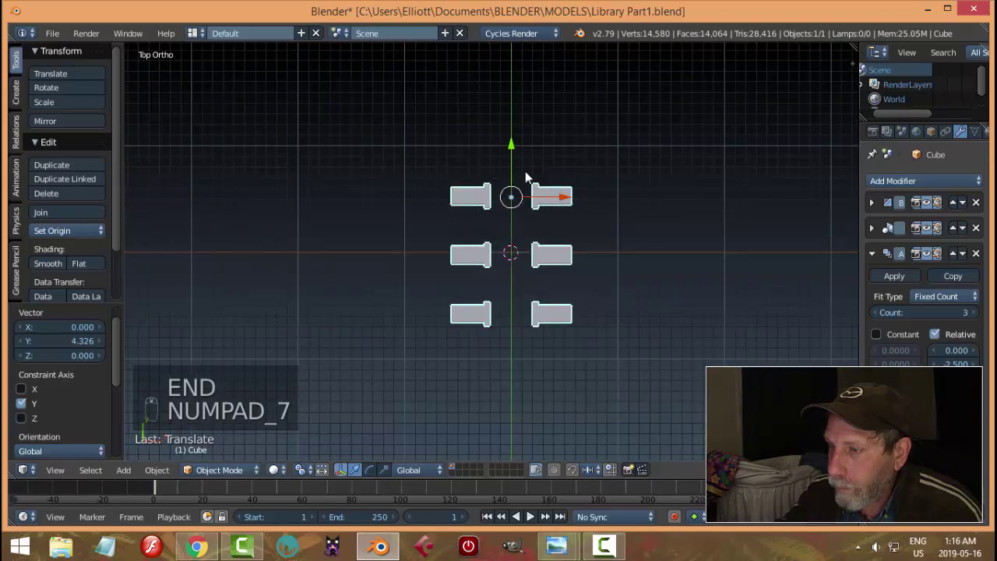
pyautogui.press('KP_1')
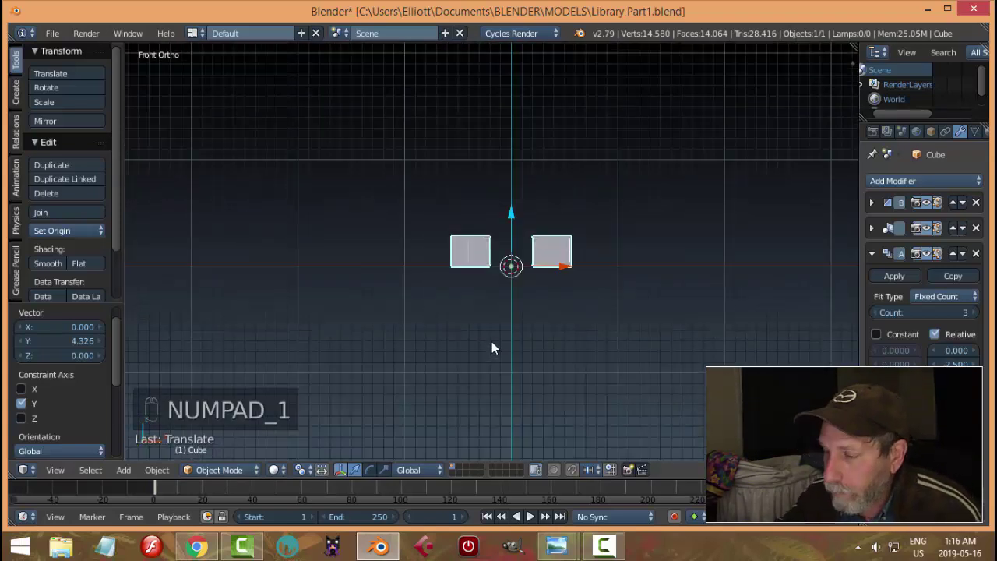
pyautogui.scroll(4, 549, 315)
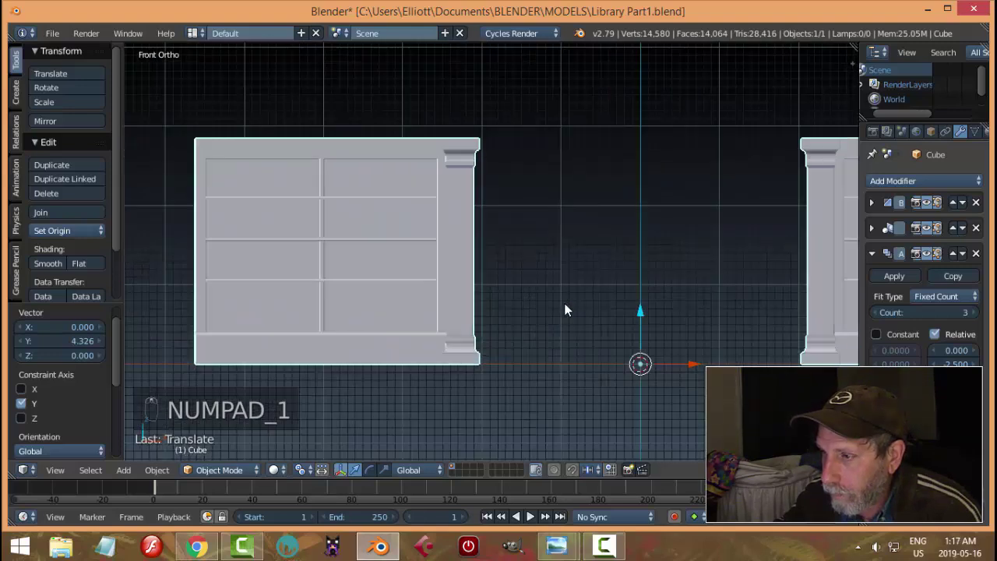
pyautogui.keyDown('shift'); pyautogui.moveTo(636, 316); pyautogui.dragTo(380, 376, button='middle'); pyautogui.keyUp('shift')
pyautogui.scroll(4, 457, 356)
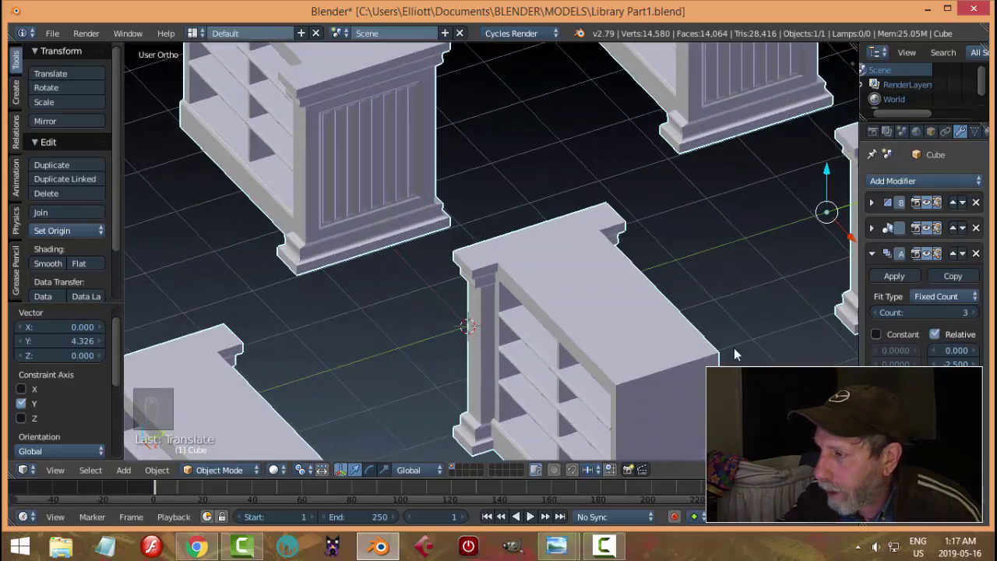
pyautogui.moveTo(956, 364); pyautogui.dragTo(973, 364)
pyautogui.moveTo(596, 261); pyautogui.dragTo(534, 243, button='middle')
pyautogui.scroll(-8, 533, 243)
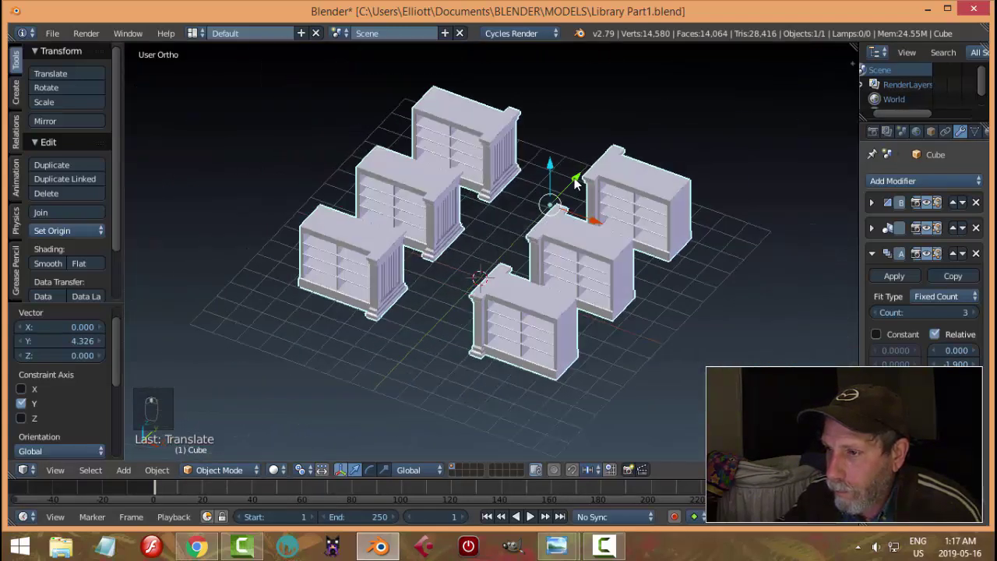
# - Move the arrayed bookcases about -0.5 along Y and deselect everything
pyautogui.moveTo(574, 181); pyautogui.dragTo(568, 193)
pyautogui.moveTo(567, 193); pyautogui.dragTo(549, 208, button='middle')
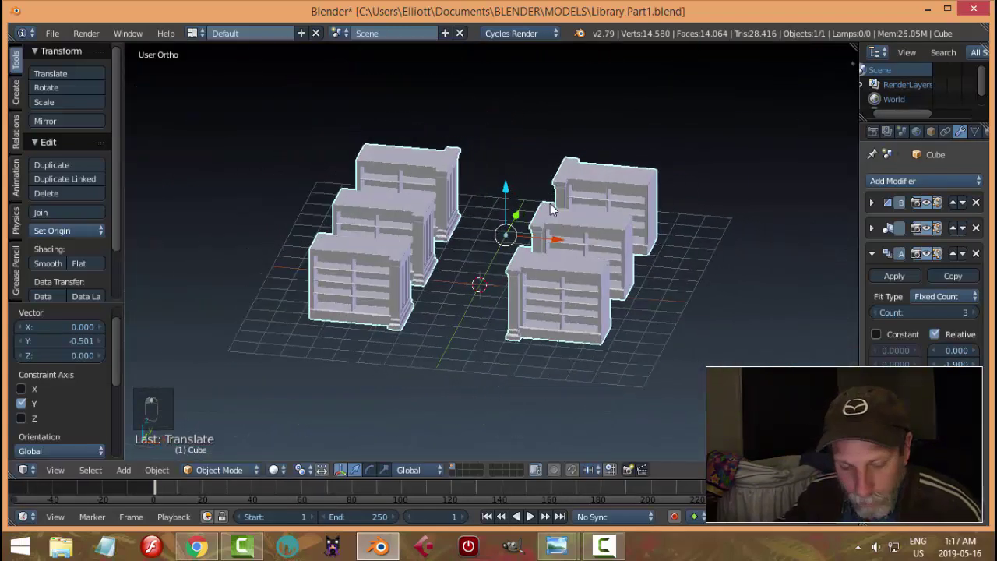
pyautogui.press('a')
pyautogui.scroll(5, 553, 212)
pyautogui.moveTo(542, 246); pyautogui.dragTo(710, 305, button='middle')
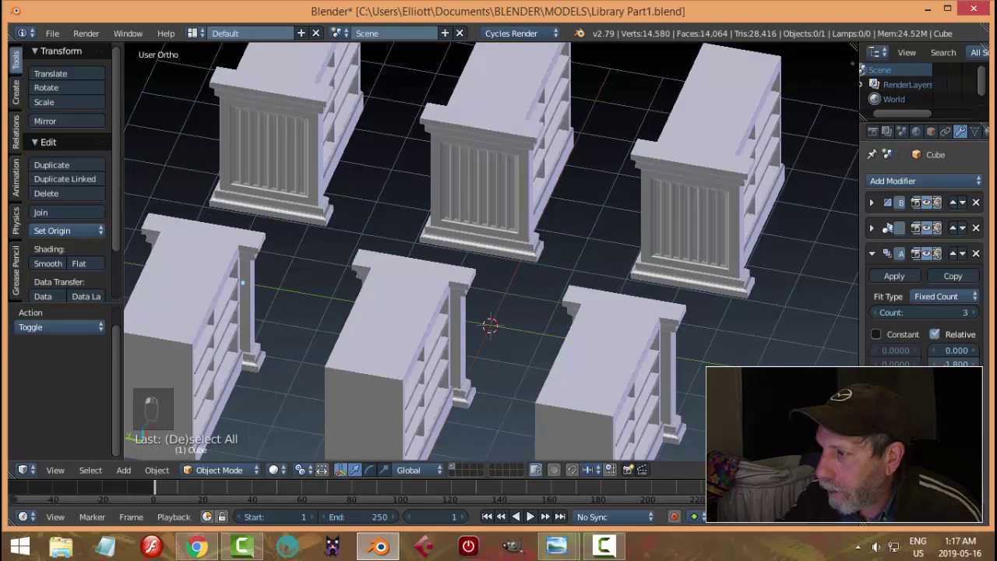
# - Widen the spacing between the bookcase rows by setting the array's relative Y offset to -2.2
pyautogui.moveTo(956, 364); pyautogui.dragTo(935, 364)
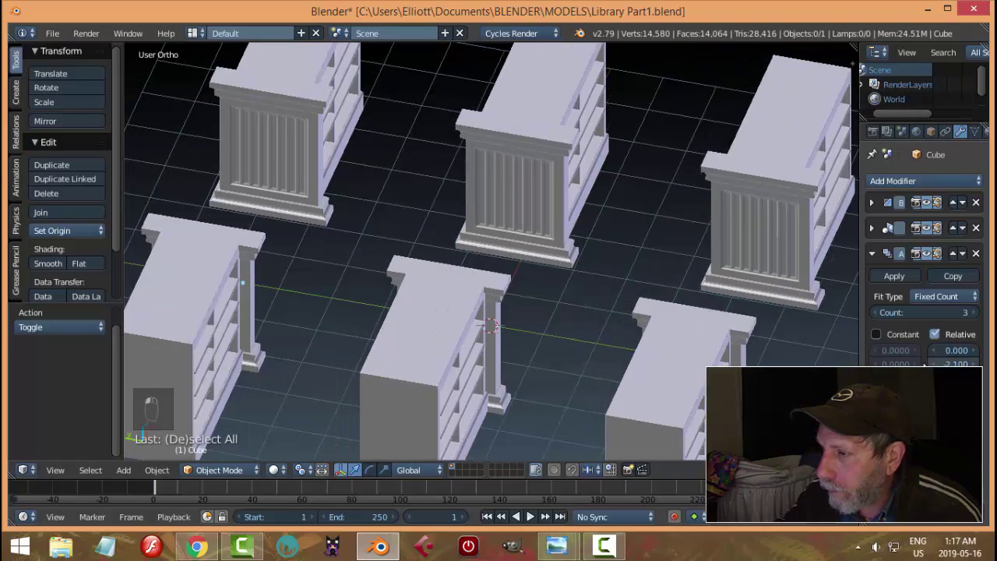
pyautogui.scroll(-3, 772, 334)
pyautogui.moveTo(730, 318); pyautogui.dragTo(740, 386, button='middle')
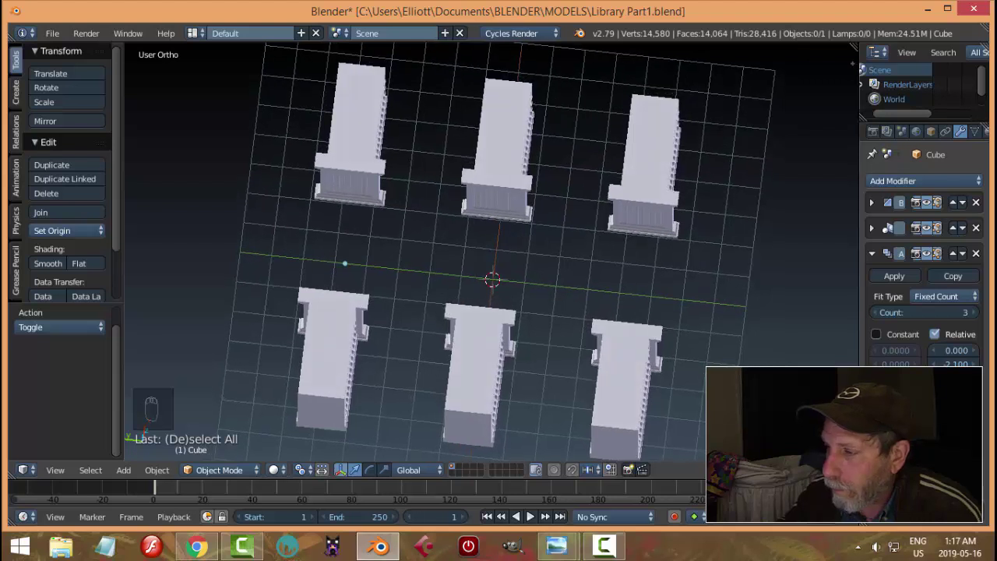
pyautogui.moveTo(934, 363); pyautogui.dragTo(916, 364)
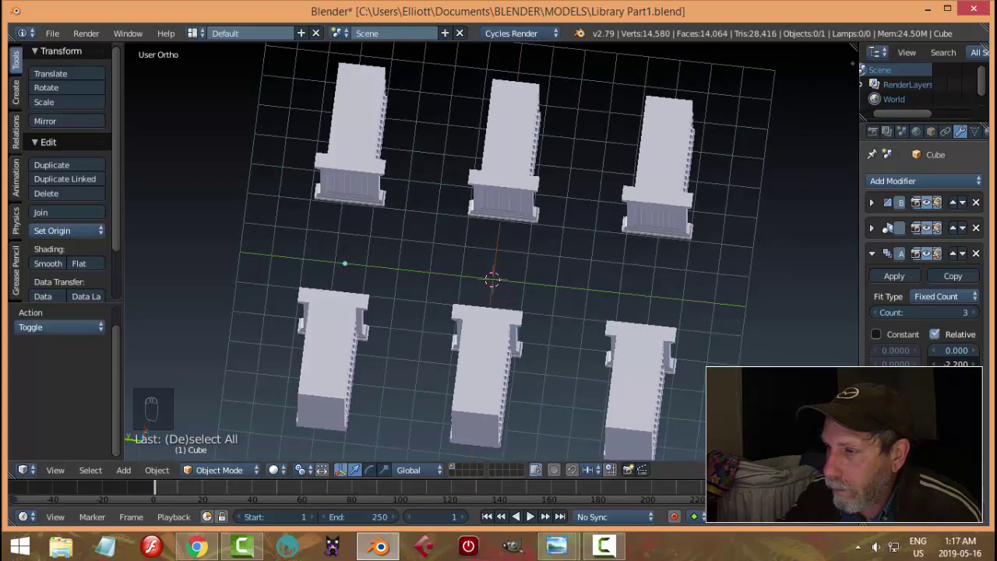
pyautogui.moveTo(715, 315); pyautogui.dragTo(514, 224, button='middle')
pyautogui.scroll(4, 506, 257)
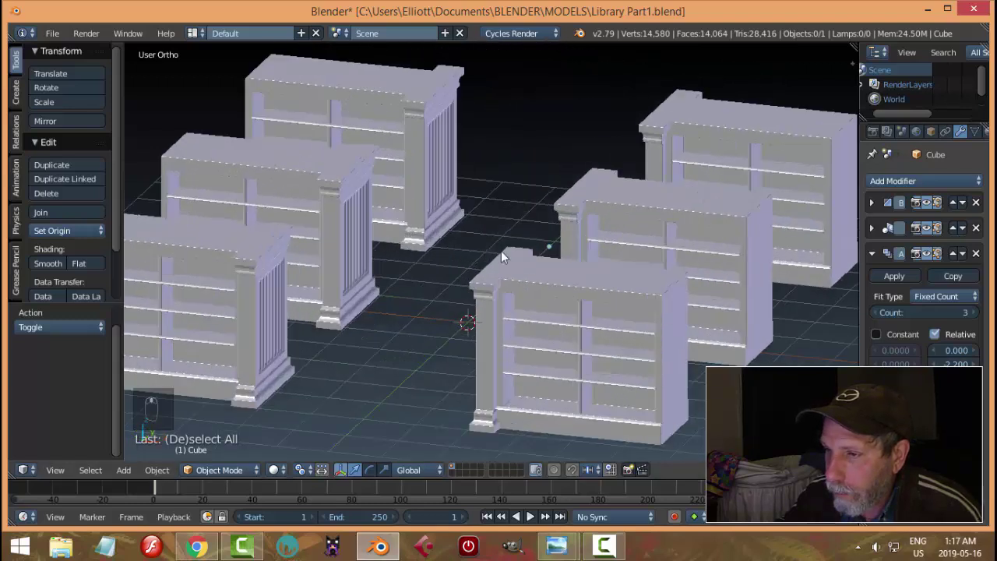
# - Save the scene, overwriting the existing Library Part1.blend file
pyautogui.moveTo(529, 287); pyautogui.dragTo(543, 257, button='middle')
pyautogui.hotkey('ctrl', 's')
pyautogui.click(542, 288)
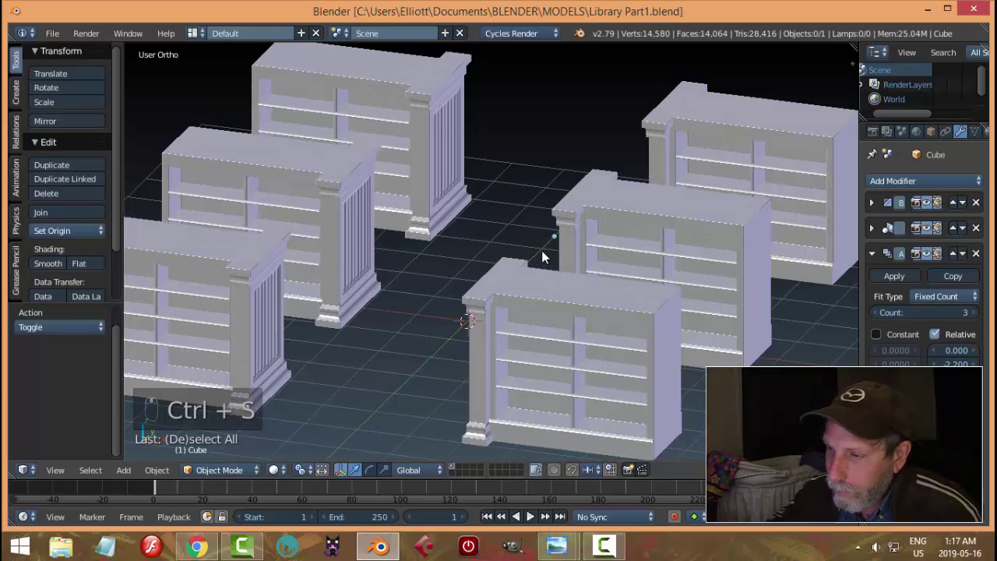
pyautogui.moveTo(514, 260)
pyautogui.mouseDown(button='middle')
pyautogui.moveTo(496, 256)
pyautogui.moveTo(519, 239)
pyautogui.moveTo(496, 286)
pyautogui.moveTo(456, 282)
pyautogui.moveTo(488, 258)
pyautogui.moveTo(527, 274)
pyautogui.moveTo(521, 289)
pyautogui.moveTo(462, 273)
pyautogui.moveTo(451, 252)
pyautogui.moveTo(513, 250)
pyautogui.mouseUp(button='middle')
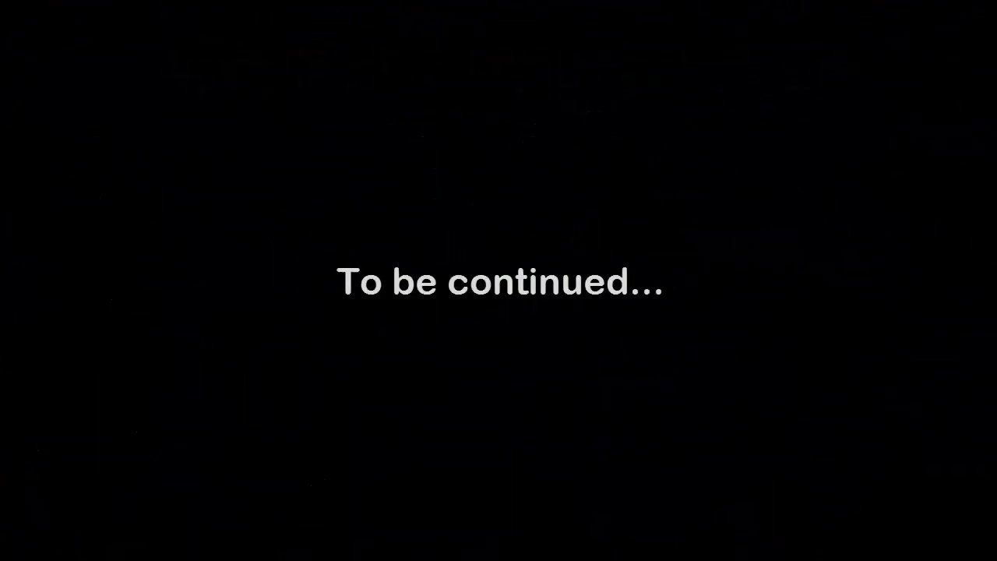